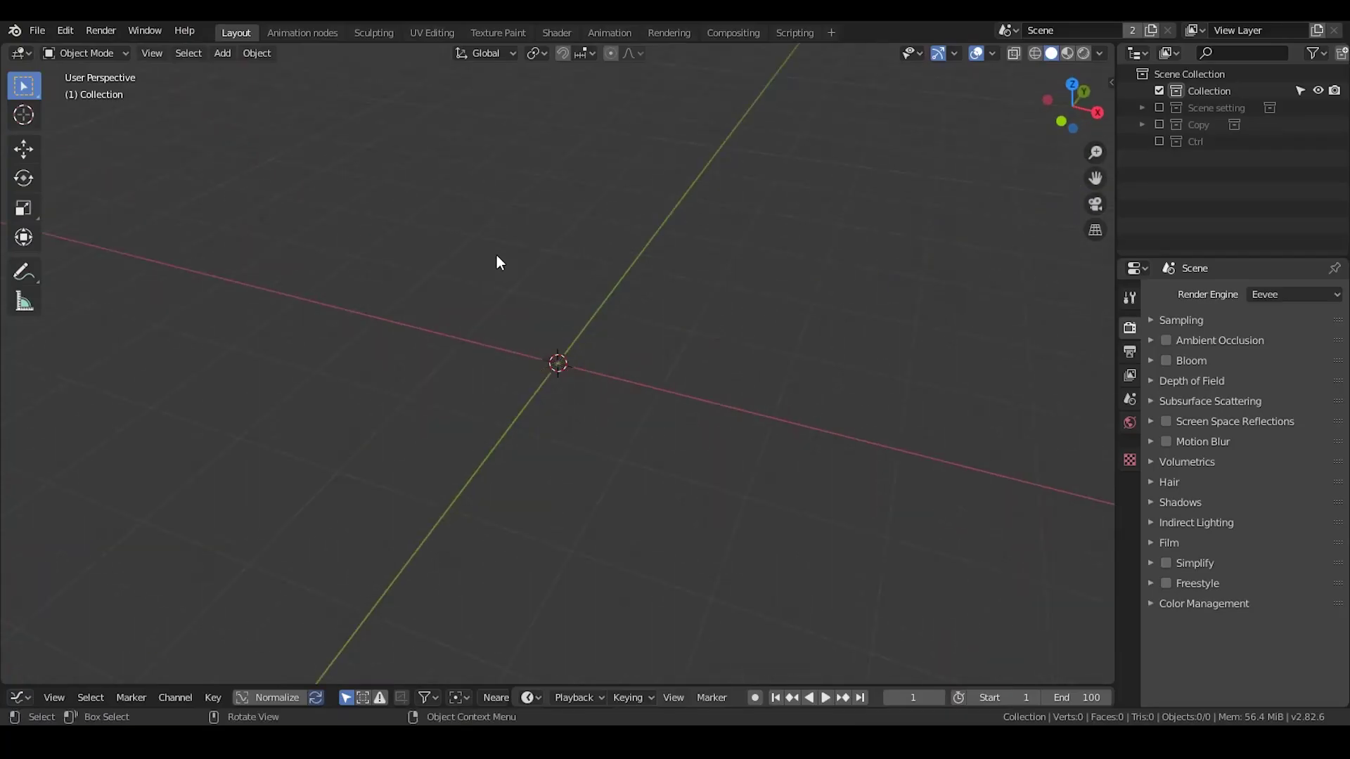
Add a text object at the origin and set its horizontal paragraph alignment to Center
key("shift+a")
mouse_move(525, 238)
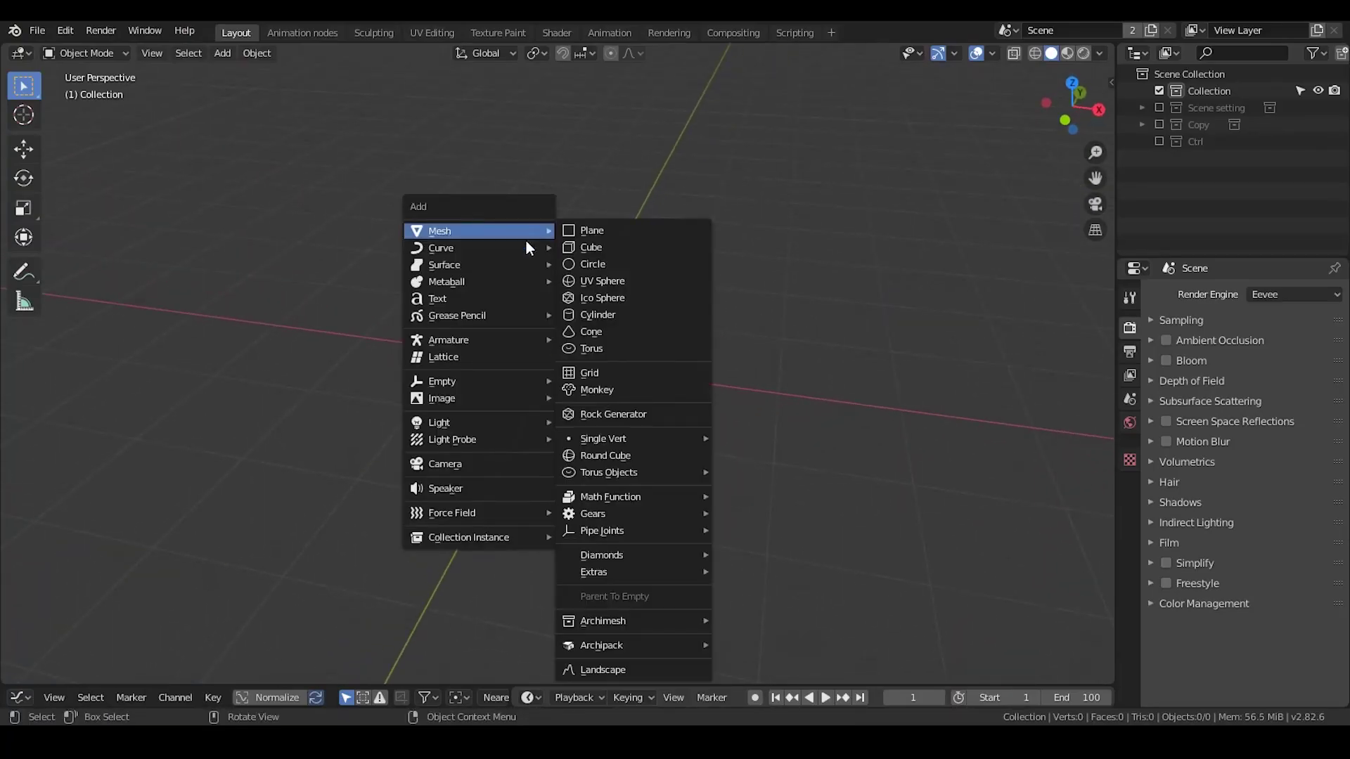
left_click(513, 298)
left_click(1129, 547)
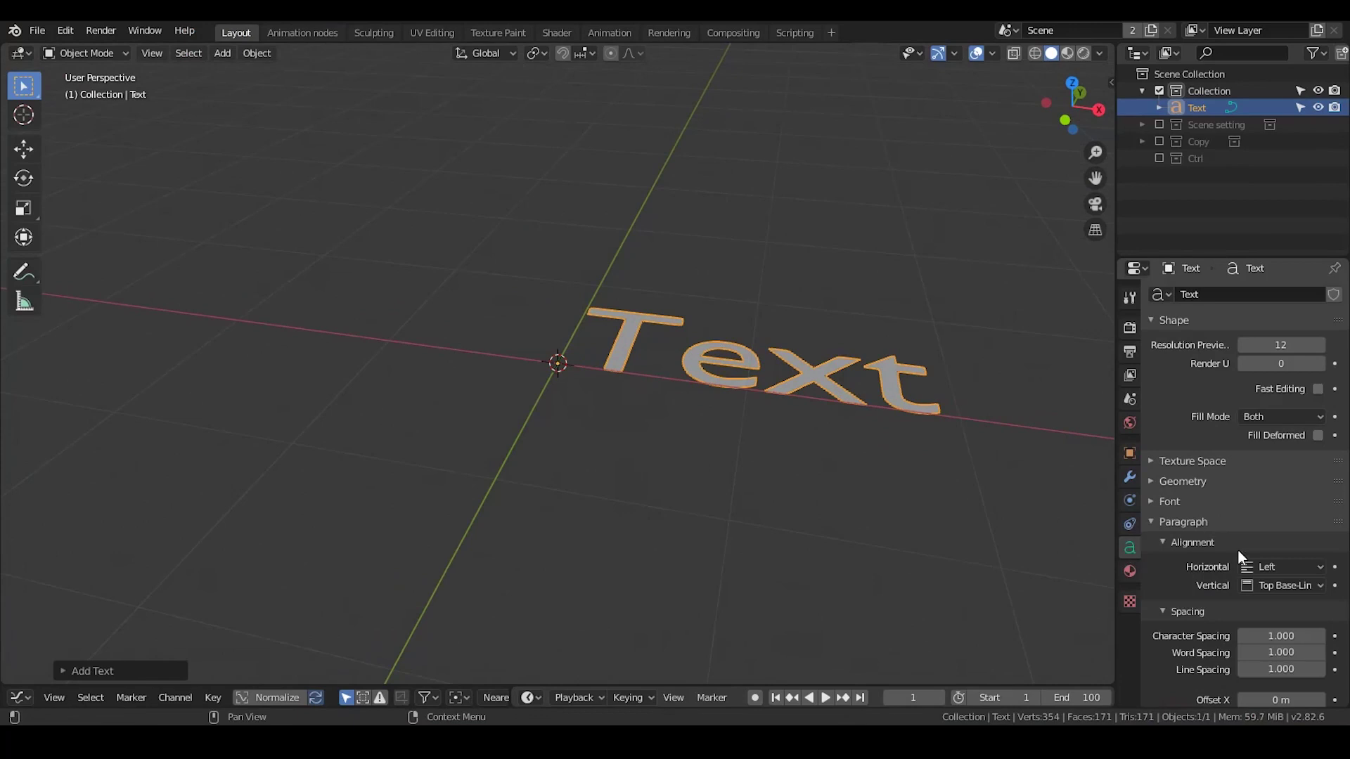
left_click(1302, 568)
left_click(1234, 606)
Replace the text object's default wording with the desired first name
key("Tab")
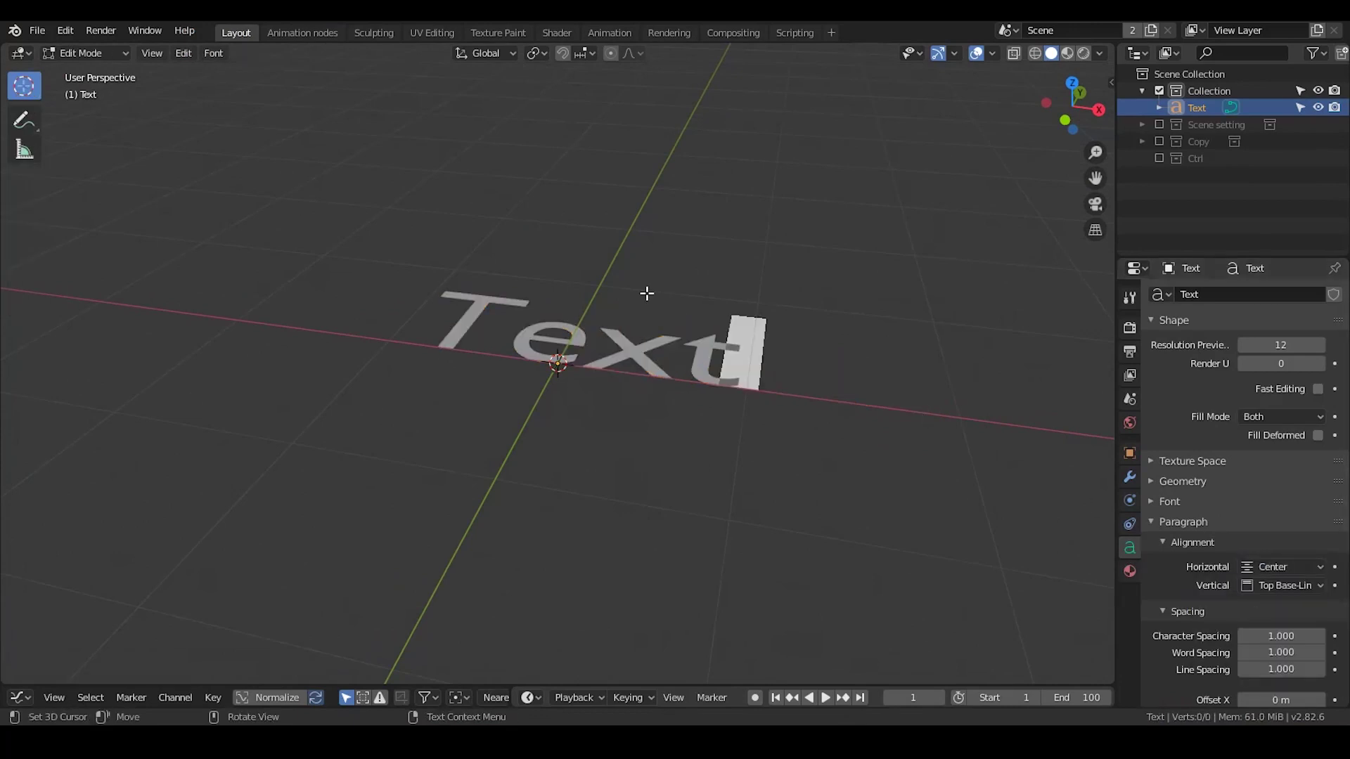
key("BackSpace")
key("BackSpace")
key("BackSpace")
key("BackSpace")
type("B")
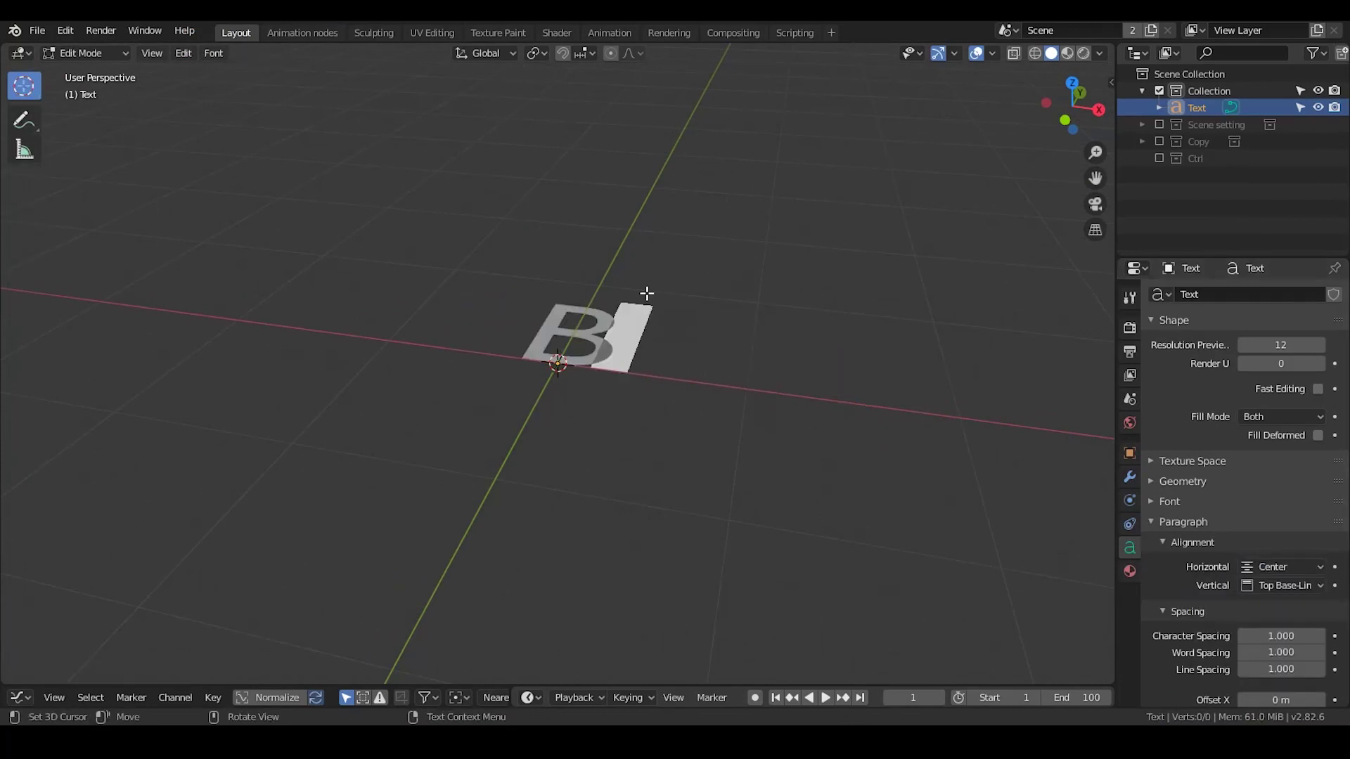
type("radley")
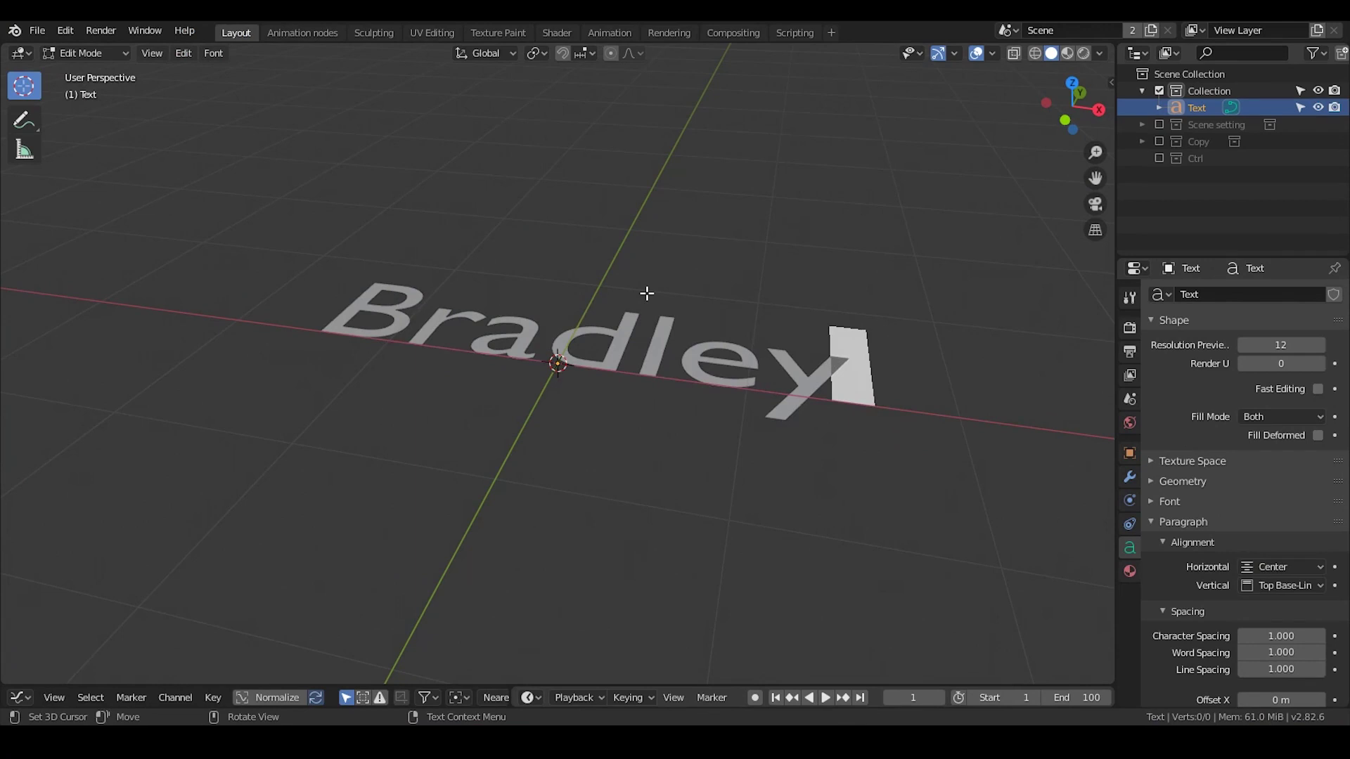
Rotate the text 90 degrees about the X axis so it stands upright
key("Tab")
key("r")
key("x")
key("9")
key("0")
key("Return")
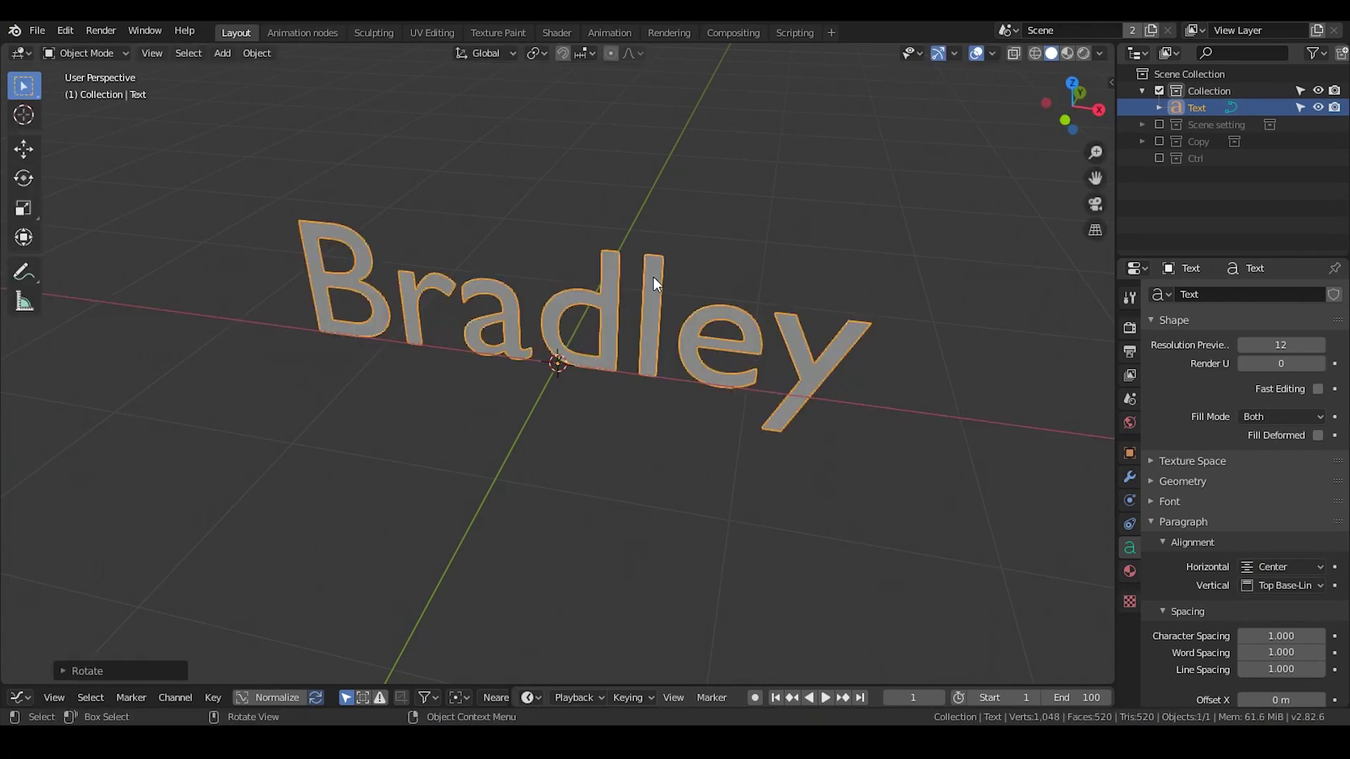
middle_click_drag(569, 298, 603, 263)
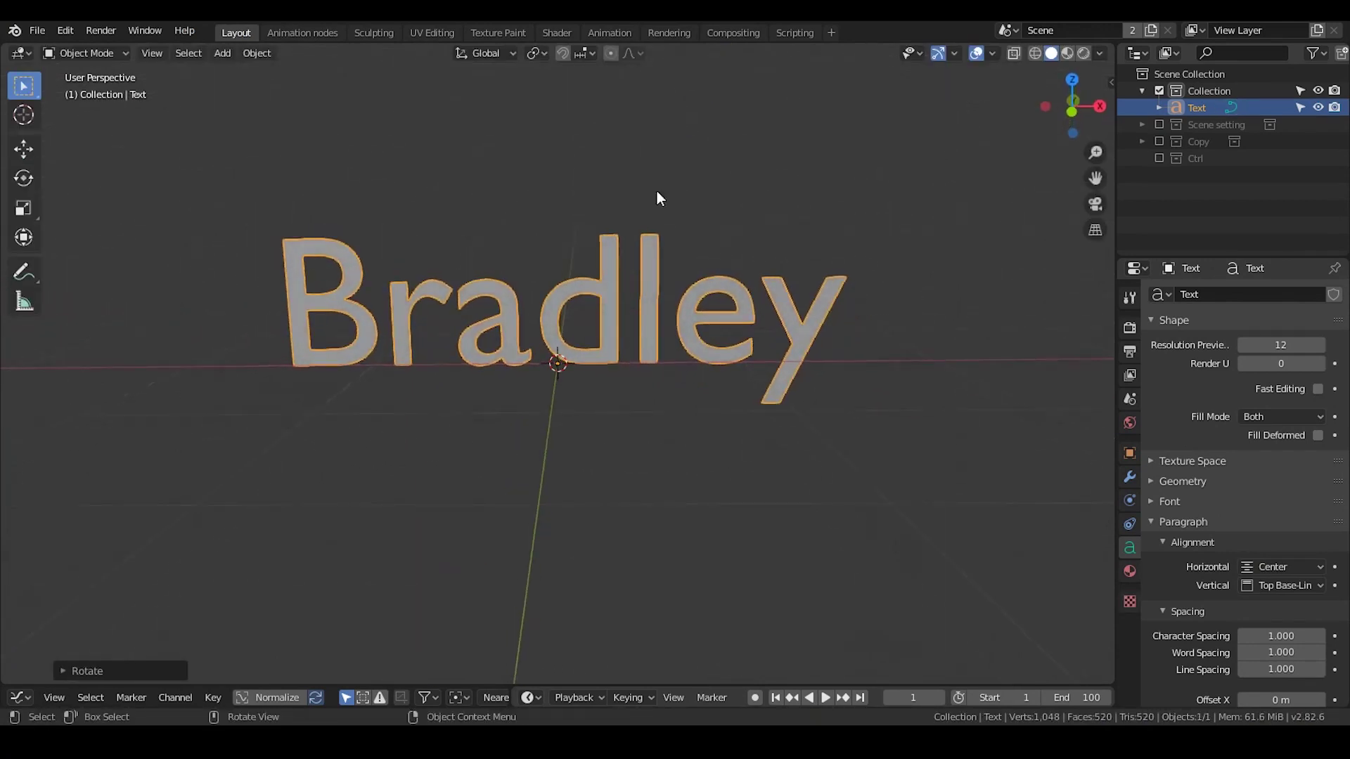
Duplicate the text in place and rename the original "horizontal text" and the copy "Vertical text"
key("shift+d")
right_click(687, 184)
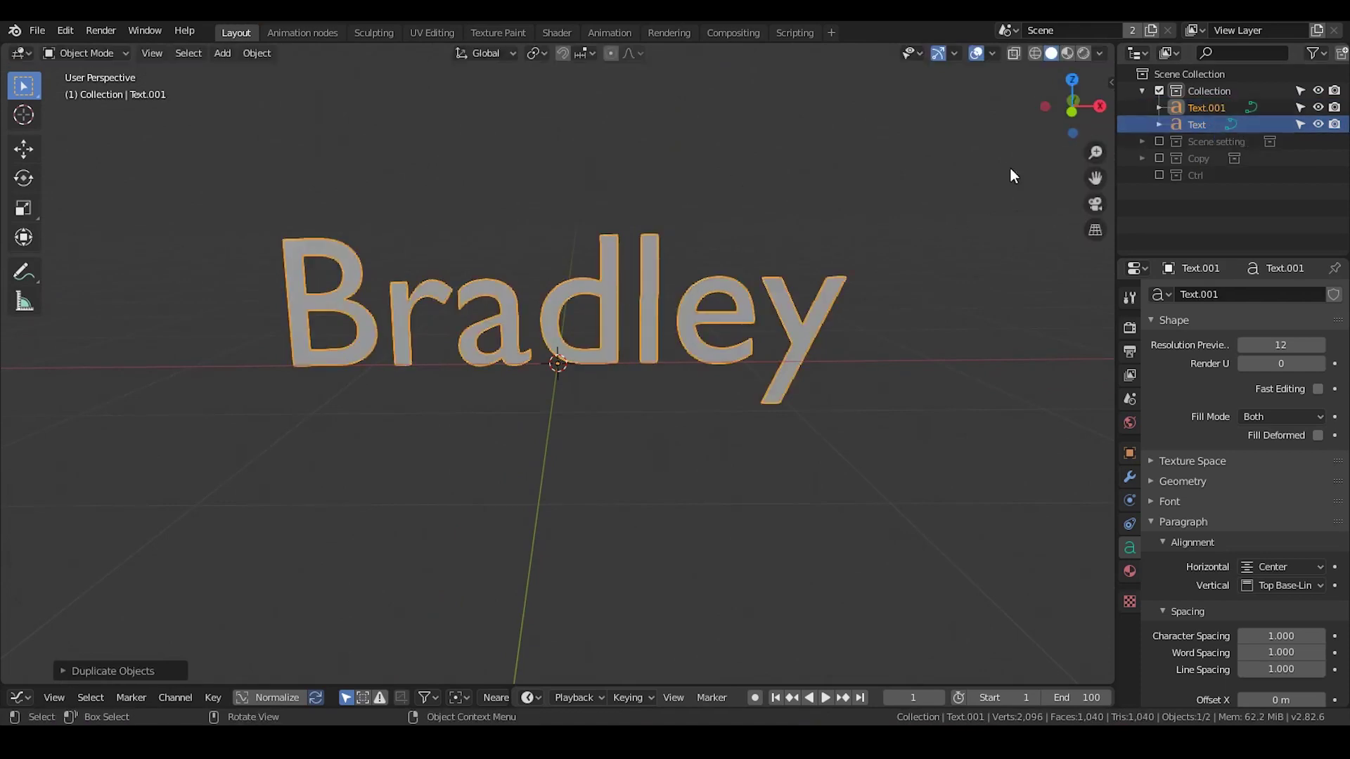
double_click(1195, 125)
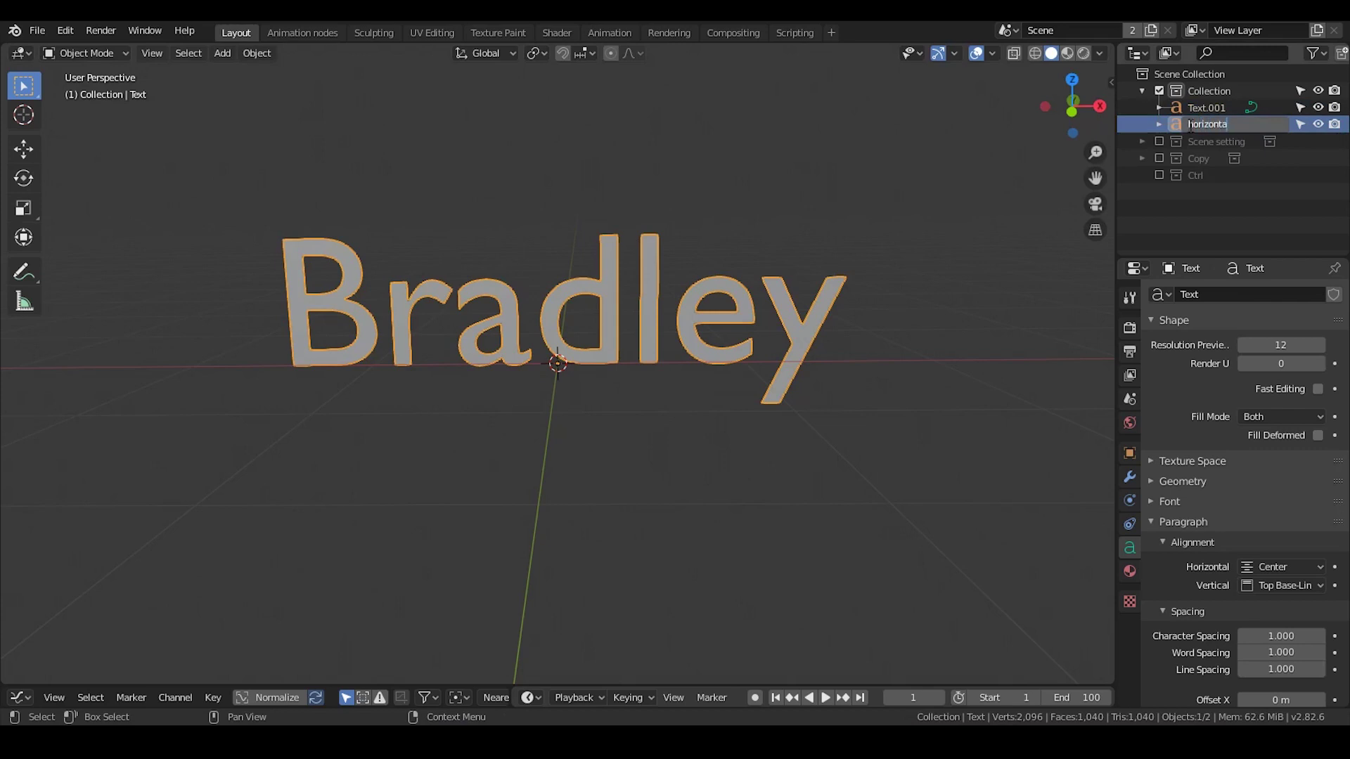
key("Return")
double_click(1188, 125)
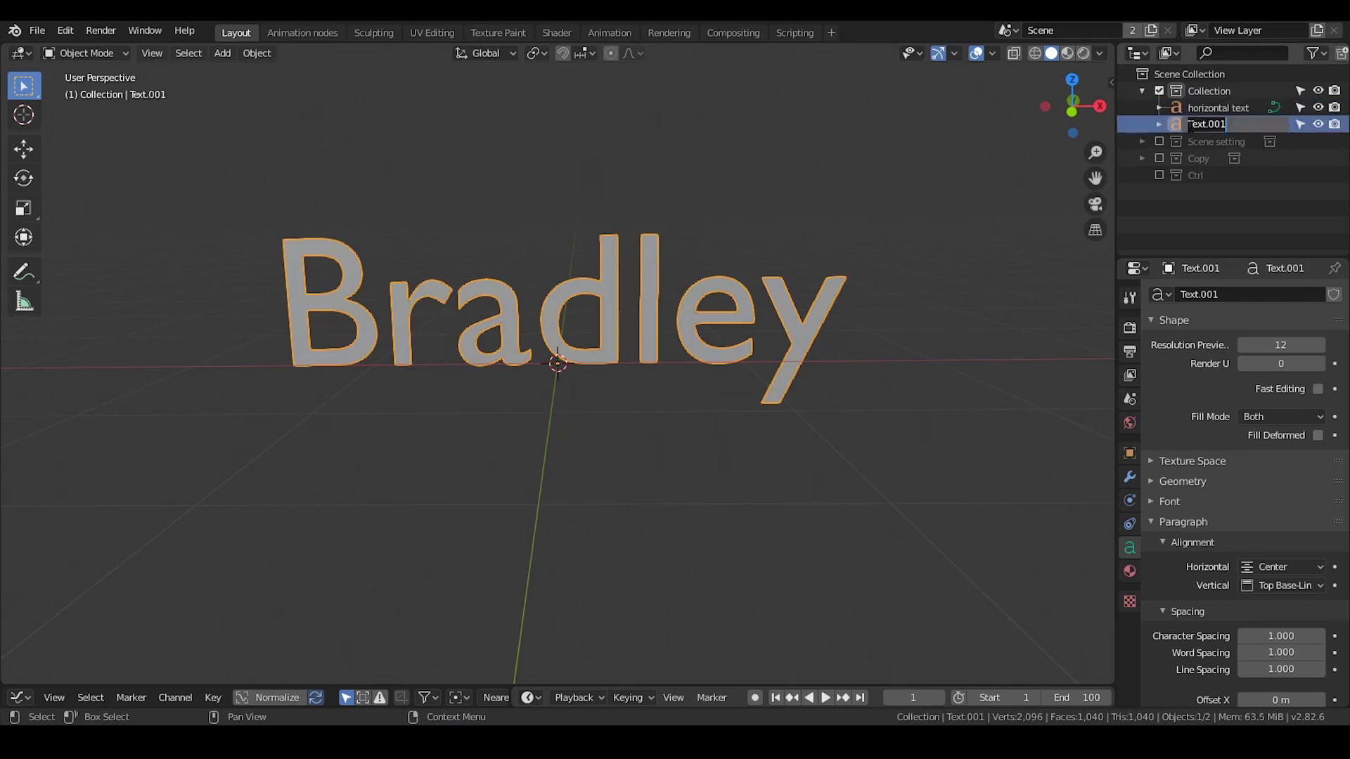
type("Vertical text")
key("Return")
Hide both text objects in the viewport and add a cube at the origin
left_click(1319, 107)
left_click(1318, 125)
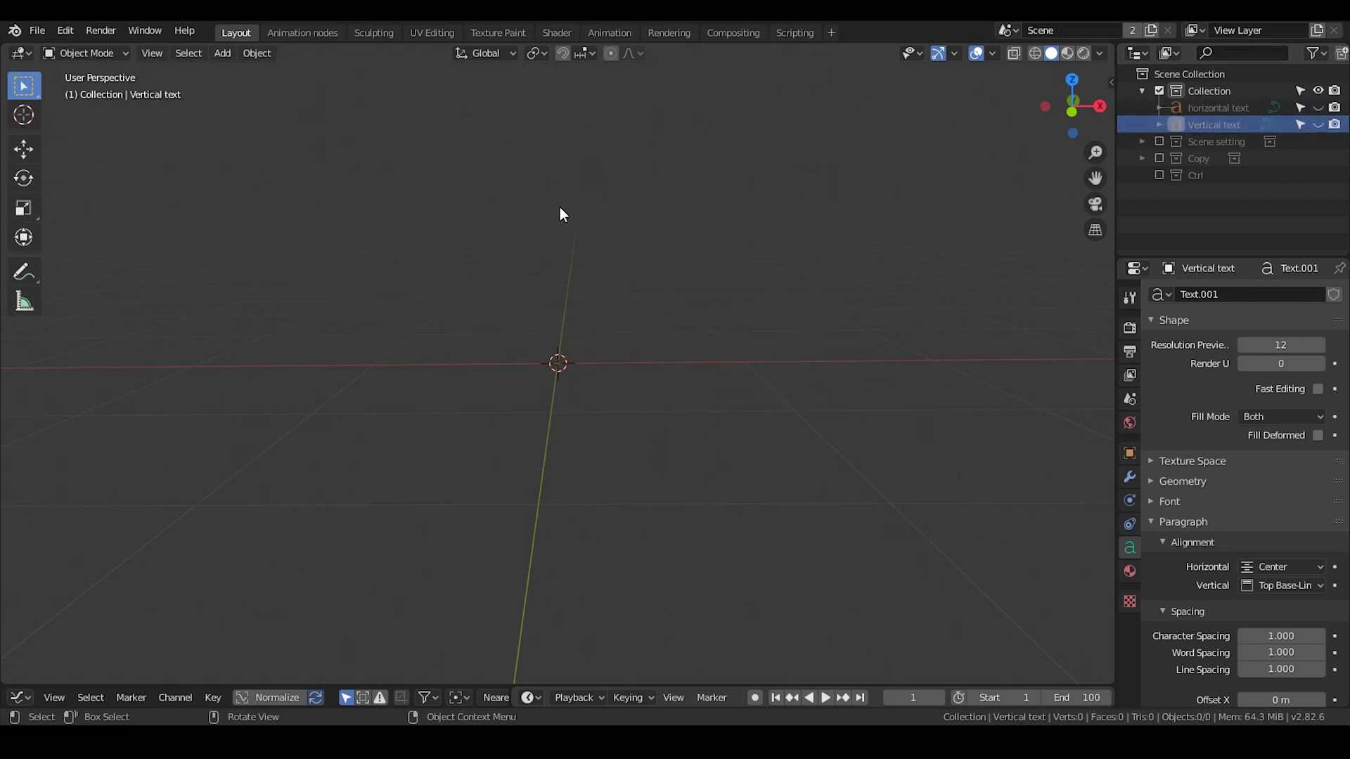
key("shift+a")
mouse_move(538, 146)
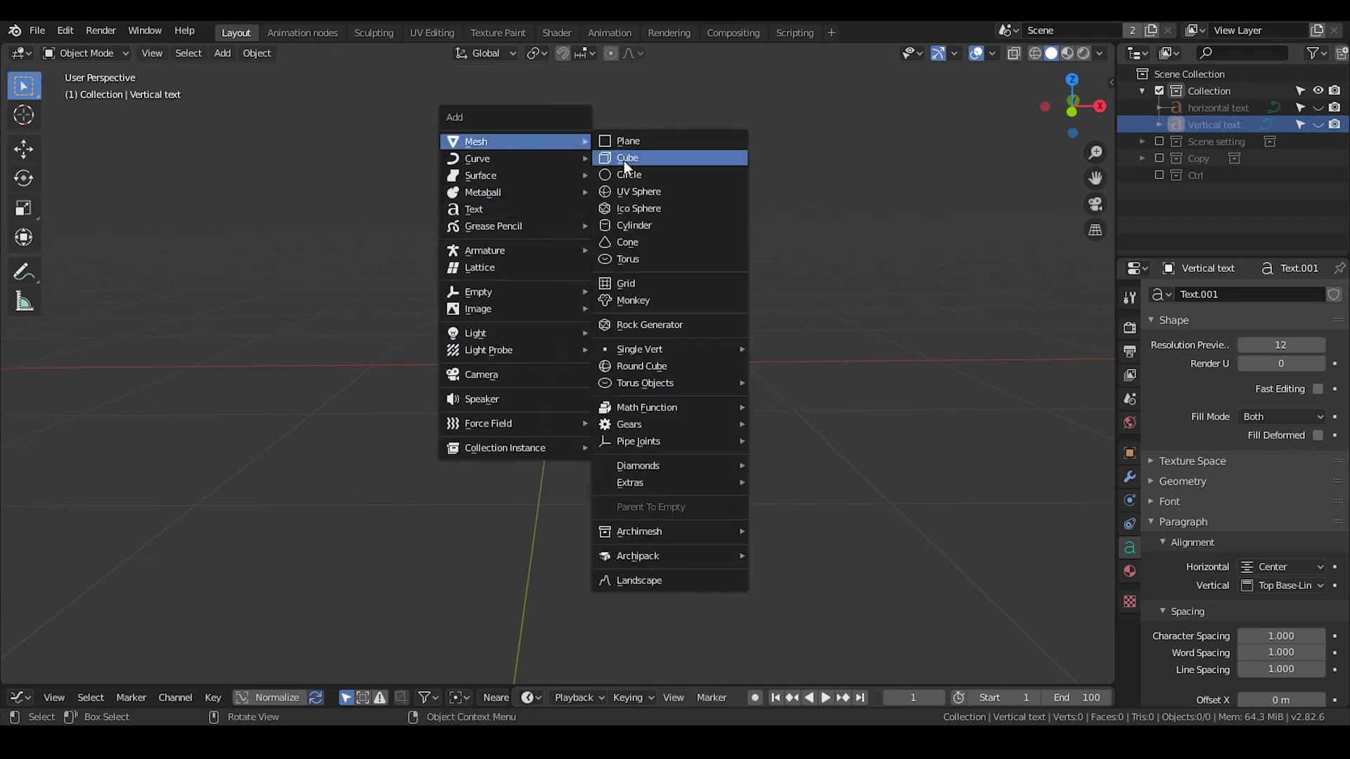
left_click(623, 160)
scroll(807, 132, "down", 2)
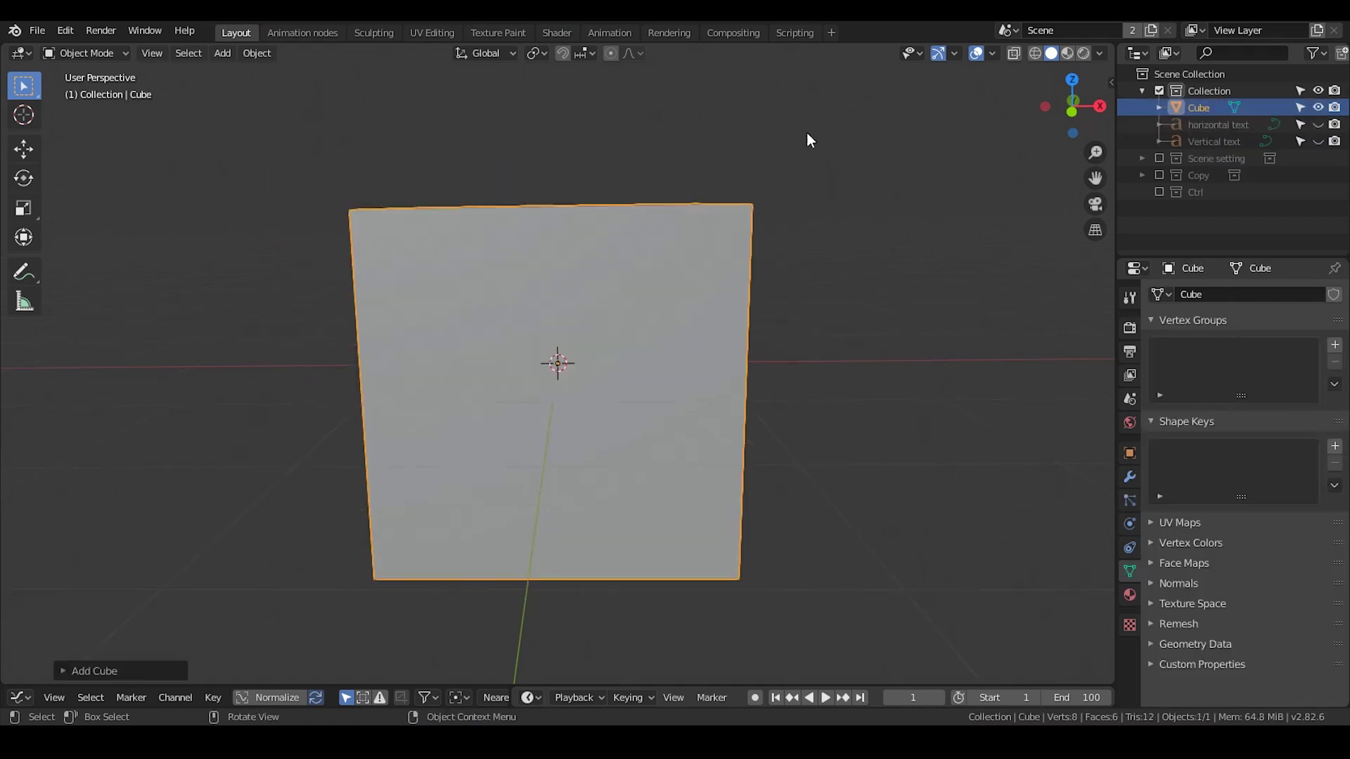
Switch the viewport to wireframe shading and add an Array modifier to the cube
left_click(1036, 53)
scroll(695, 259, "down", 2)
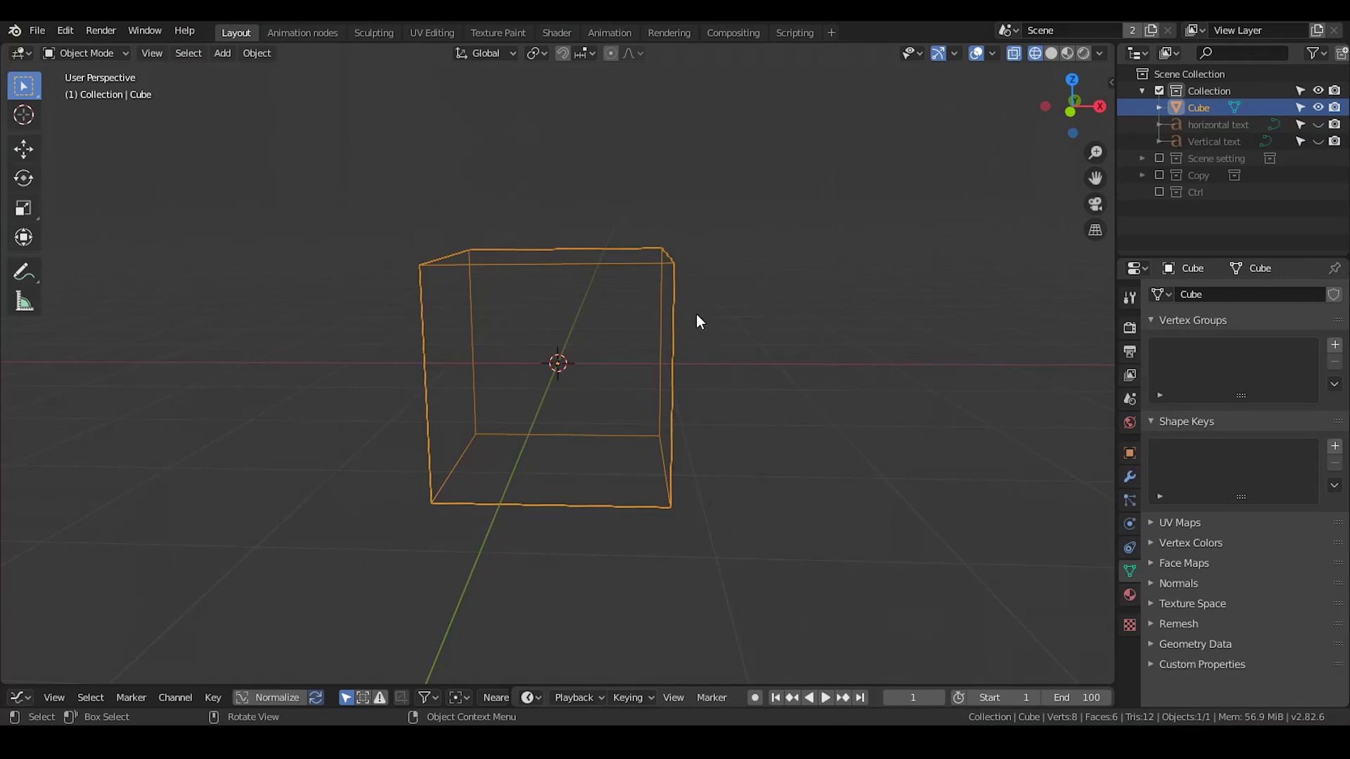
left_click(1130, 477)
left_click(1243, 295)
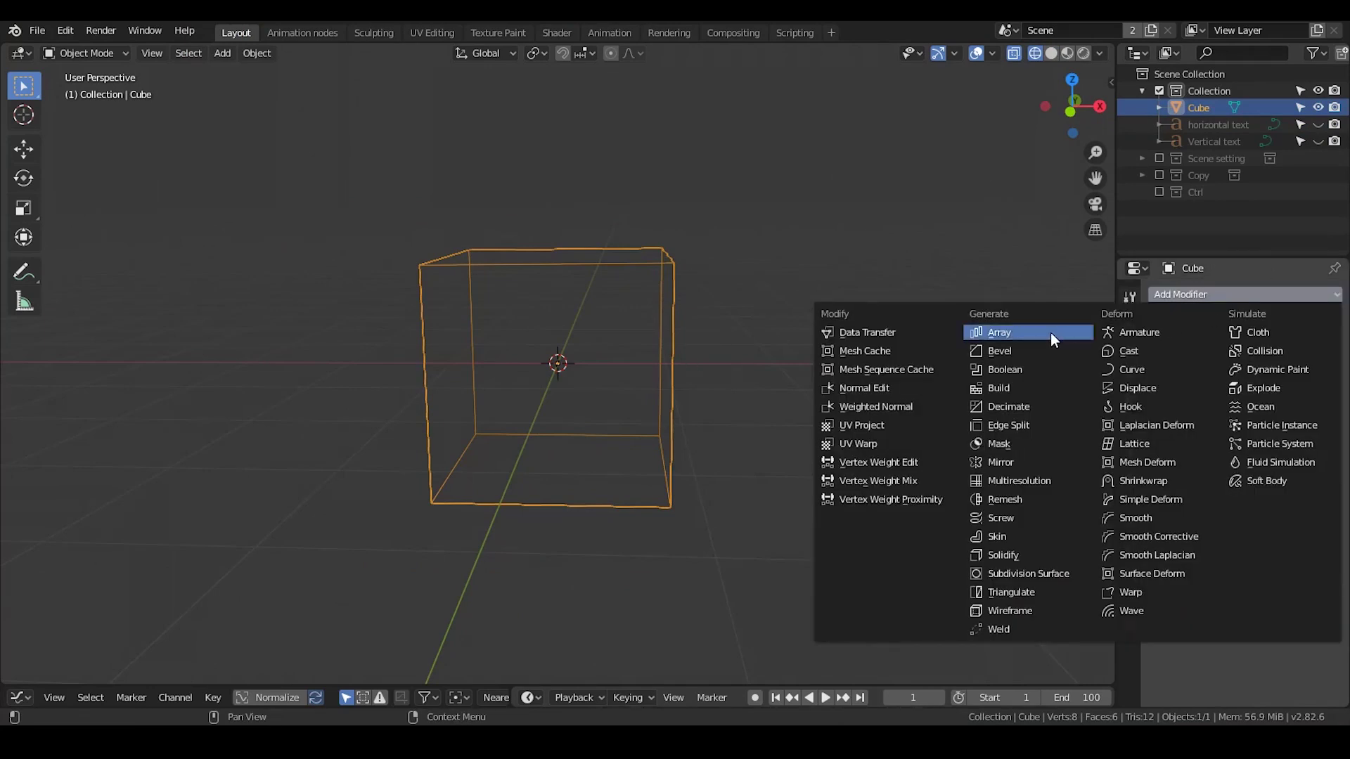
left_click(1032, 335)
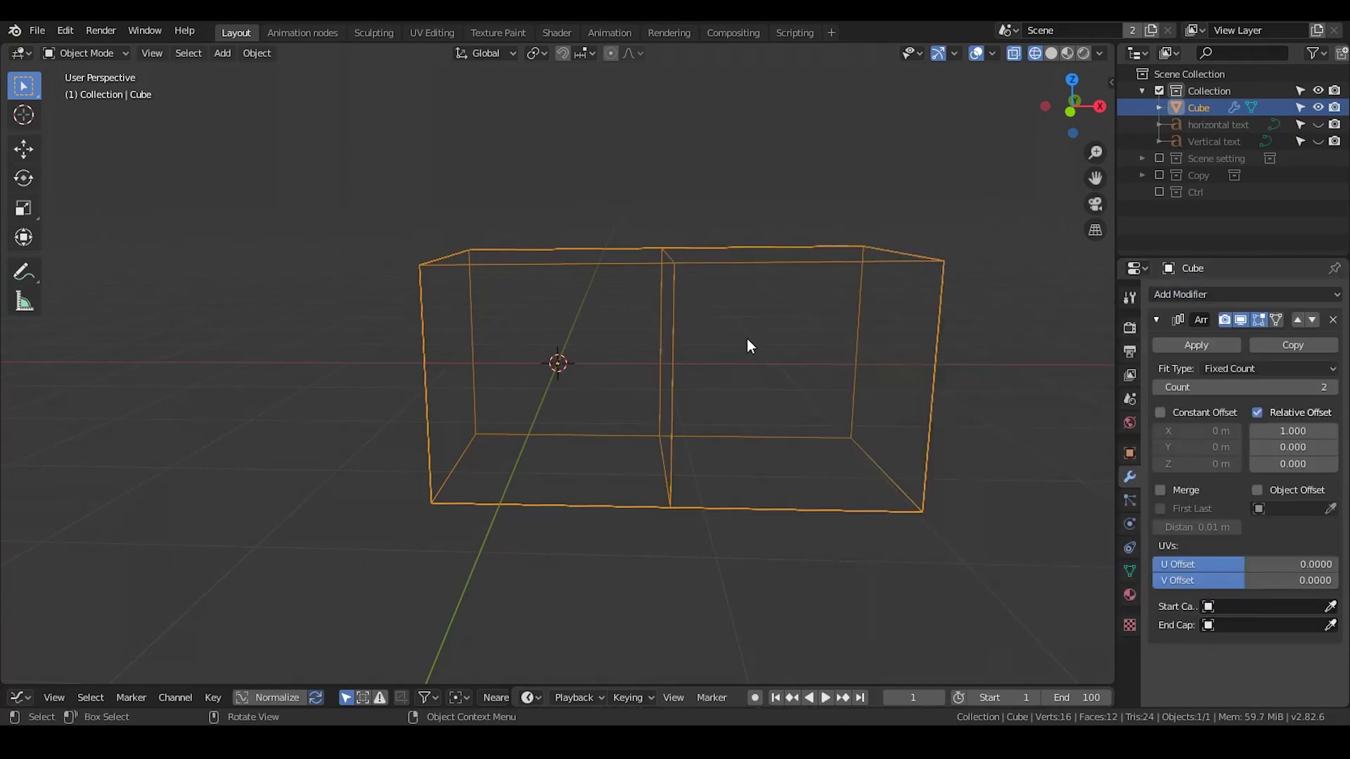
Duplicate the cube in place and rename the original "Cut for horizontal" and the copy "Cut for vertical"
key("shift+d")
right_click(808, 256)
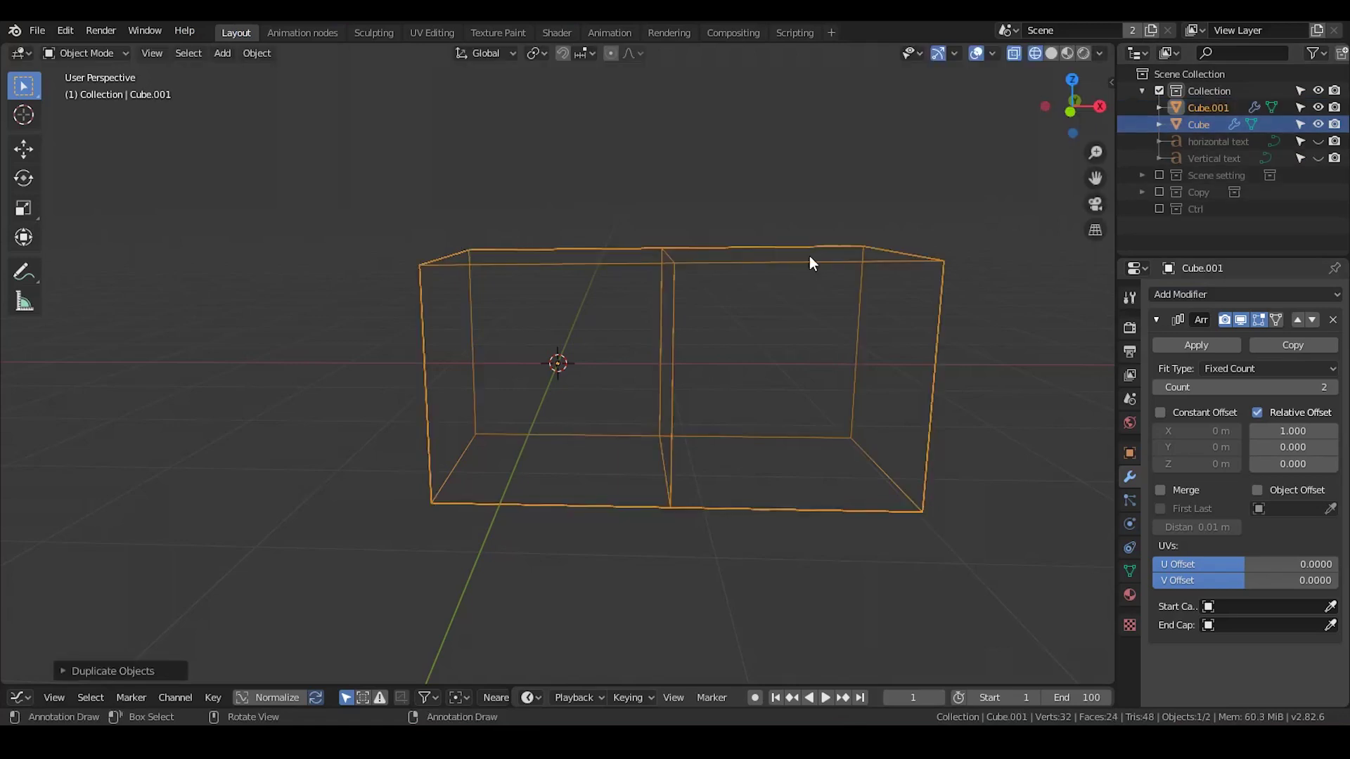
double_click(1198, 124)
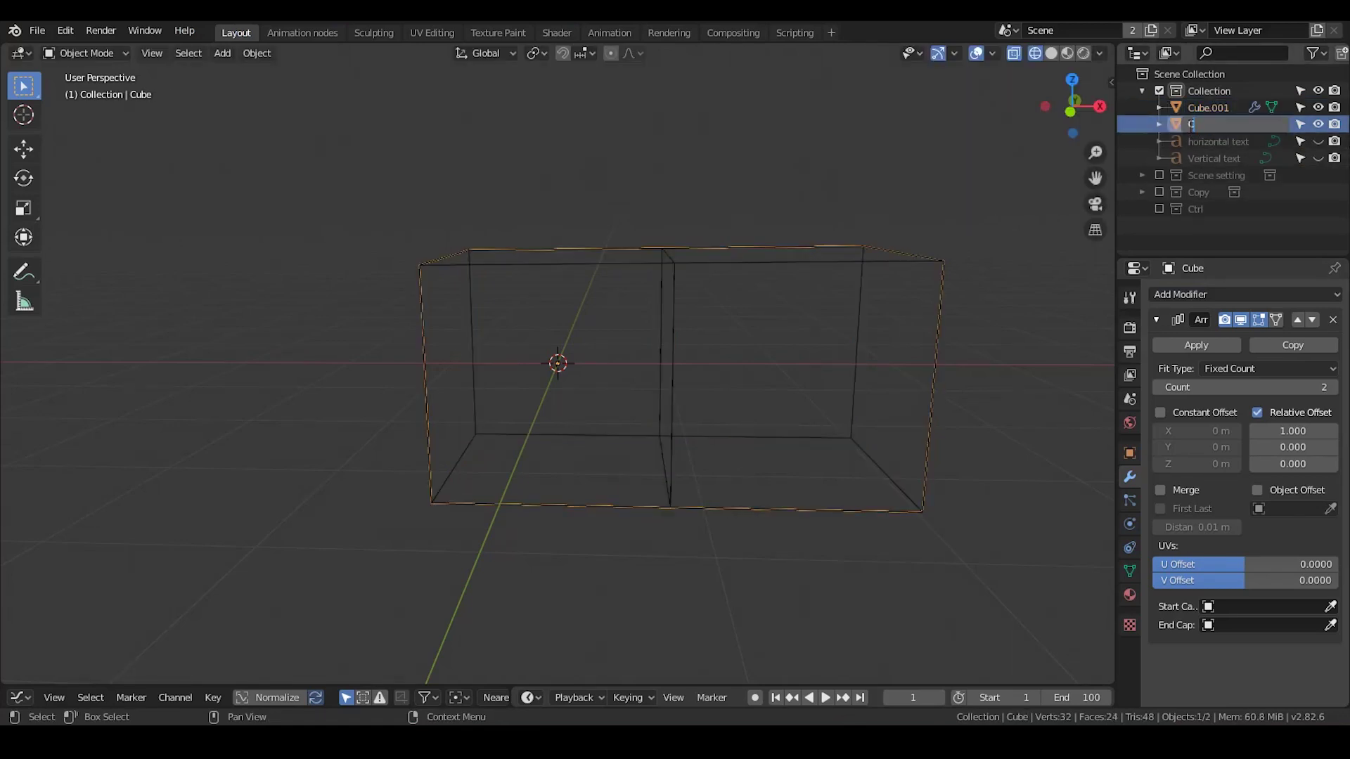
type("Cut for horizontal")
key("Return")
left_click(1191, 113)
double_click(1191, 112)
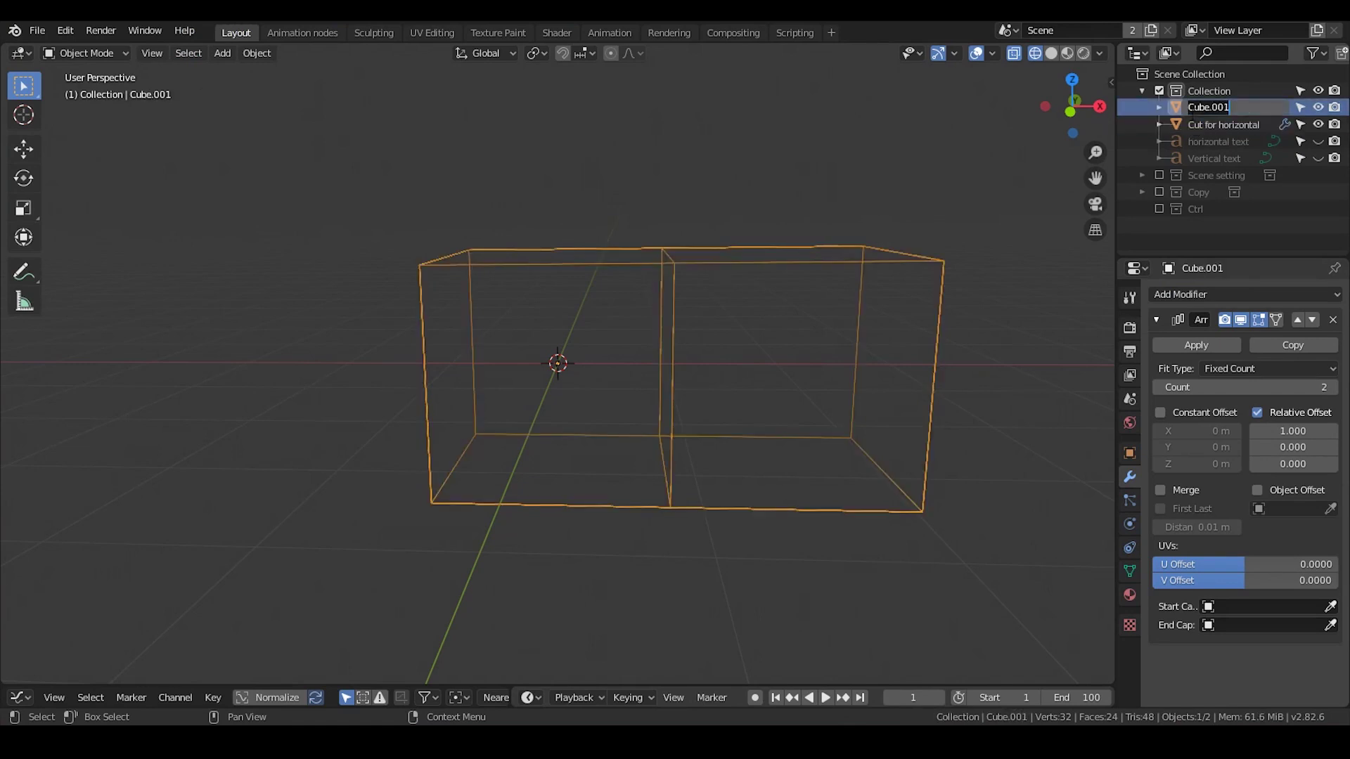
type("Cut for vertical")
key("Return")
Hide Cut for vertical and scale Cut for horizontal along Z to an almost zero thickness
left_click(1317, 124)
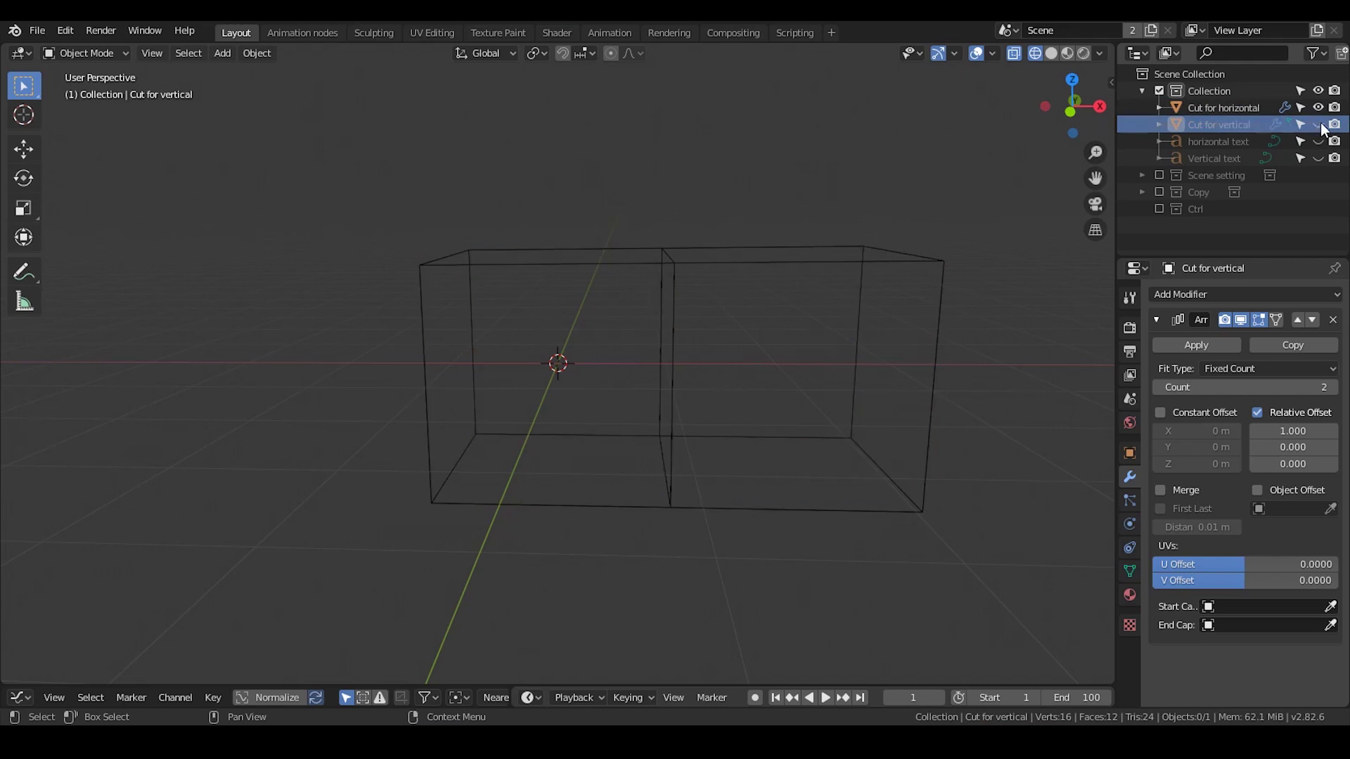
left_click(1274, 106)
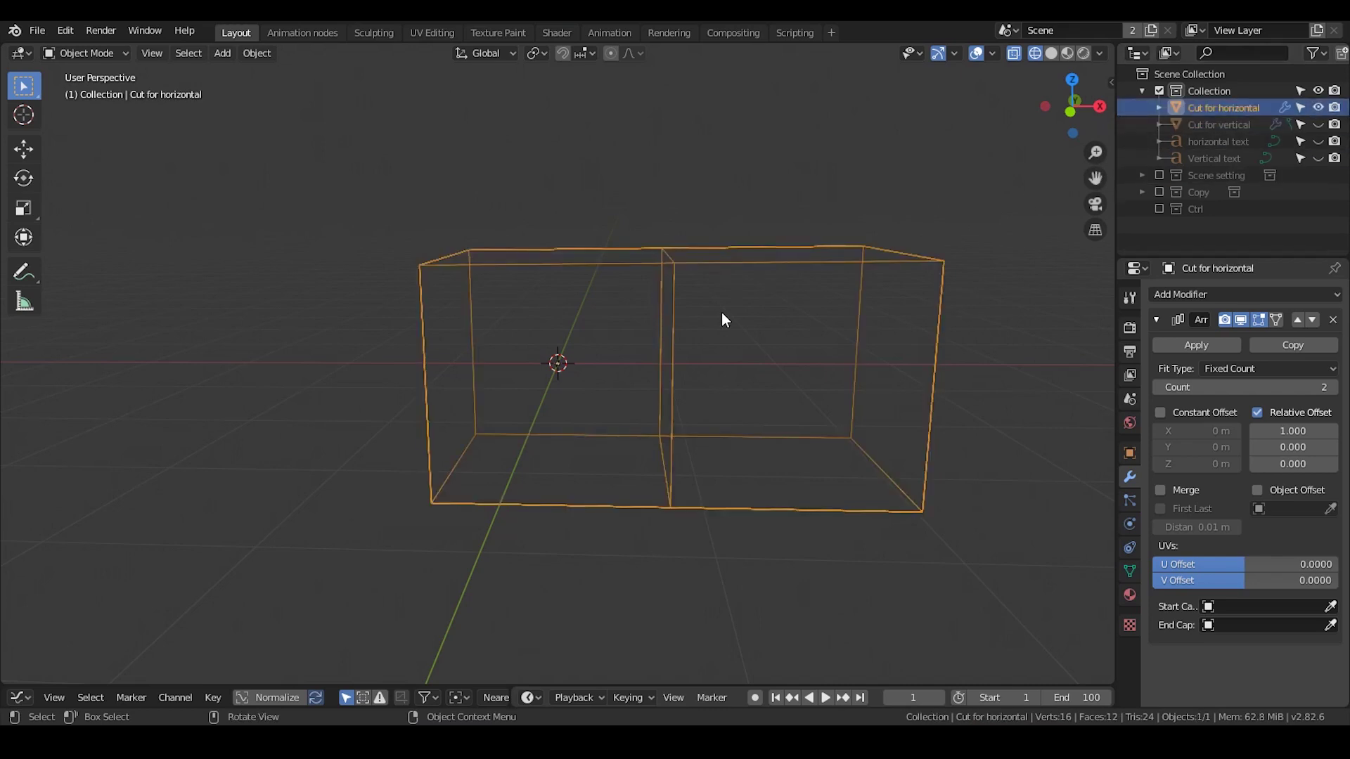
type("sz")
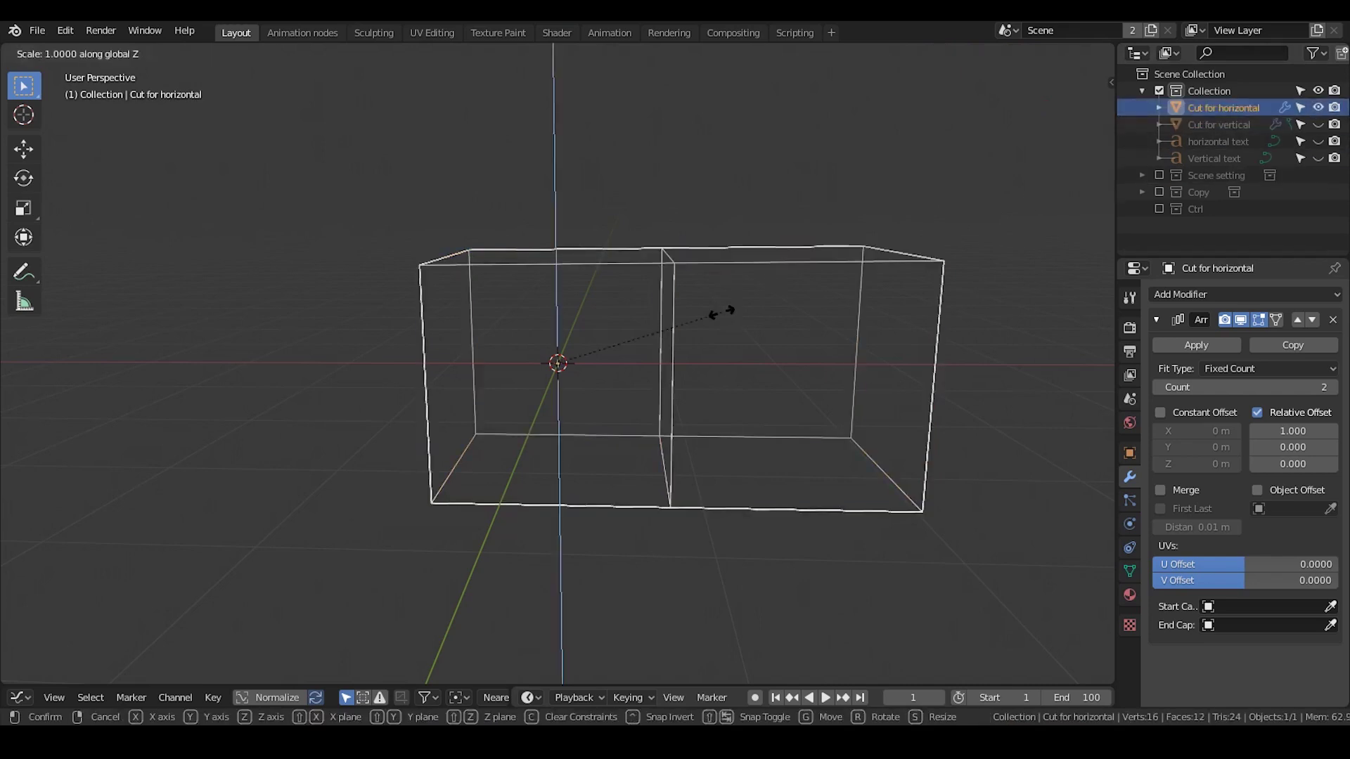
type("0")
key("Return")
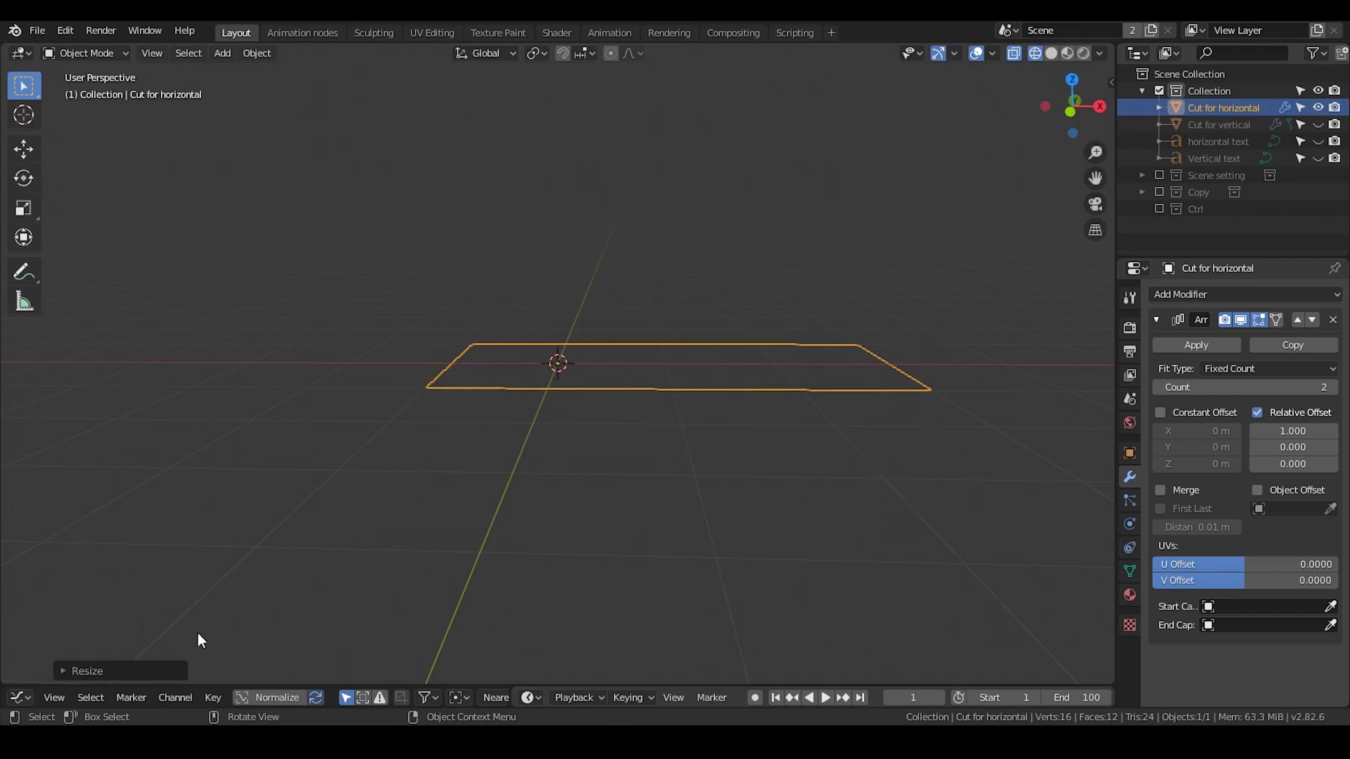
left_click(87, 671)
left_click(219, 628)
type("0.0")
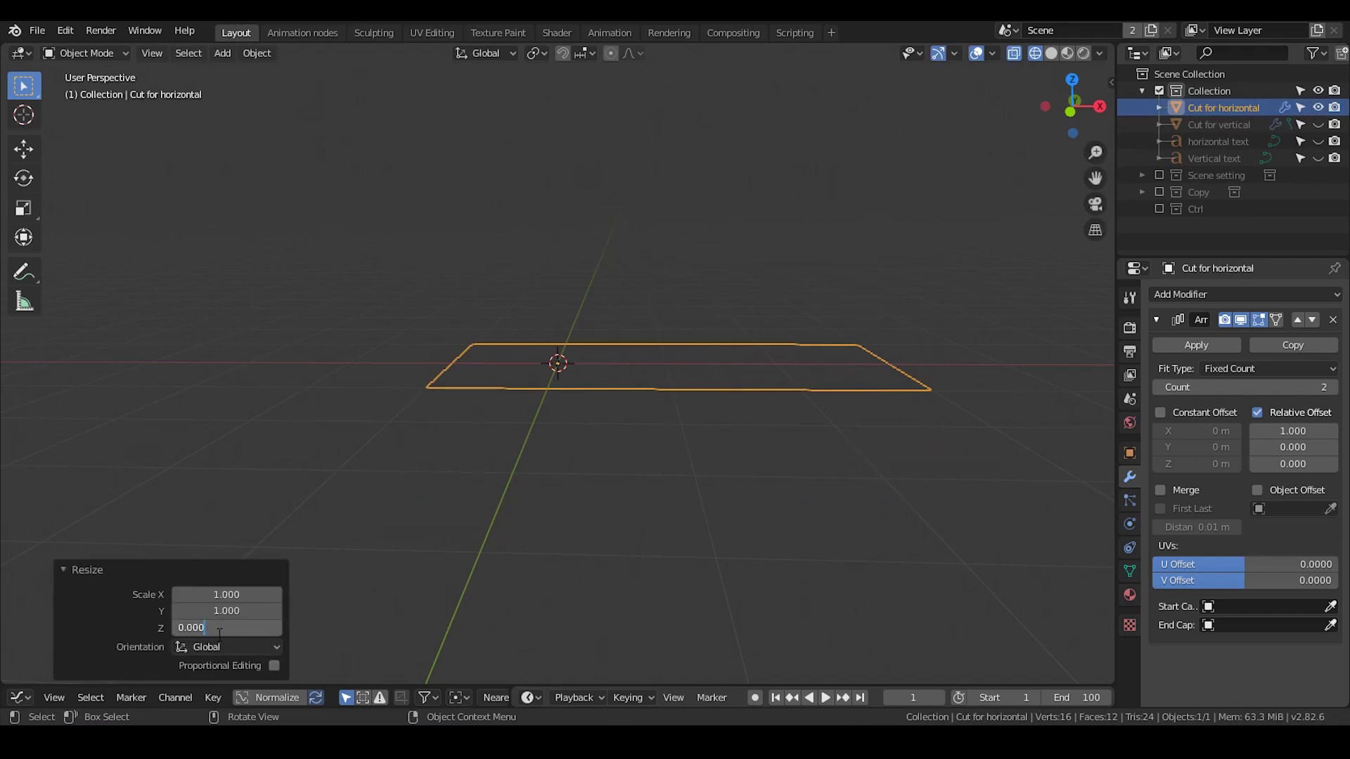
key("Return")
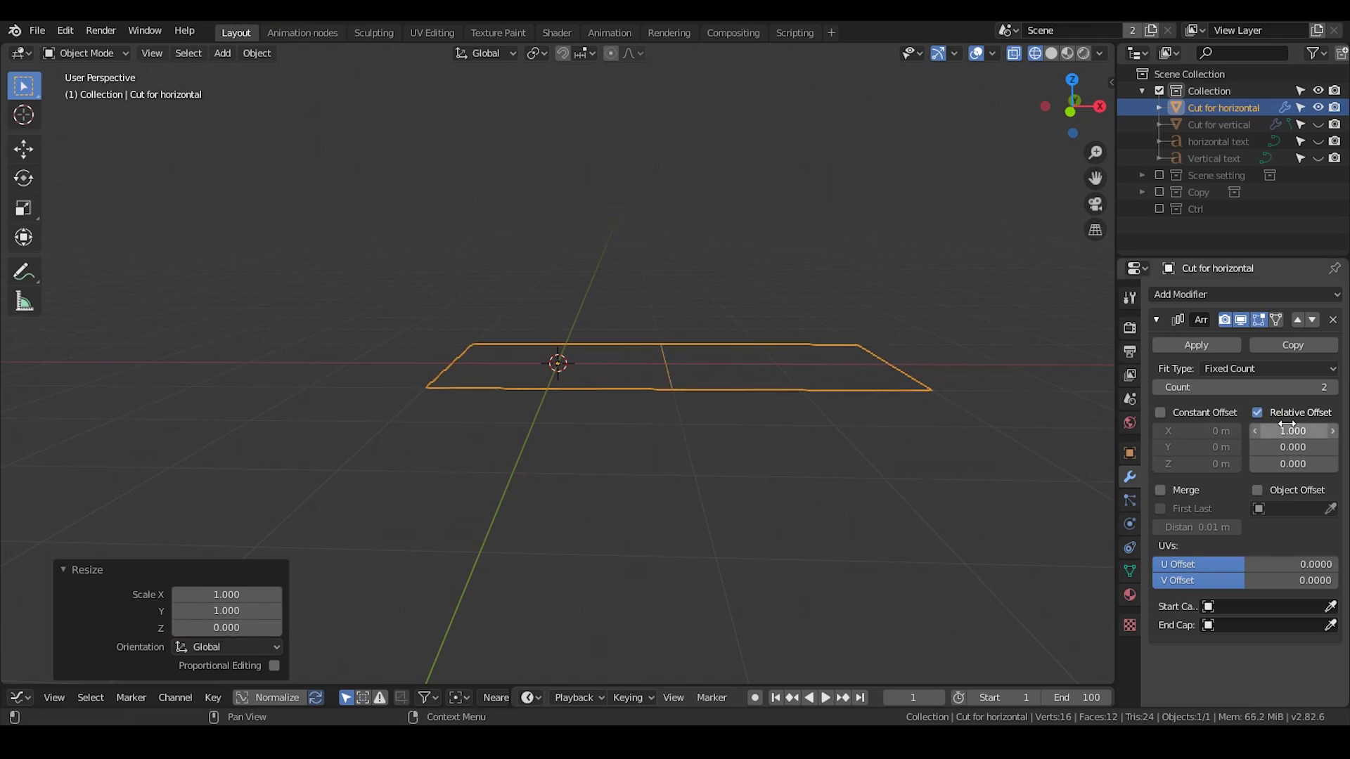
Set the Array of Cut for horizontal to a count of 122 with relative offset X 0 and Z about 397.6
type("0")
key("Return")
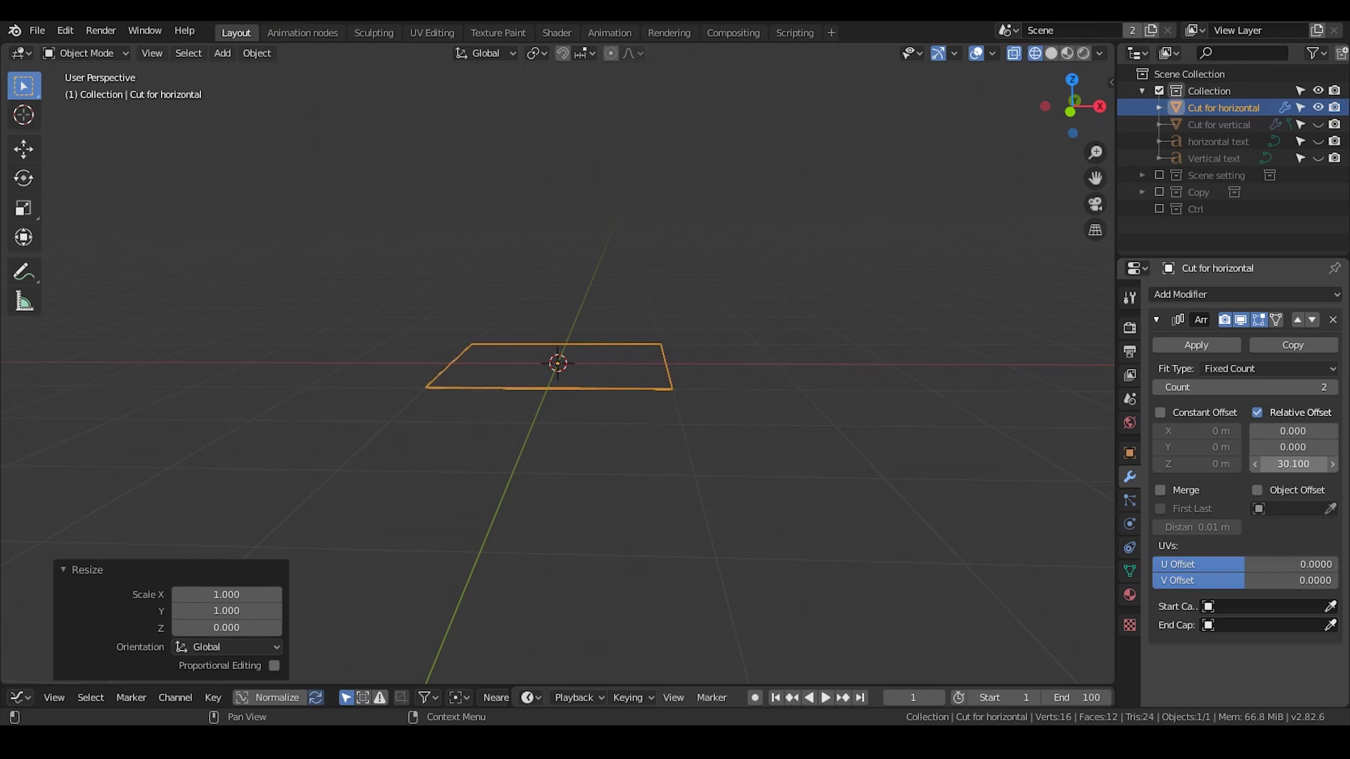
left_click_drag(1255, 388, 1335, 388)
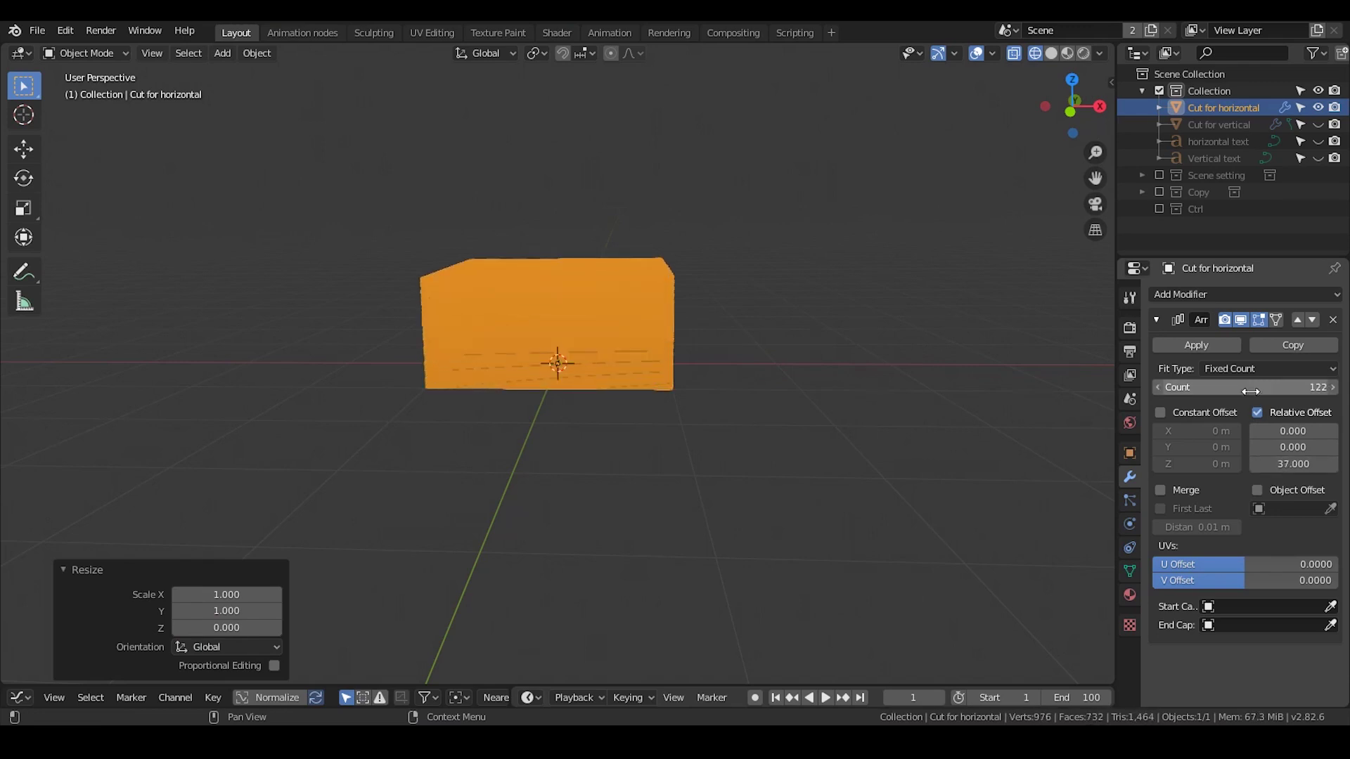
left_click_drag(1270, 461, 1321, 461)
Move the Cut for horizontal planes down along Z by about 0.993 m
key("g")
key("z")
left_click(585, 307)
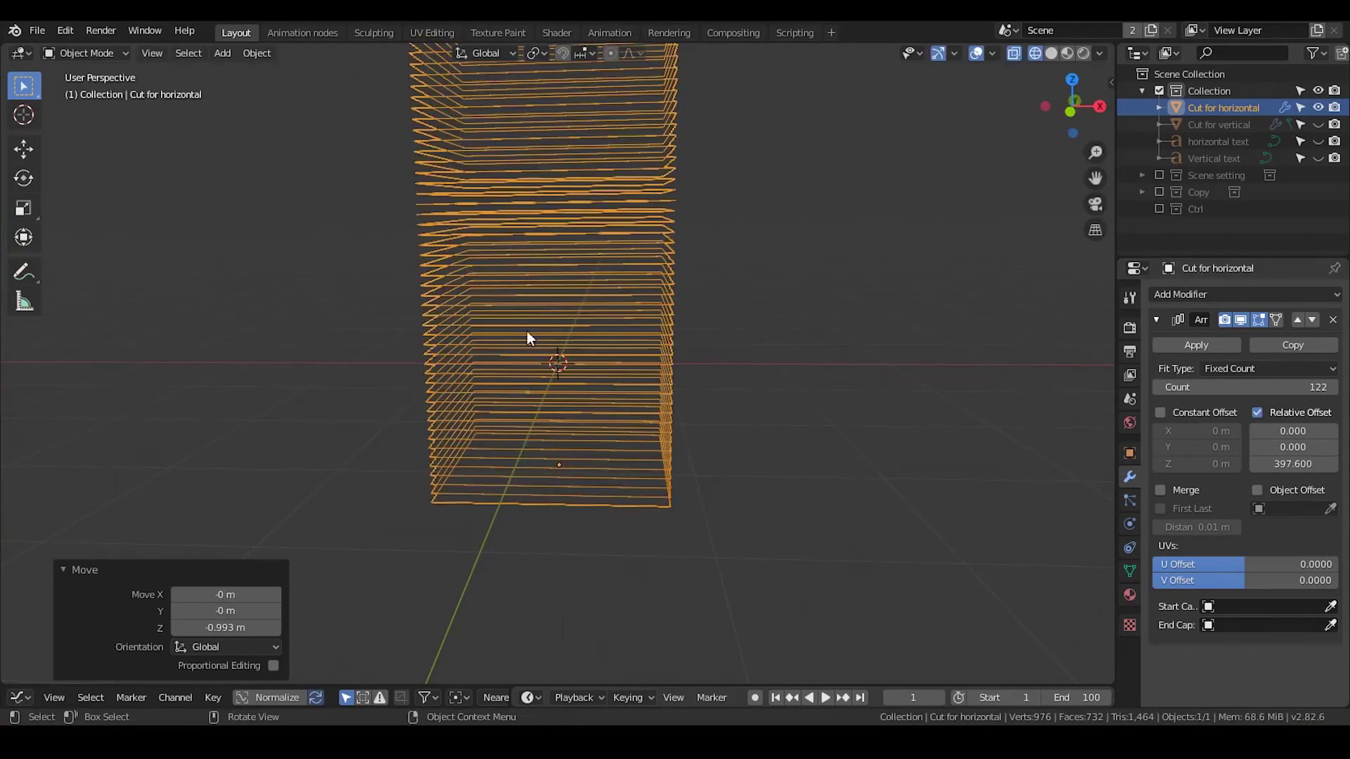
scroll(403, 408, "up", 2)
scroll(403, 407, "up", 5)
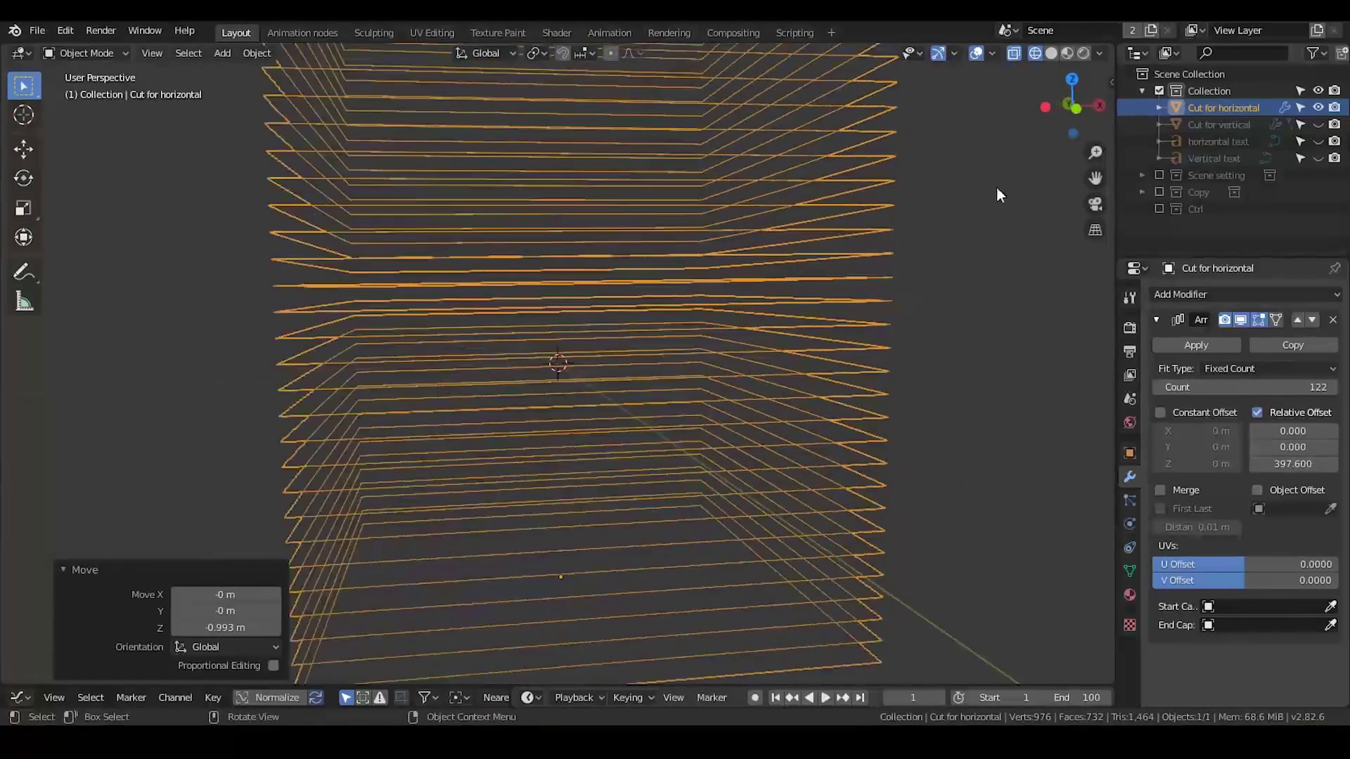
Hide Cut for horizontal, then show Cut for vertical and scale it to 0.0001 along X
left_click(1319, 109)
left_click(1319, 124)
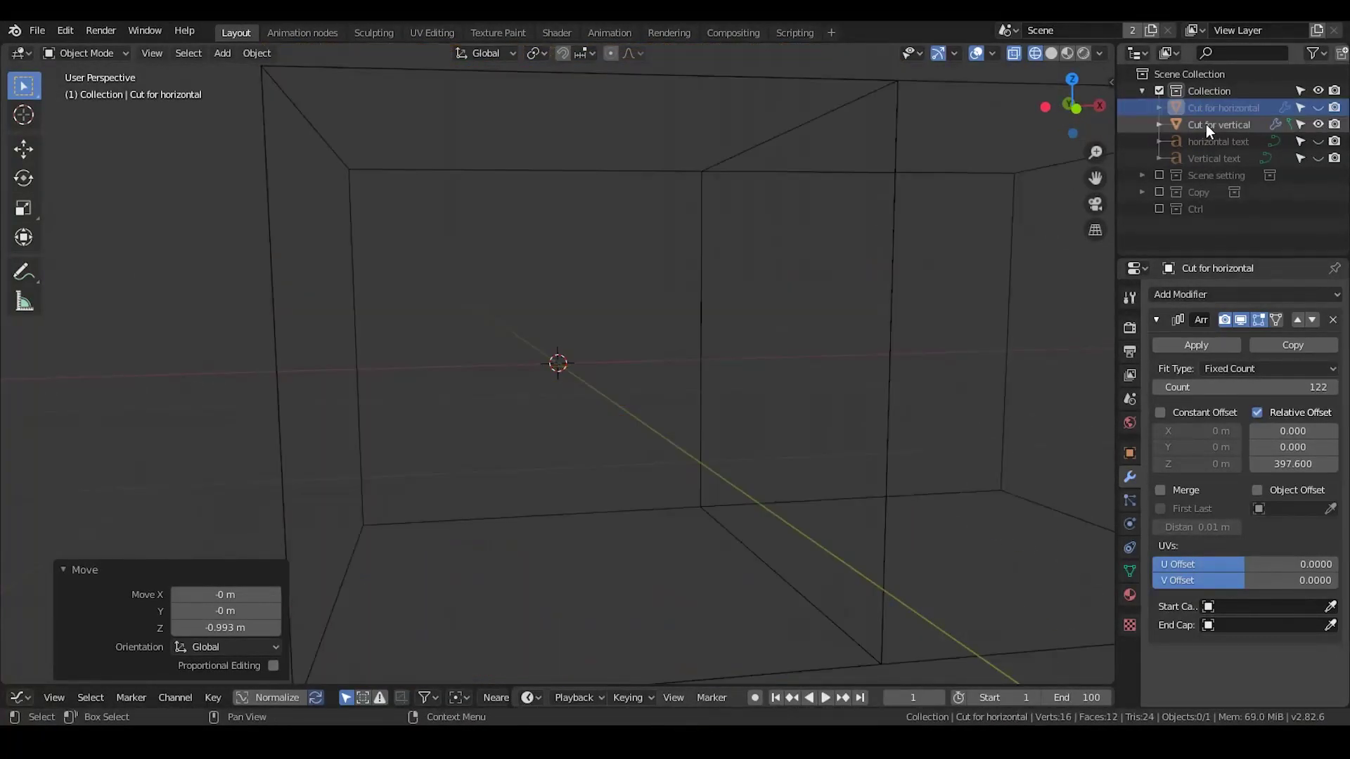
left_click(1206, 124)
scroll(750, 396, "down", 5)
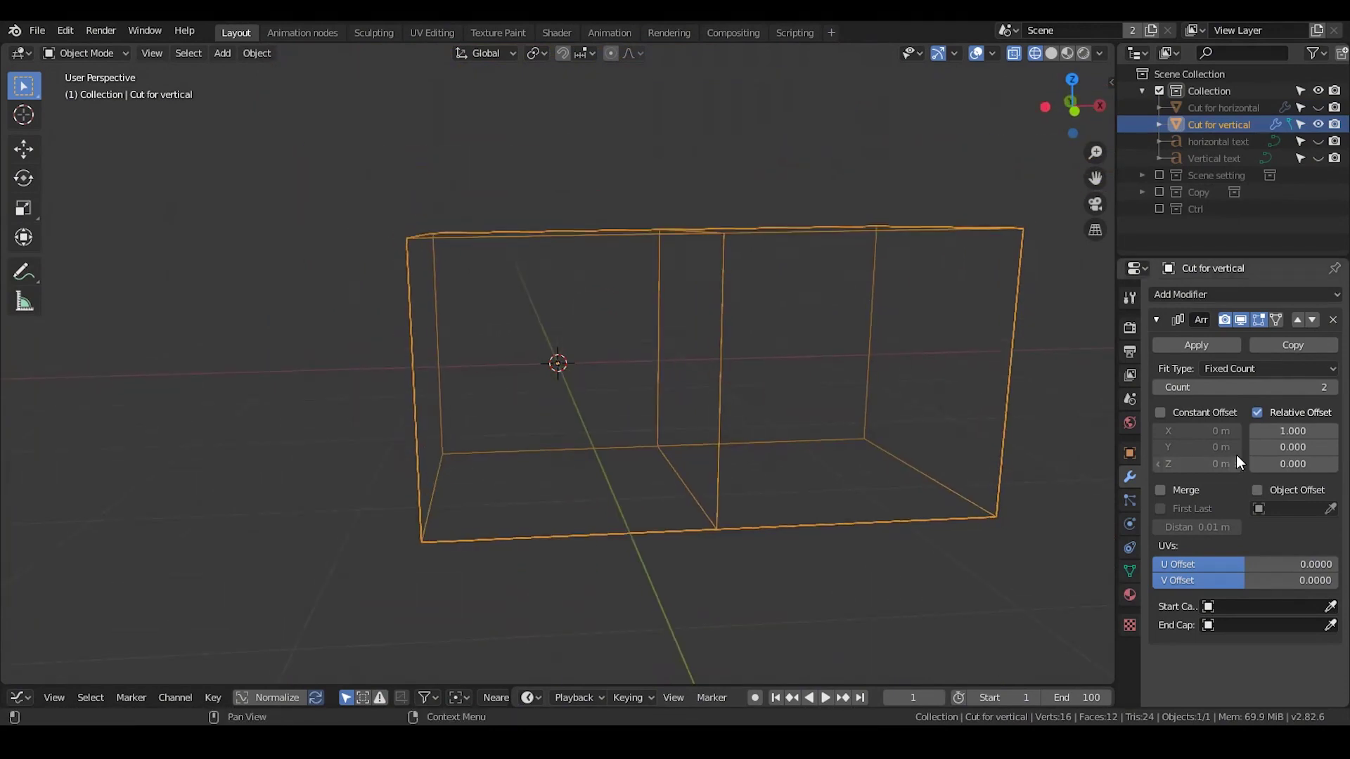
type("sx")
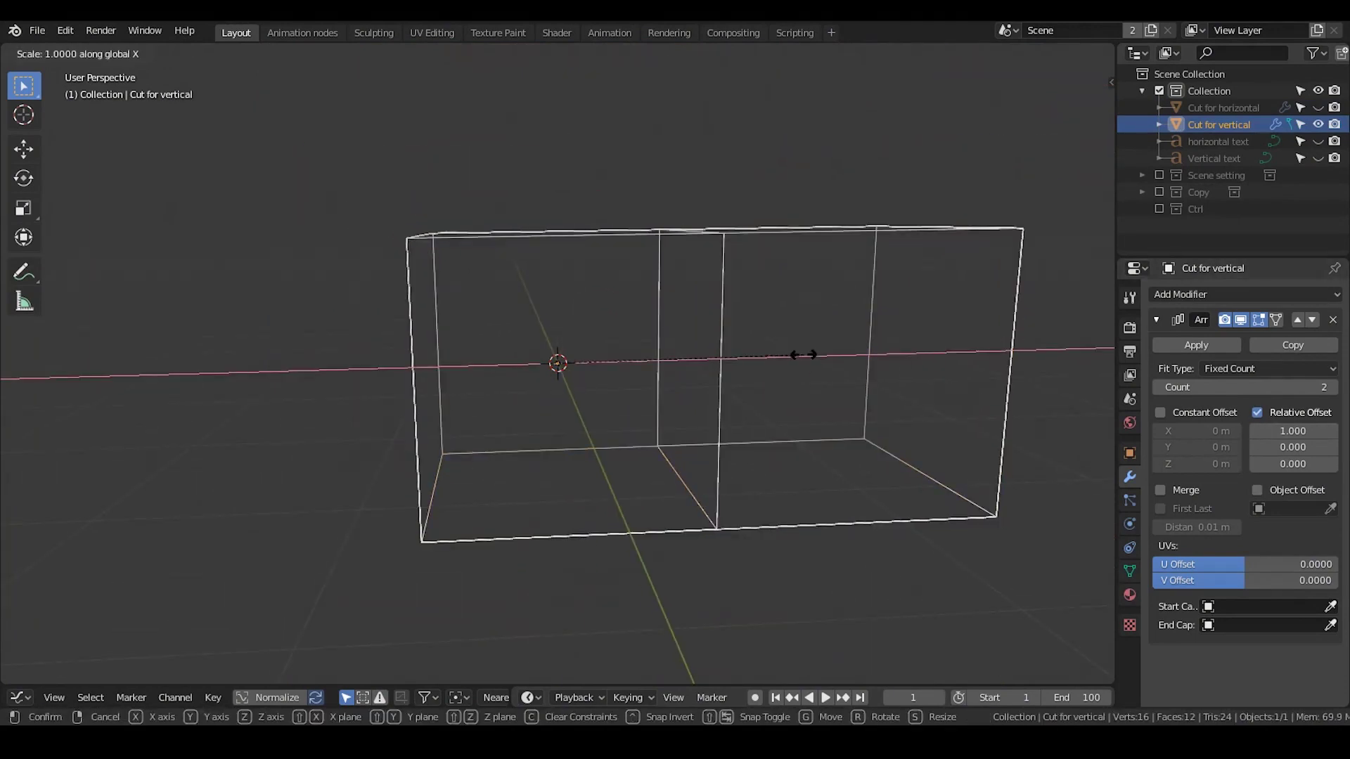
type("0")
key("Return")
left_click(209, 593)
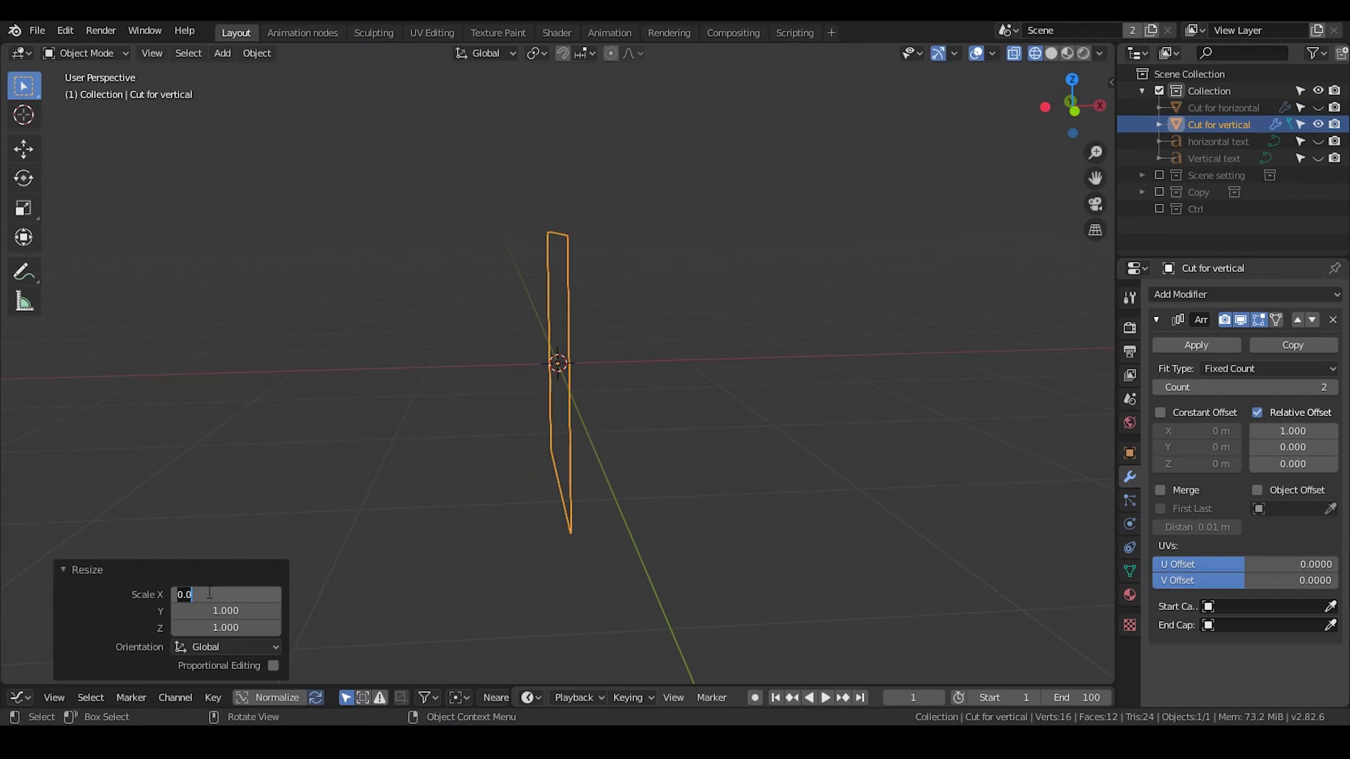
type("0.0001")
key("Return")
Increase the Array count and relative X offset of Cut for vertical, and shift its planes along X
left_click_drag(1225, 388, 1336, 388)
left_click_drag(1277, 432, 1316, 430)
key("g")
key("x")
left_click(522, 379)
Refine the Array of Cut for vertical to count 126 and relative X offset about 580.5, and reposition it along X with its origin on the negative side
left_click_drag(1243, 386, 1164, 387)
mouse_move(1323, 422)
left_mouse_down()
mouse_move(1349, 423)
mouse_move(1311, 431)
mouse_move(1327, 431)
left_mouse_up()
key("g")
key("x")
left_click(1007, 419)
left_click(71, 572)
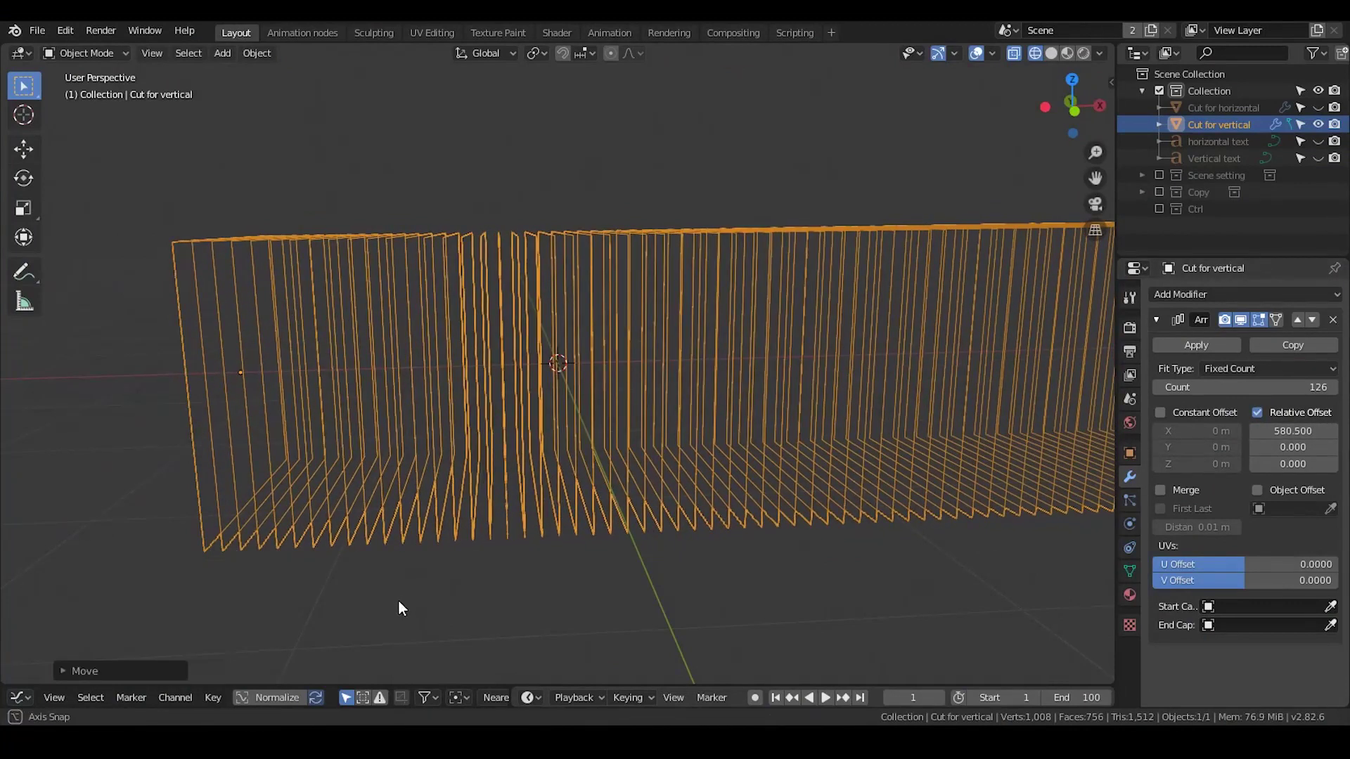
middle_click_drag(398, 601, 386, 601)
middle_click_drag(600, 330, 632, 327)
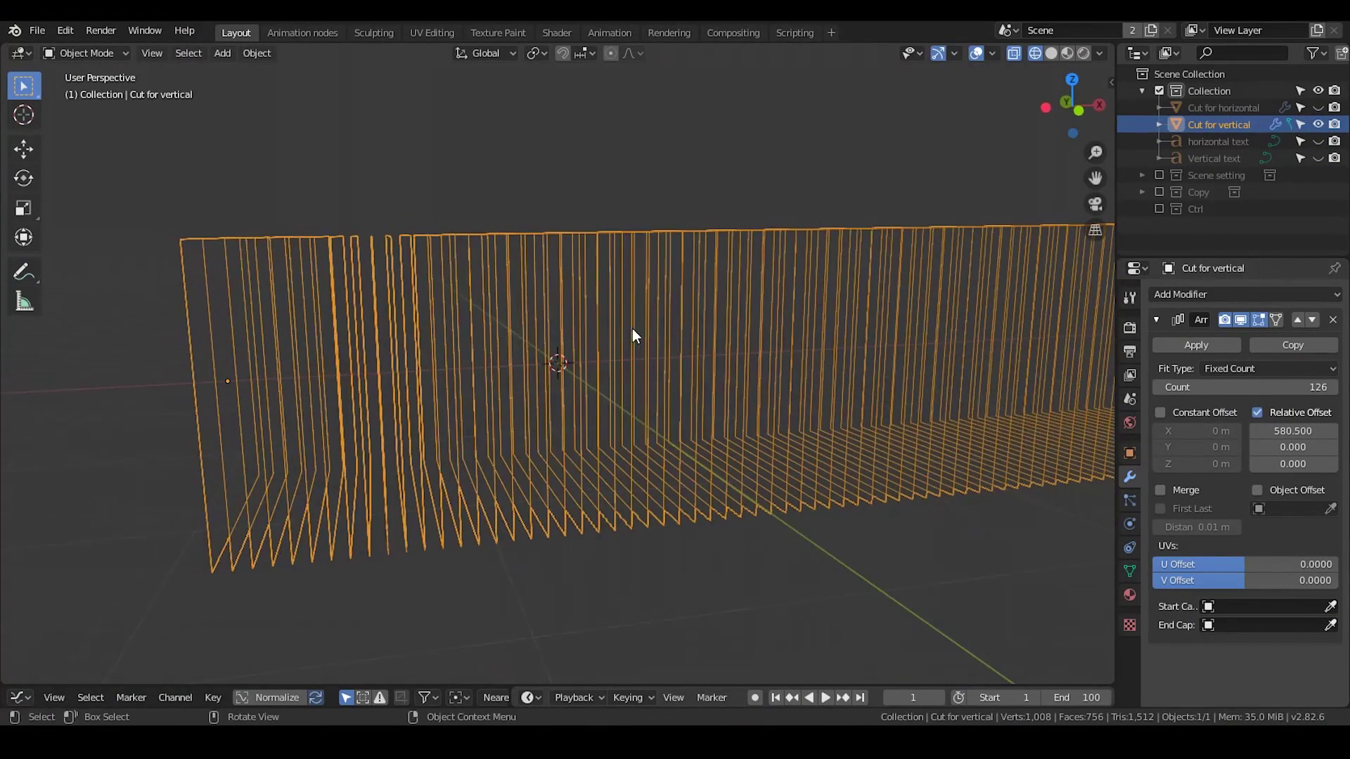
Hide Cut for vertical, show both text objects, and convert Vertical text to a mesh
left_click(1318, 125)
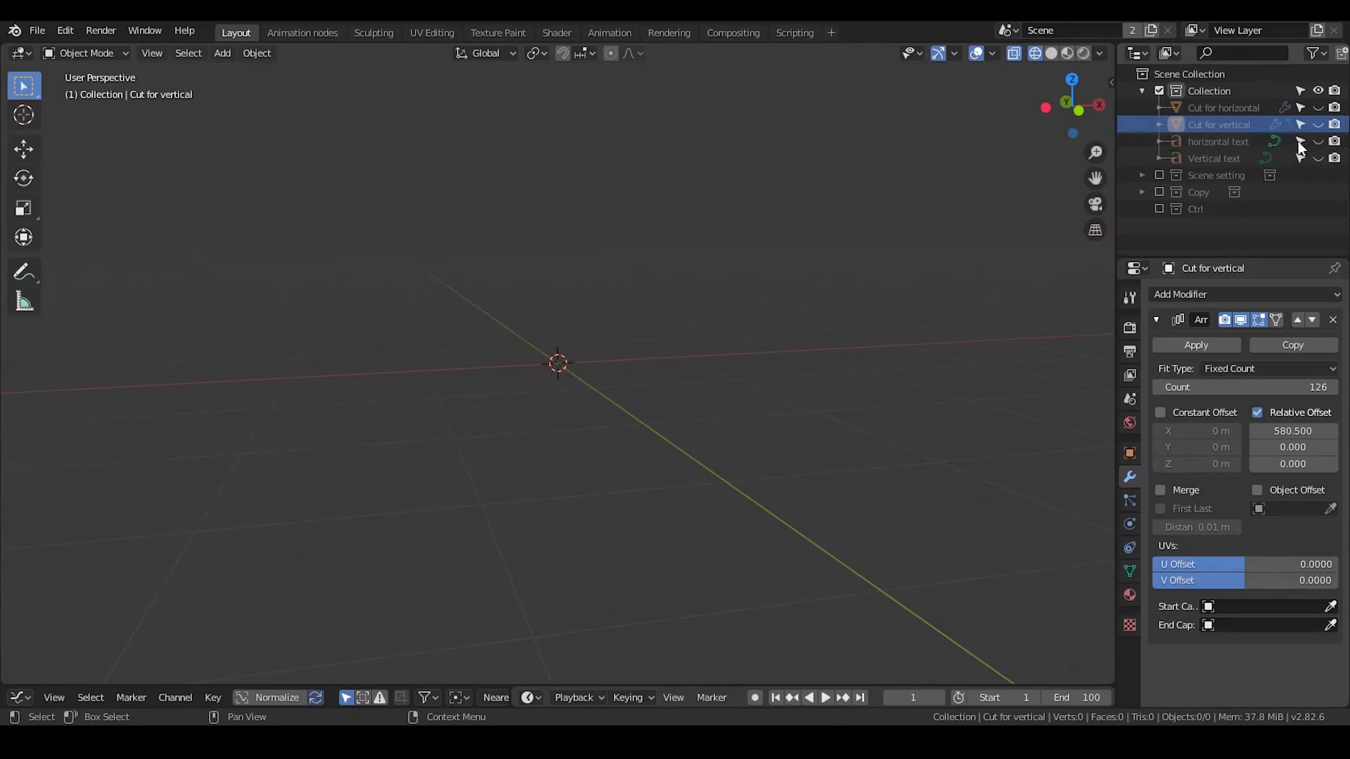
left_click(1318, 141)
left_click(1318, 158)
left_click(1195, 157)
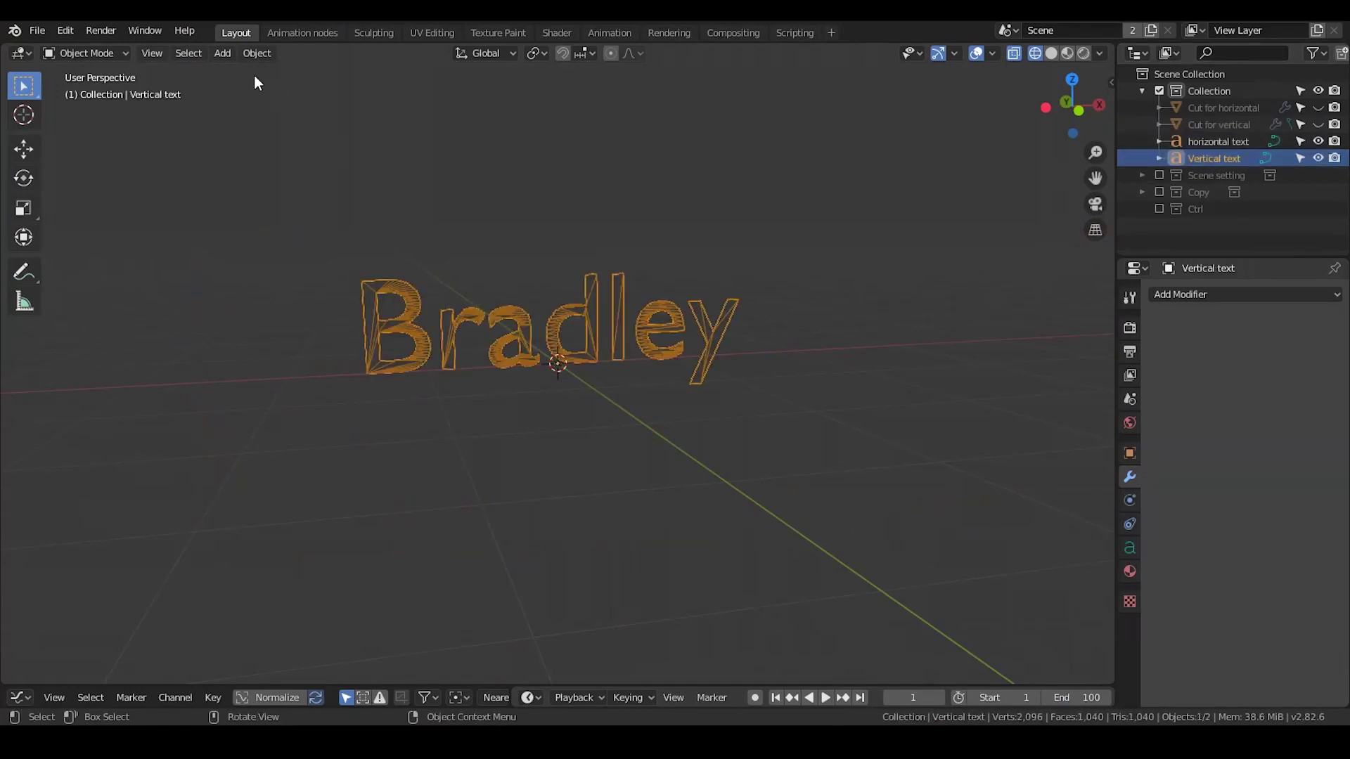
left_click(253, 53)
mouse_move(302, 496)
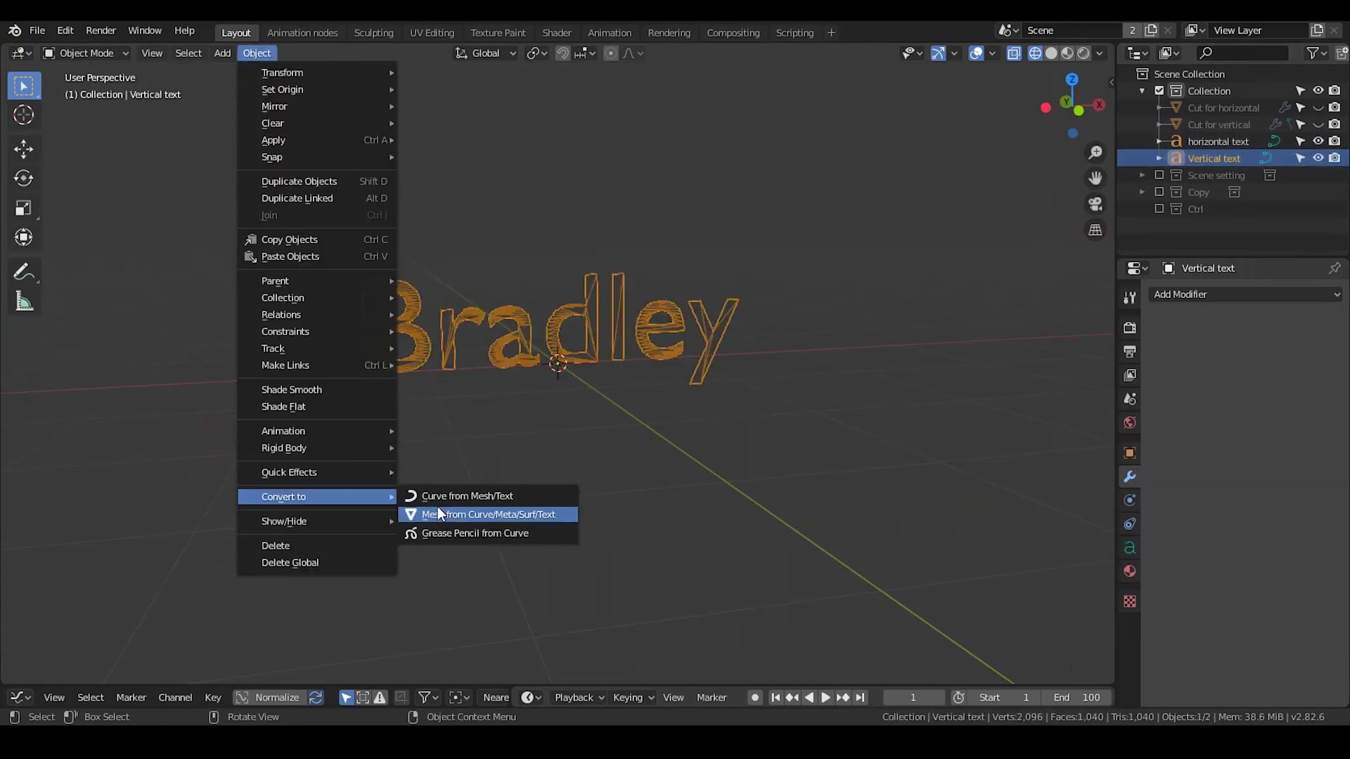
left_click(450, 517)
scroll(570, 406, "up", 5)
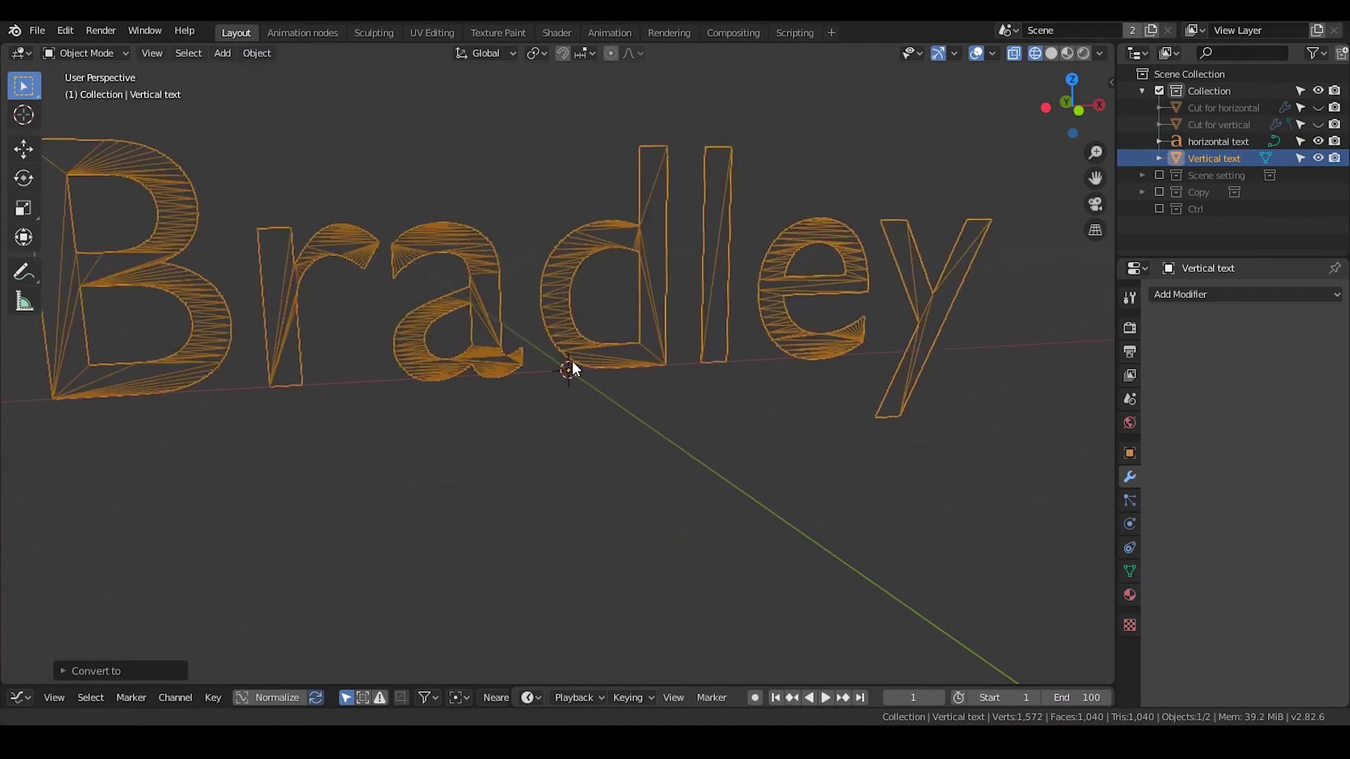
Convert horizontal text to a mesh and hide it
left_click(1222, 142)
left_click(257, 53)
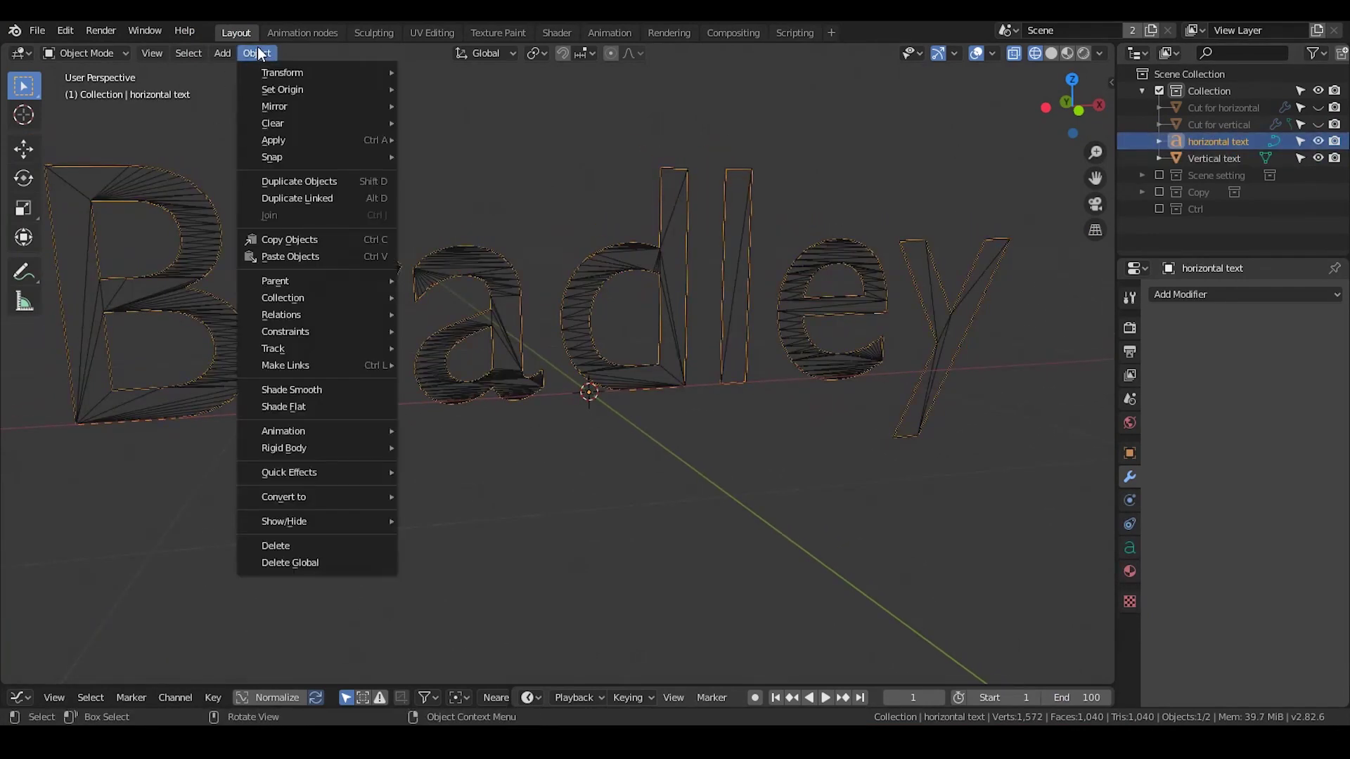
mouse_move(310, 475)
mouse_move(340, 499)
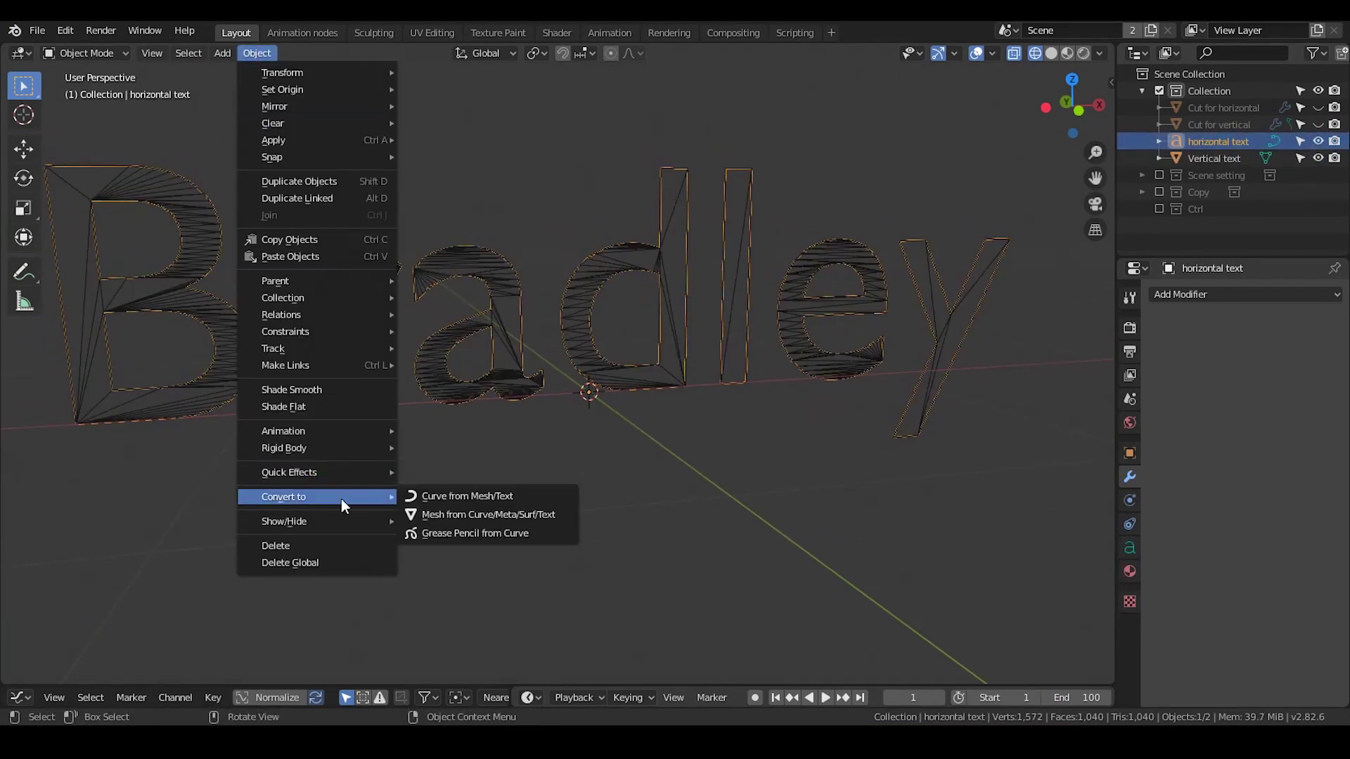
left_click(428, 512)
Add a Boolean modifier to Vertical text with the Difference operation and Cut for vertical as its object
left_click(1287, 157)
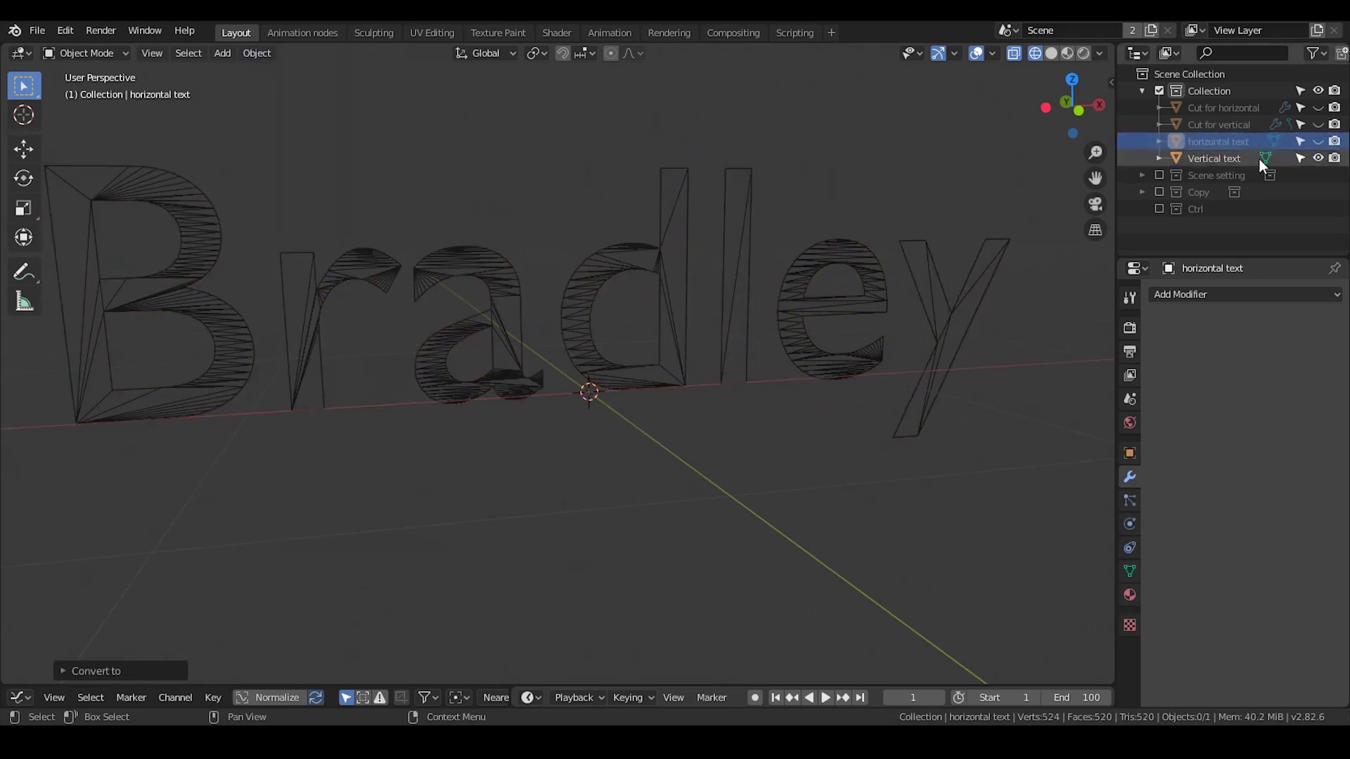
left_click(1216, 302)
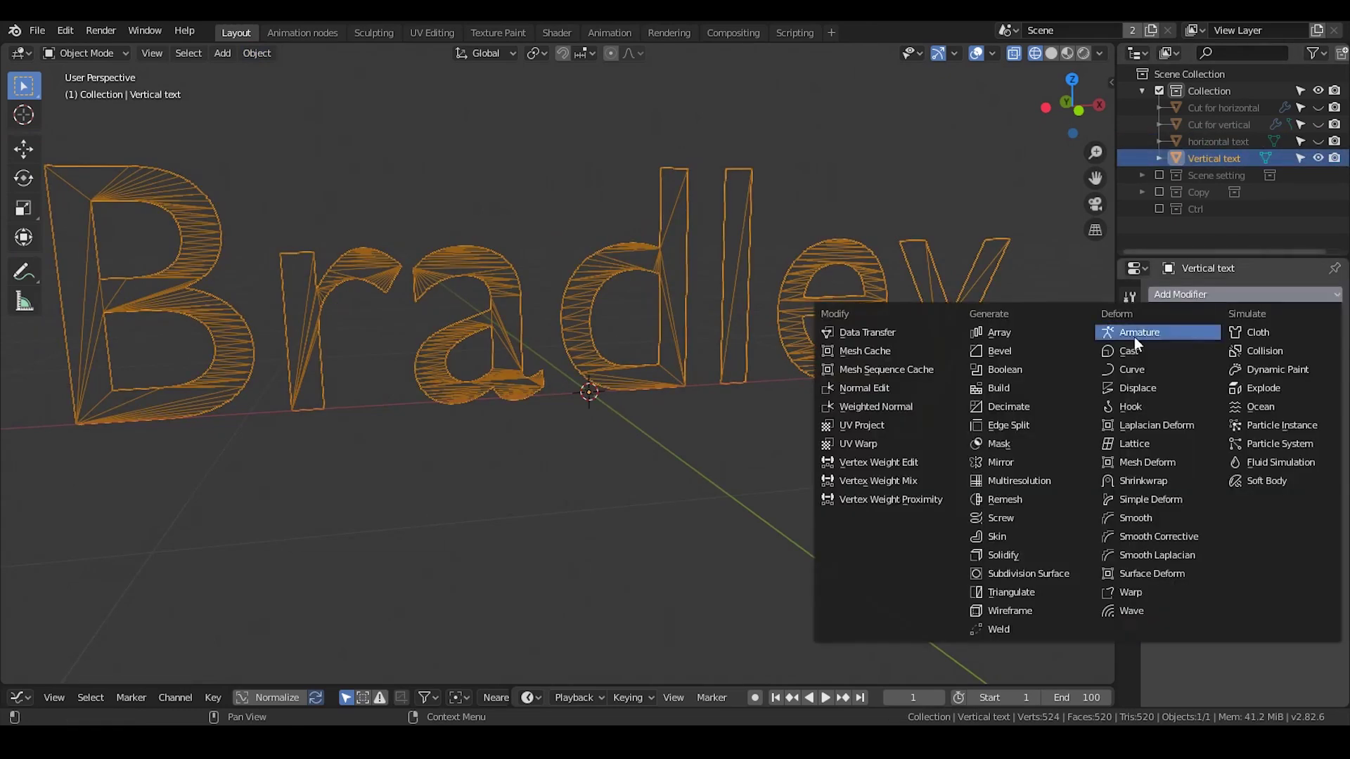
left_click(1058, 368)
left_click(1330, 387)
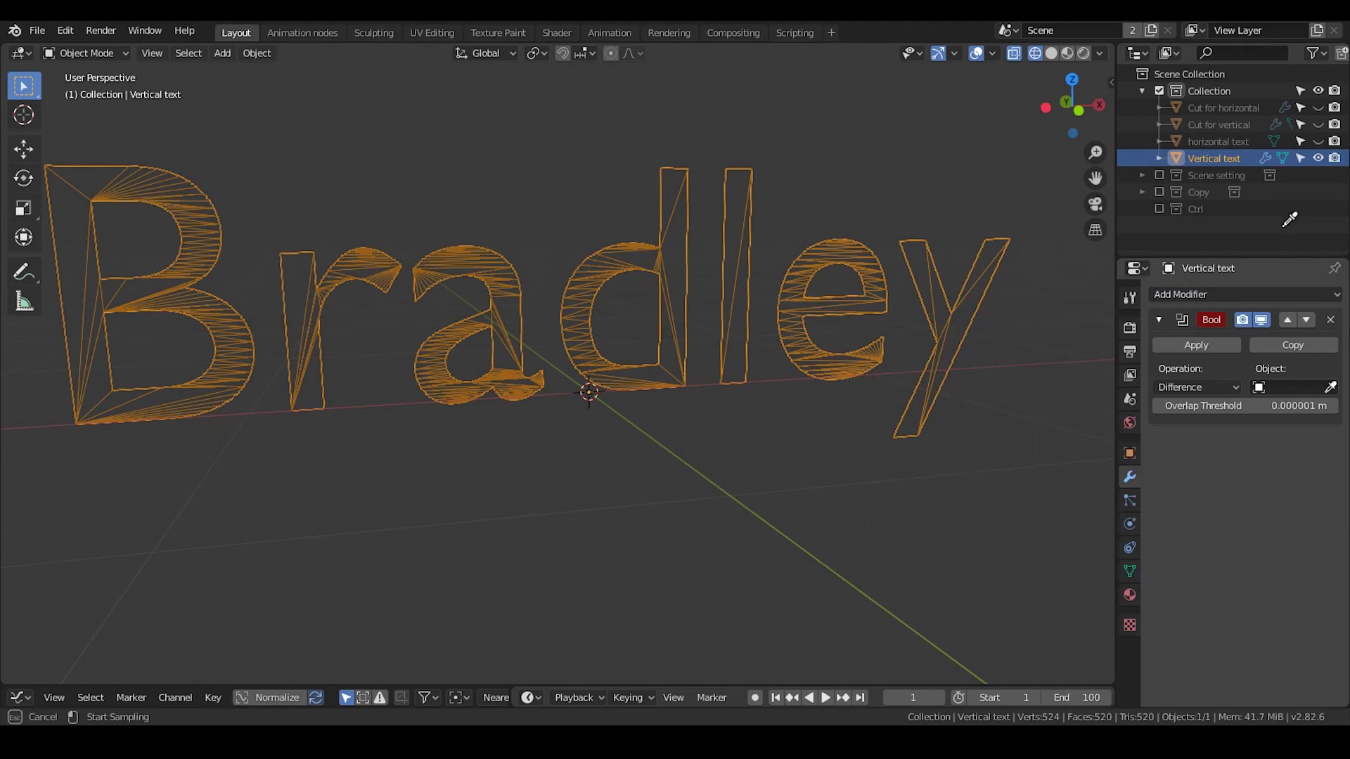
left_click(1234, 121)
Try to shift the Cut for vertical planes along X against the text, and hide them again
middle_click_drag(790, 369, 841, 324)
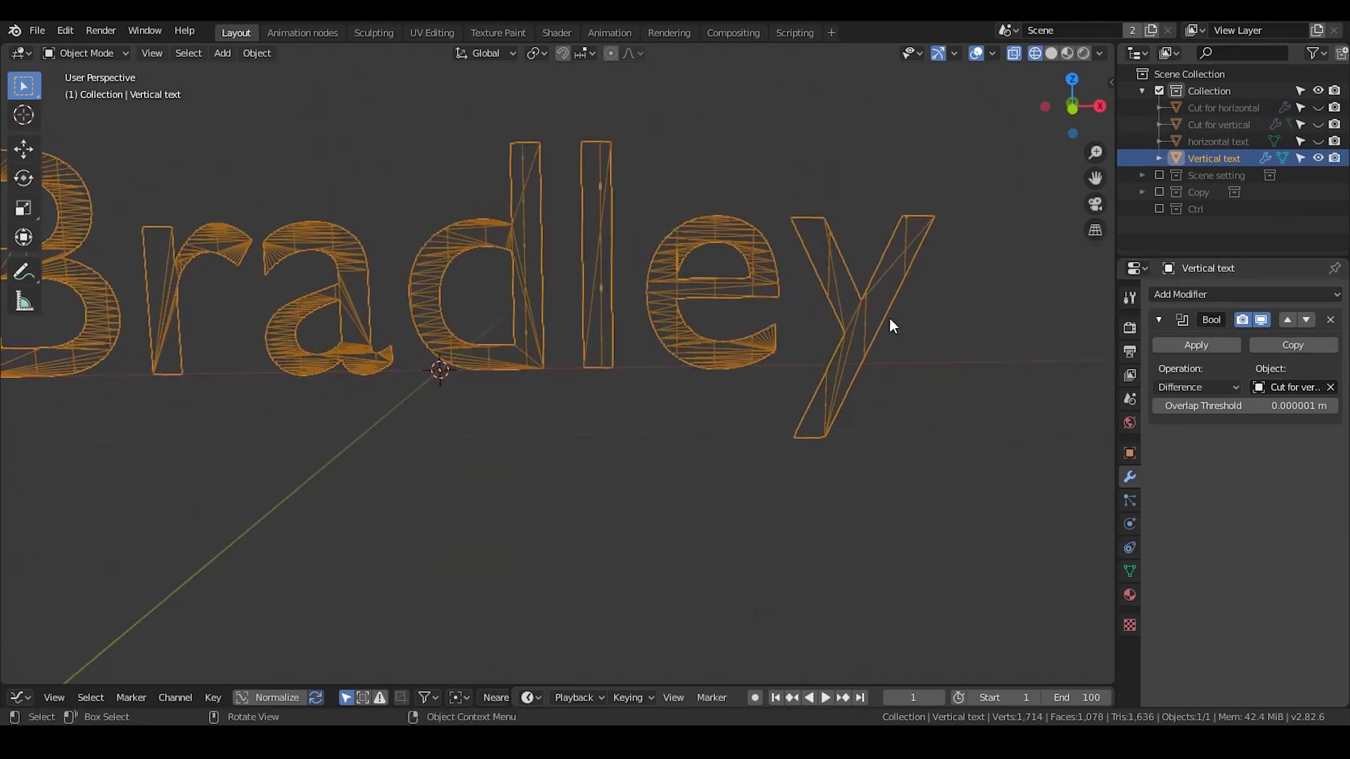
middle_click_drag(657, 342, 929, 210, "shift")
left_click(1318, 125)
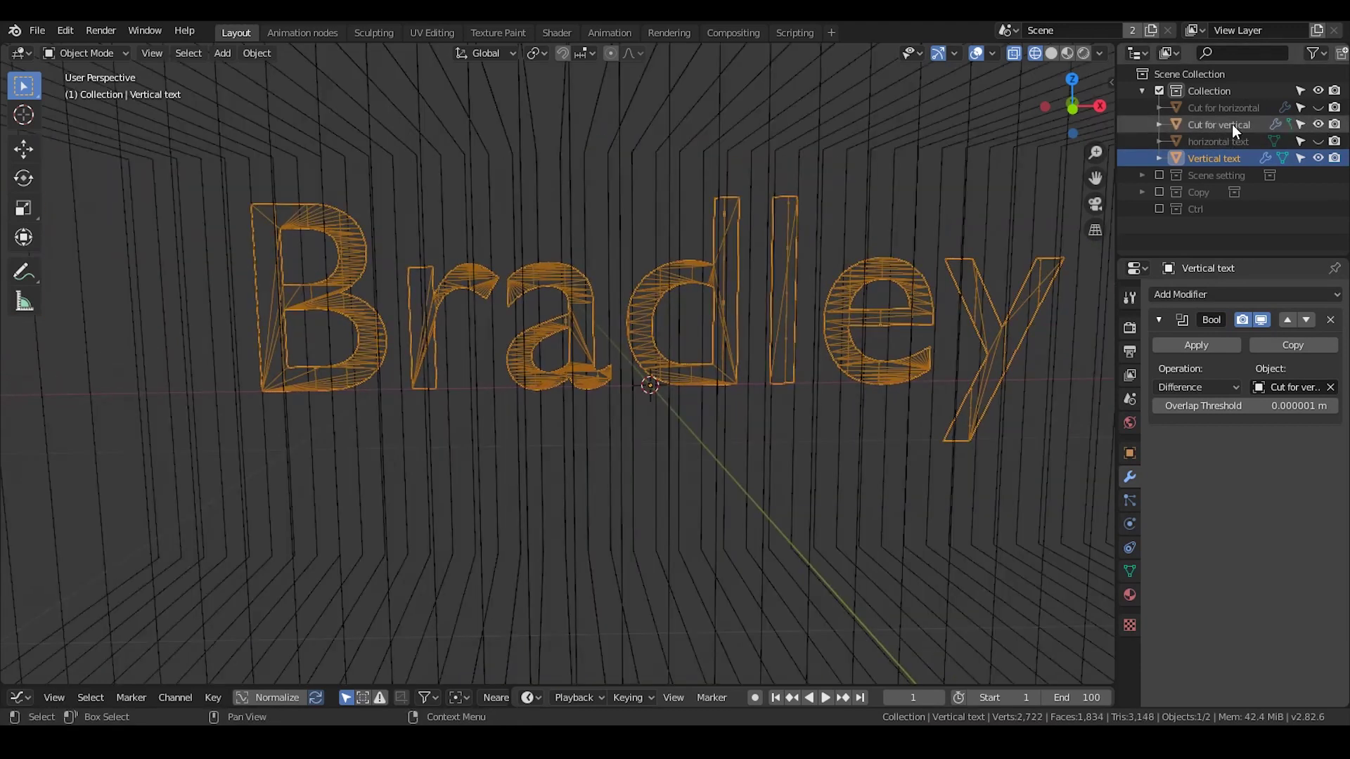
left_click(1232, 123)
key("g")
key("x")
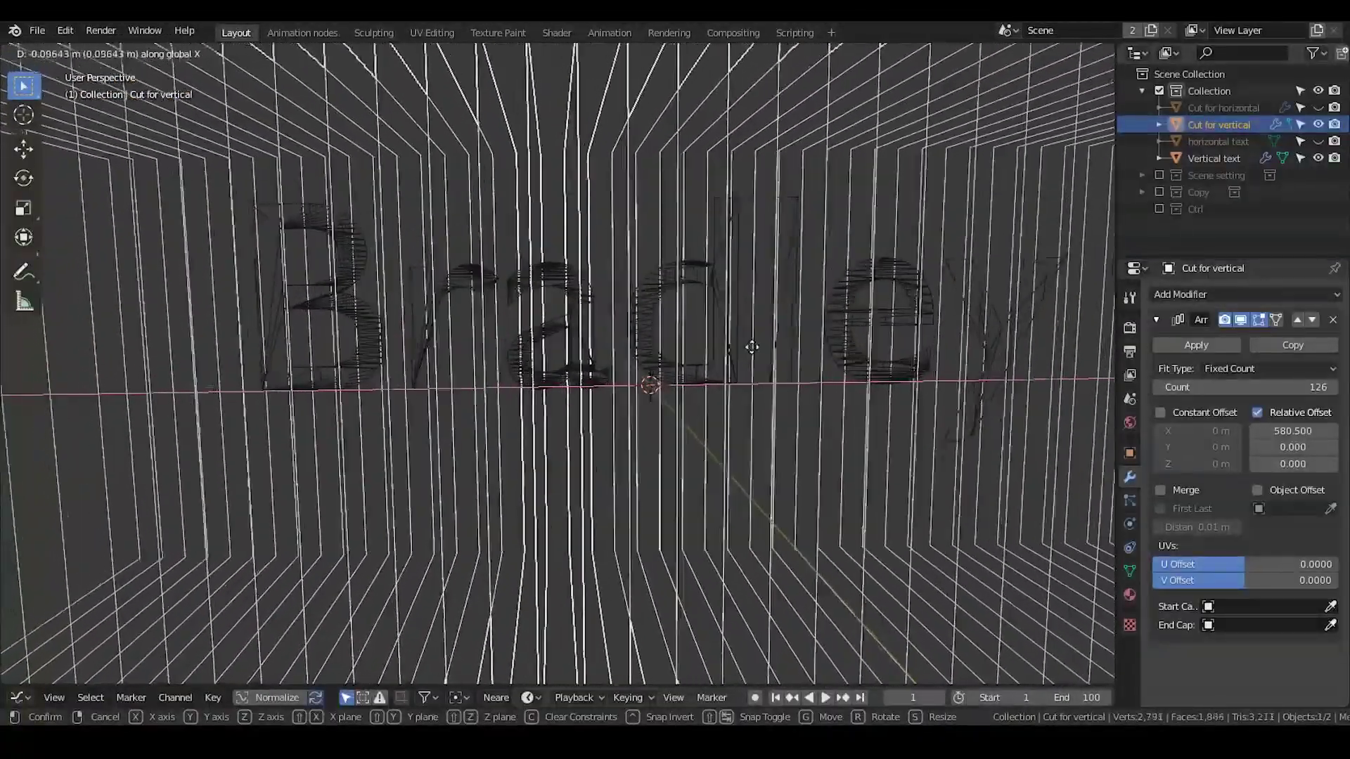
left_click(759, 338)
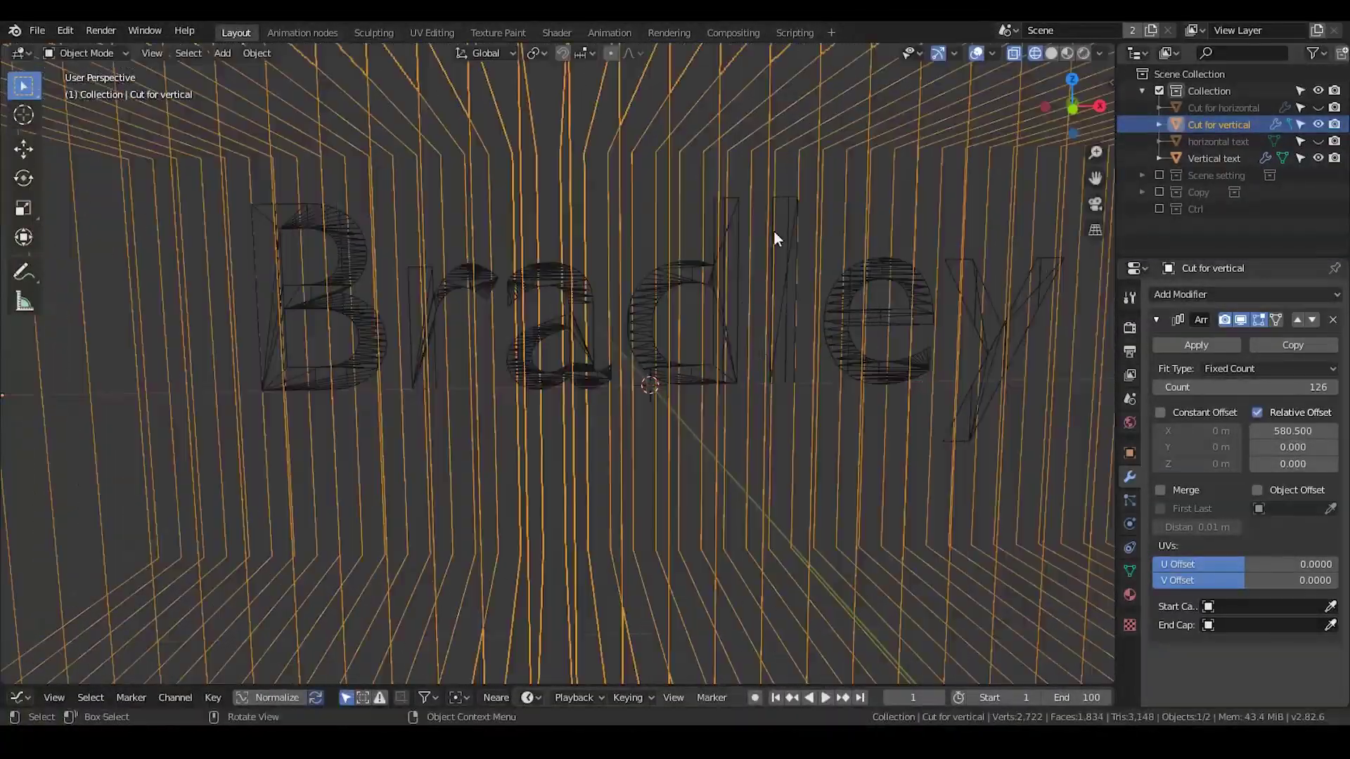
left_click(1157, 320)
left_click(1300, 125)
left_click(1319, 124)
Add a Solidify modifier to Vertical text, place it above the Boolean, and collapse both modifiers
left_click(1194, 158)
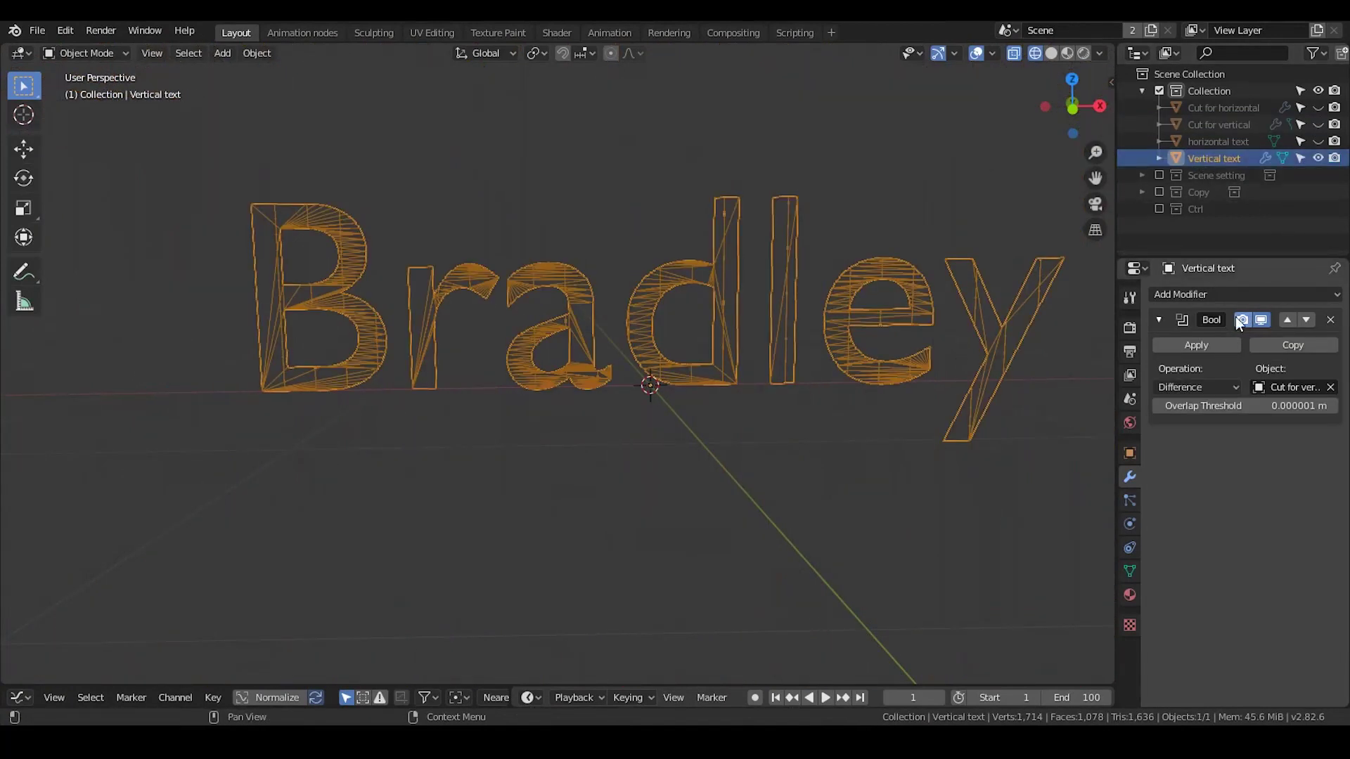
left_click(1238, 296)
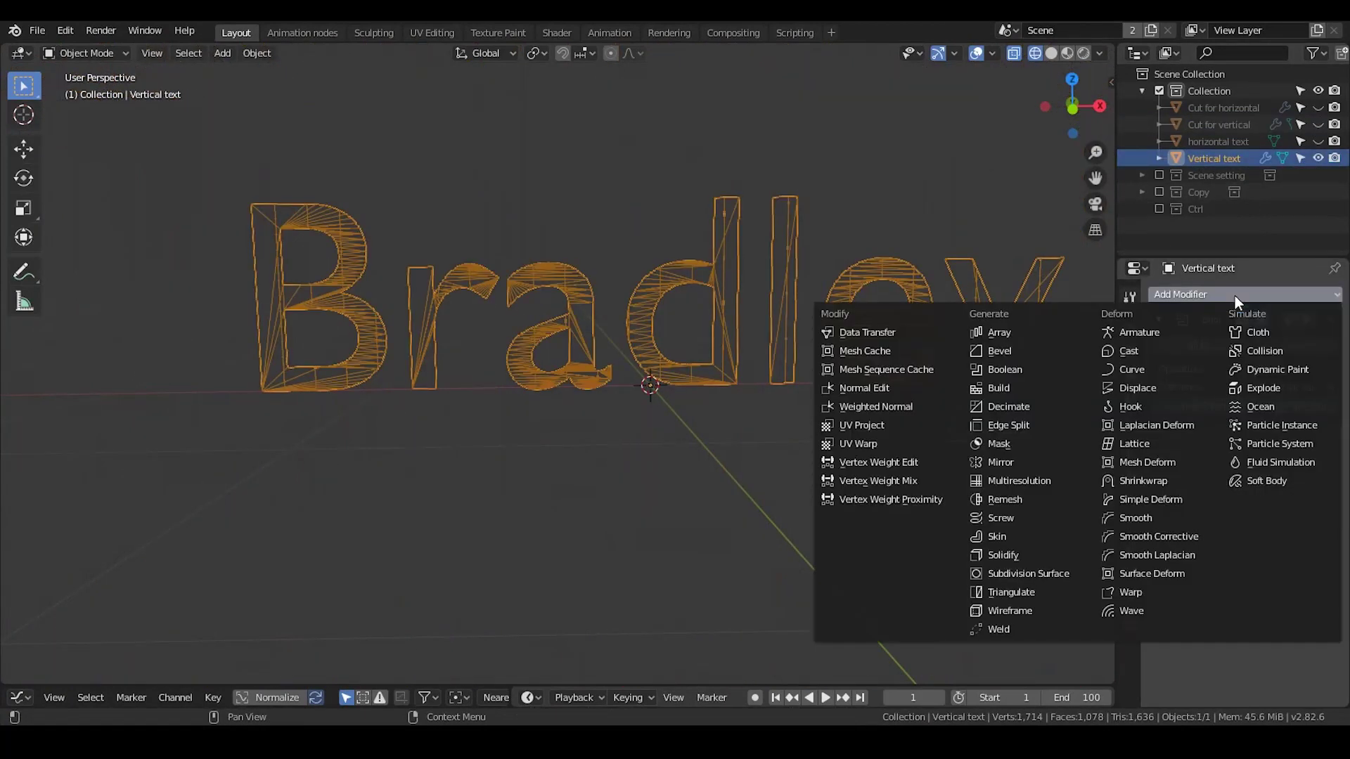
left_click(1035, 554)
left_click(1297, 442)
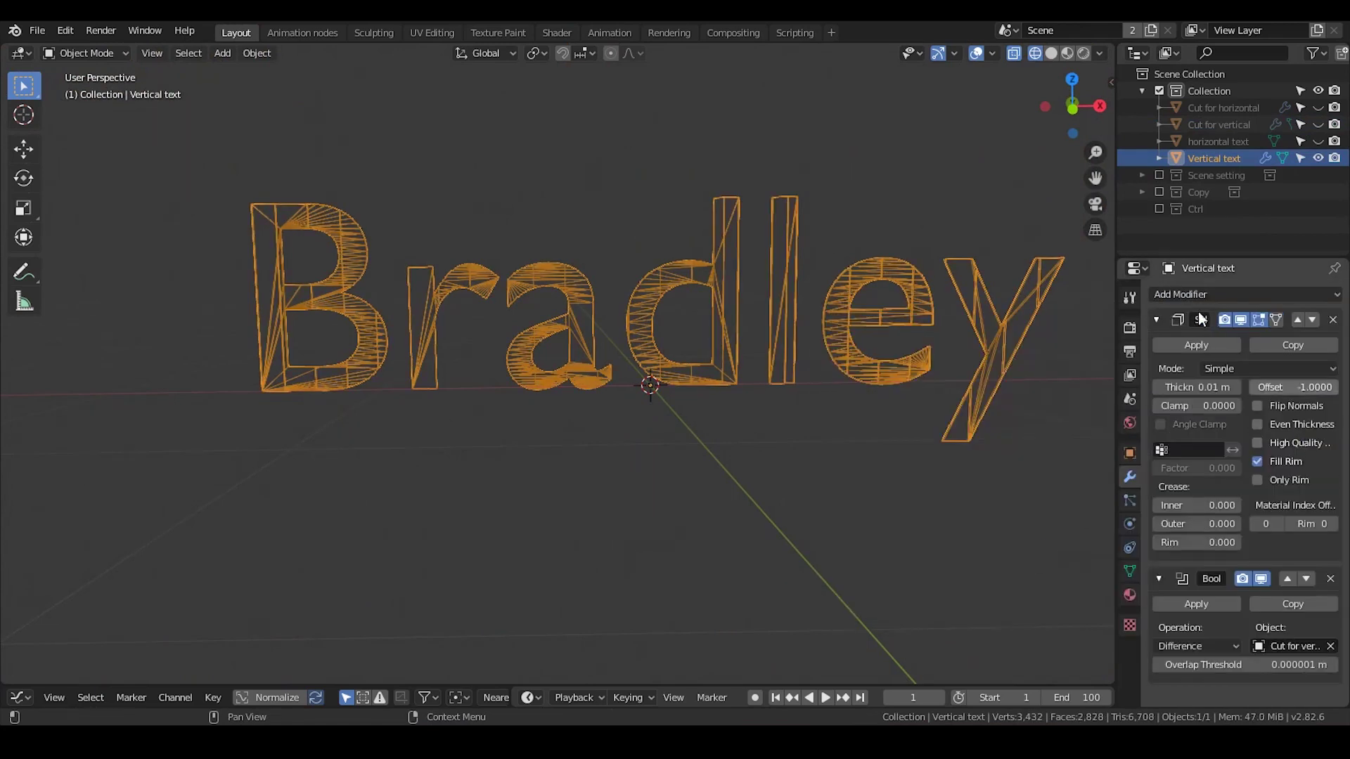
left_click(1154, 317)
left_click(1153, 347)
Show Cut for vertical, move it about 0.0075 m in the negative X direction, and hide it again
middle_click_drag(520, 343, 575, 352)
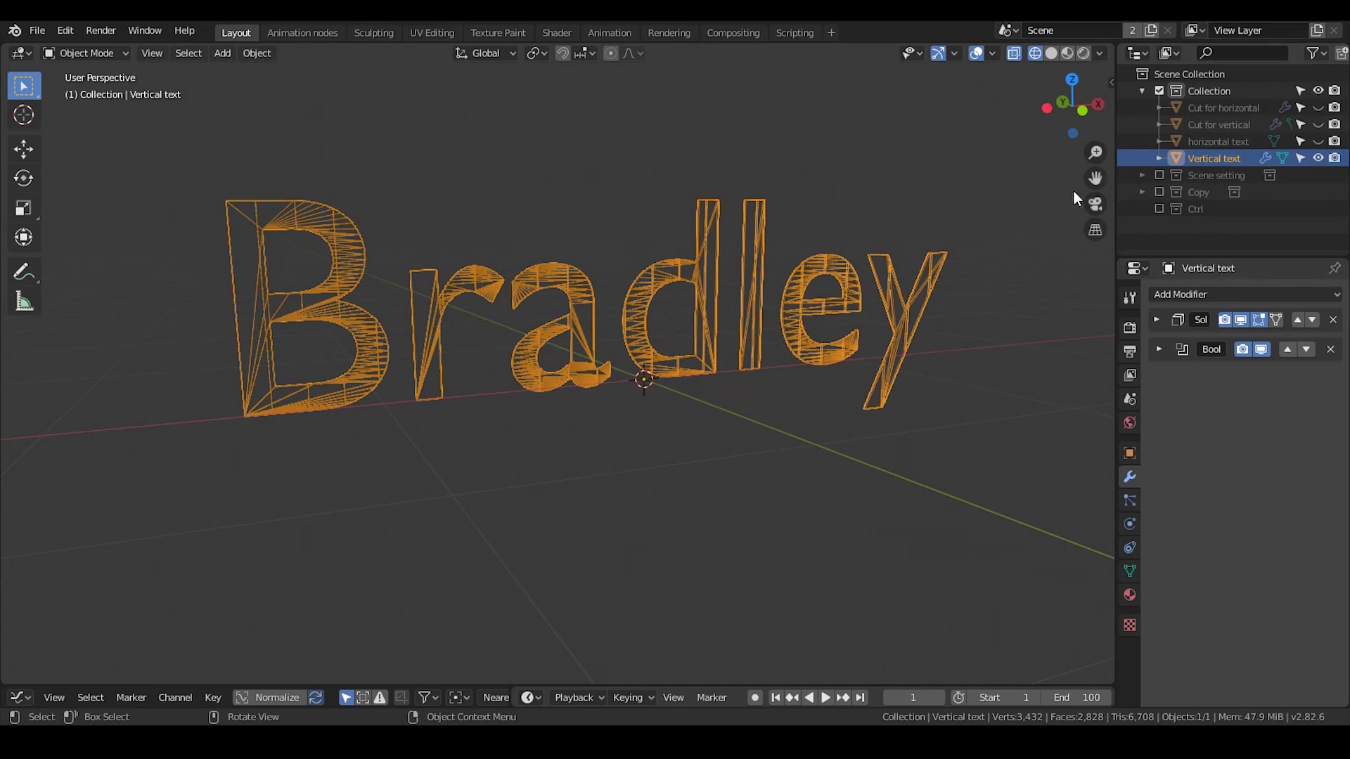
left_click(1225, 124)
left_click(1318, 125)
key("x")
left_click(855, 197)
key("g")
key("x")
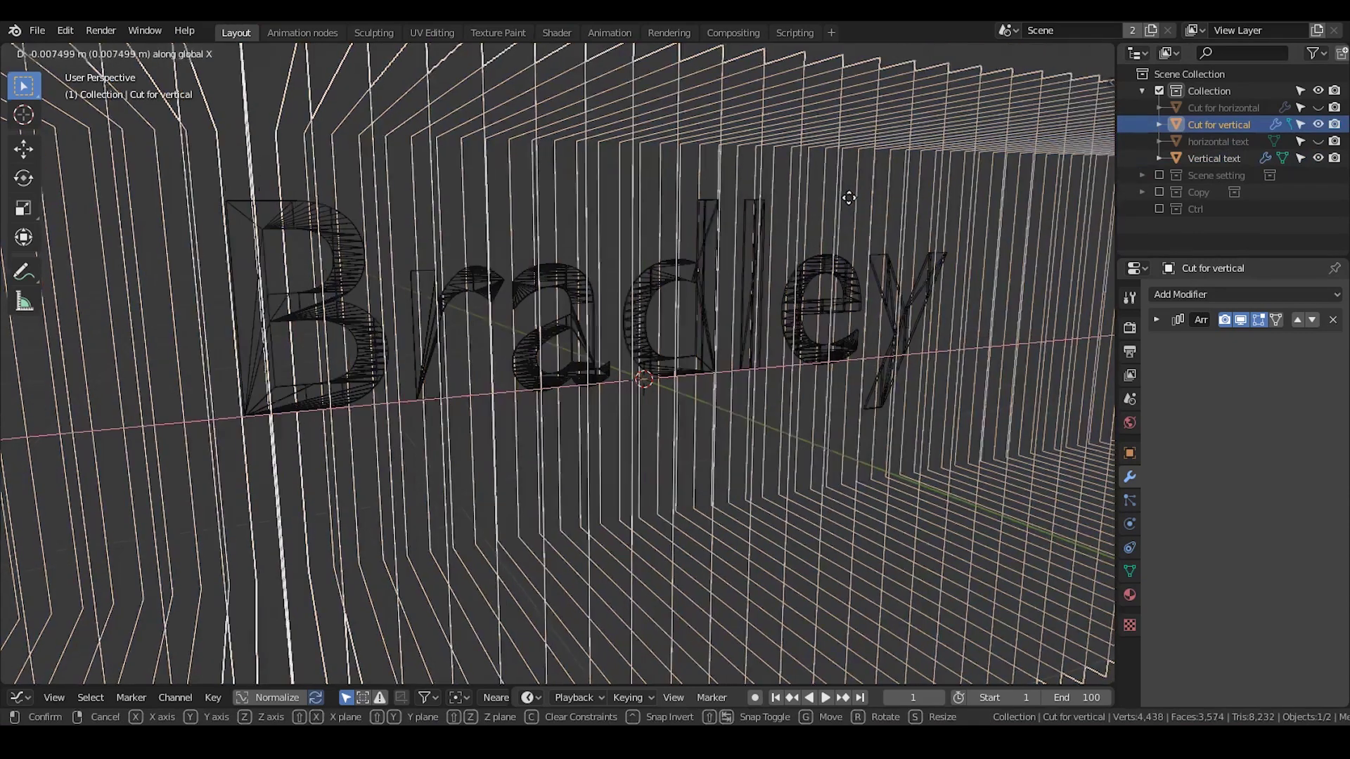
left_click(850, 198)
left_click(1318, 124)
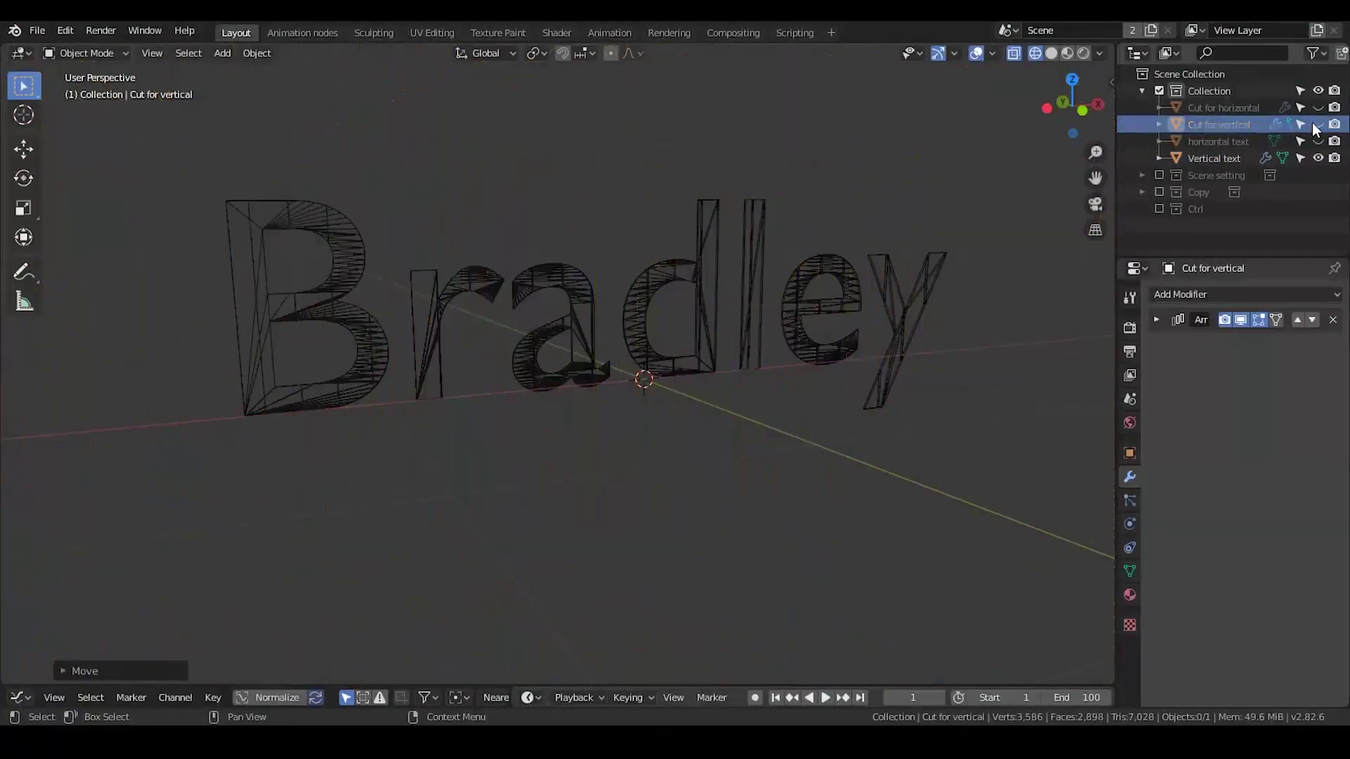
Duplicate Vertical text in place and put the duplicate into the Copy collection
left_click(1240, 156)
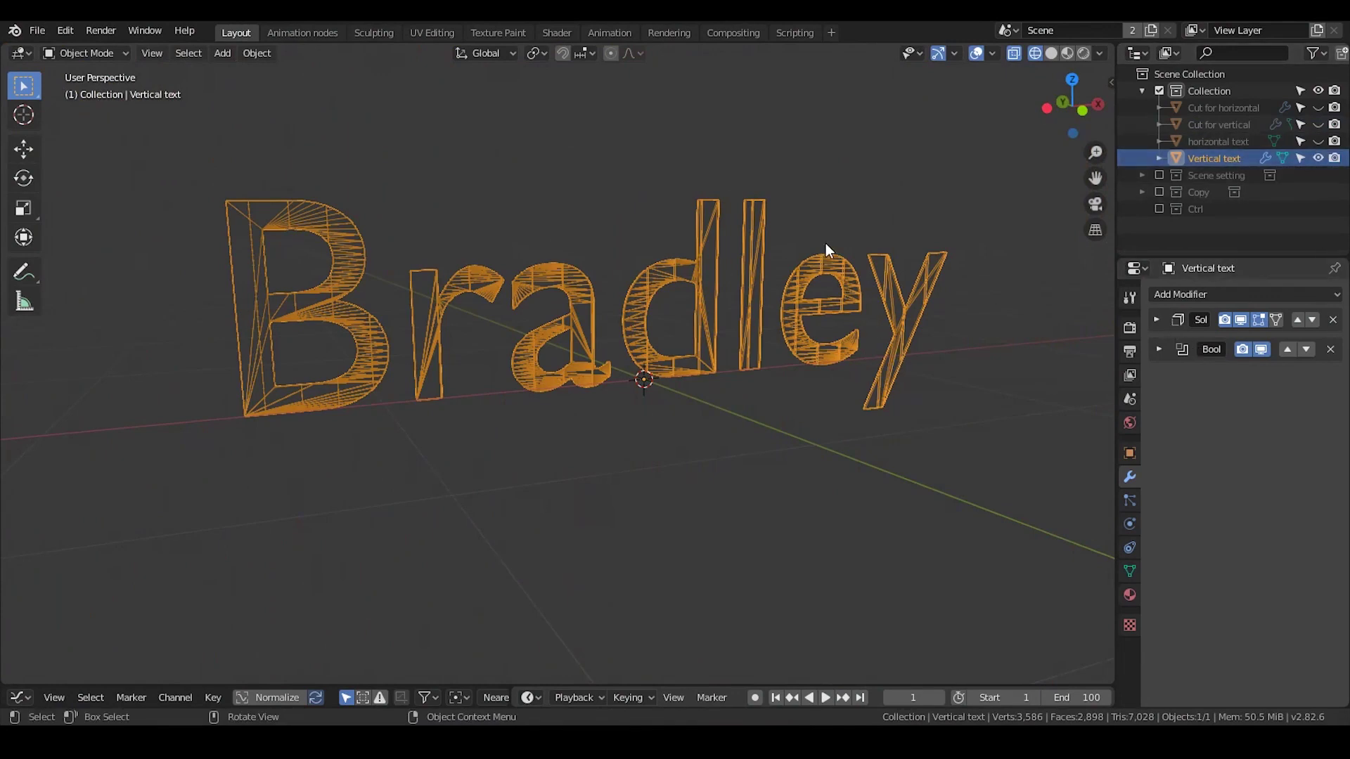
key("shift+d")
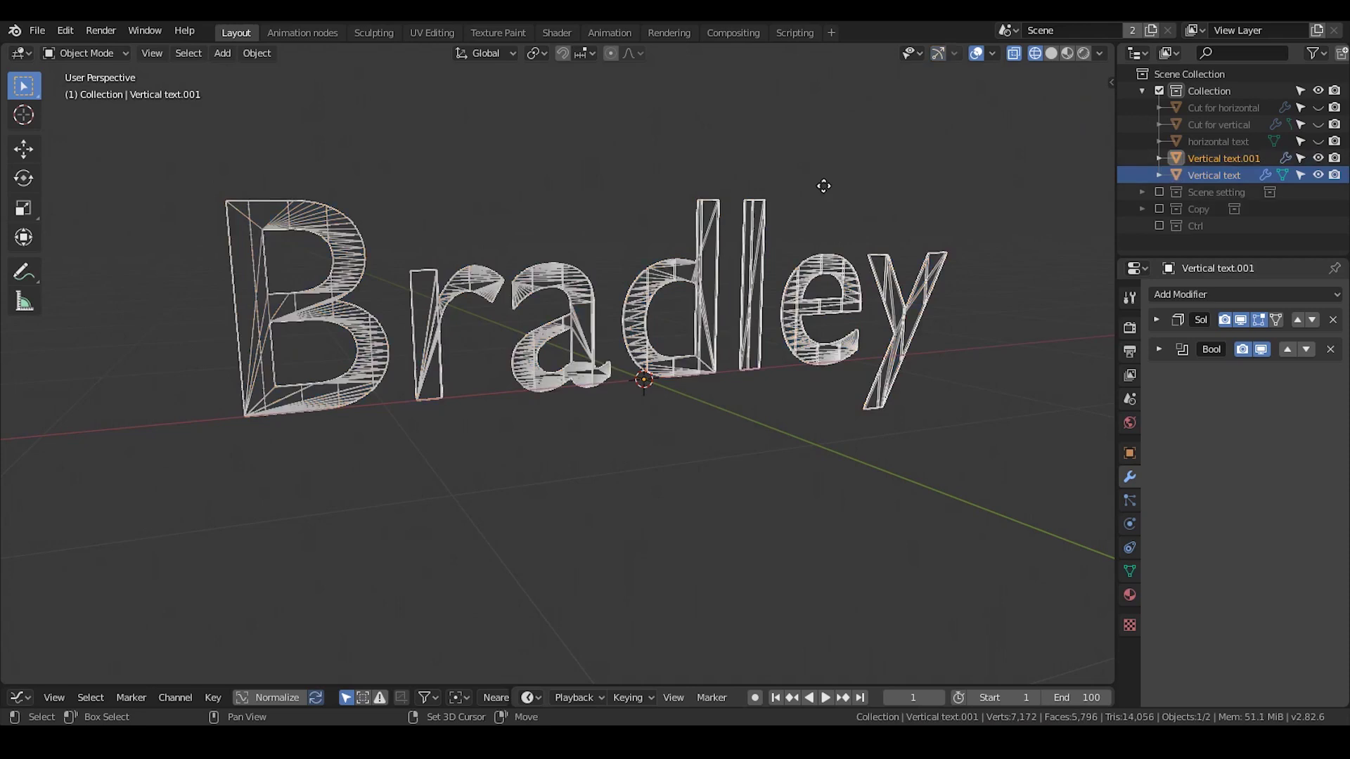
right_click(833, 180)
left_click_drag(1205, 161, 1199, 204)
Apply the Solidify and Boolean modifiers on the original Vertical text
left_click(1261, 159)
left_click(1156, 320)
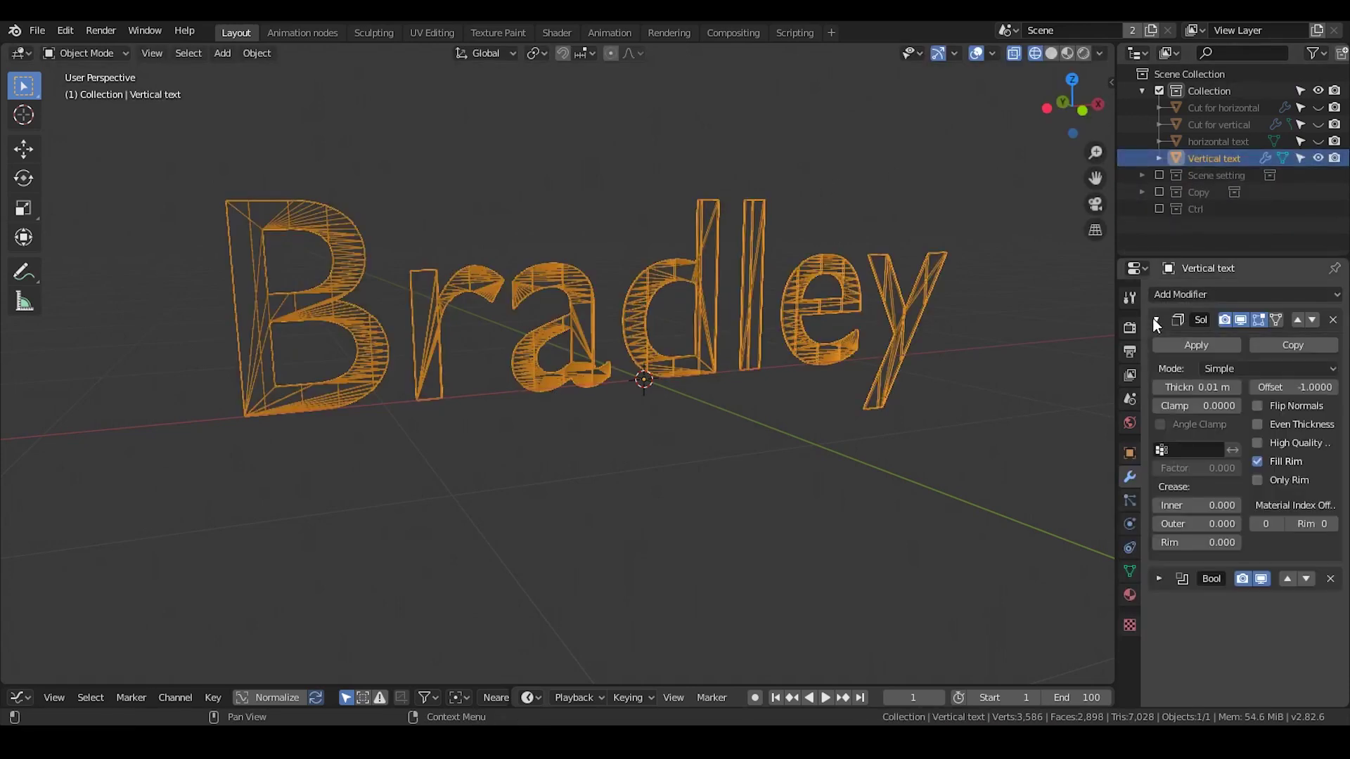
left_click(1192, 343)
left_click(1159, 319)
left_click(1196, 345)
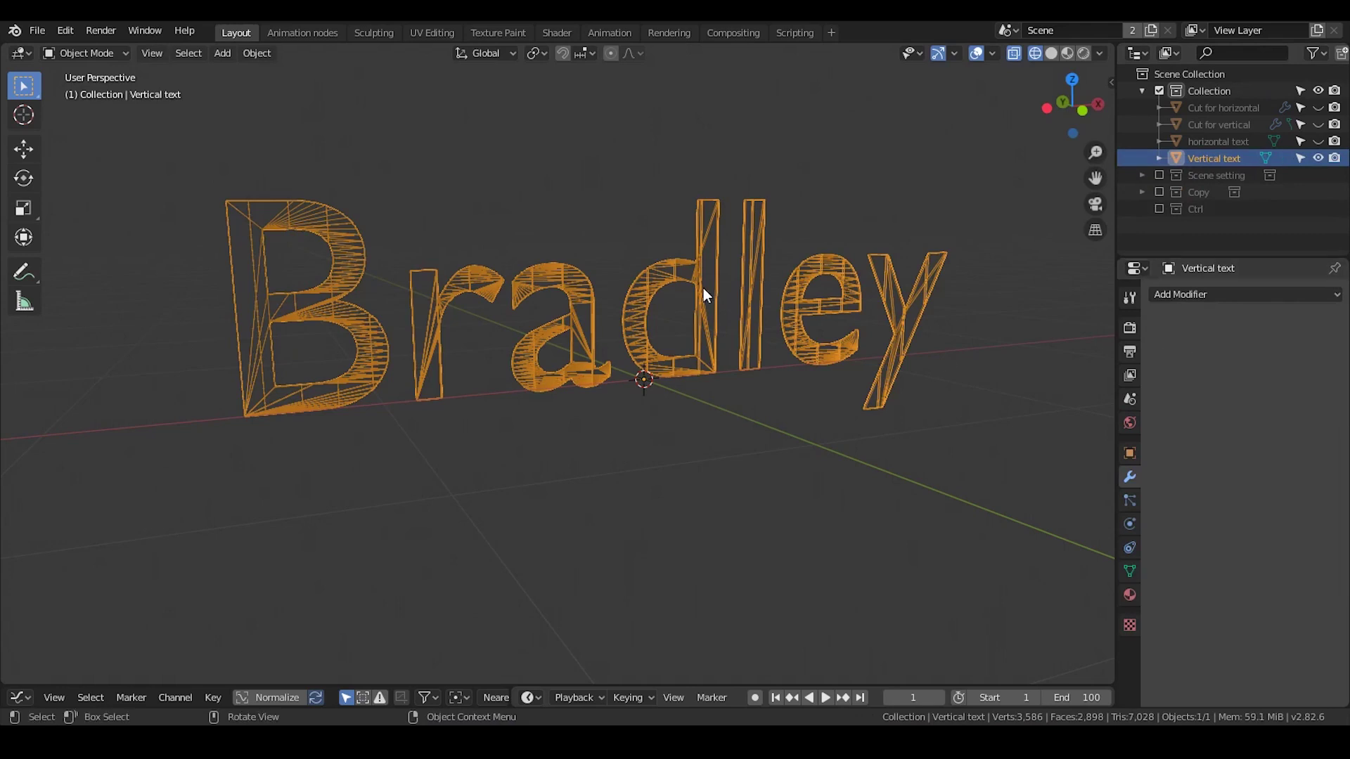
Separate the Vertical text mesh into individual objects by loose parts in Edit Mode
left_click(640, 219)
left_click(651, 341)
key("Tab")
middle_click_drag(713, 298, 511, 185)
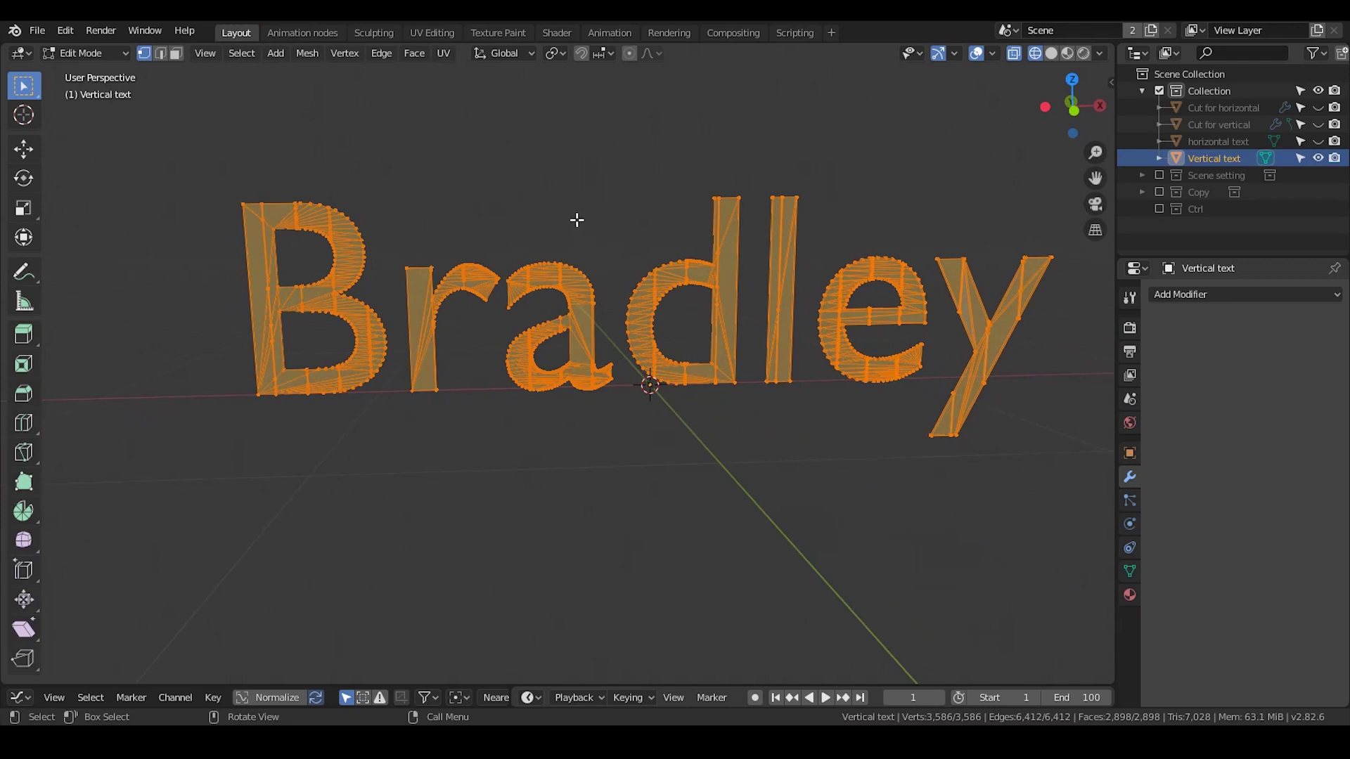
key("p")
left_click(572, 257)
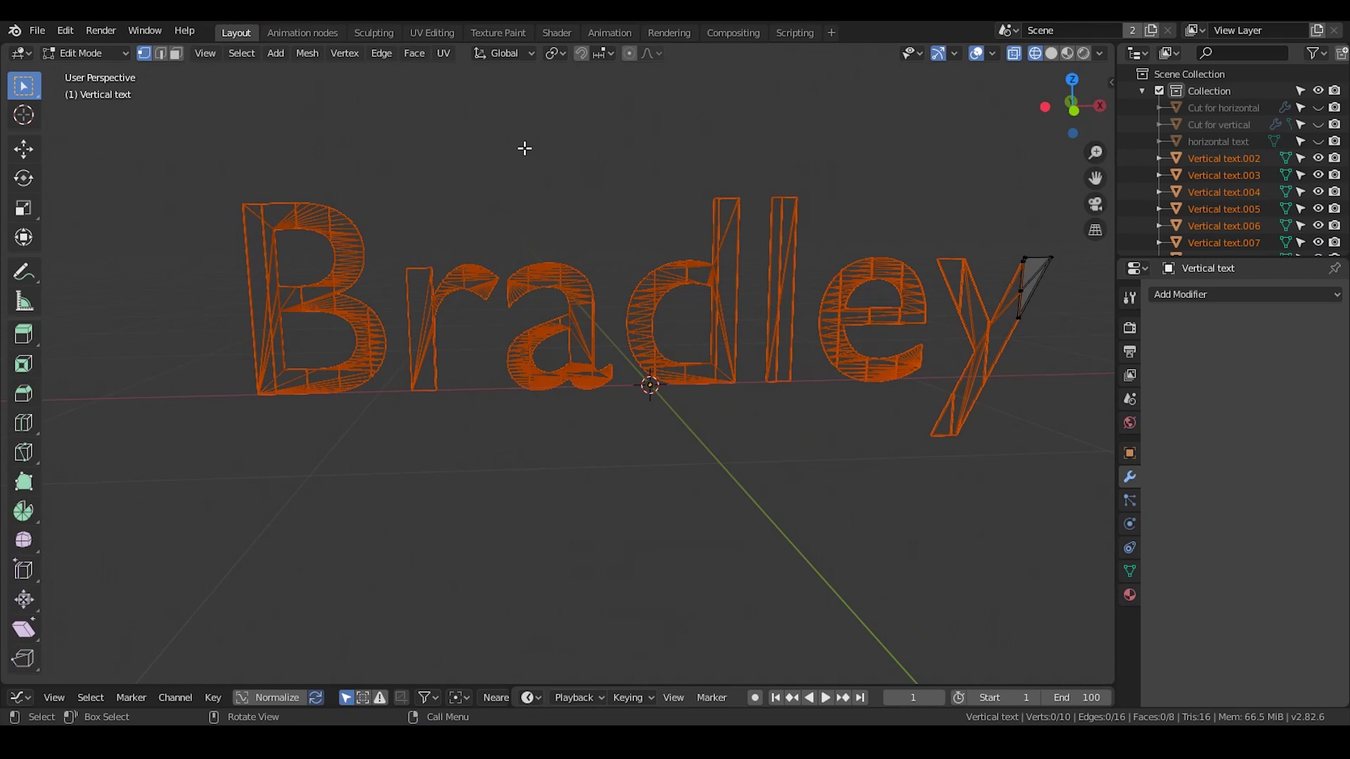
Return to Object Mode and move all separated pieces into a new collection named Vertical pieces
key("Tab")
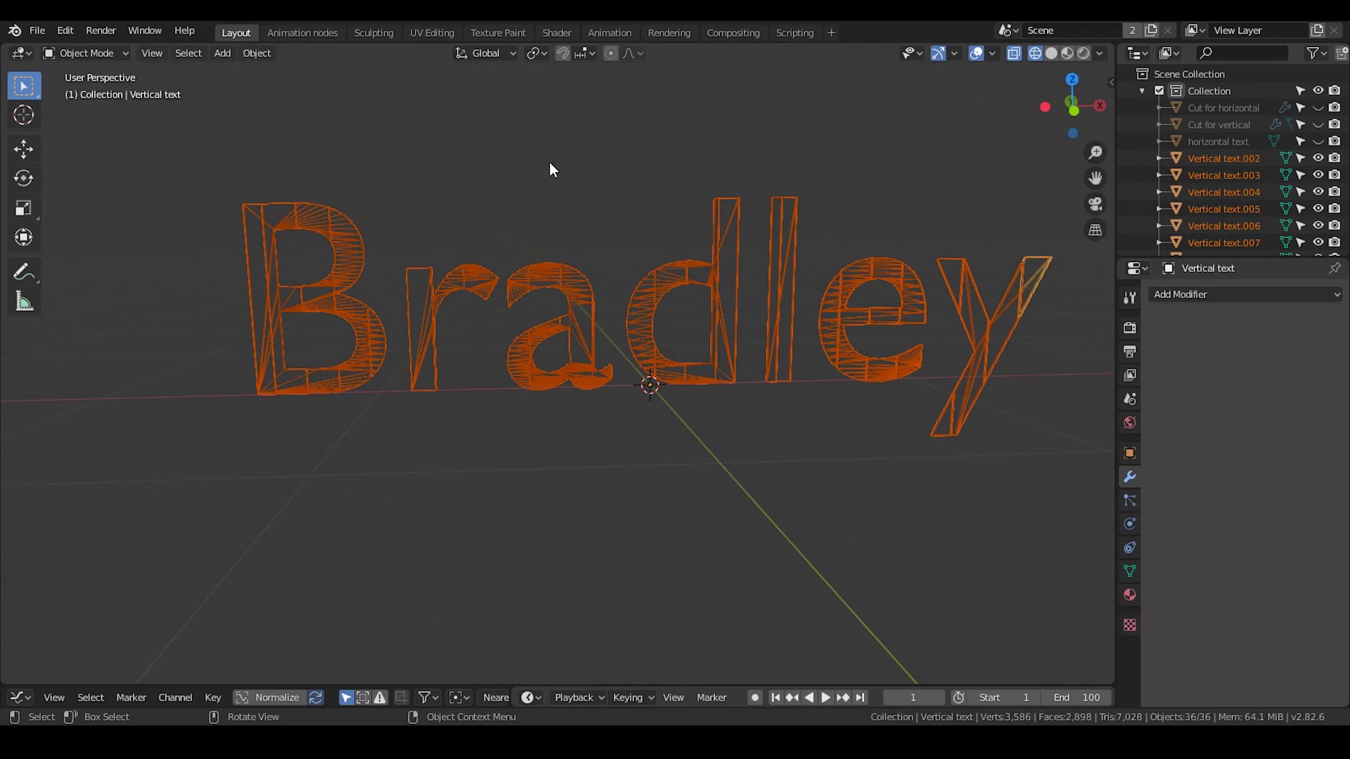
key("m")
left_click(604, 271)
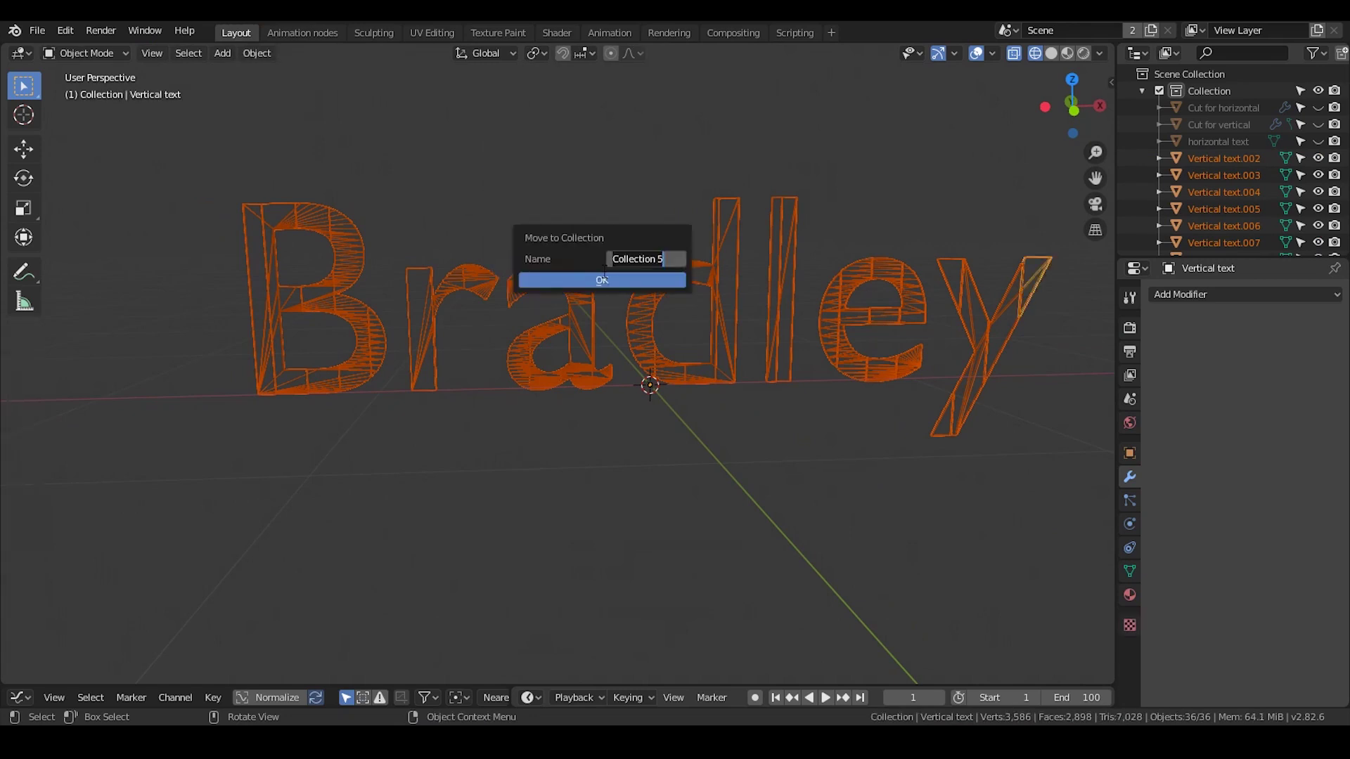
type("Vertical pieces")
key("Return")
left_click(602, 277)
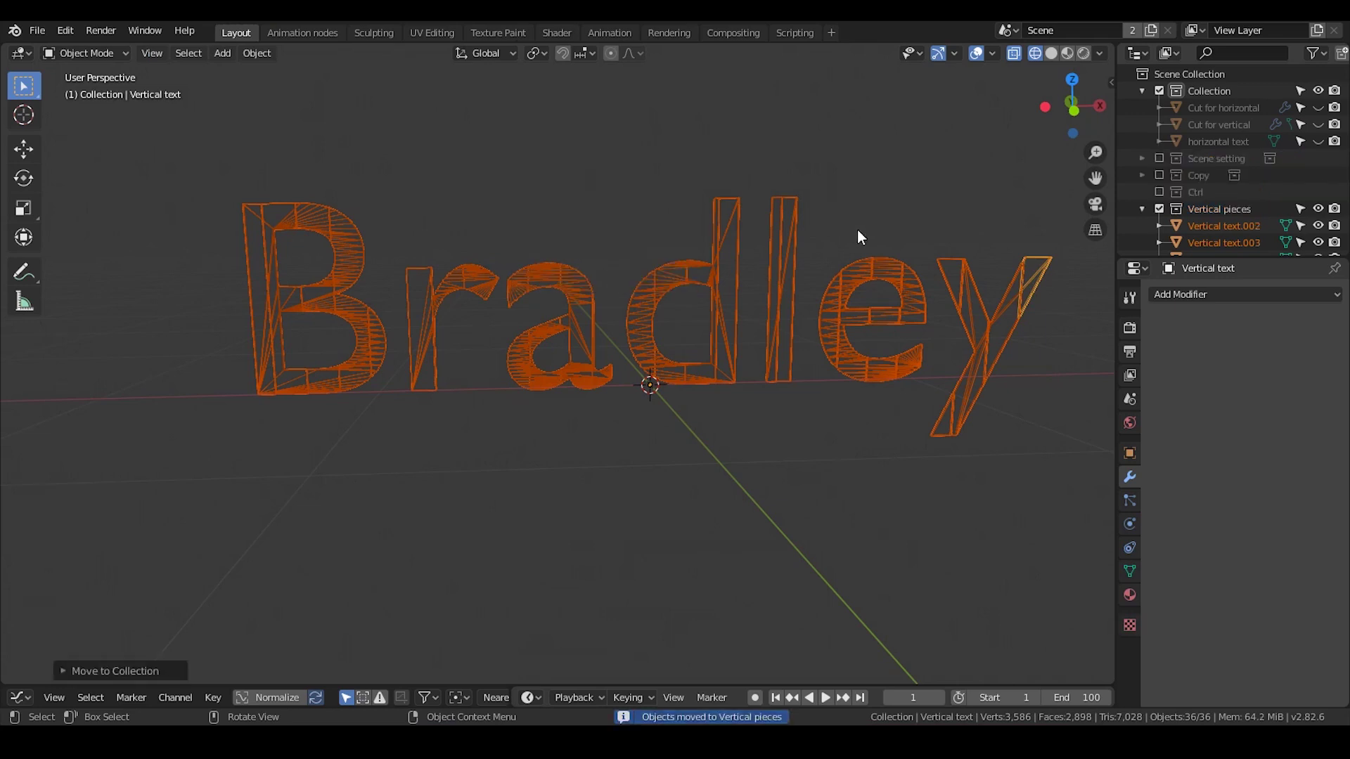
Isolate the Vertical pieces collection and select the upper fragment of the y to check the separation
left_click(1143, 208)
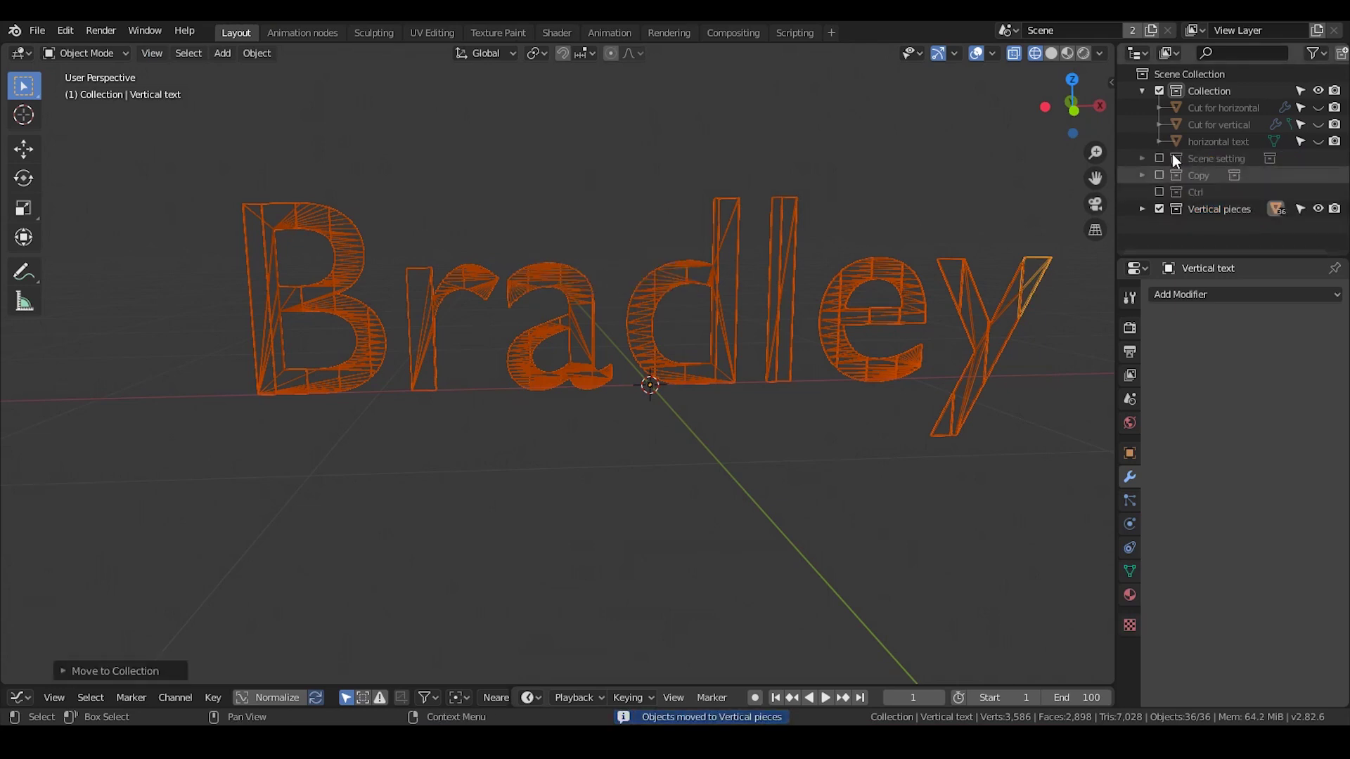
left_click(1160, 91)
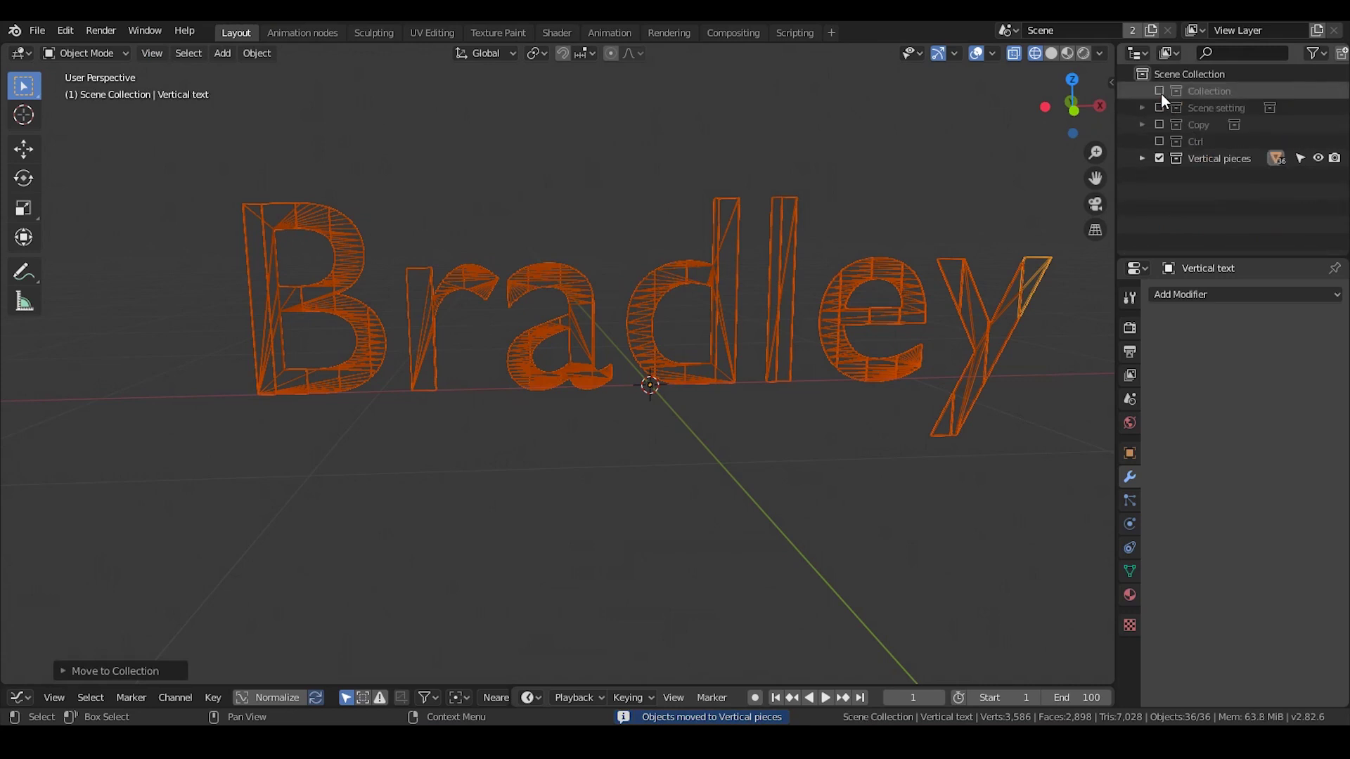
left_click(1035, 242)
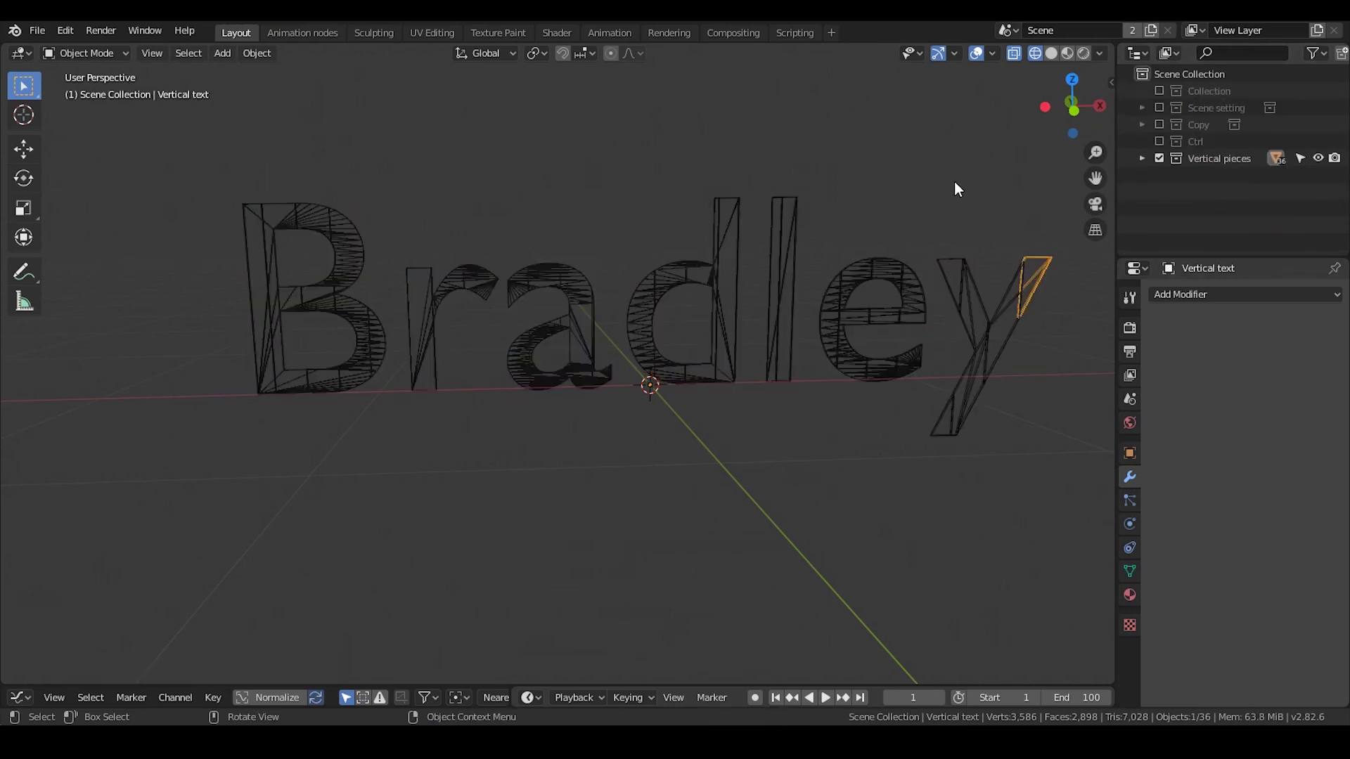
Exclude the Vertical pieces collection, re-enable Collection, and hide Cut for horizontal
left_click(1159, 158)
left_click(1159, 108)
left_click(1159, 108)
left_click(1160, 90)
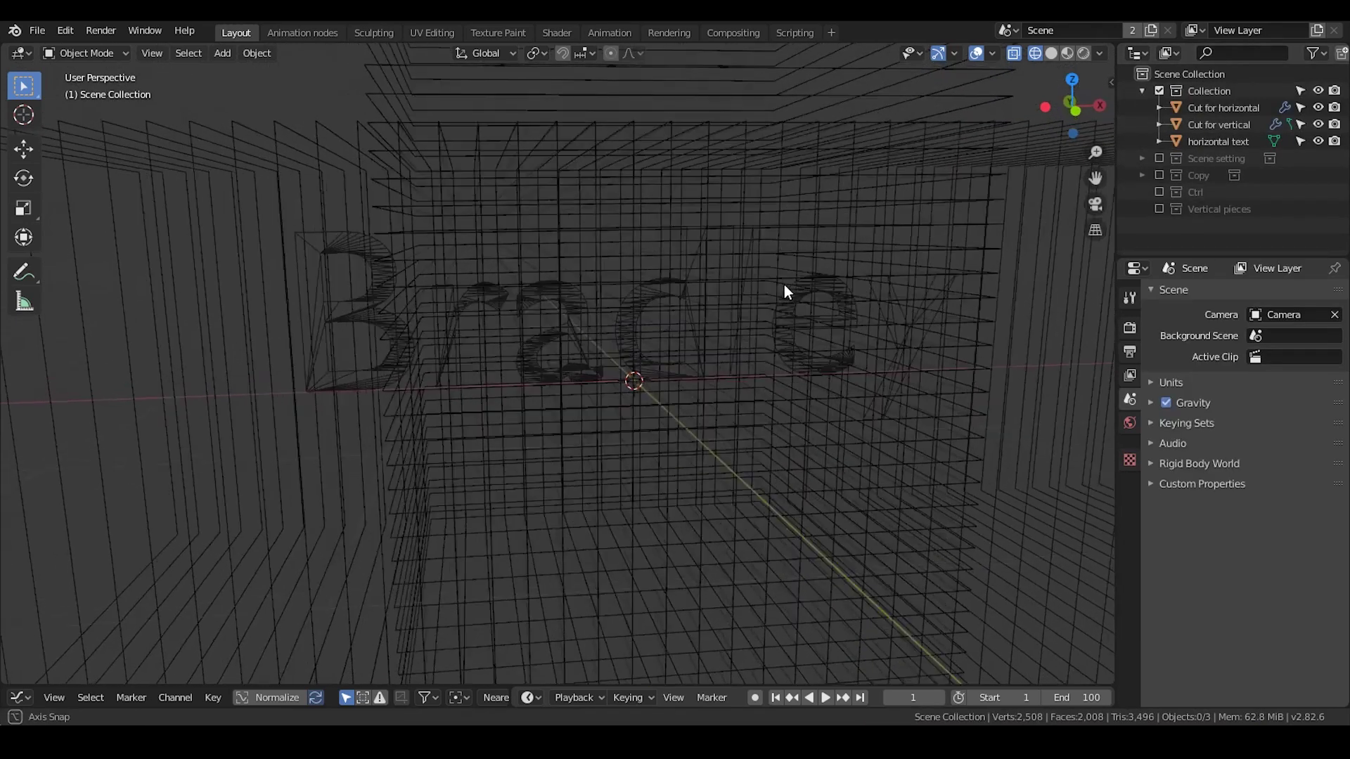
left_click(1318, 107)
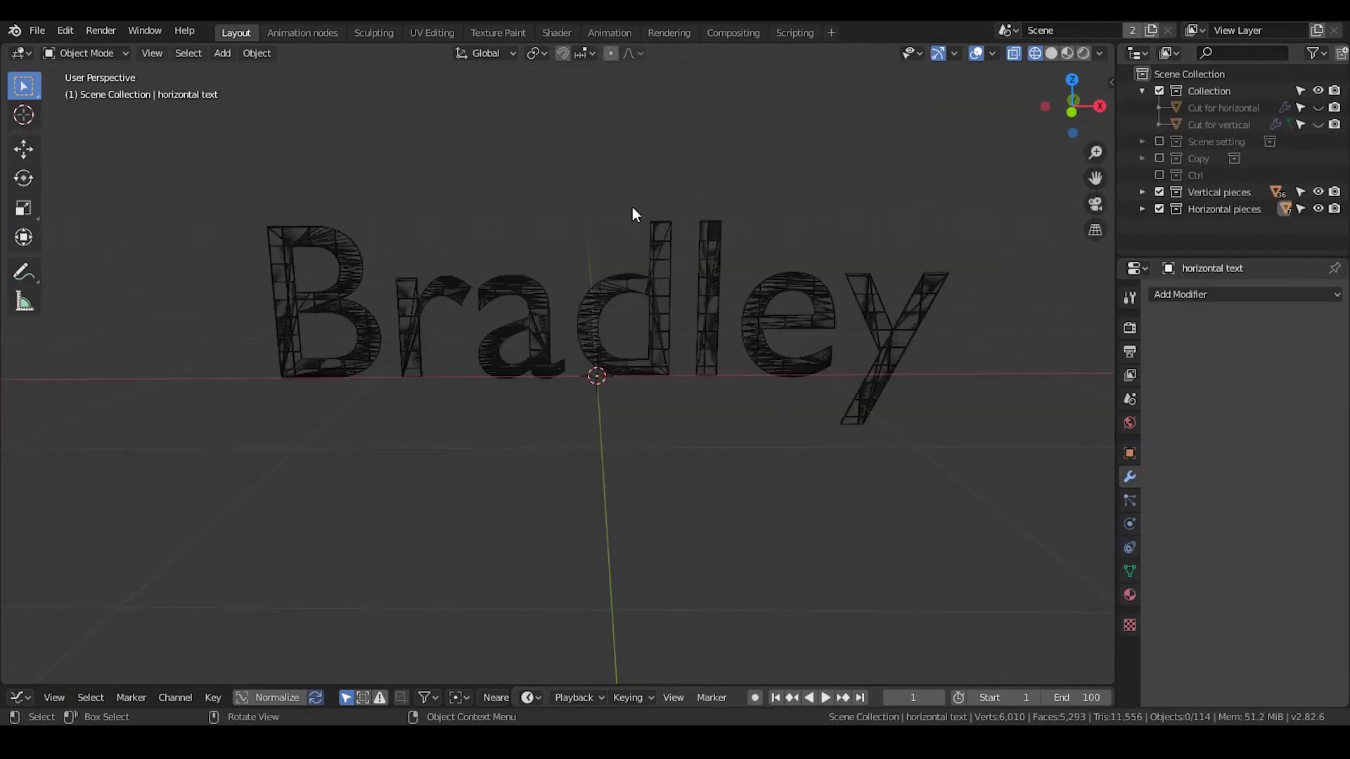
Select all vertical and horizontal pieces and set each one's origin to its own geometry
key("a")
right_click(609, 208)
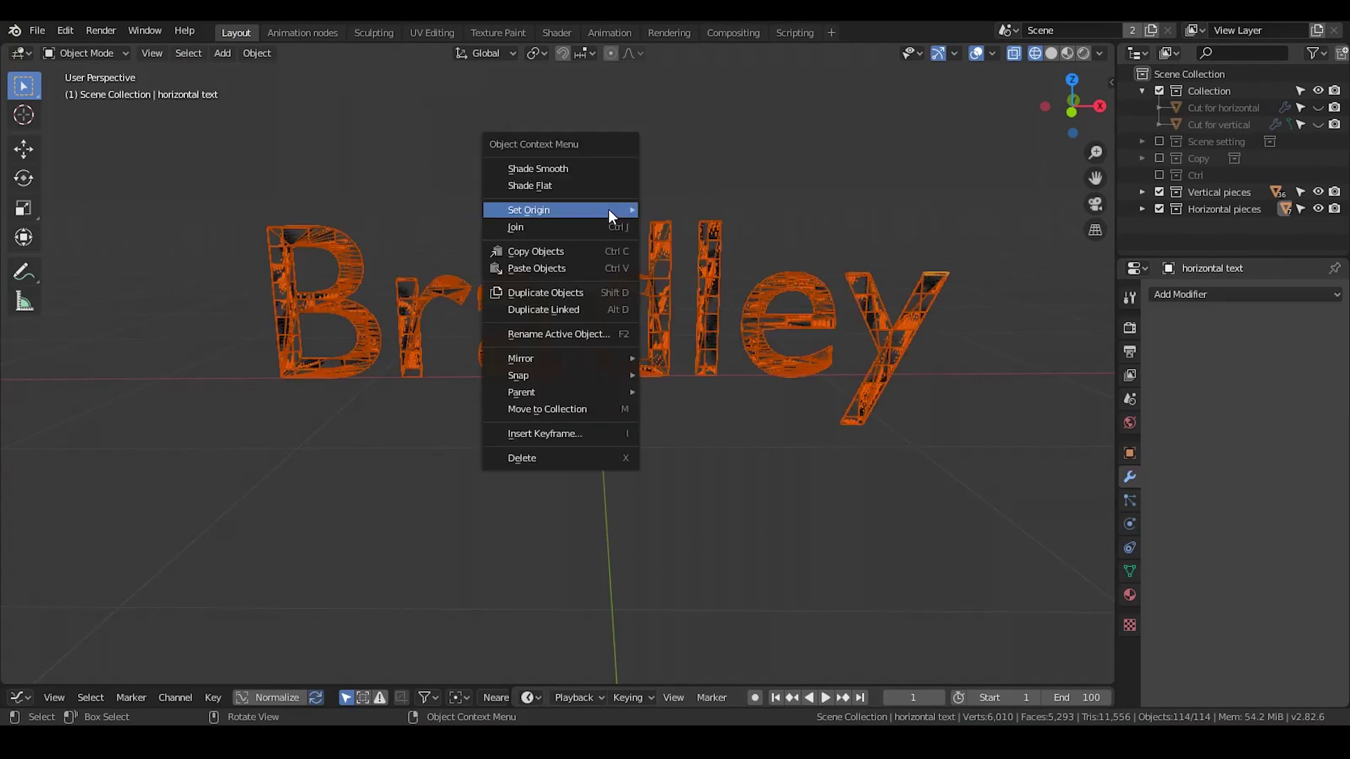
mouse_move(599, 208)
left_click(673, 224)
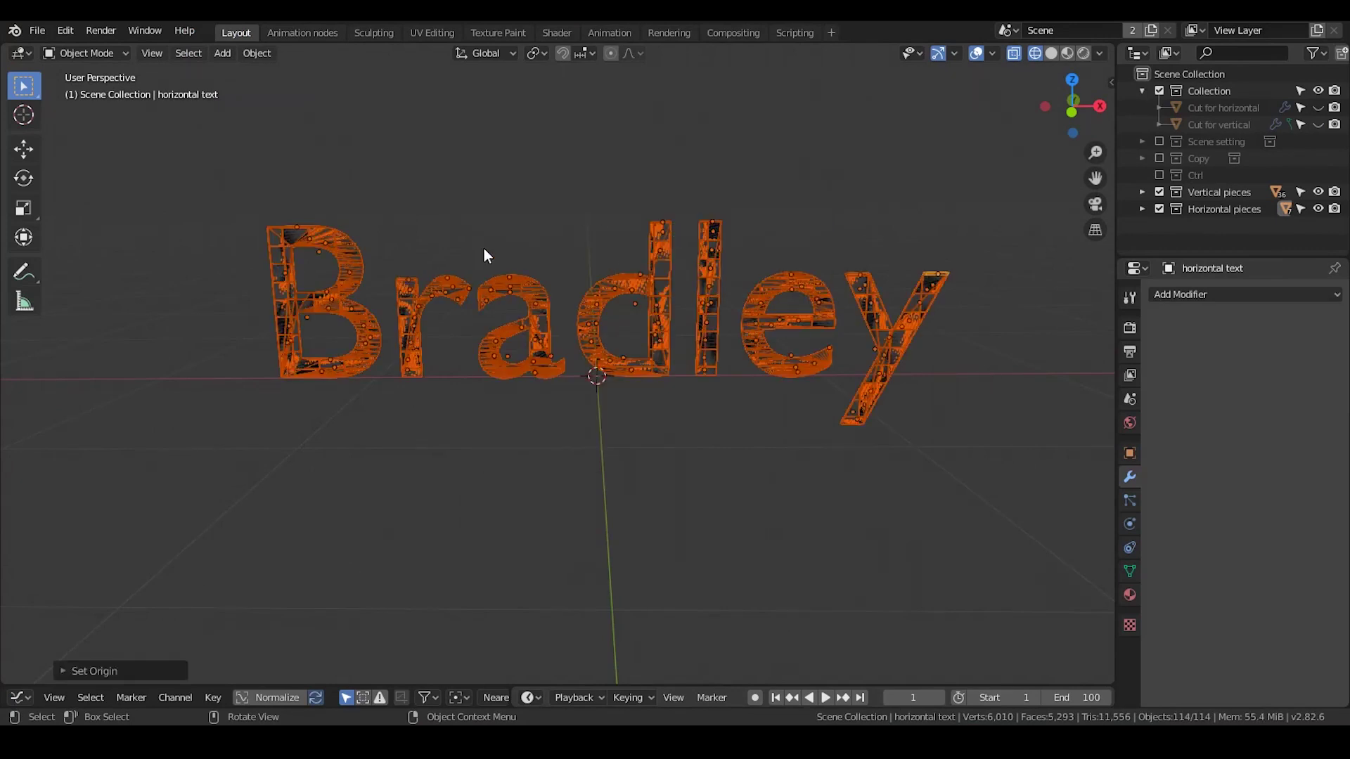
Store the current transforms of all selected pieces in the Initial Transforms ID key
key("n")
left_click(1106, 303)
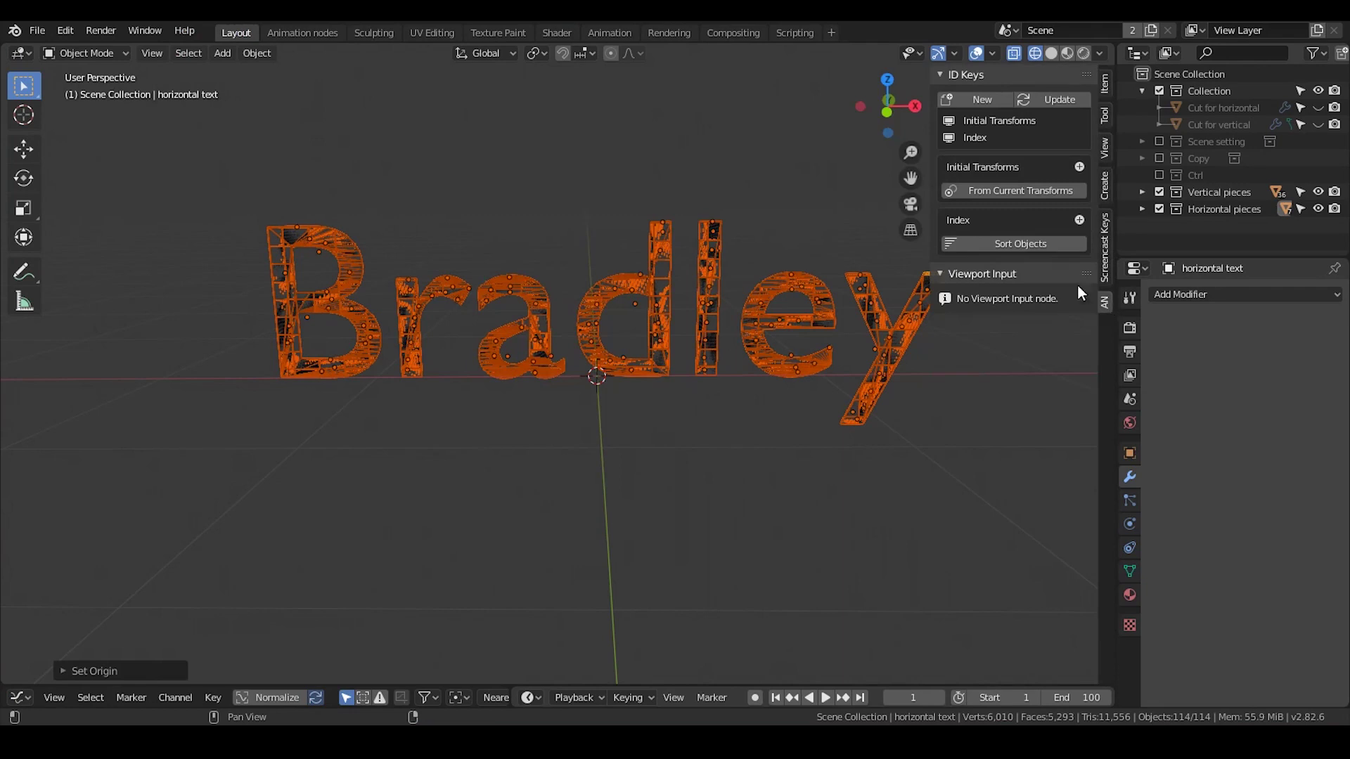
left_click(1019, 188)
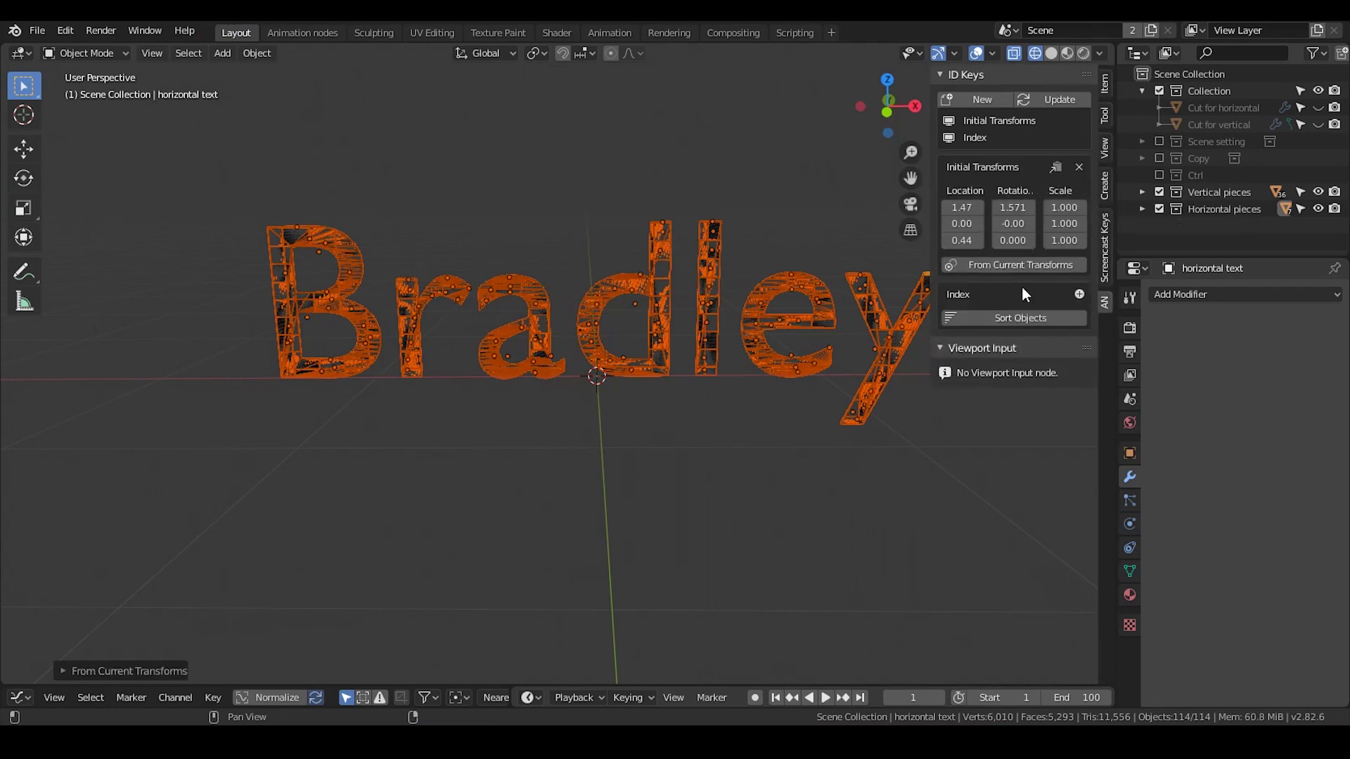
Select individual pieces of the d and a to check their stored Initial Transforms values
left_click(660, 232)
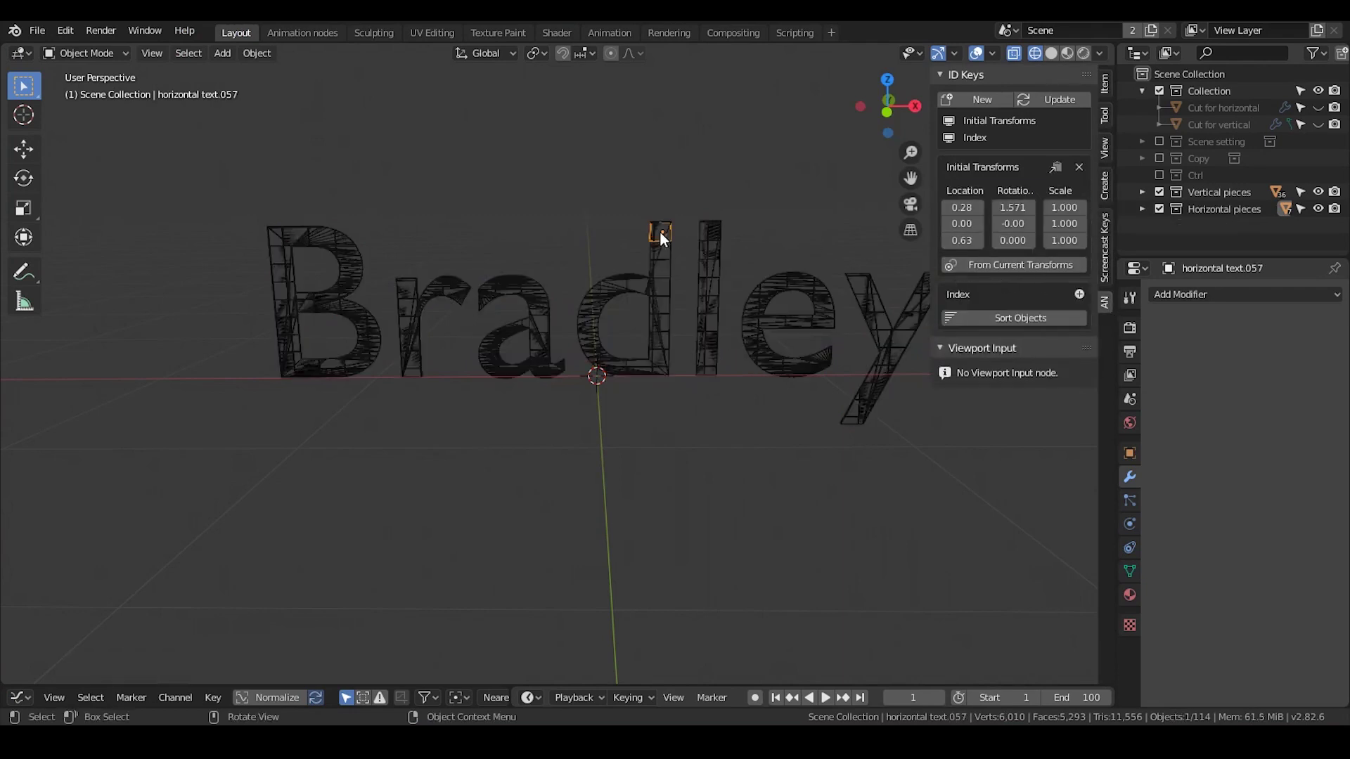
left_click(614, 292)
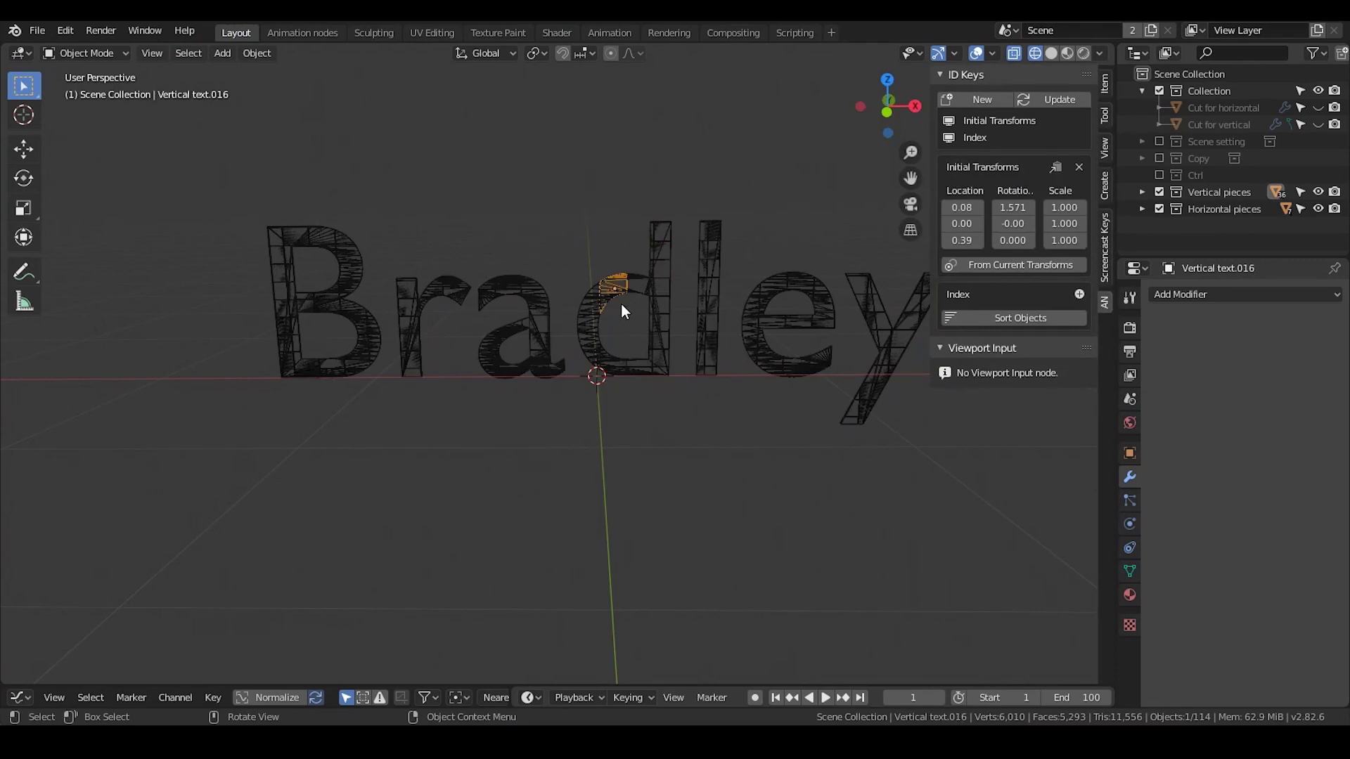
left_click(526, 295)
left_click(487, 292)
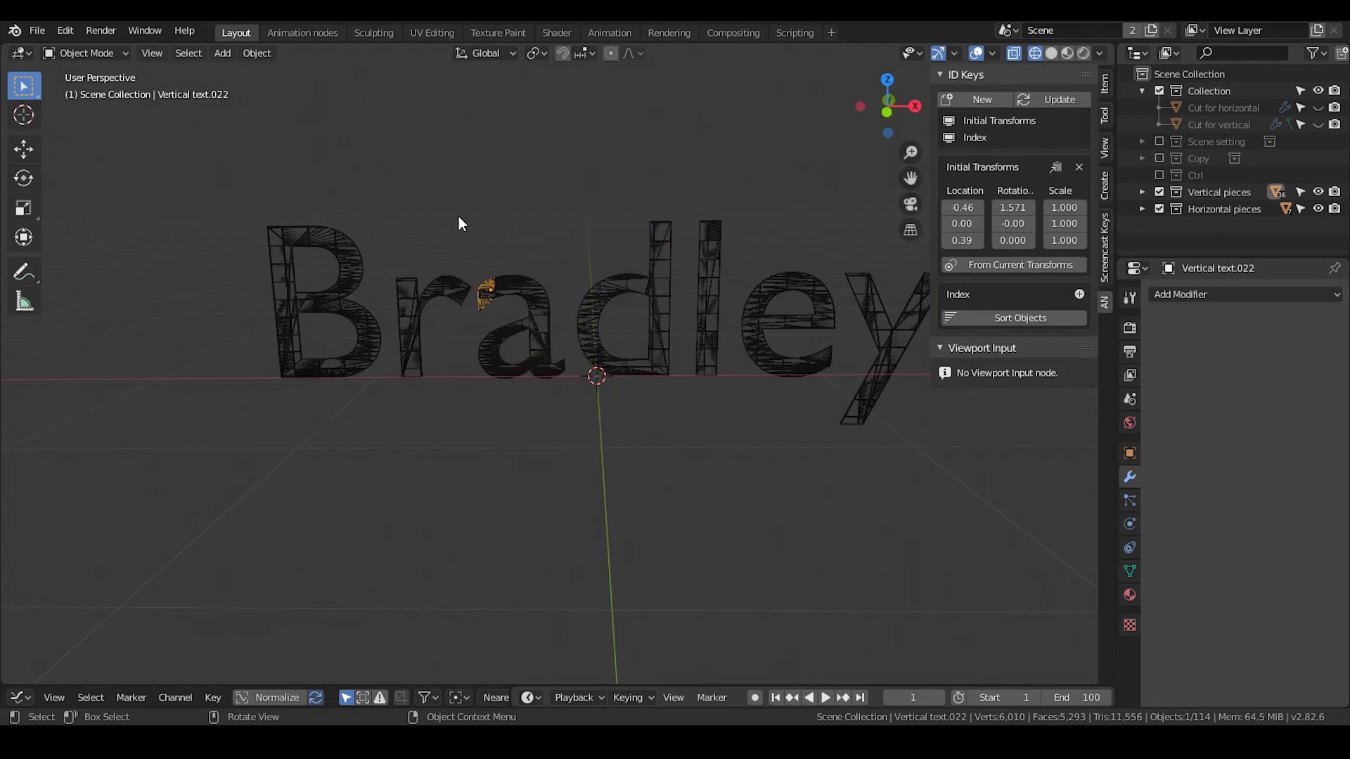
key("n")
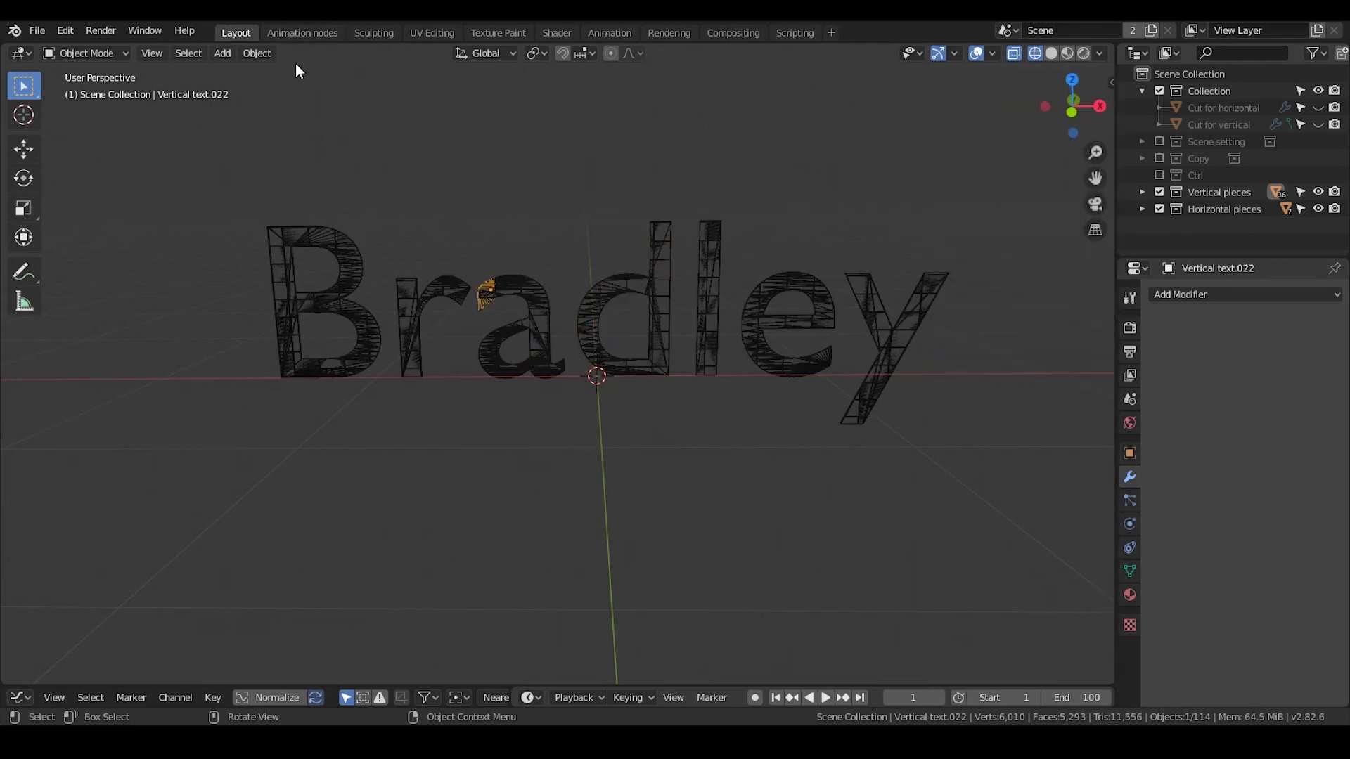
Switch to the Animation nodes workspace and check the node tree's auto execution settings
left_click(301, 33)
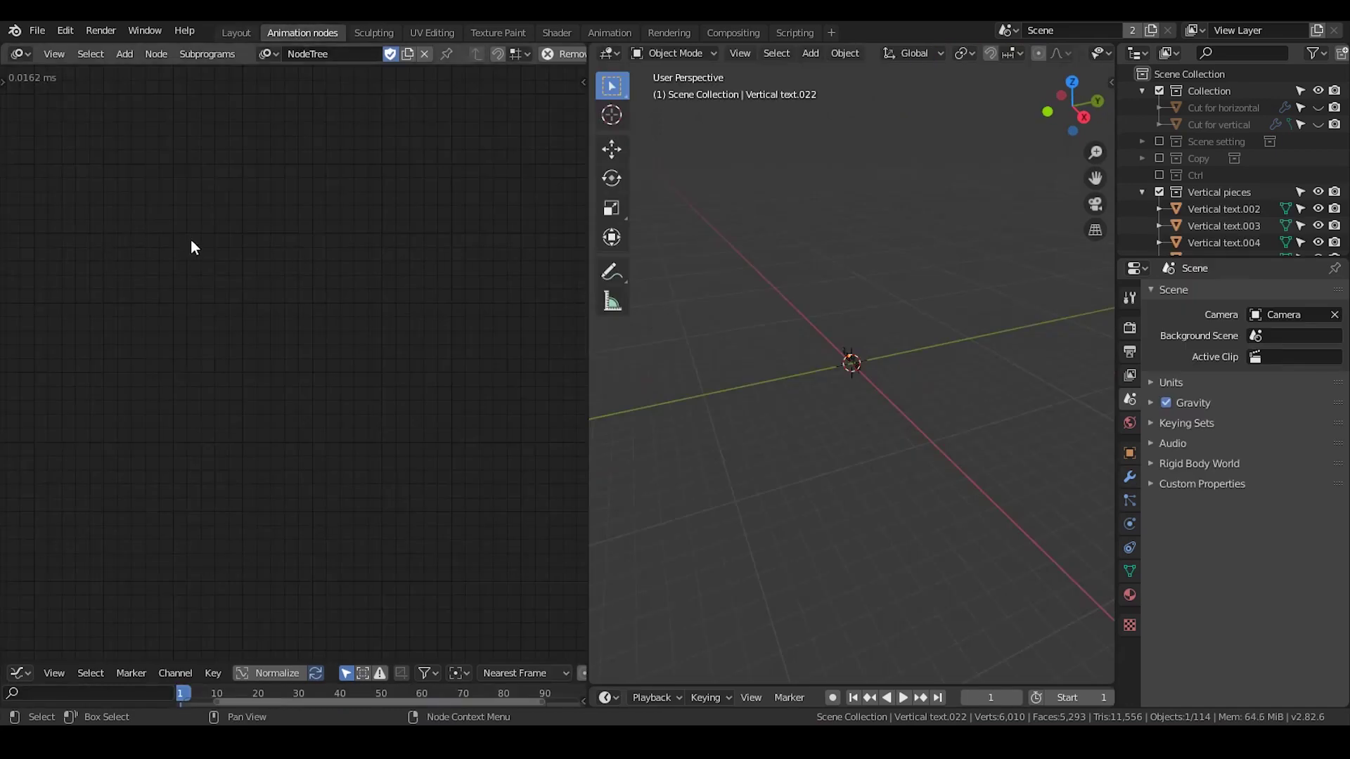
middle_click_drag(802, 356, 876, 356)
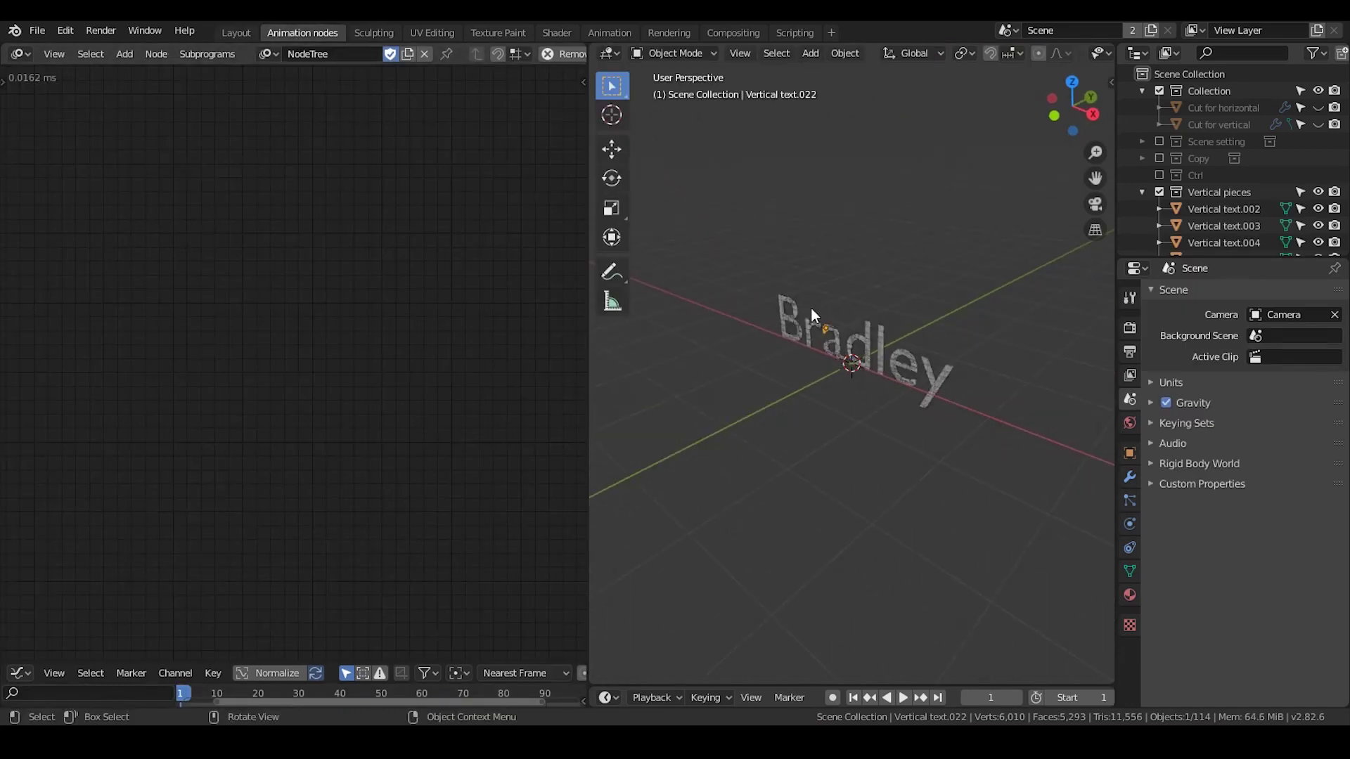
key("t")
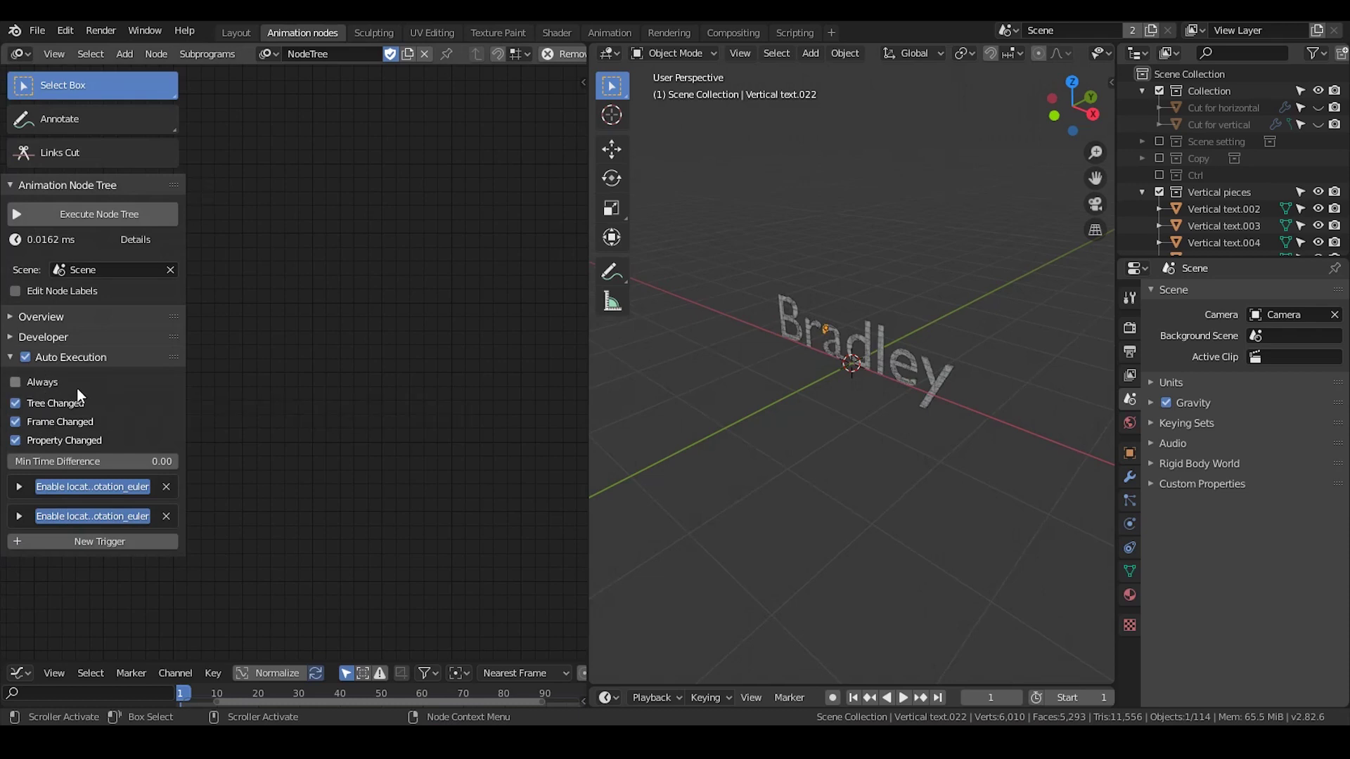
key("t")
Add a Collection Info node to the empty node tree
middle_click_drag(810, 362, 874, 343)
scroll(879, 361, "up", 3)
key("ctrl+a")
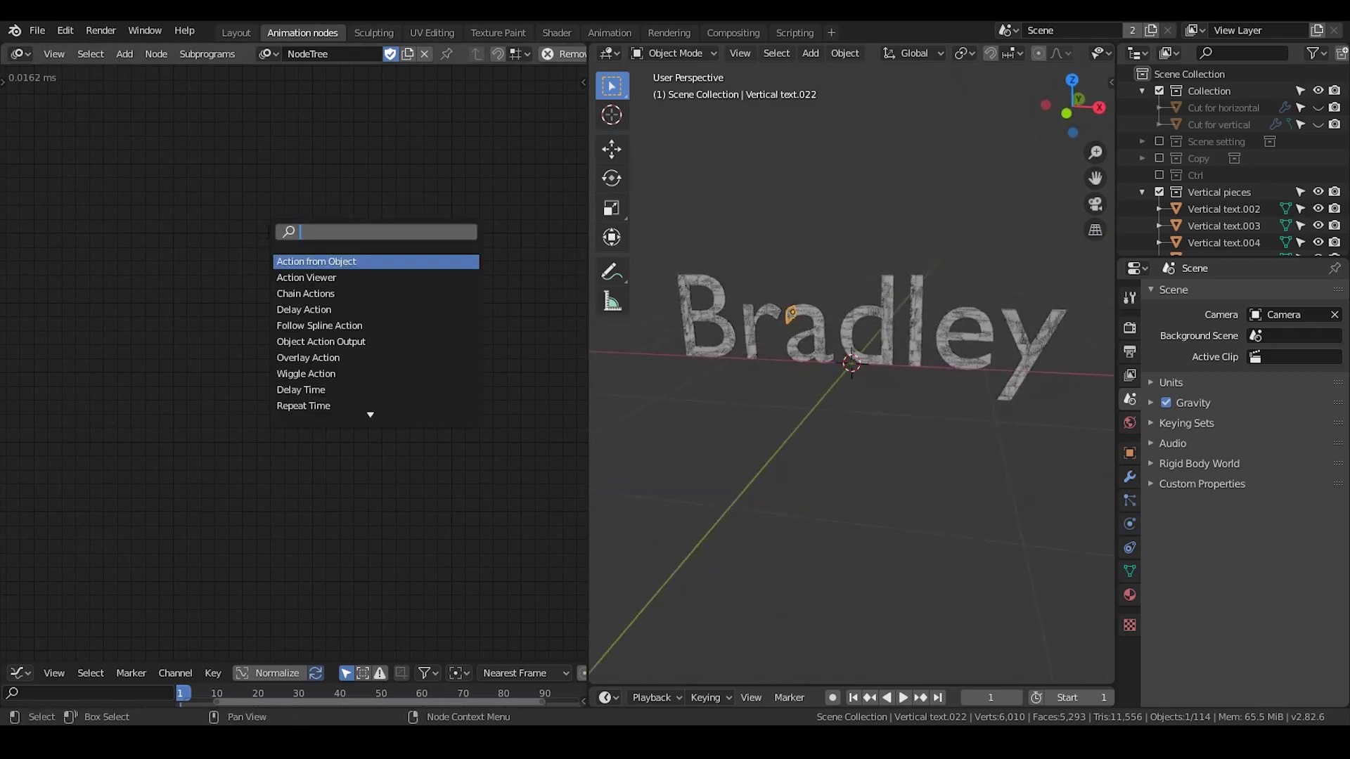
type("co")
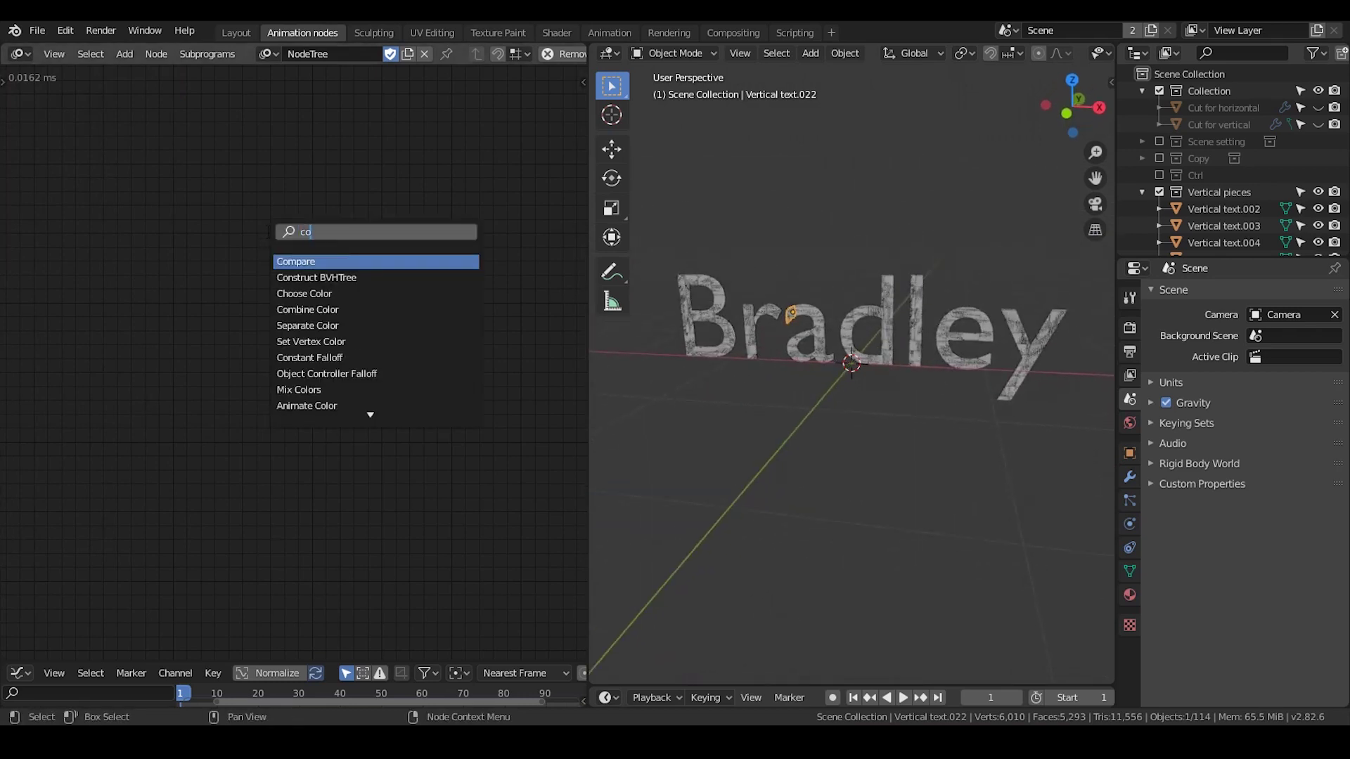
type("llection inf")
key("Return")
Add an Object Matrix Output node and an Object Initial Transforms node
key("ctrl+a")
type("object matrix")
key("Down")
key("Return")
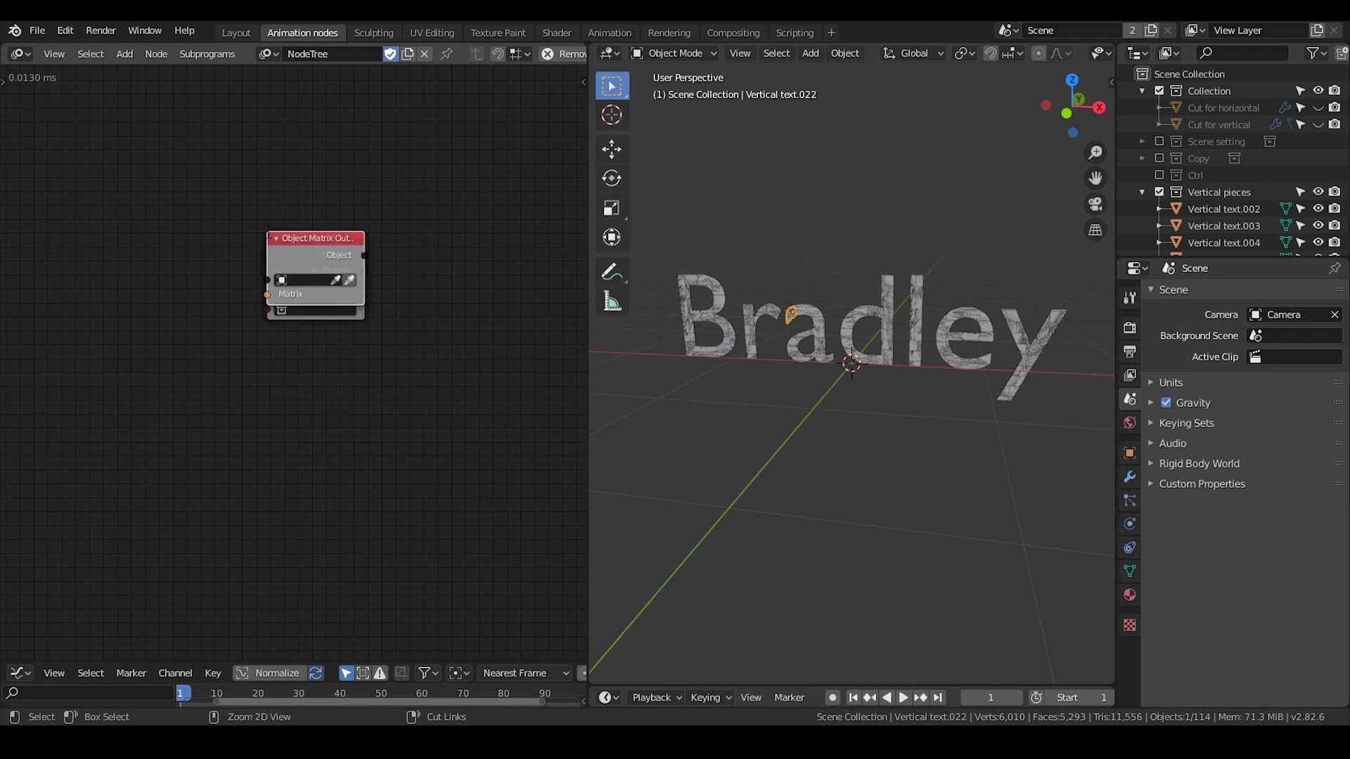
key("ctrl+a")
type("ini")
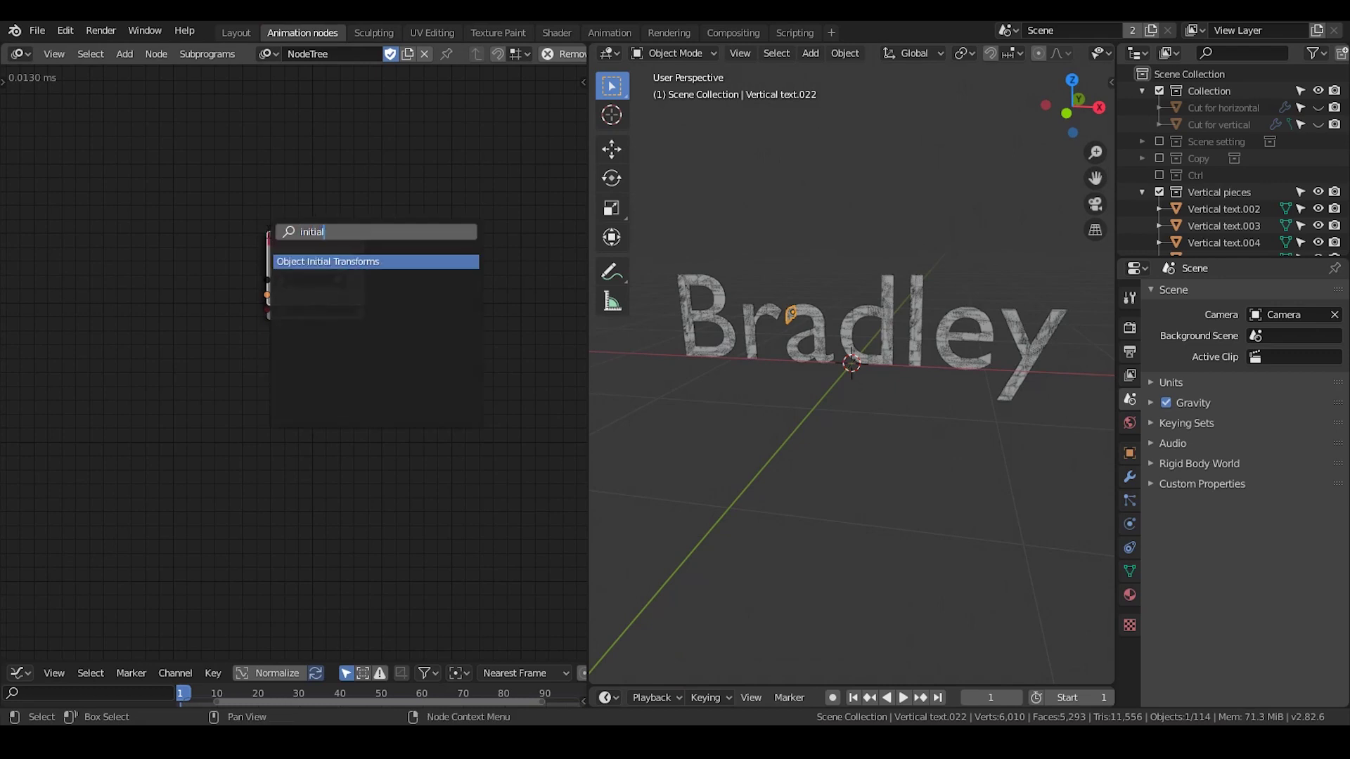
key("Return")
Spread out the stacked nodes with Collection Info first, Object ID Key in the middle and Object Matrix Output last
left_click(391, 220)
left_click(333, 237)
left_click_drag(331, 238, 33, 202)
left_click_drag(308, 268, 266, 196)
left_click_drag(439, 257, 393, 284)
middle_click_drag(578, 211, 509, 215)
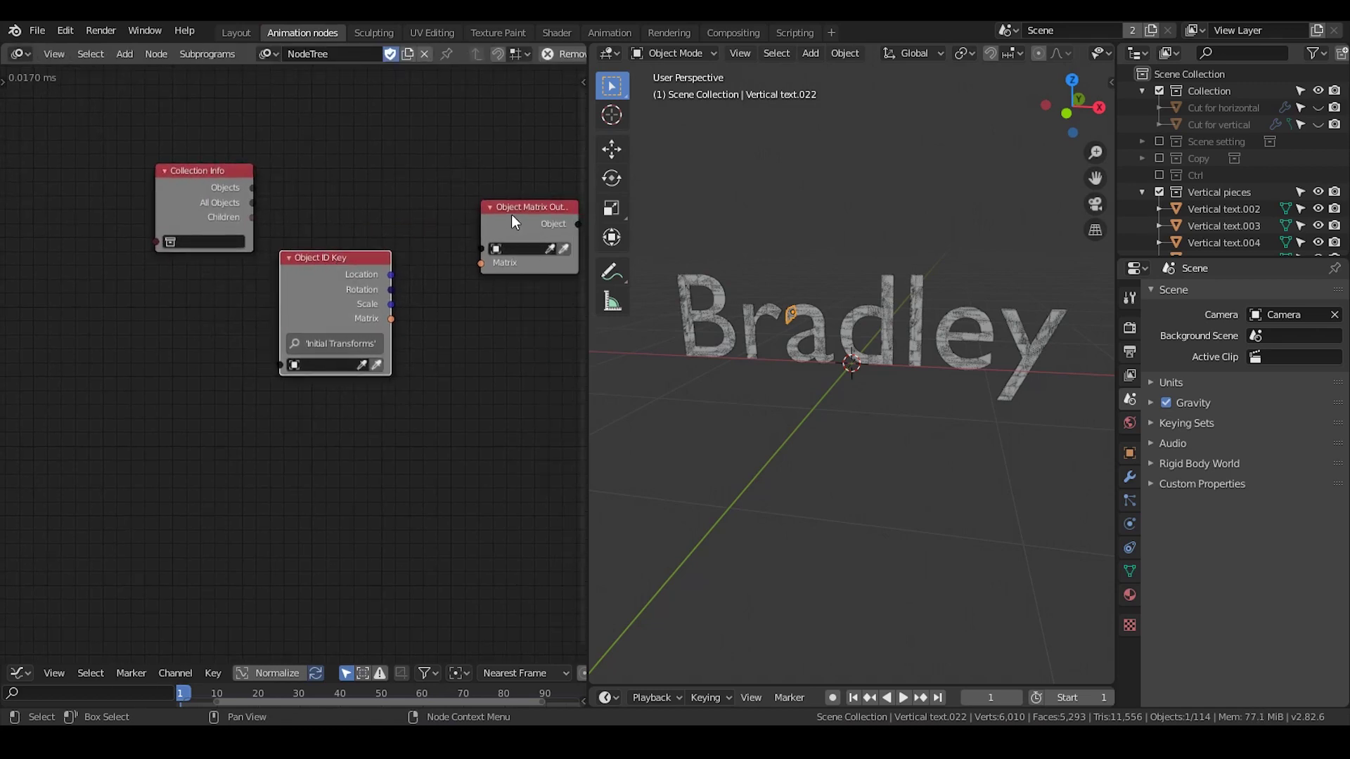
left_click_drag(508, 216, 456, 157)
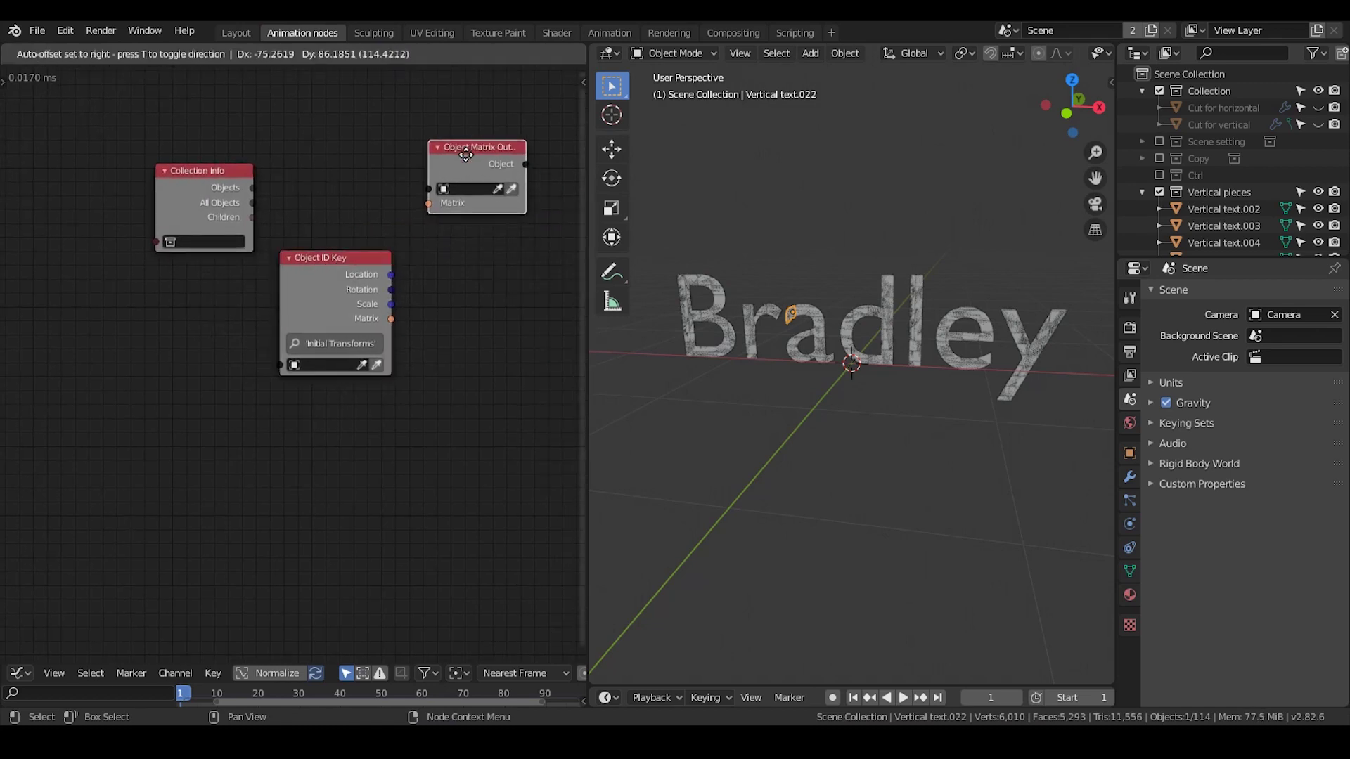
Set the Collection Info node's collection to Horizontal pieces and adjust the spacing between nodes
left_click(222, 242)
type("hor")
key("Return")
left_click_drag(207, 198, 174, 200)
left_click_drag(461, 163, 451, 163)
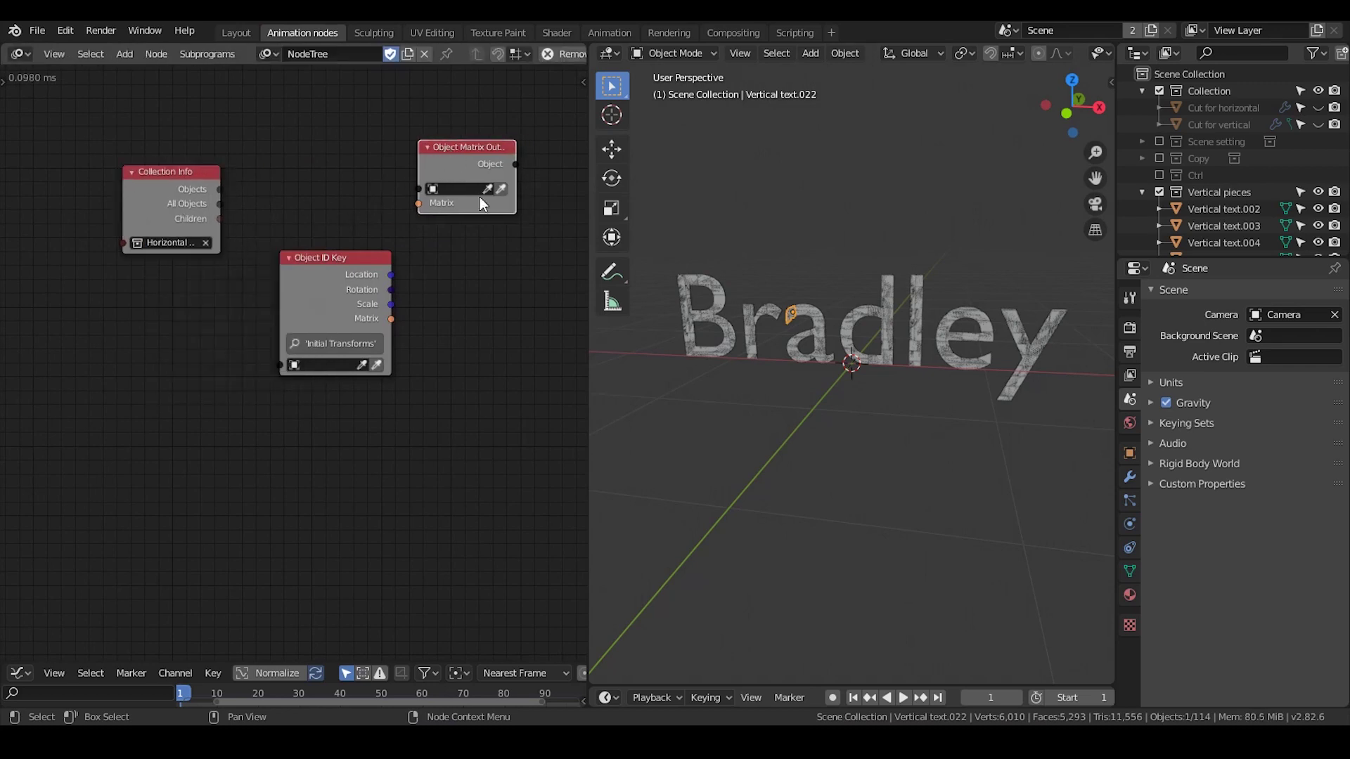
Display the active piece's transform properties and connect Collection Info's All Objects to the object input of Object Matrix Output
left_click(1130, 452)
left_click(1151, 320)
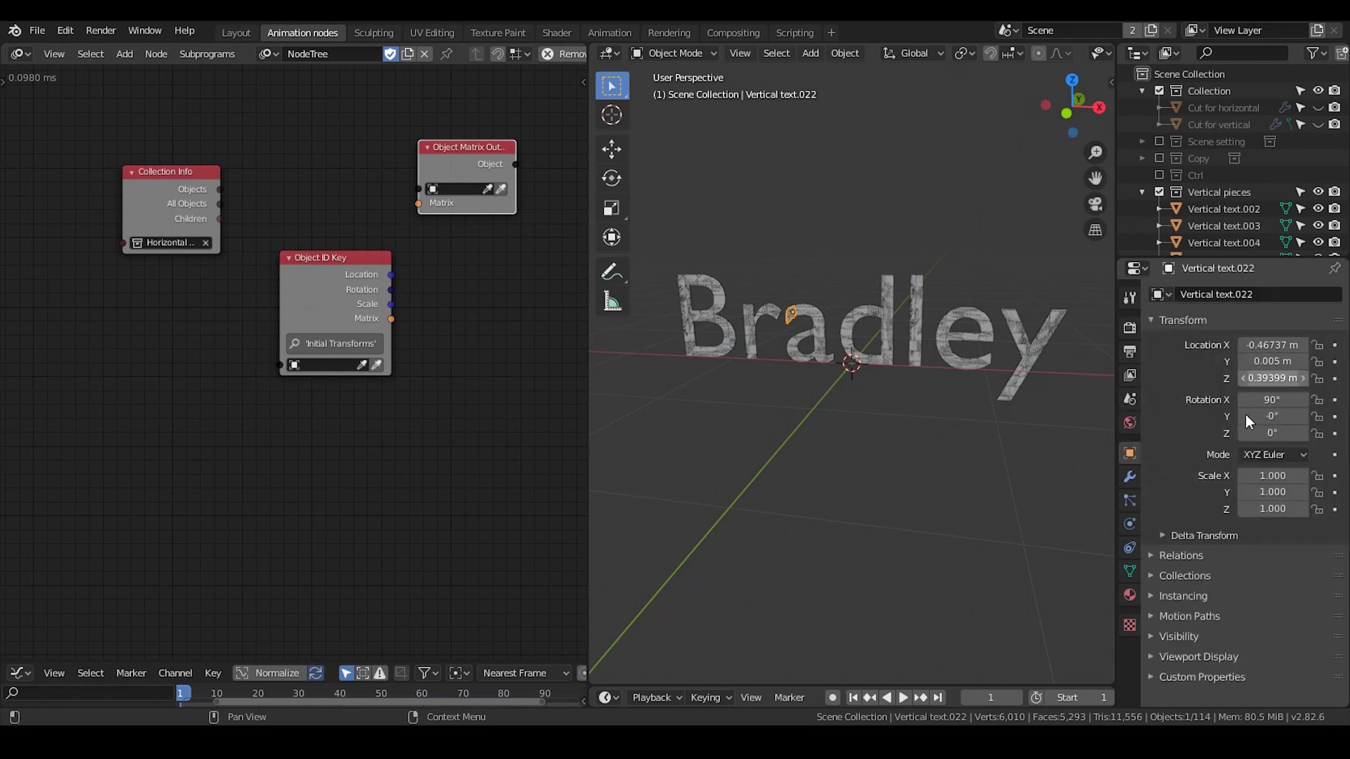
left_click_drag(217, 203, 419, 190)
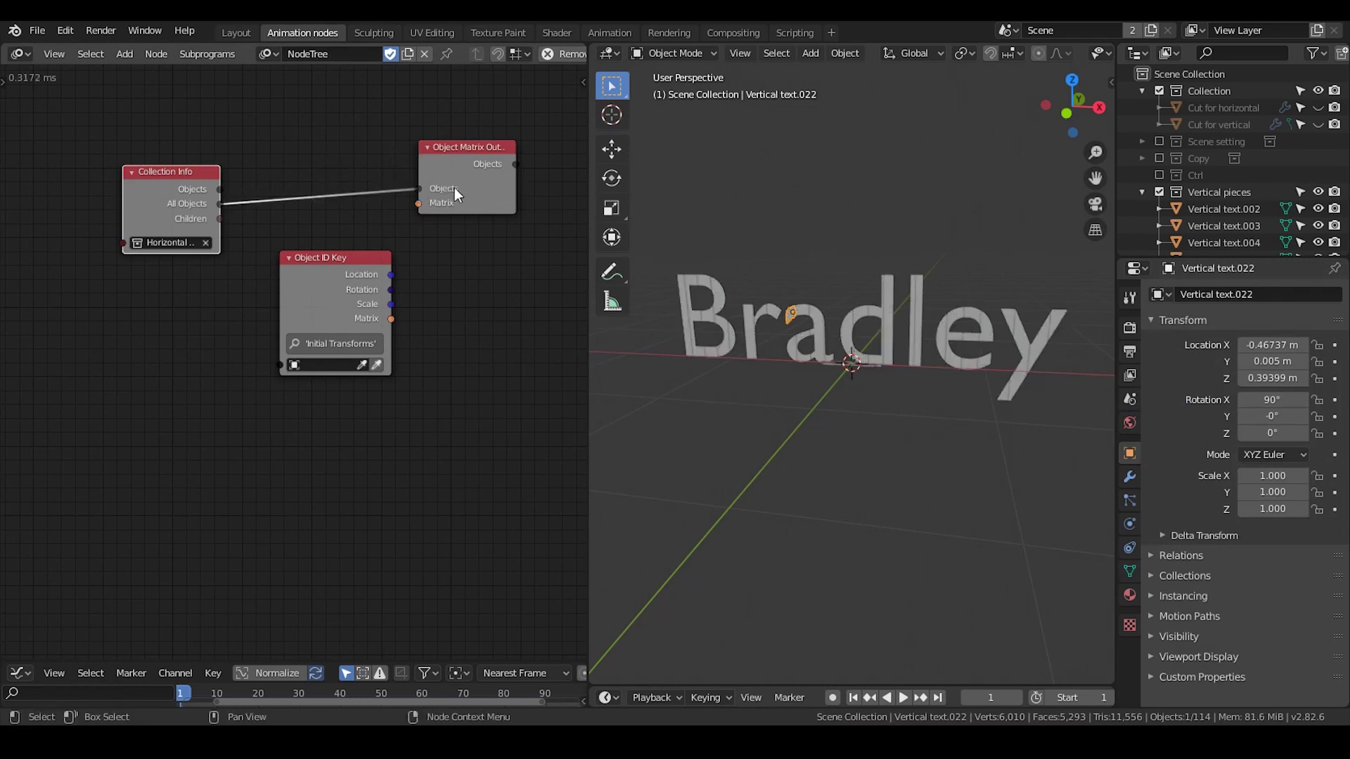
Exclude the Vertical pieces collection and inspect the horizontal pieces on their own
left_click(1159, 191)
scroll(878, 357, "up", 6)
middle_click_drag(901, 353, 876, 330)
scroll(897, 383, "up", 4)
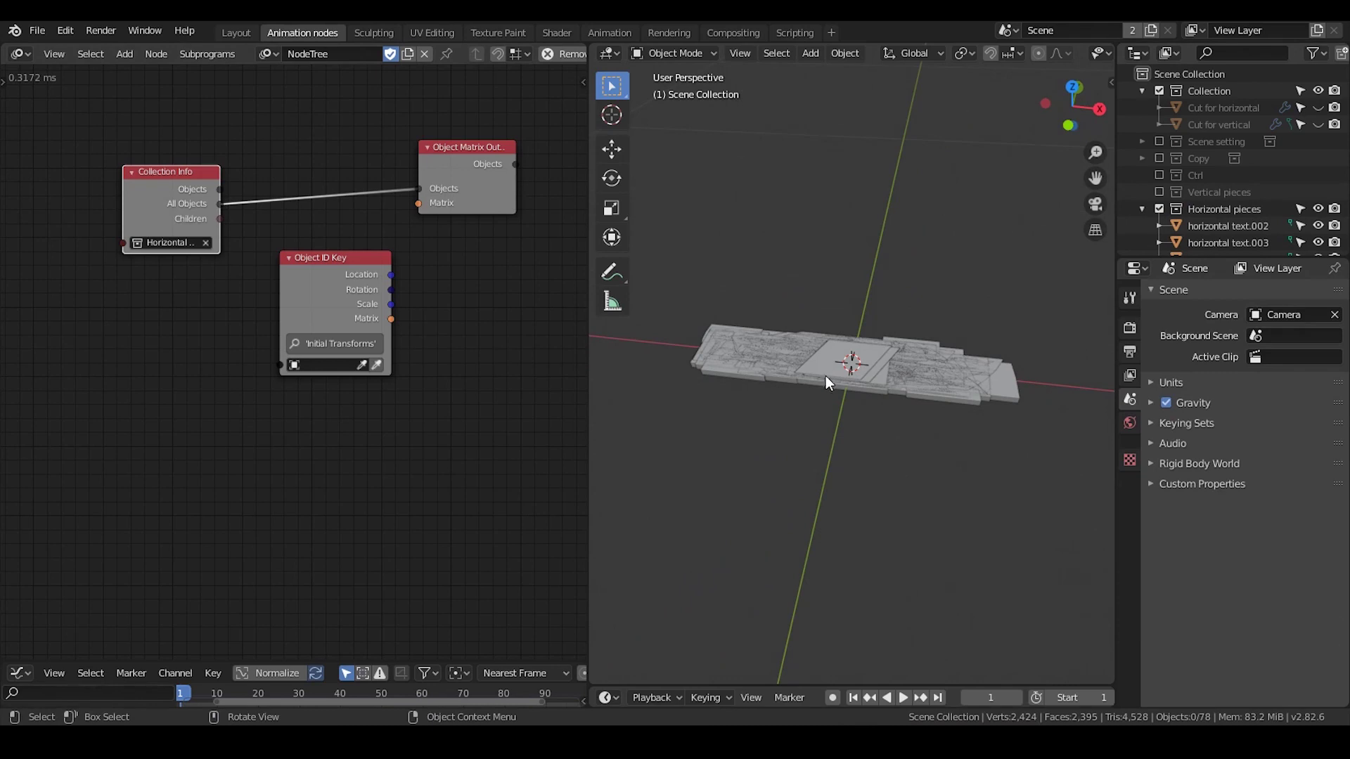
Reposition the Object ID Key node and select a horizontal piece to check its stored Initial Transforms
left_click_drag(343, 251, 318, 271)
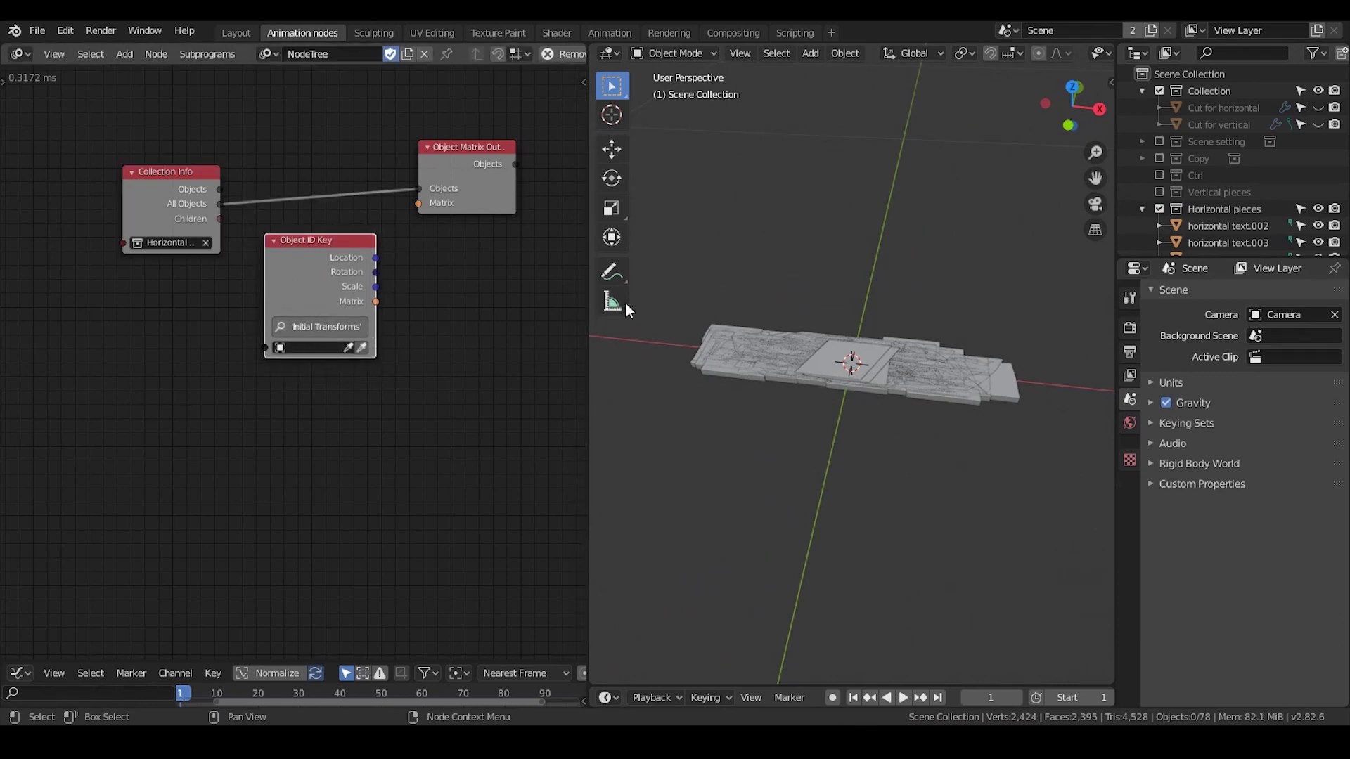
key("n")
left_click(1103, 269)
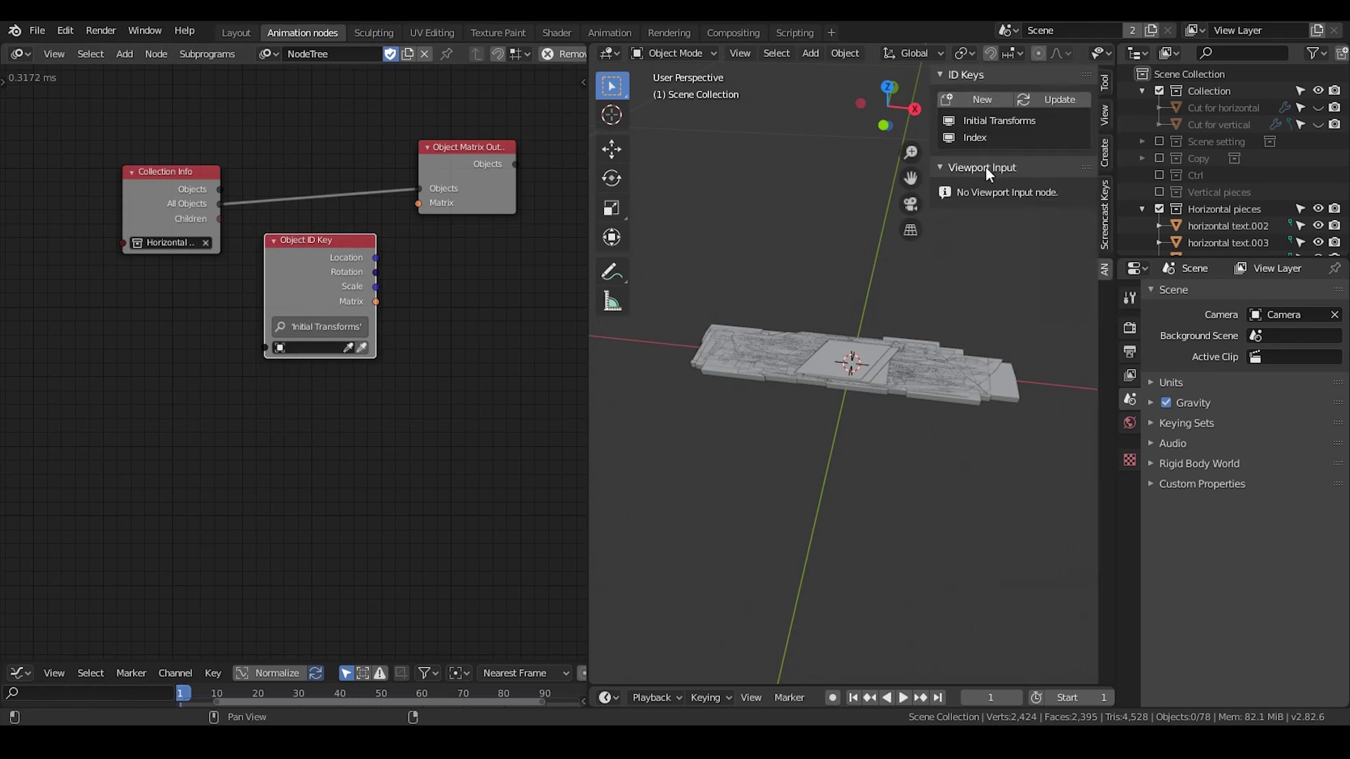
left_click(893, 351)
Feed All Objects into the Object ID Key node and connect its Matrices output to Object Matrix Output
left_click_drag(220, 204, 262, 347)
left_click_drag(375, 302, 419, 204)
key("n")
middle_click_drag(851, 277, 855, 239)
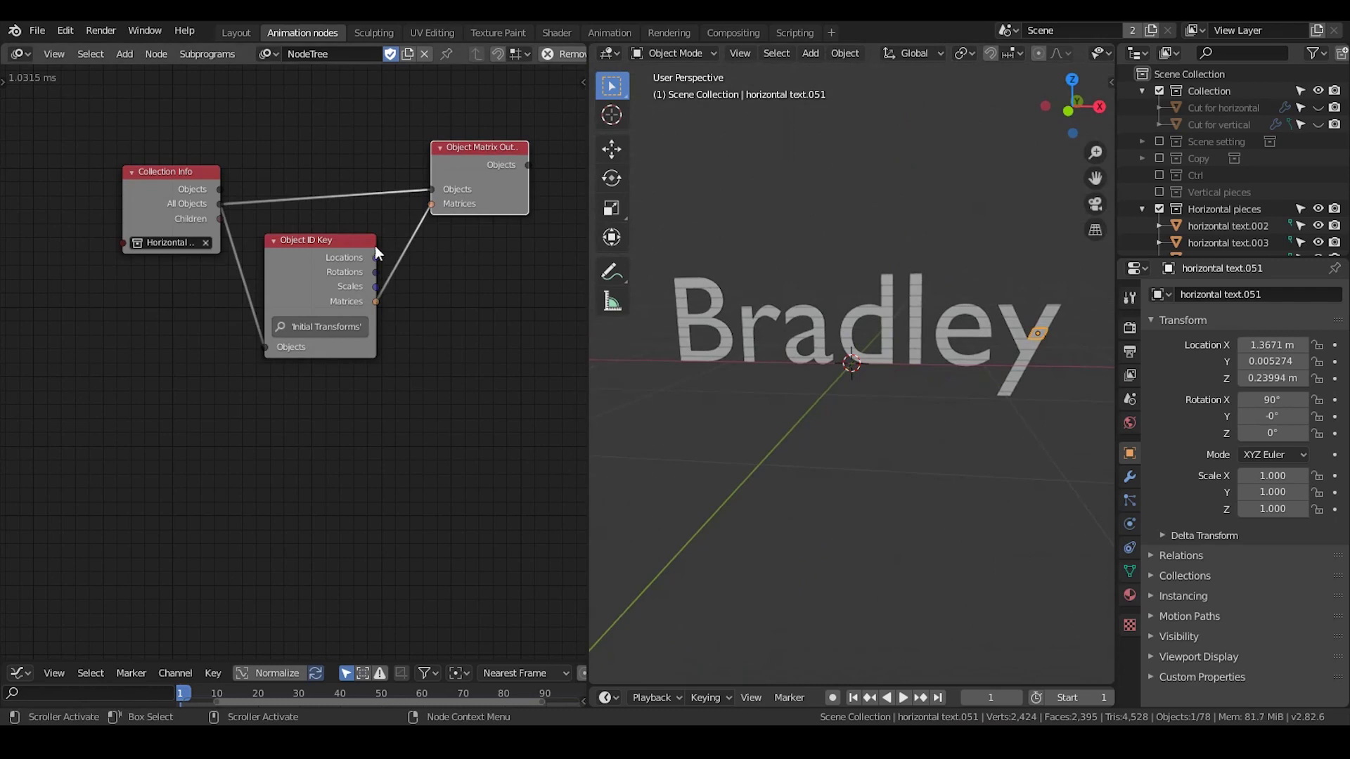
Switch the Collection Info node to Vertical pieces, then exclude the Horizontal pieces collection and re-enable Vertical pieces
middle_click_drag(448, 220, 434, 190)
left_click(150, 213)
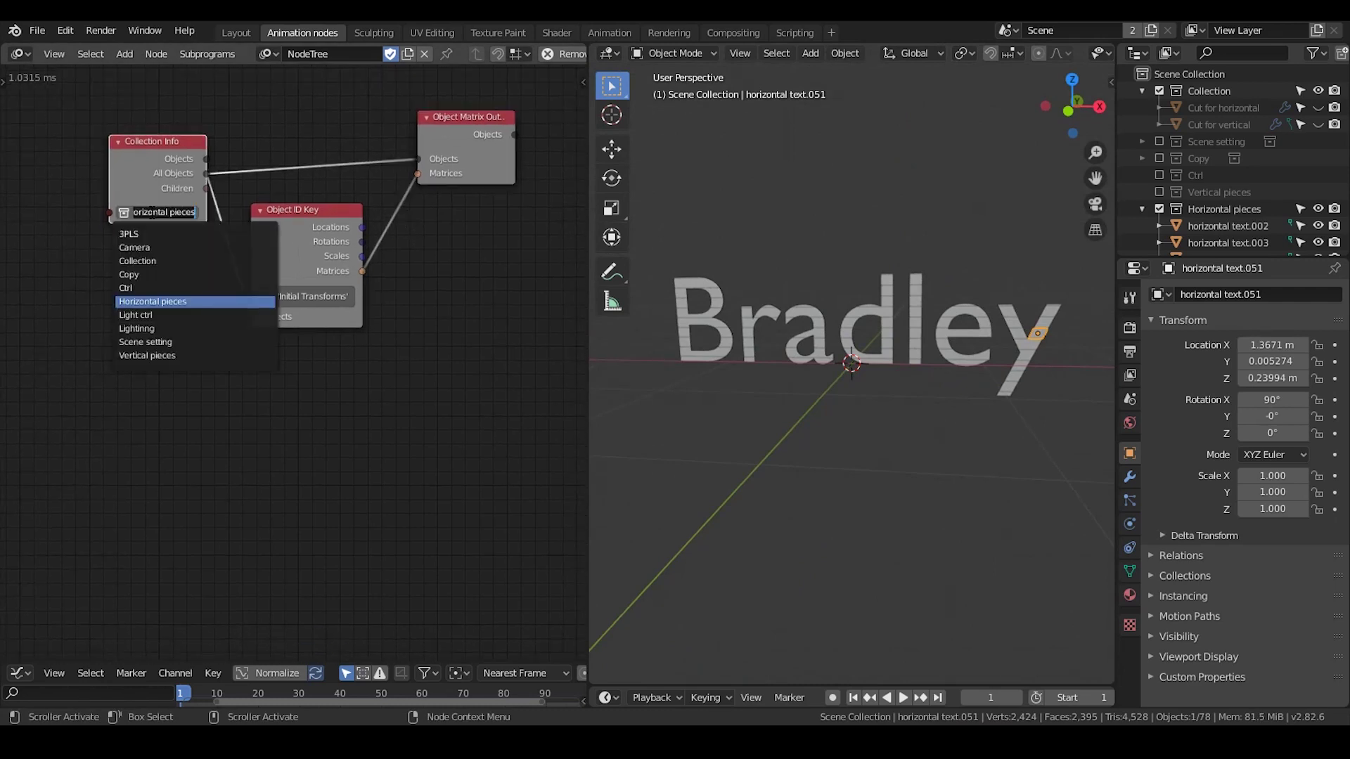
type("verti")
key("Return")
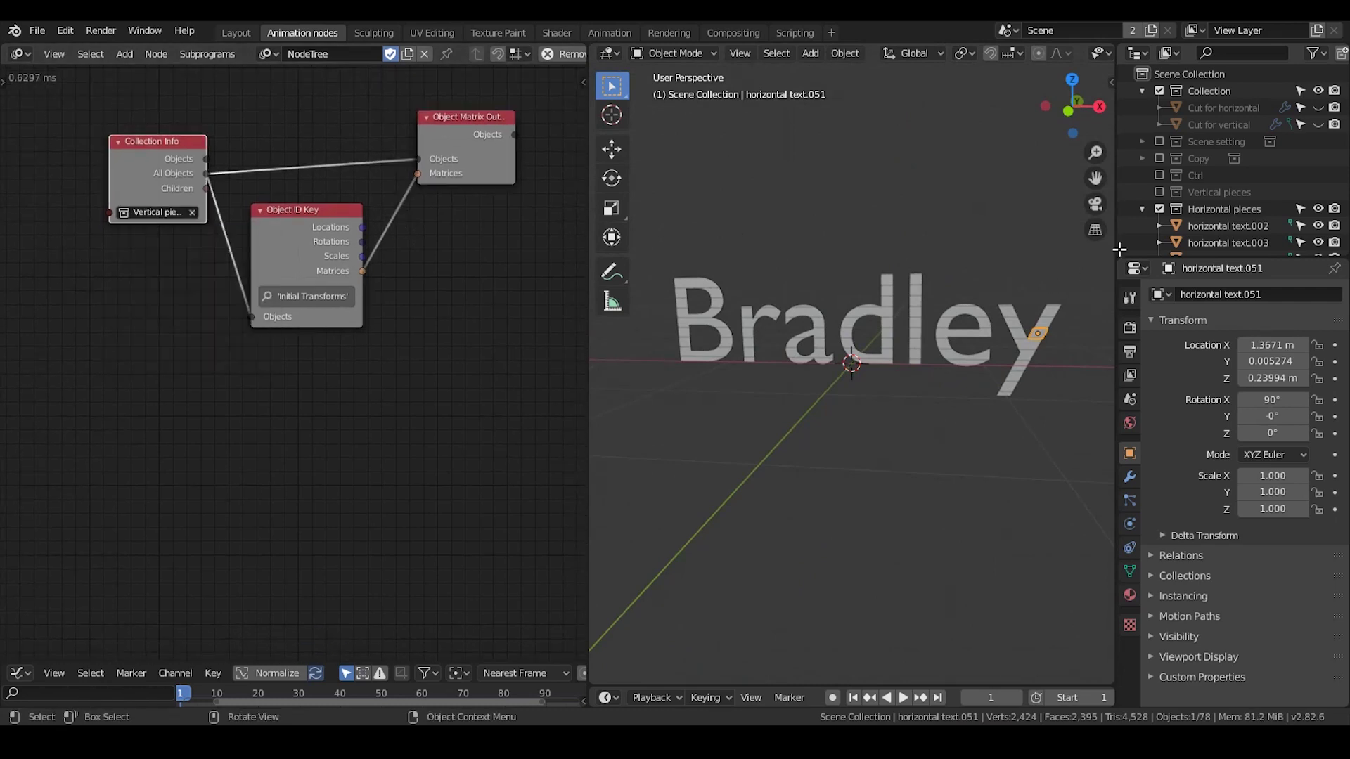
left_click(1159, 209)
left_click(1159, 191)
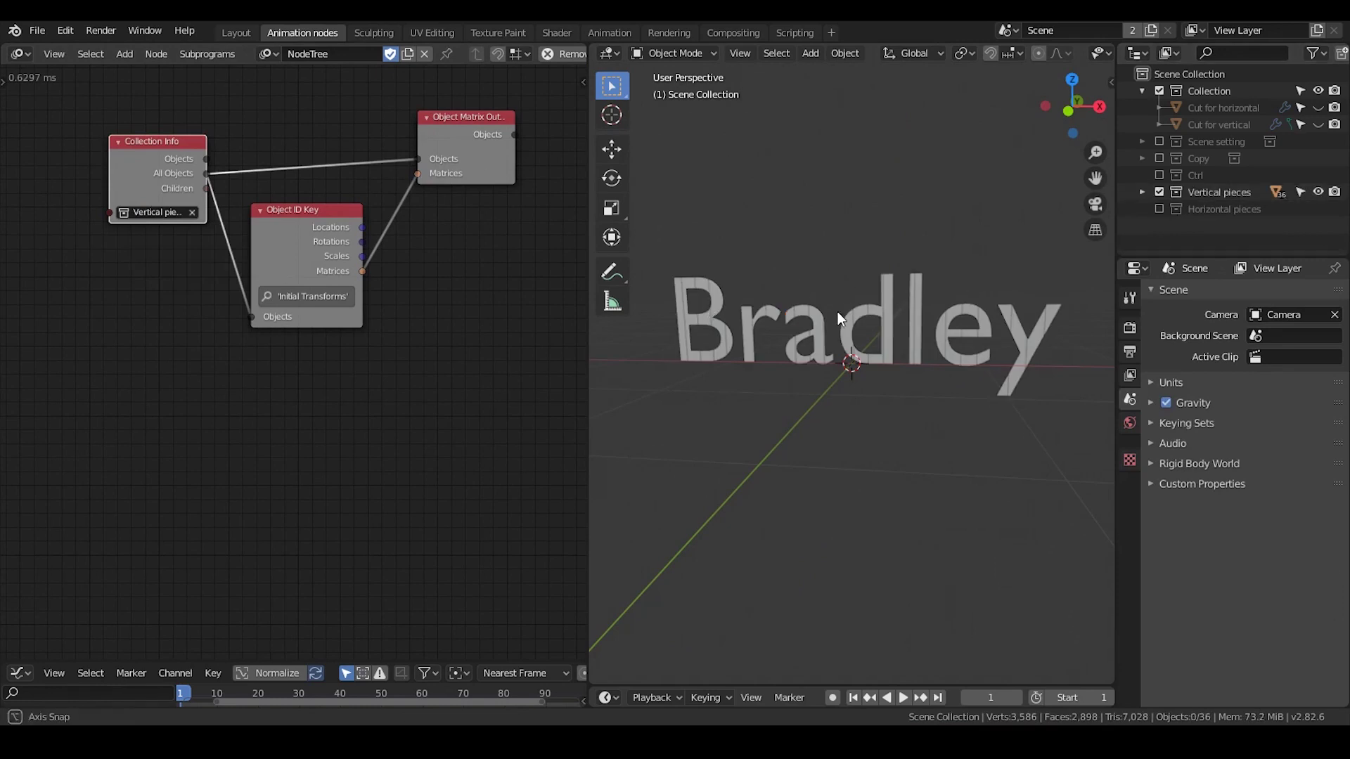
Move the Object Matrix Output node farther from Object ID Key to make room between them
middle_click_drag(838, 311, 829, 316)
middle_click_drag(469, 303, 423, 290)
left_click_drag(412, 136, 579, 133)
middle_click_drag(459, 323, 347, 328)
Enable the Ctrl collection and duplicate its Controller empty in place
left_click(1159, 175)
left_click(1144, 175)
left_click(1205, 190)
key("shift+d")
key("Escape")
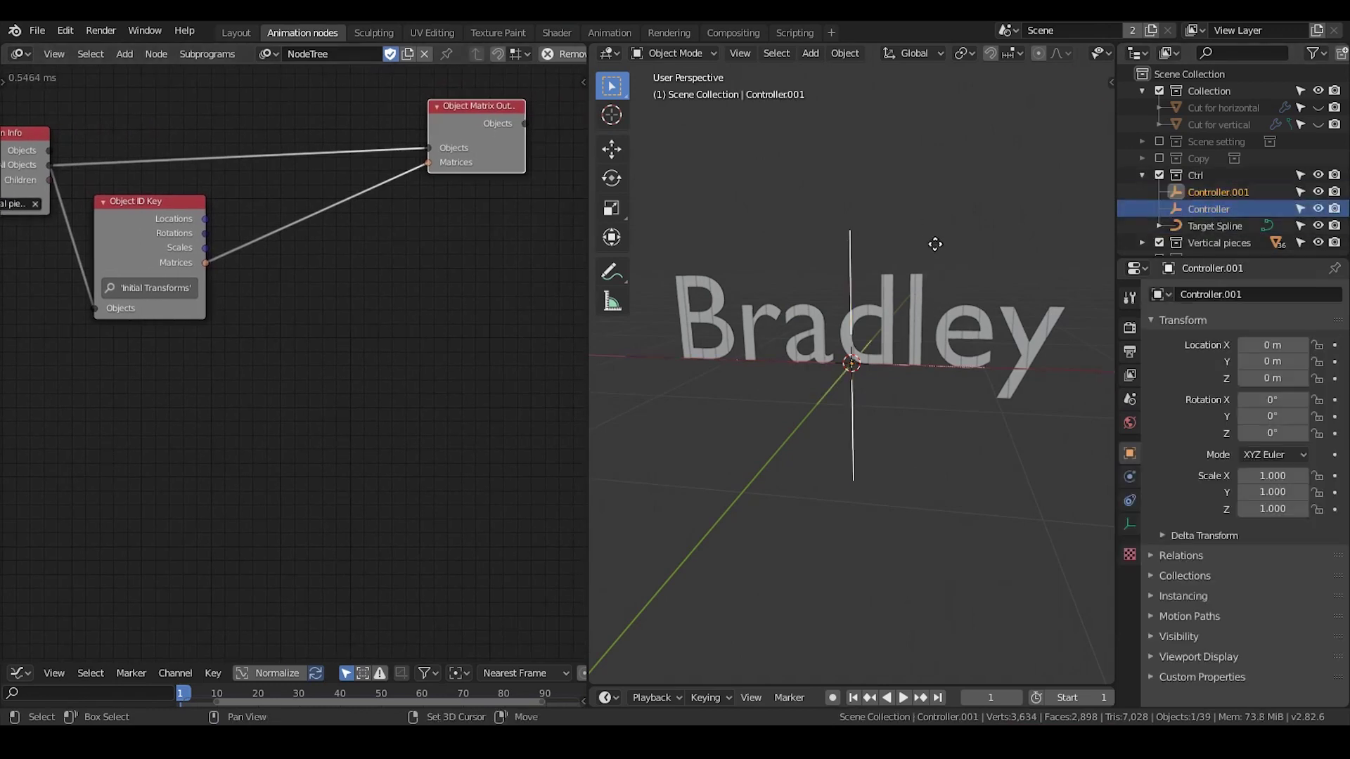
Examine which collections and properties the node tree's two auto execution triggers monitor
key("t")
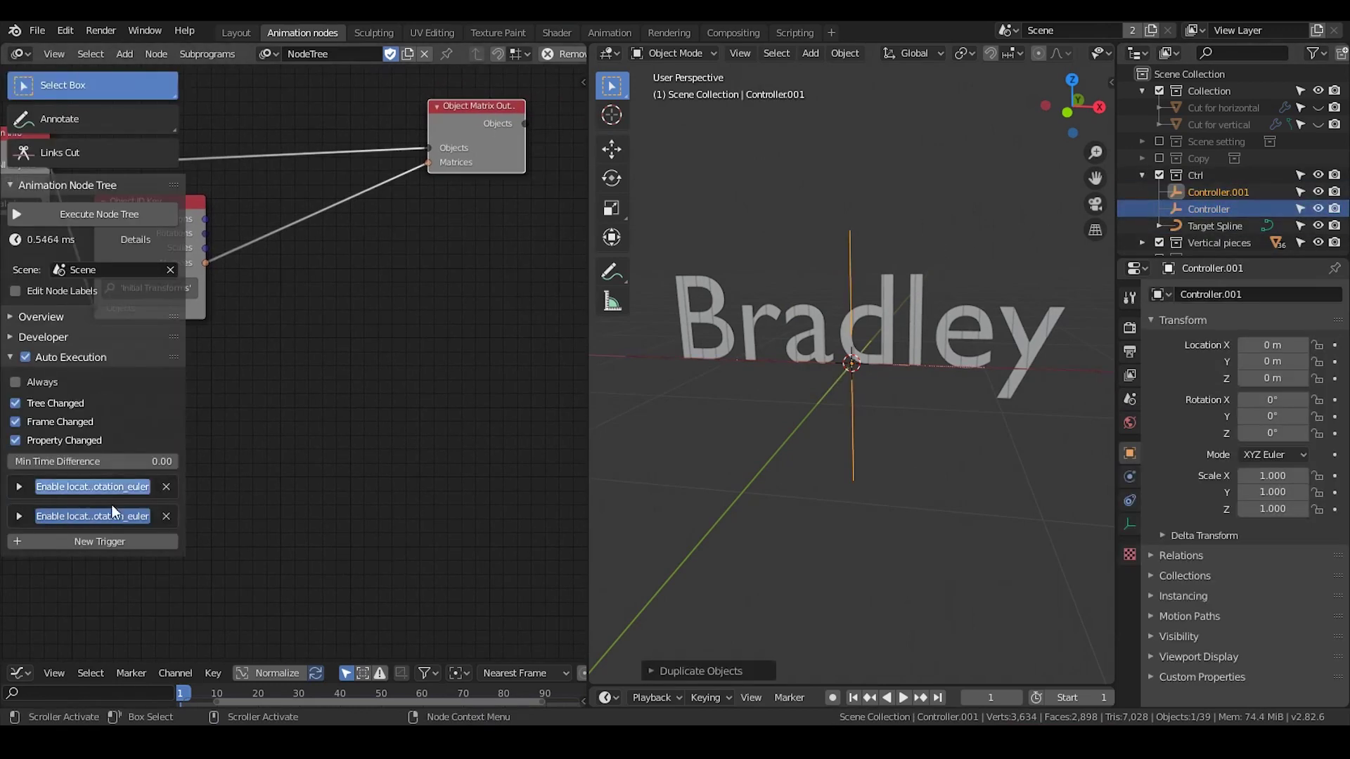
left_click(17, 487)
left_click(19, 572)
scroll(24, 554, "down", 1)
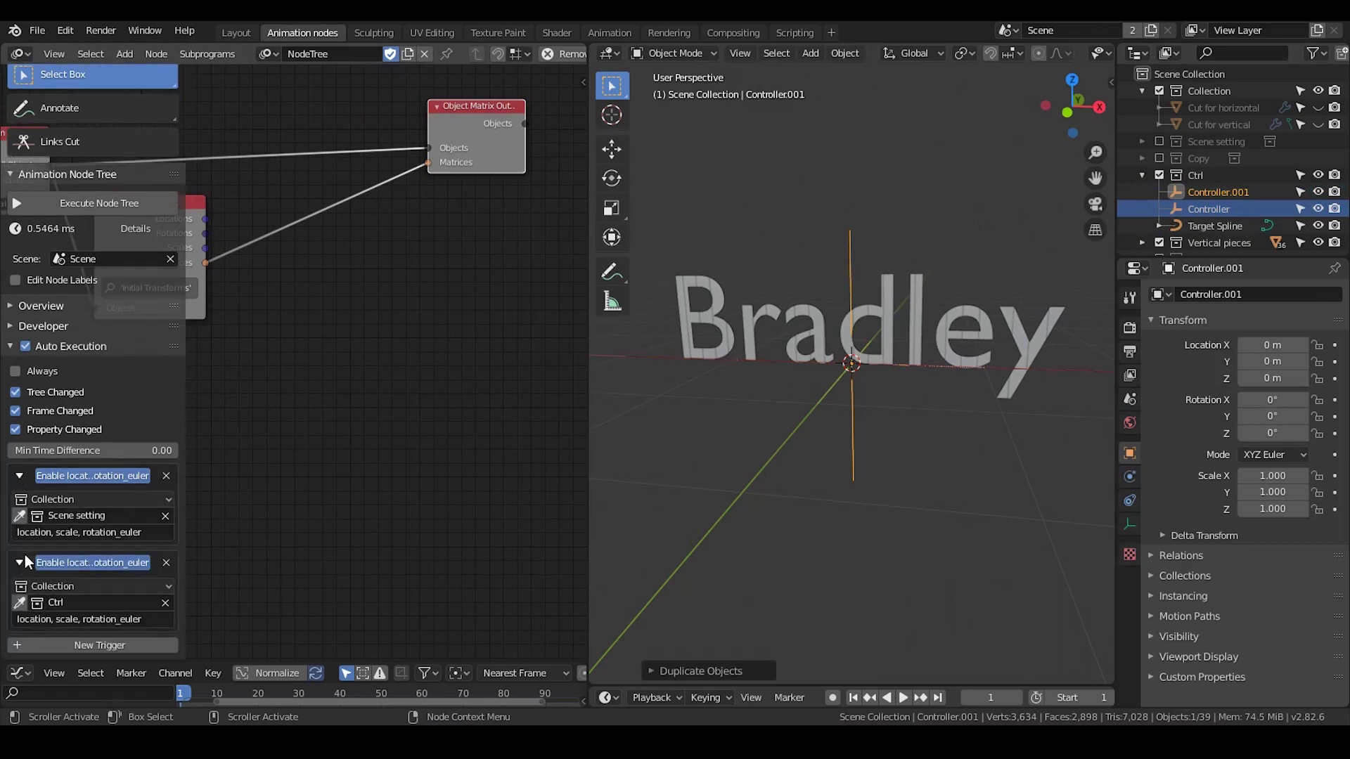
left_click(1213, 208)
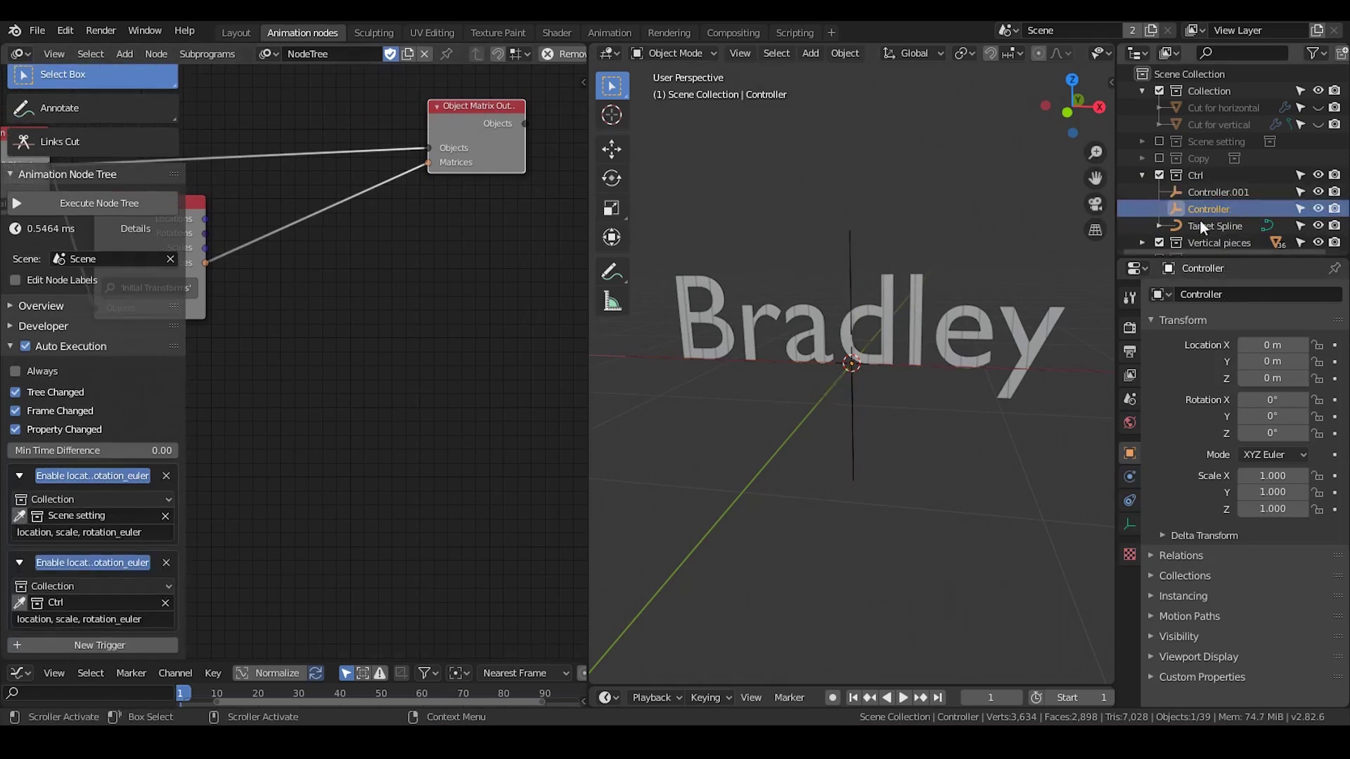
left_click(18, 478)
left_click(21, 515)
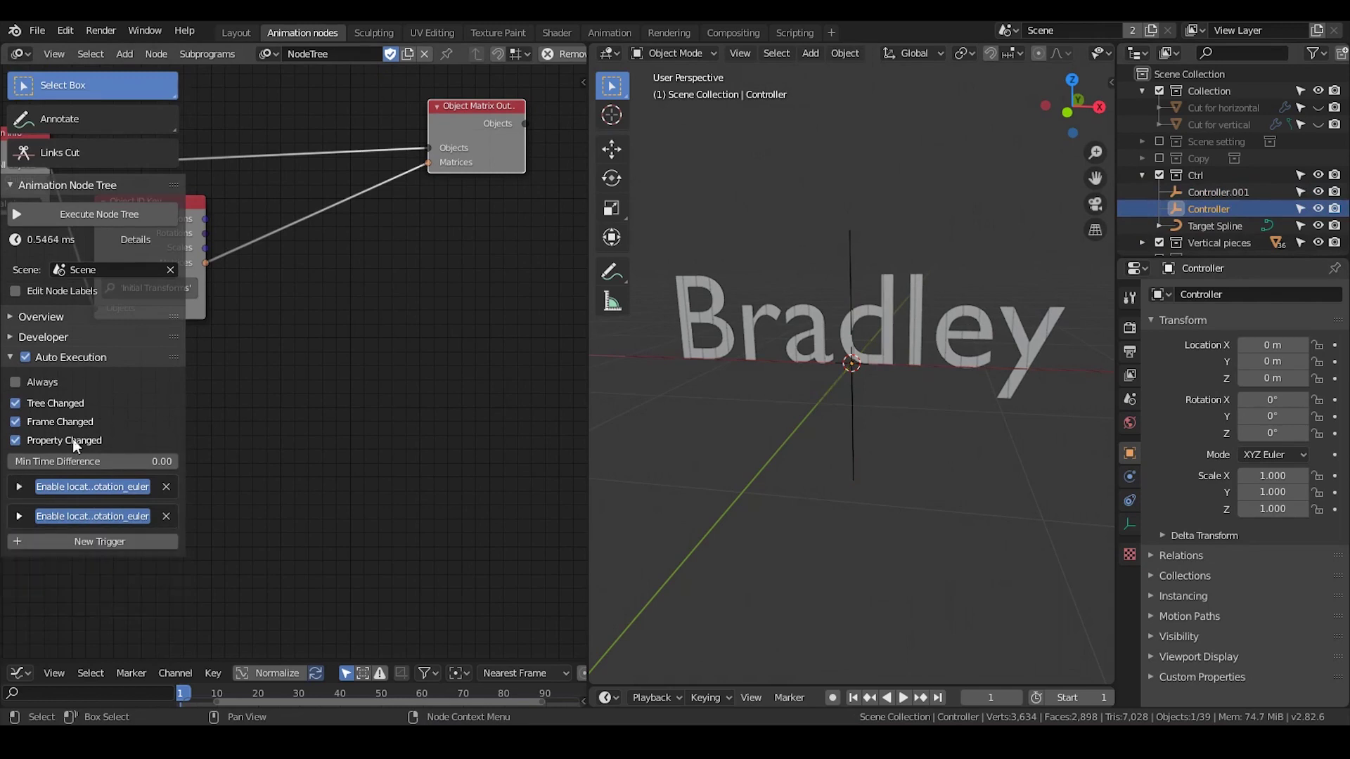
key("t")
Rename Controller as "ctrl for horizontal" and its duplicate as "ctrl for vertical"
double_click(1217, 212)
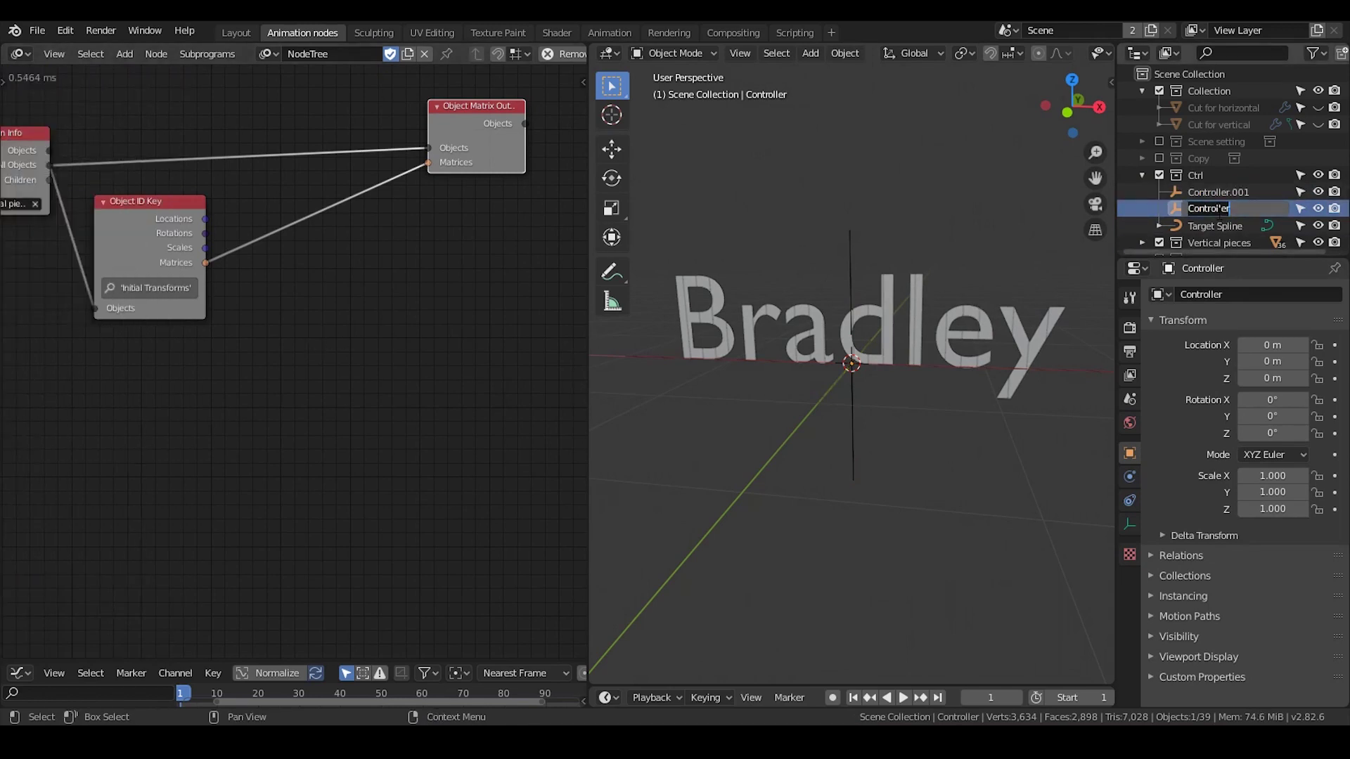
type("ctrl for horizontal")
key("Return")
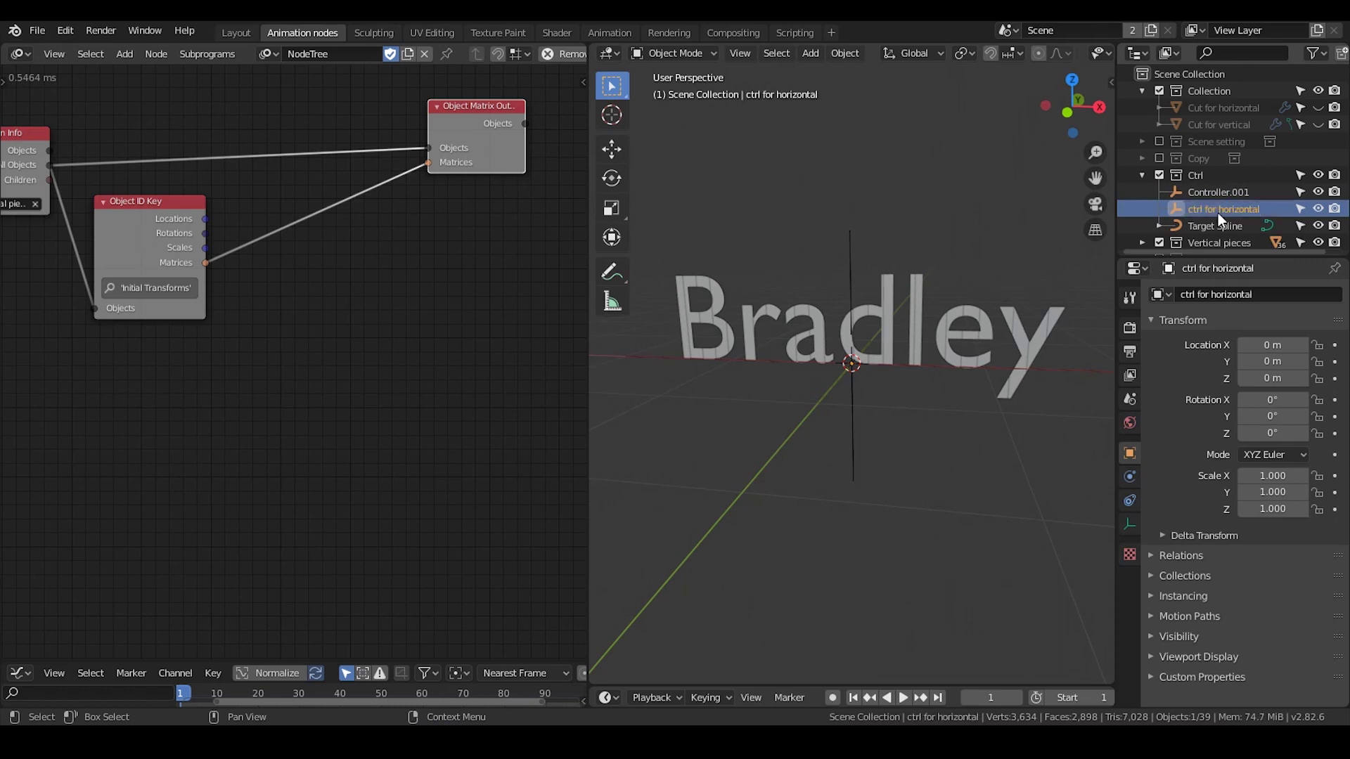
double_click(1215, 196)
type("ctrl for vertical")
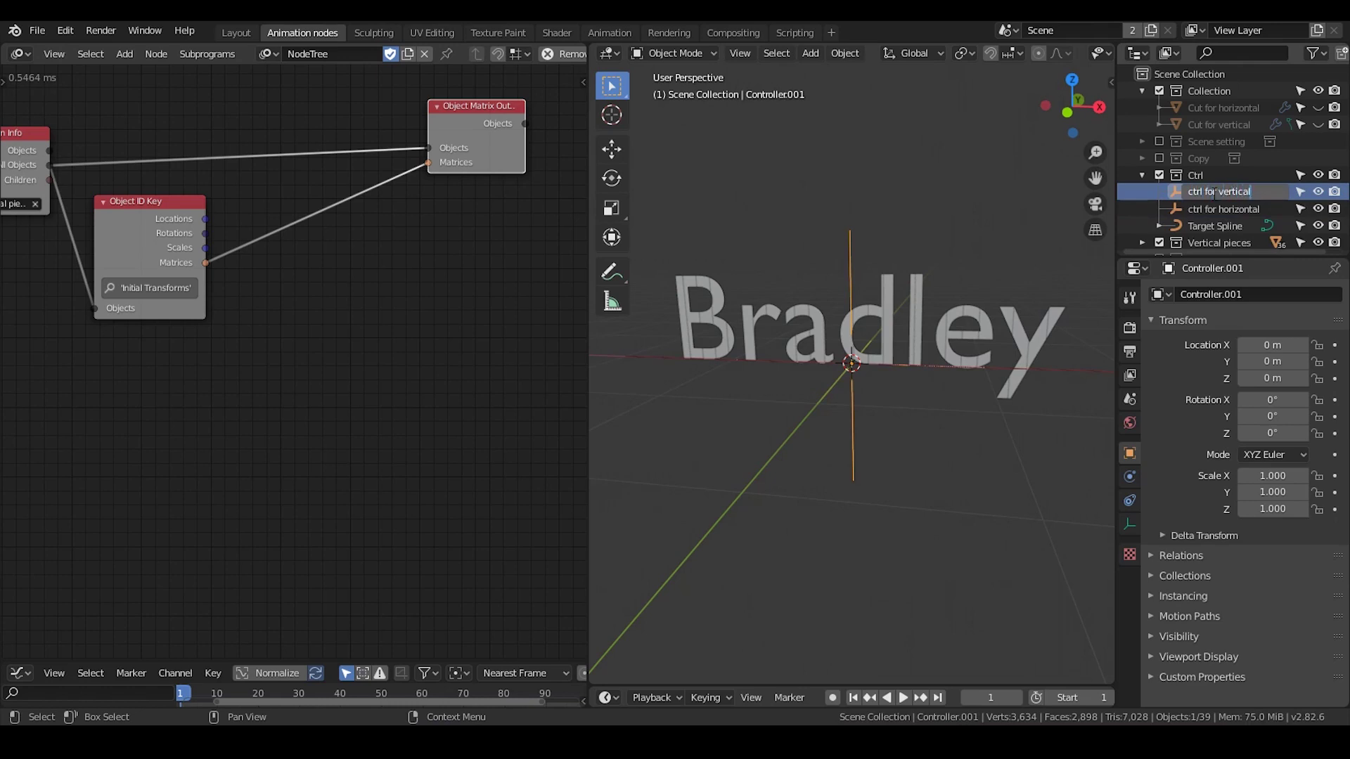
key("Return")
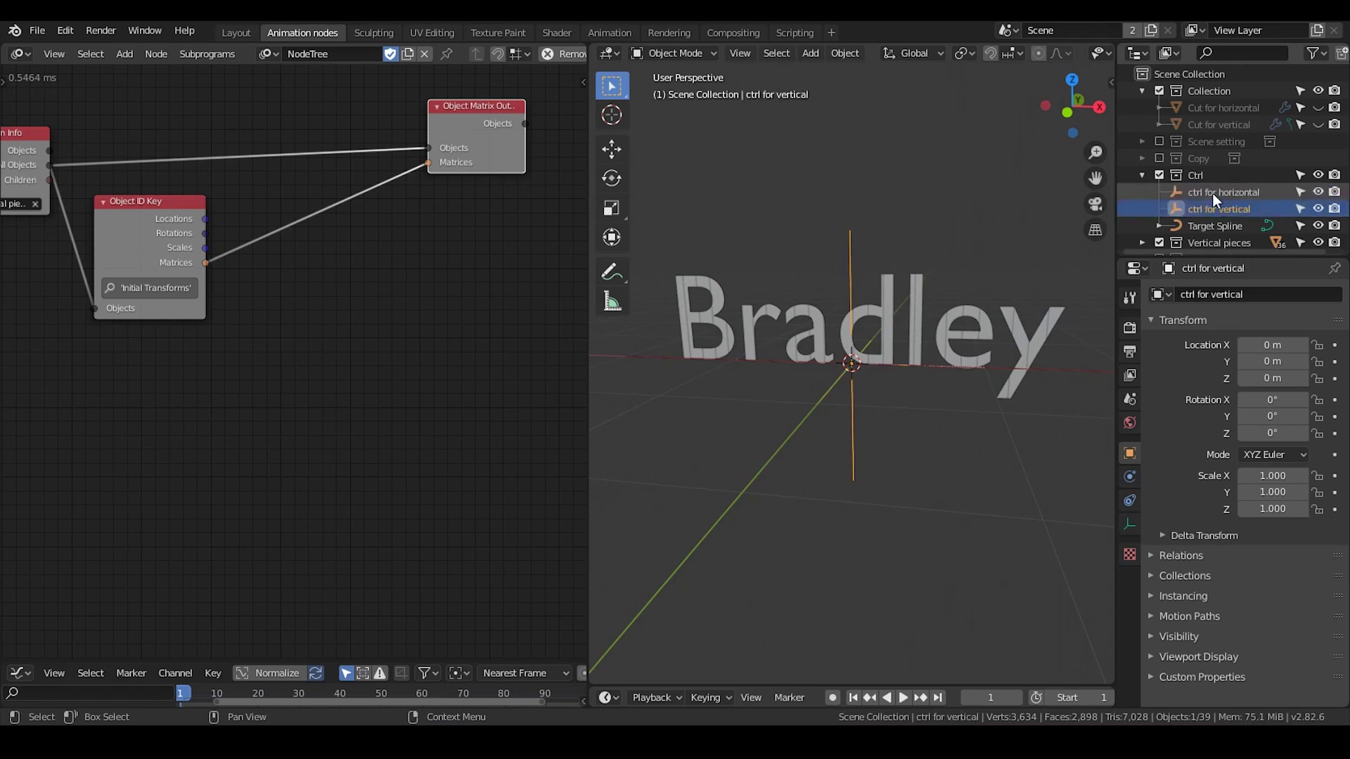
Select the ctrl for horizontal empty and hide ctrl for vertical in the viewport
left_click(1225, 191)
left_click(1318, 208)
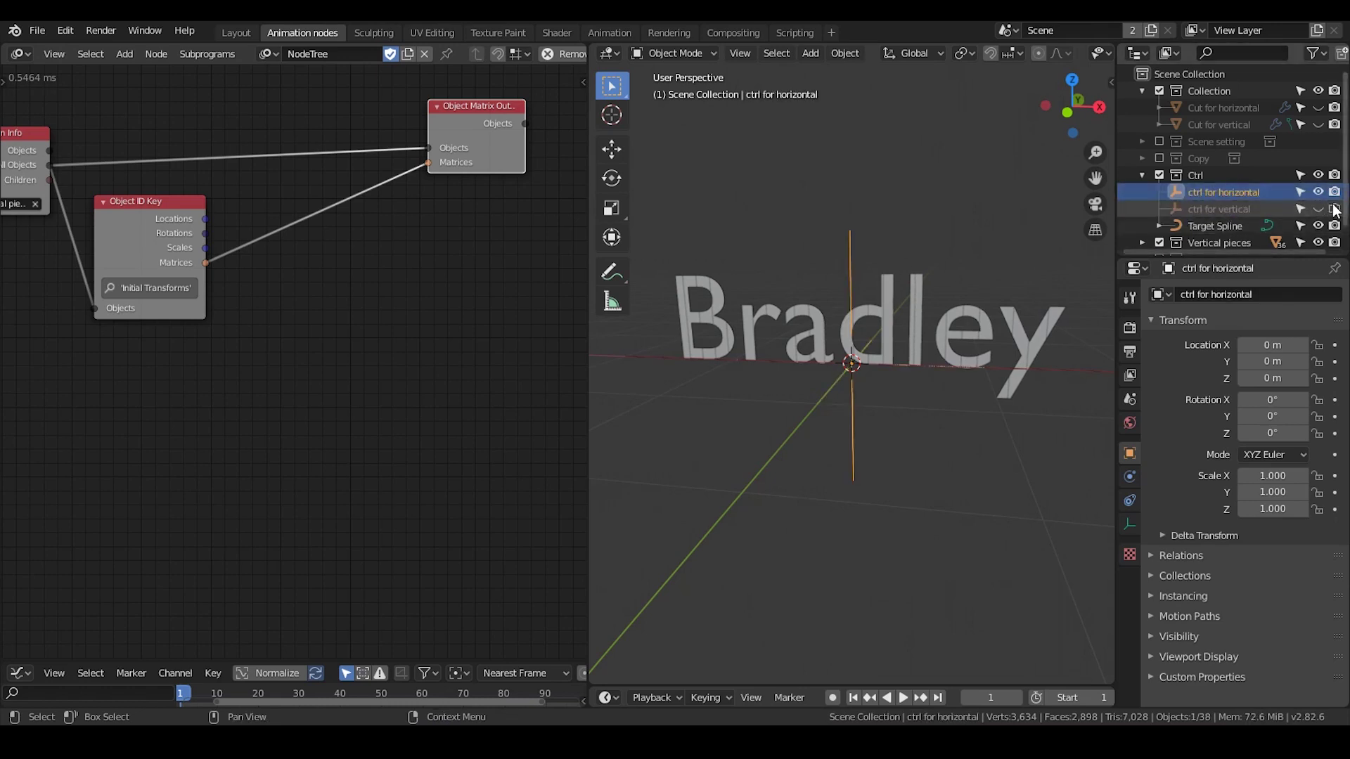
Hide the ctrl for horizontal empty, then show and select the ctrl for vertical empty
middle_click_drag(193, 208, 295, 204)
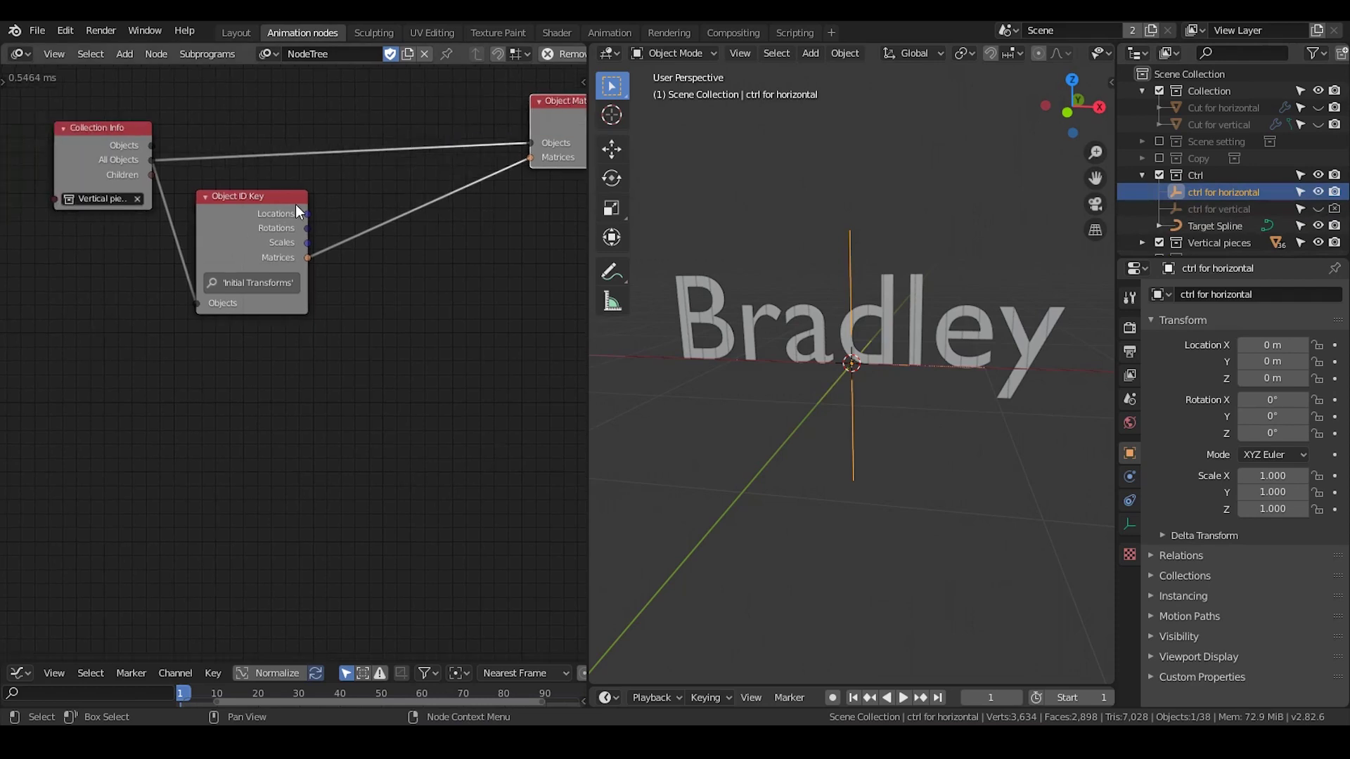
left_click(1317, 191)
left_click(1318, 208)
left_click(1205, 208)
Add an Offset Matrices node on the matrices link between Object ID Key and Object Matrix Output
middle_click_drag(471, 290, 377, 285)
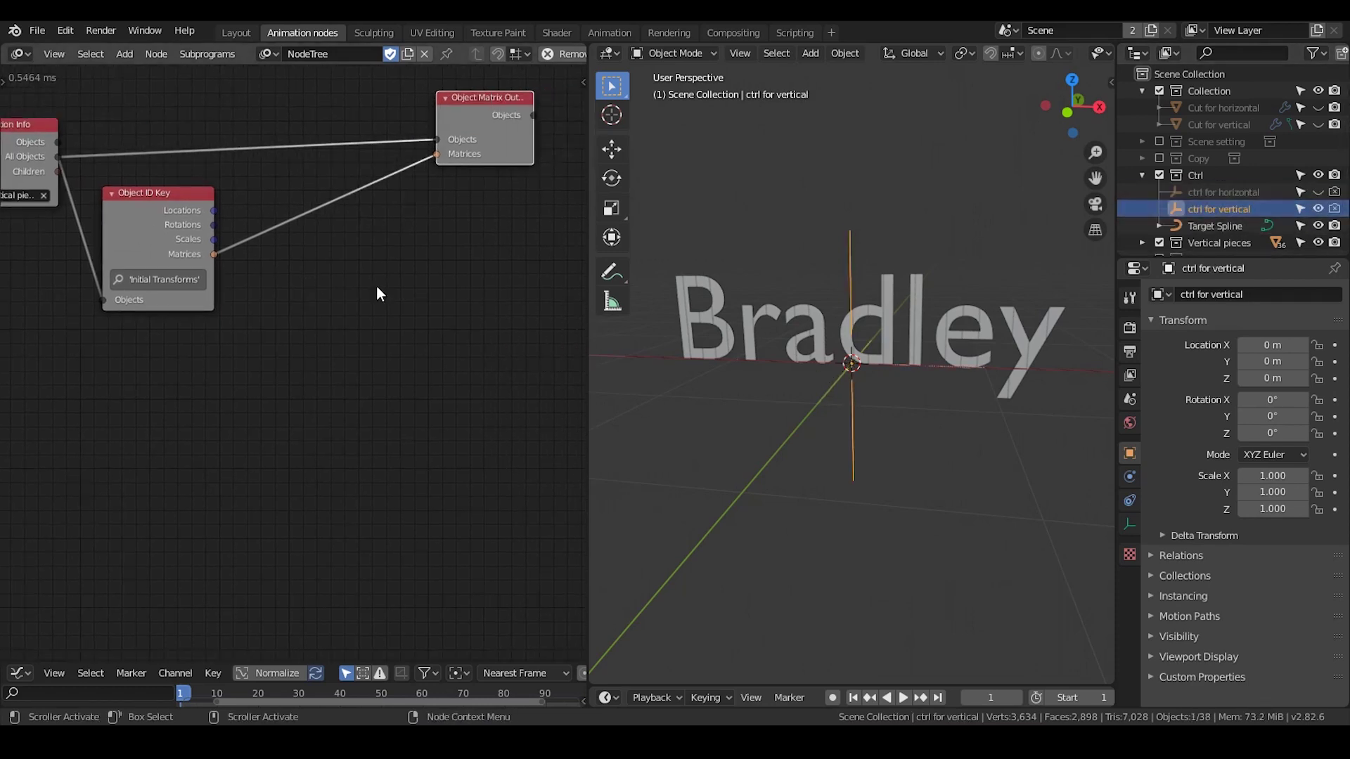
key("ctrl+a")
type("offset")
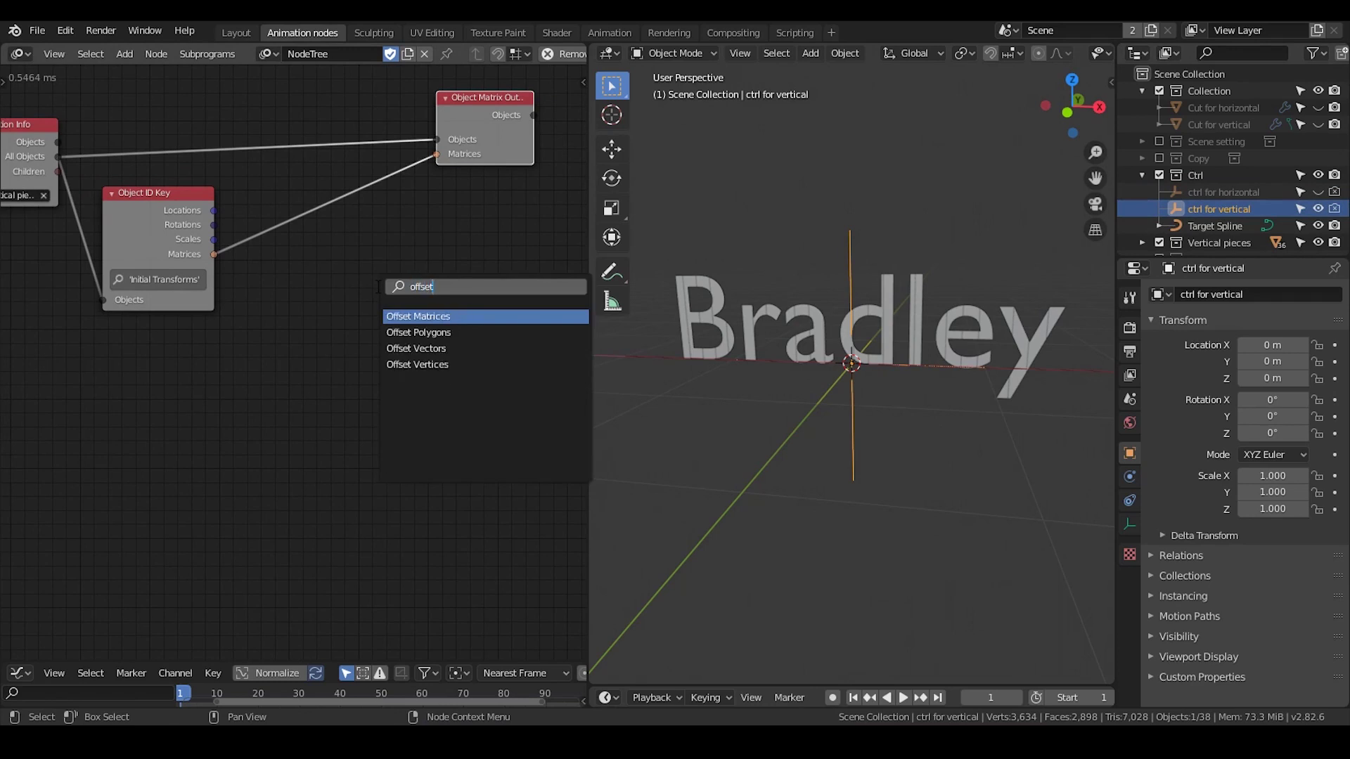
key("Return")
left_click(419, 228)
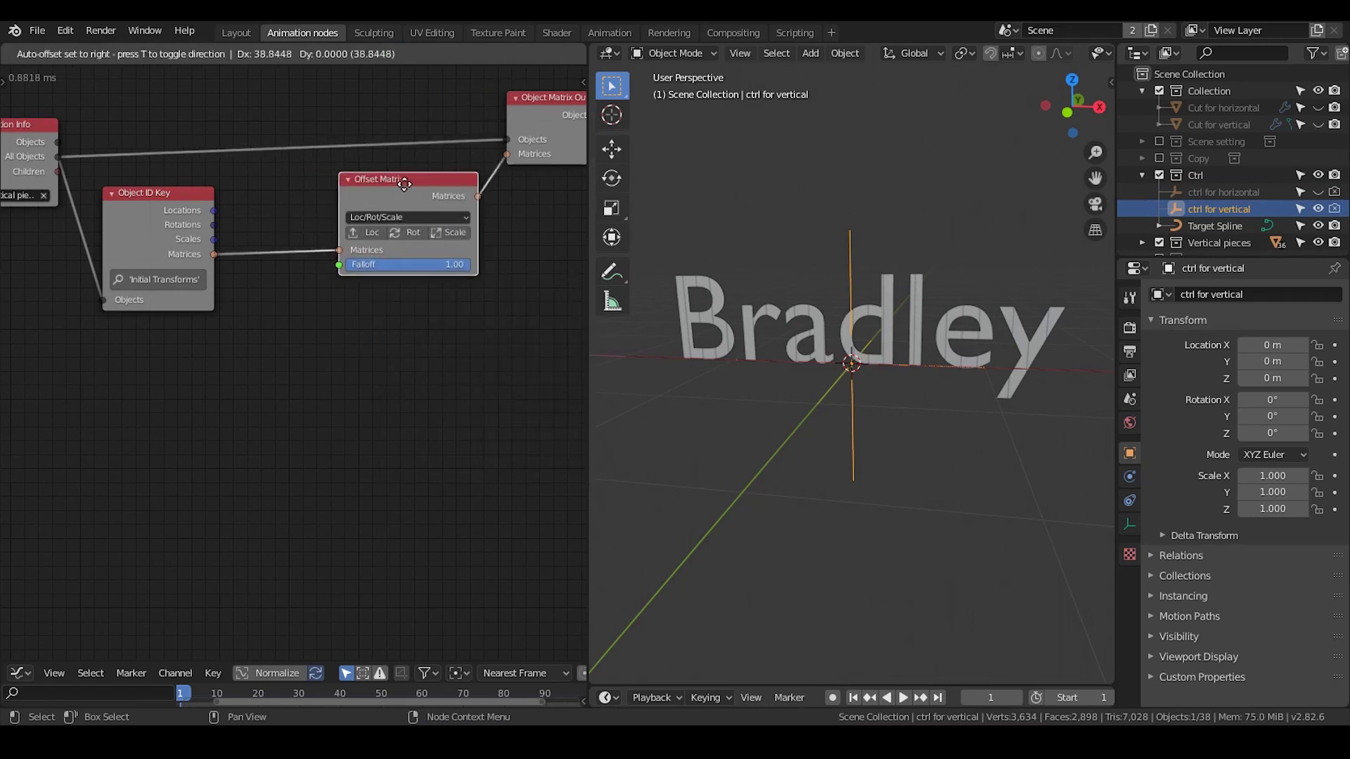
Enable location, rotation and scale offsets on the Offset Matrix node
middle_click_drag(419, 228, 389, 162)
scroll(389, 162, "up", 3)
left_click(343, 168)
left_click(411, 166)
left_click(457, 163)
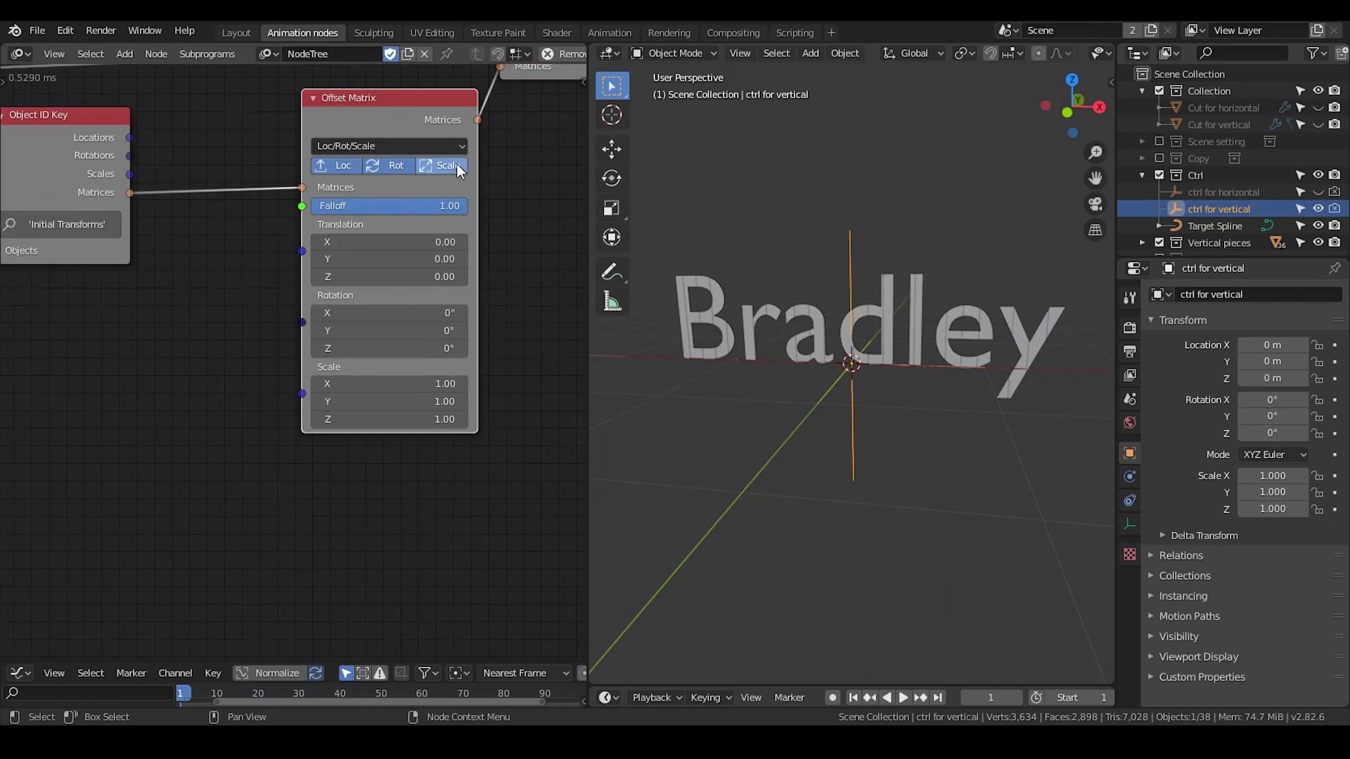
middle_click_drag(280, 285, 320, 252)
scroll(319, 252, "down", 1)
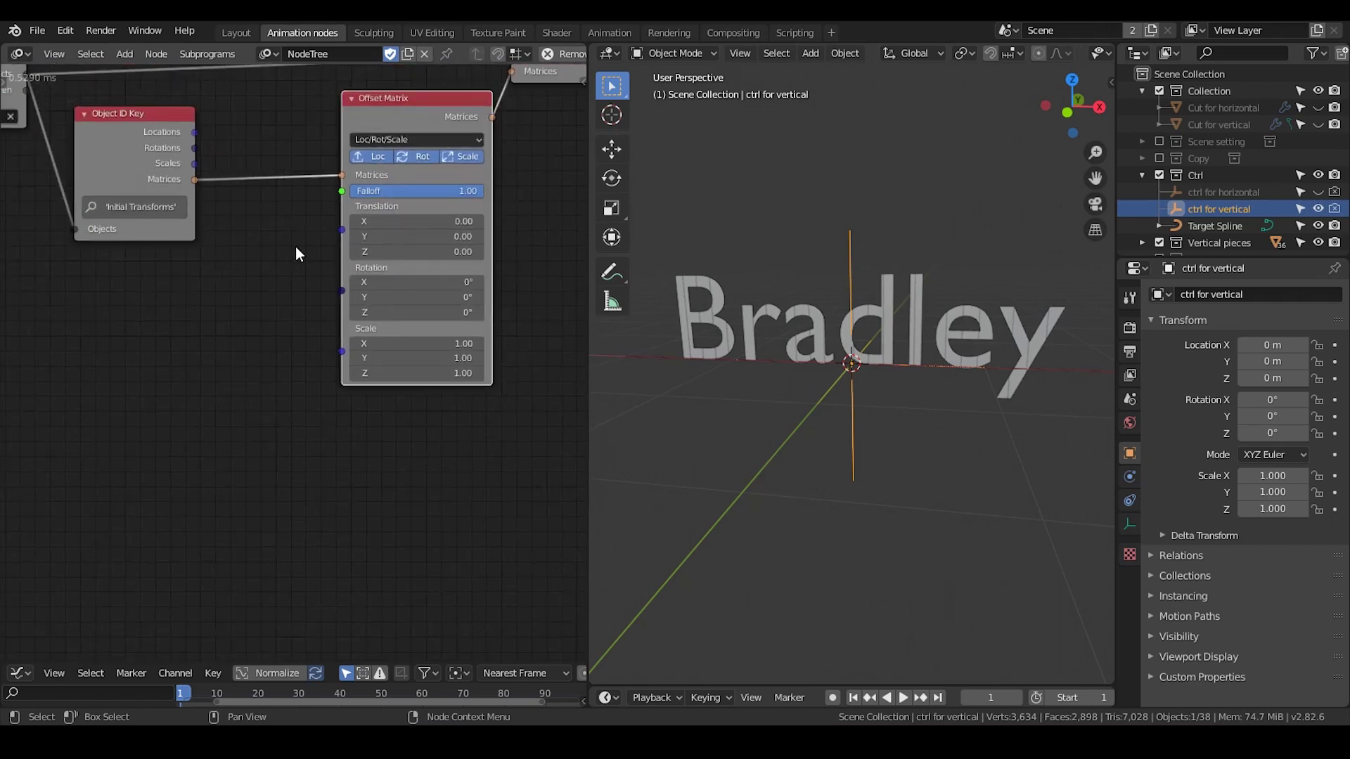
Add an Object Controller Falloff node below Object ID Key and set its type to Directional
key("ctrl+a")
type("object co")
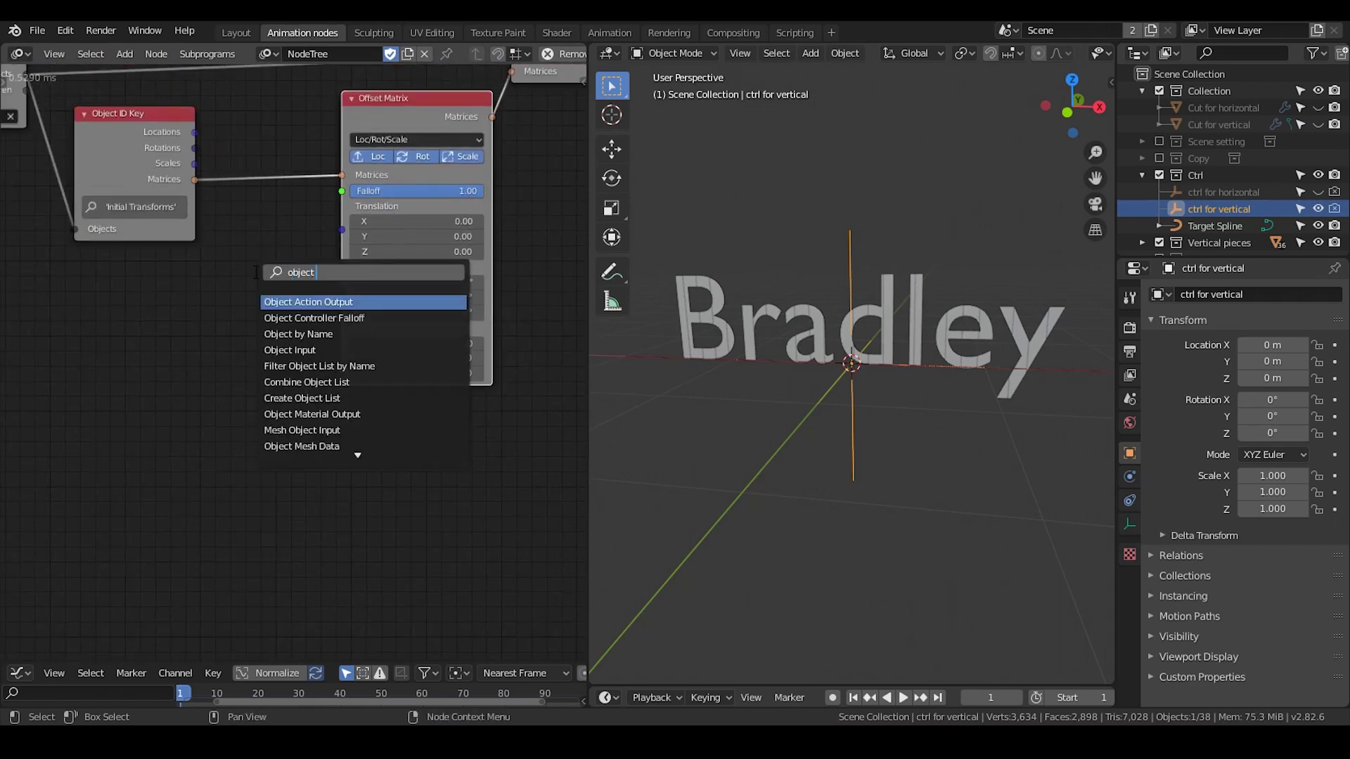
key("Return")
left_click(135, 274)
left_click(169, 314)
left_click(184, 352)
scroll(207, 318, "up", 1)
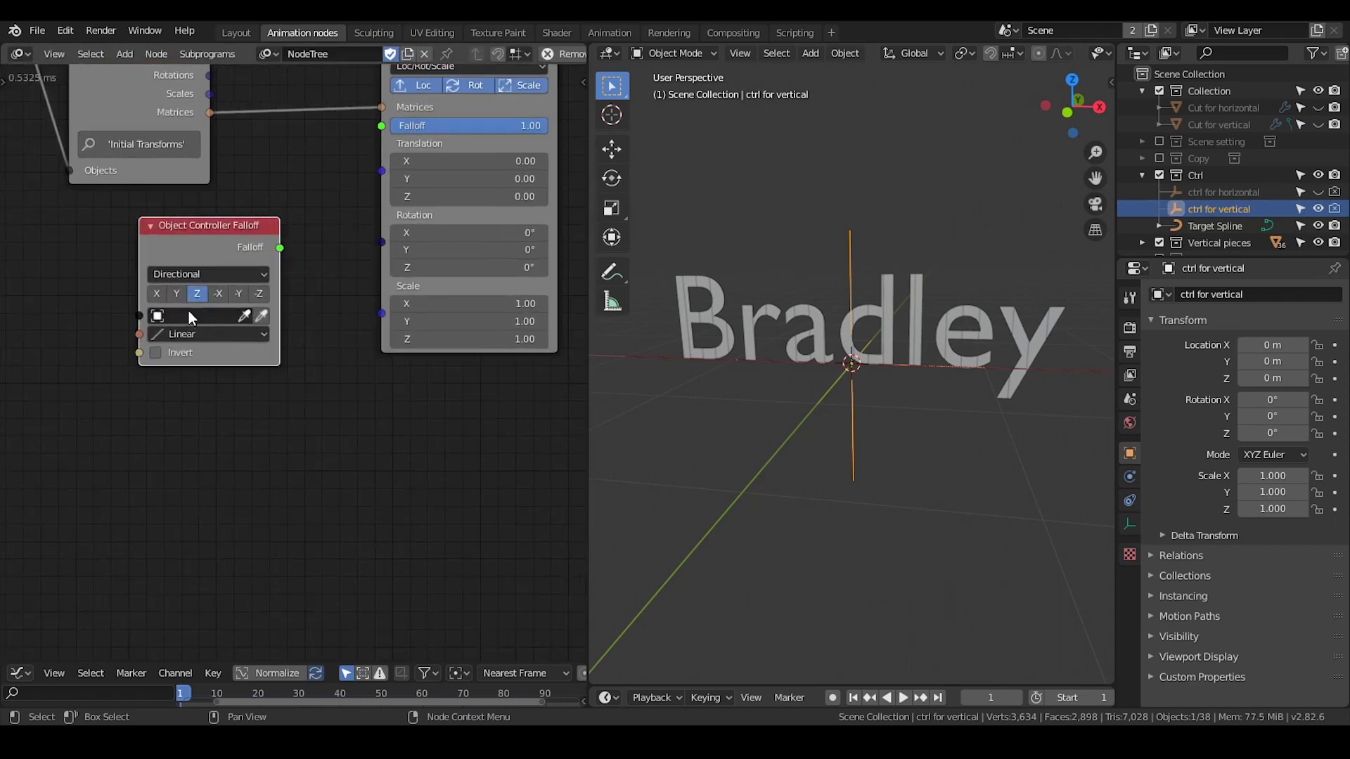
key("g")
key("x")
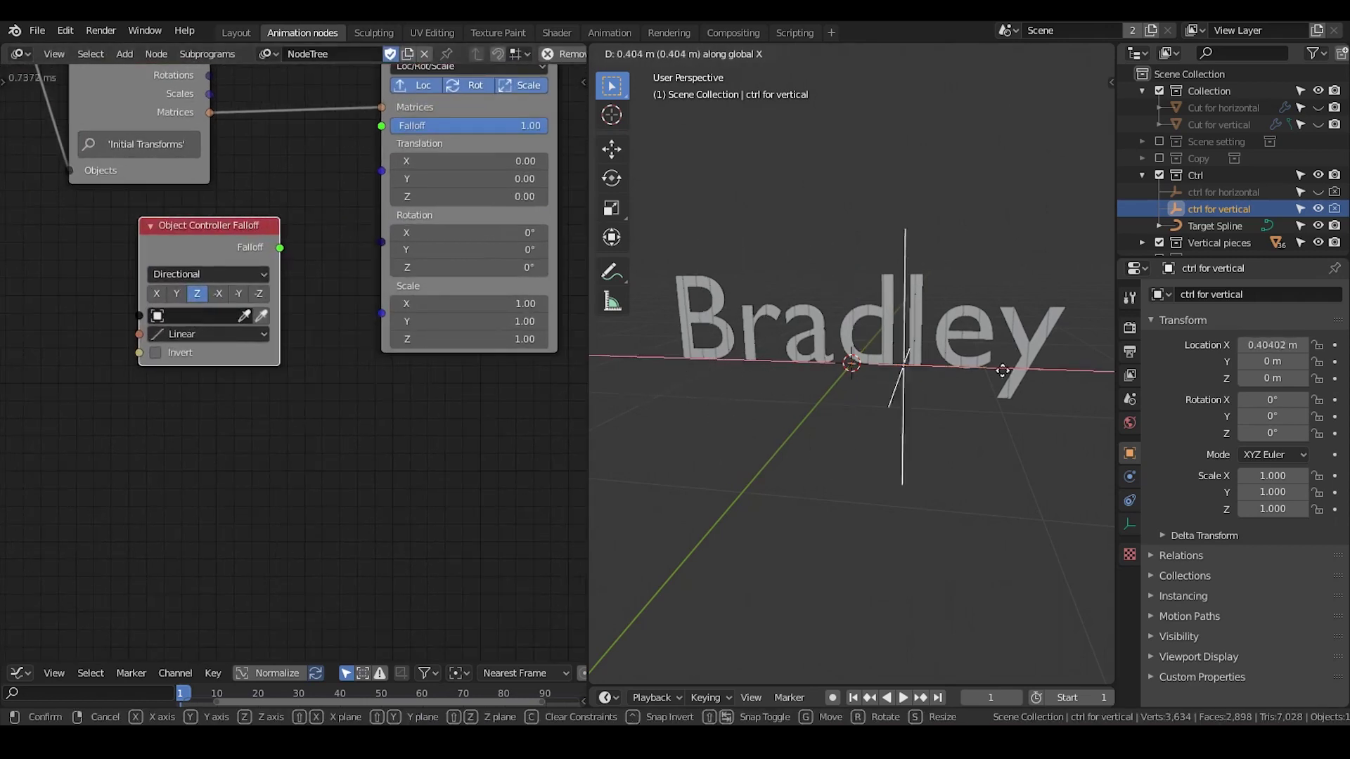
right_click(903, 373)
Set the controller falloff's direction to X and connect its output to Offset Matrix's Falloff input
left_click(156, 293)
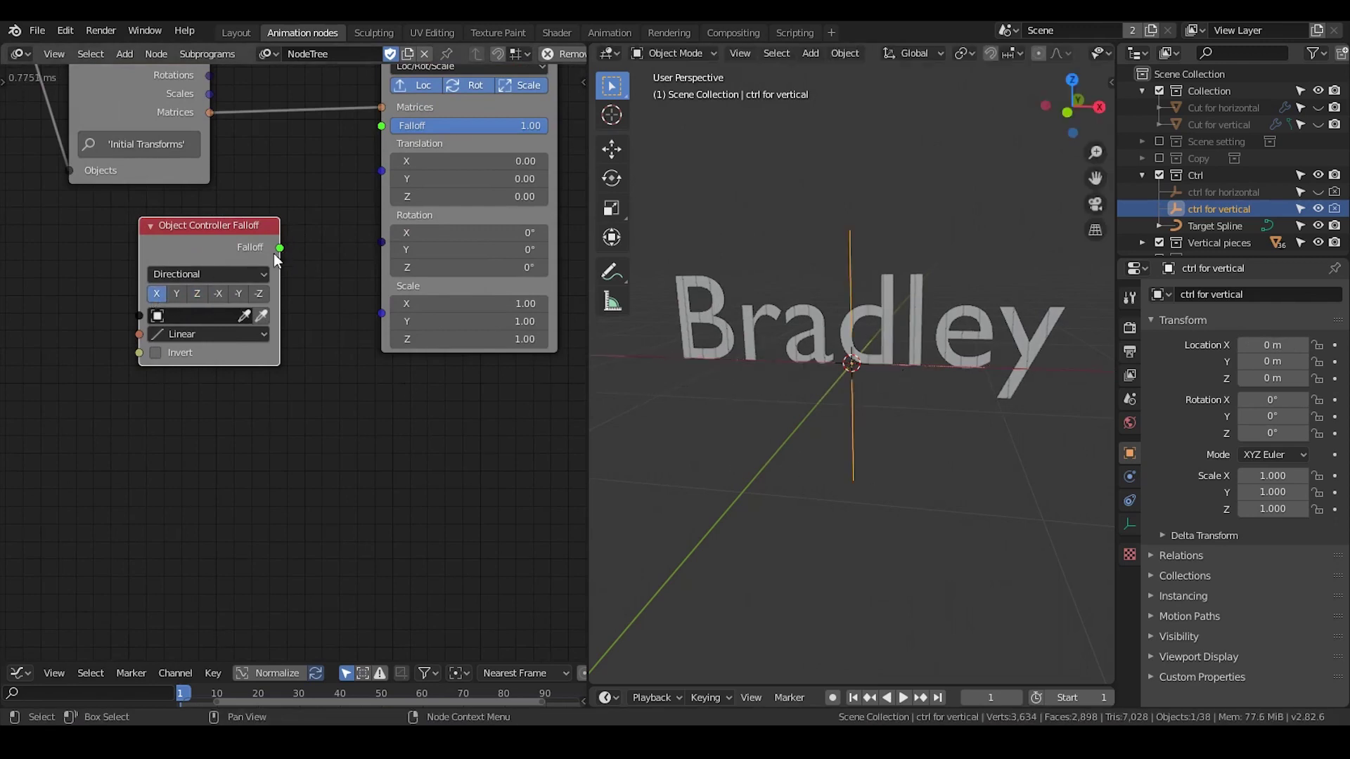
left_click_drag(280, 248, 388, 125)
middle_click_drag(316, 283, 297, 323)
scroll(297, 323, "down", 1)
left_click_drag(216, 285, 191, 278)
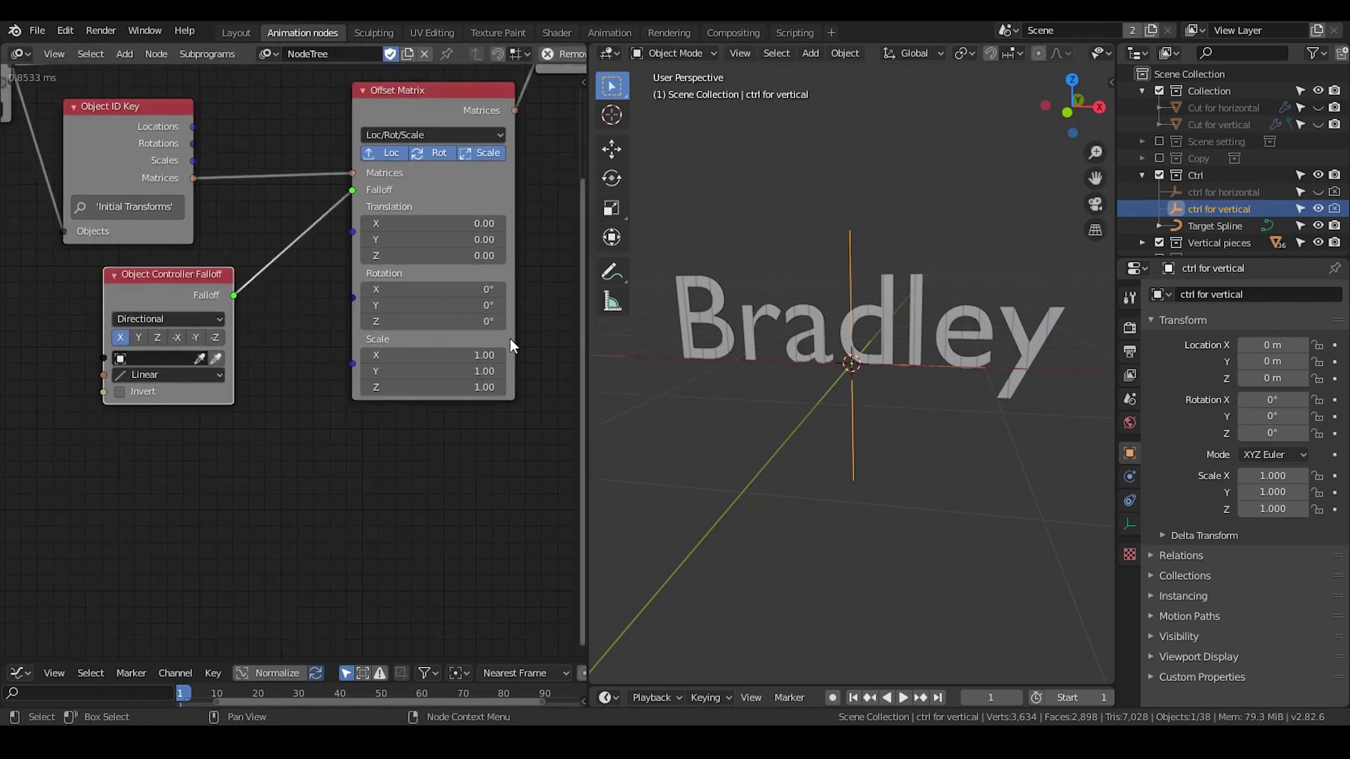
Try an X translation on Offset Matrix and reset it to 0
left_click_drag(425, 227, 457, 226)
left_click(432, 225)
type("0")
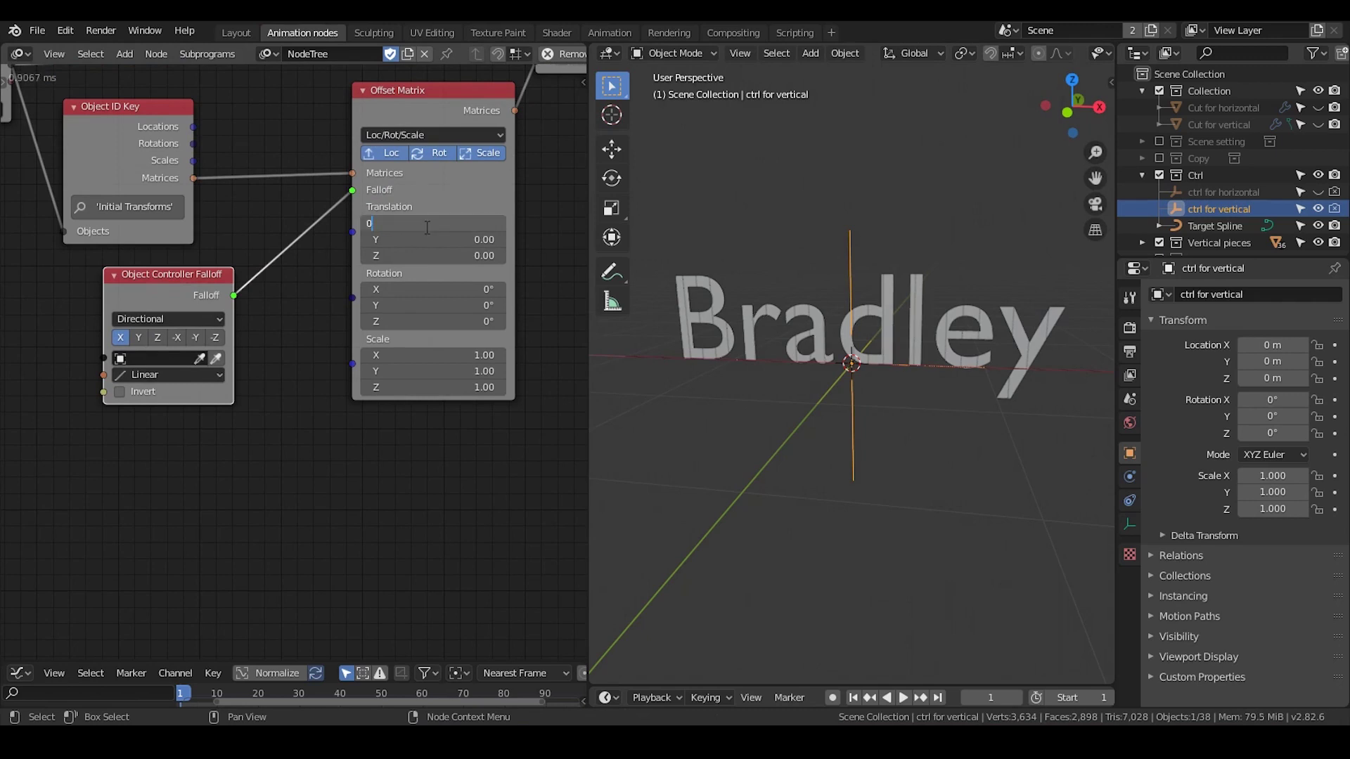
key("Return")
Assign the ctrl for vertical empty as the Object Controller Falloff's controller object
scroll(1200, 216, "down", 1)
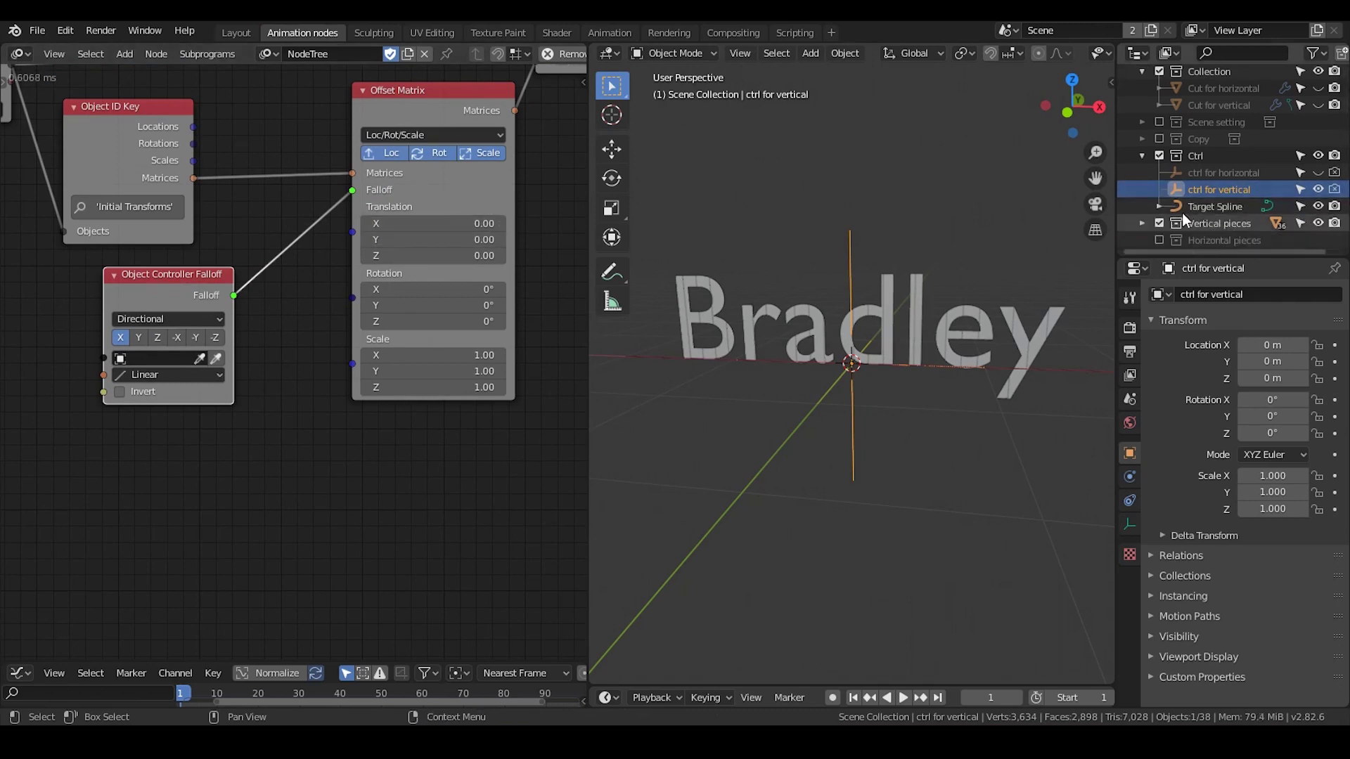
middle_click_drag(249, 240, 328, 220)
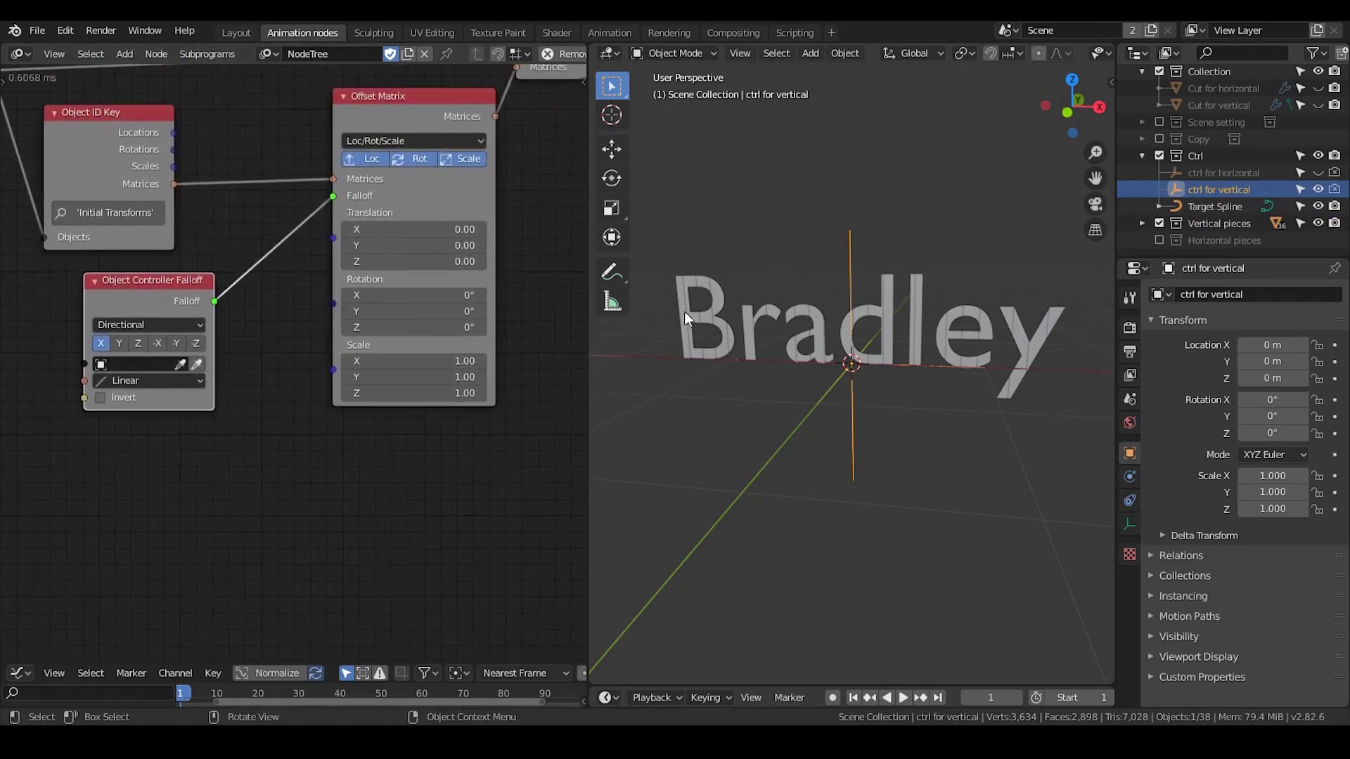
left_click(194, 362)
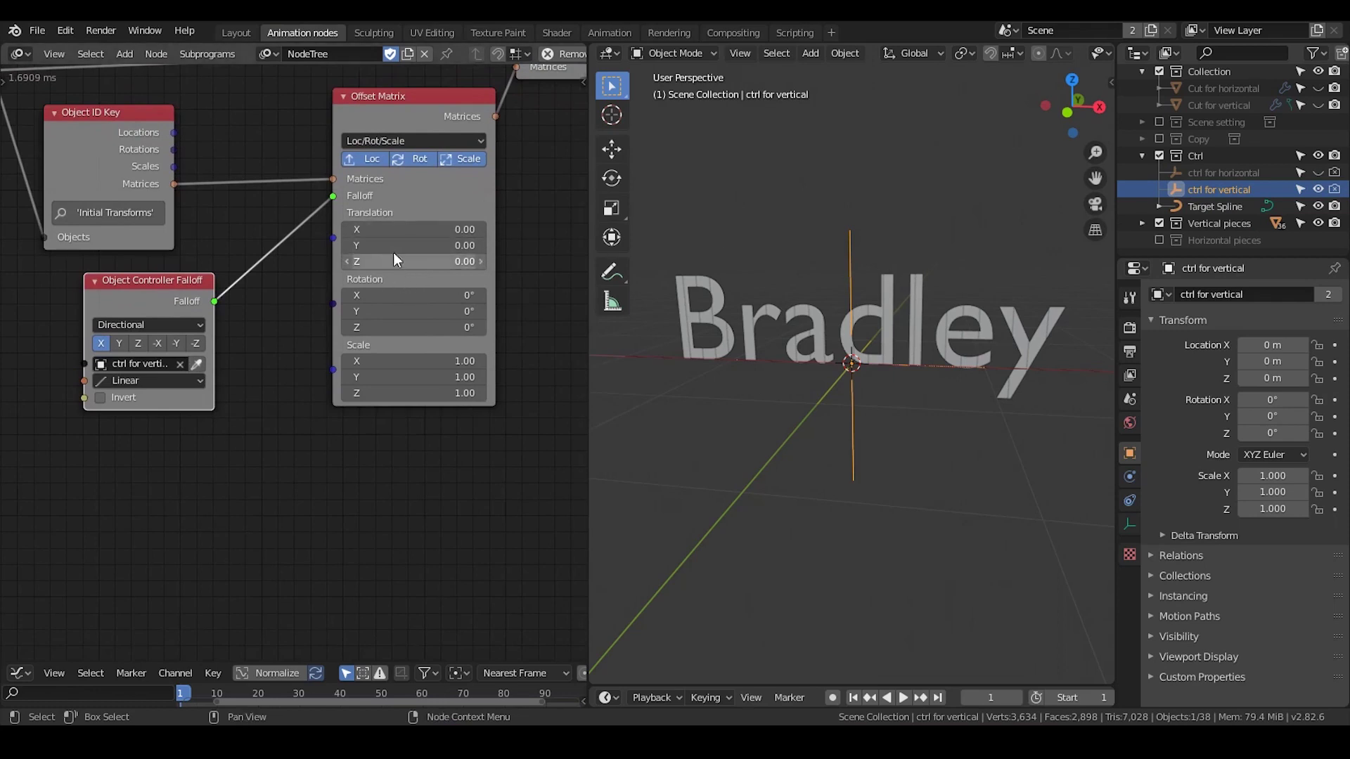
Try Y translations of 20, 1 and 10 on the Offset Matrix node
left_click_drag(393, 246, 460, 246)
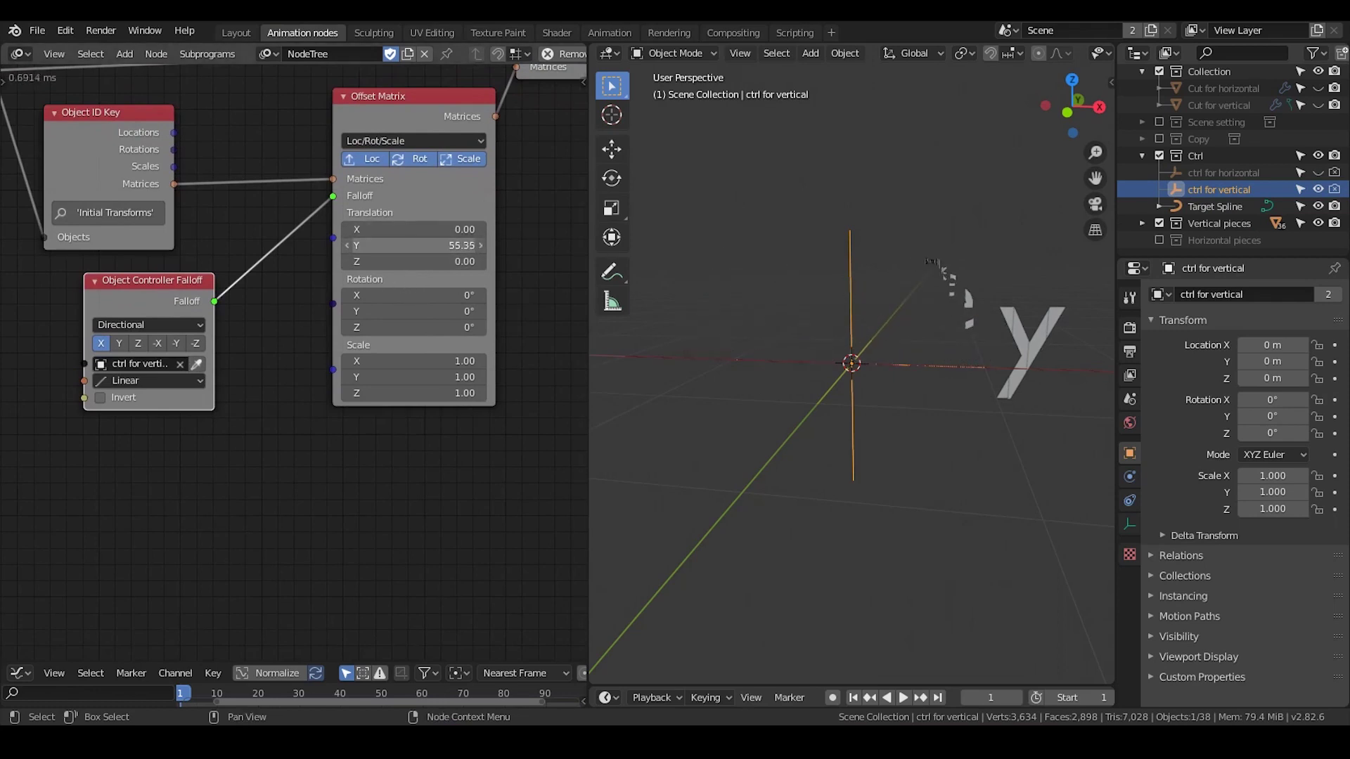
left_click(416, 245)
type("20")
key("Return")
left_click(415, 245)
type("1")
key("Return")
left_click(415, 245)
type("10")
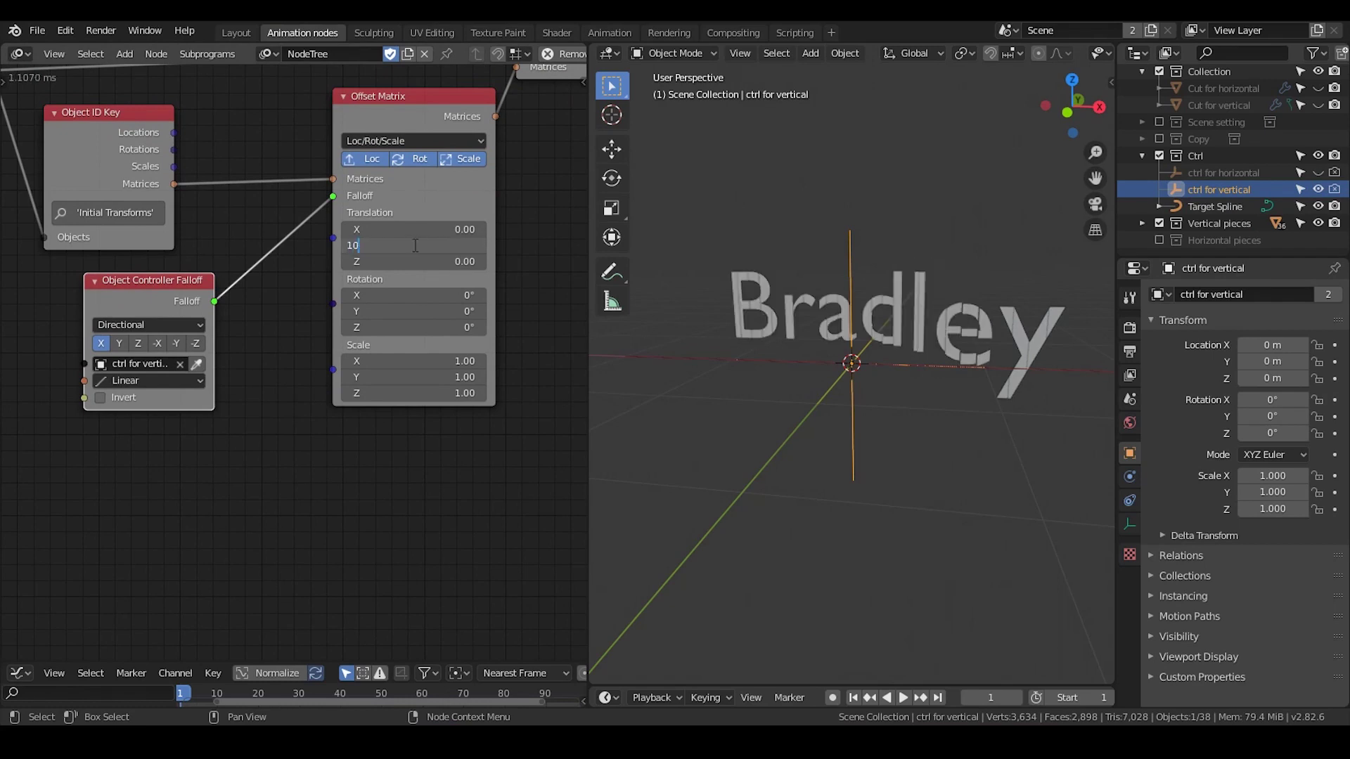
key("Return")
Set the Offset Matrix translation to 5 on Y and about 3.39 on Z
left_click(415, 246)
type("5")
key("Return")
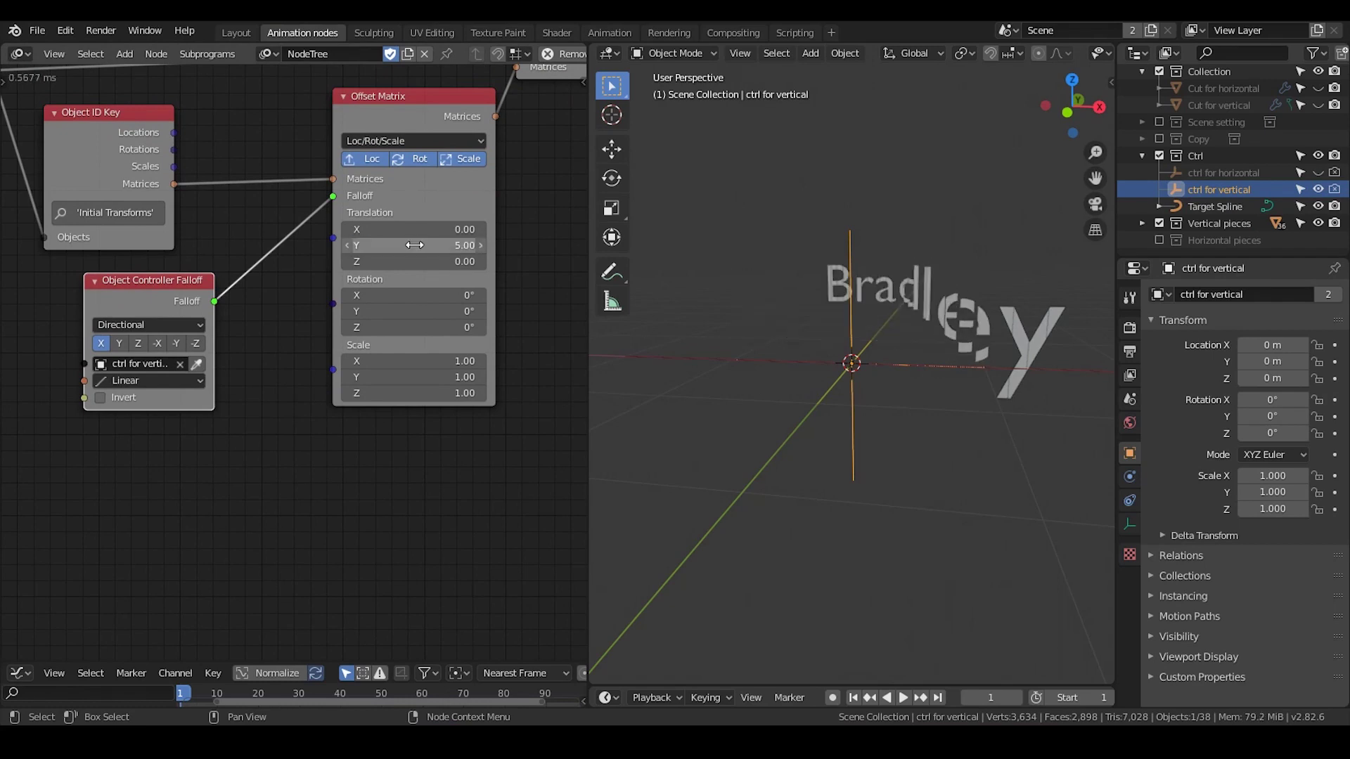
left_click_drag(413, 261, 467, 261)
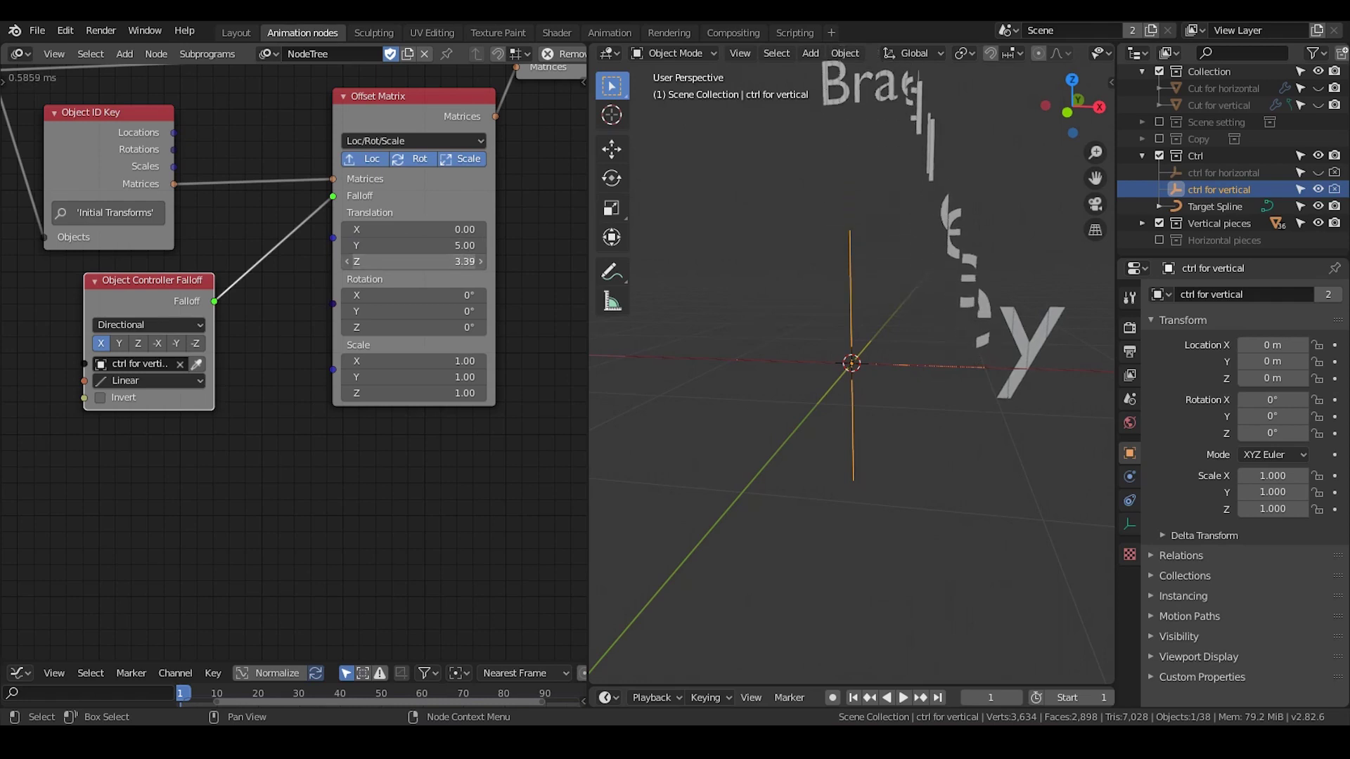
mouse_move(909, 328)
middle_mouse_down()
mouse_move(884, 330)
mouse_move(906, 330)
middle_mouse_up()
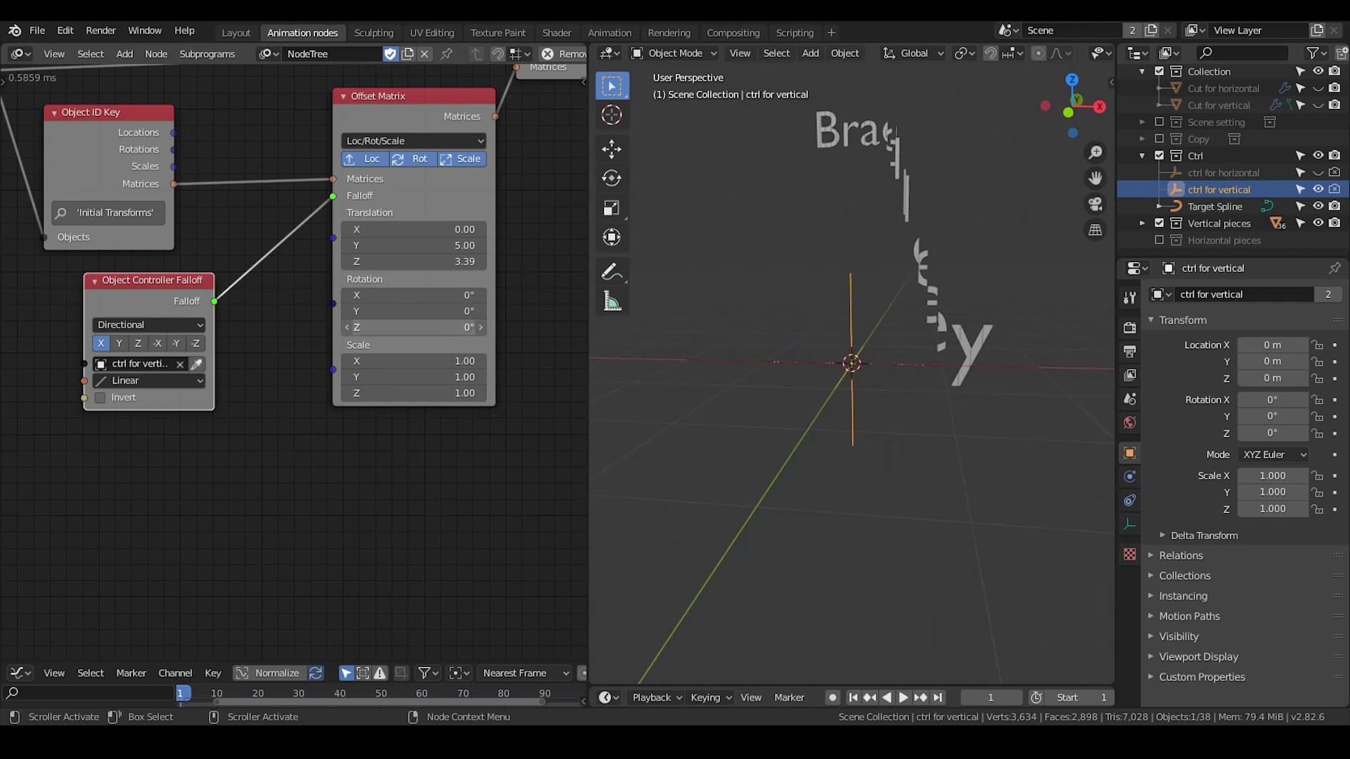
Try an X rotation of 360° on Offset Matrix, then set it to 720°
left_click_drag(388, 296, 504, 295)
left_click(396, 296)
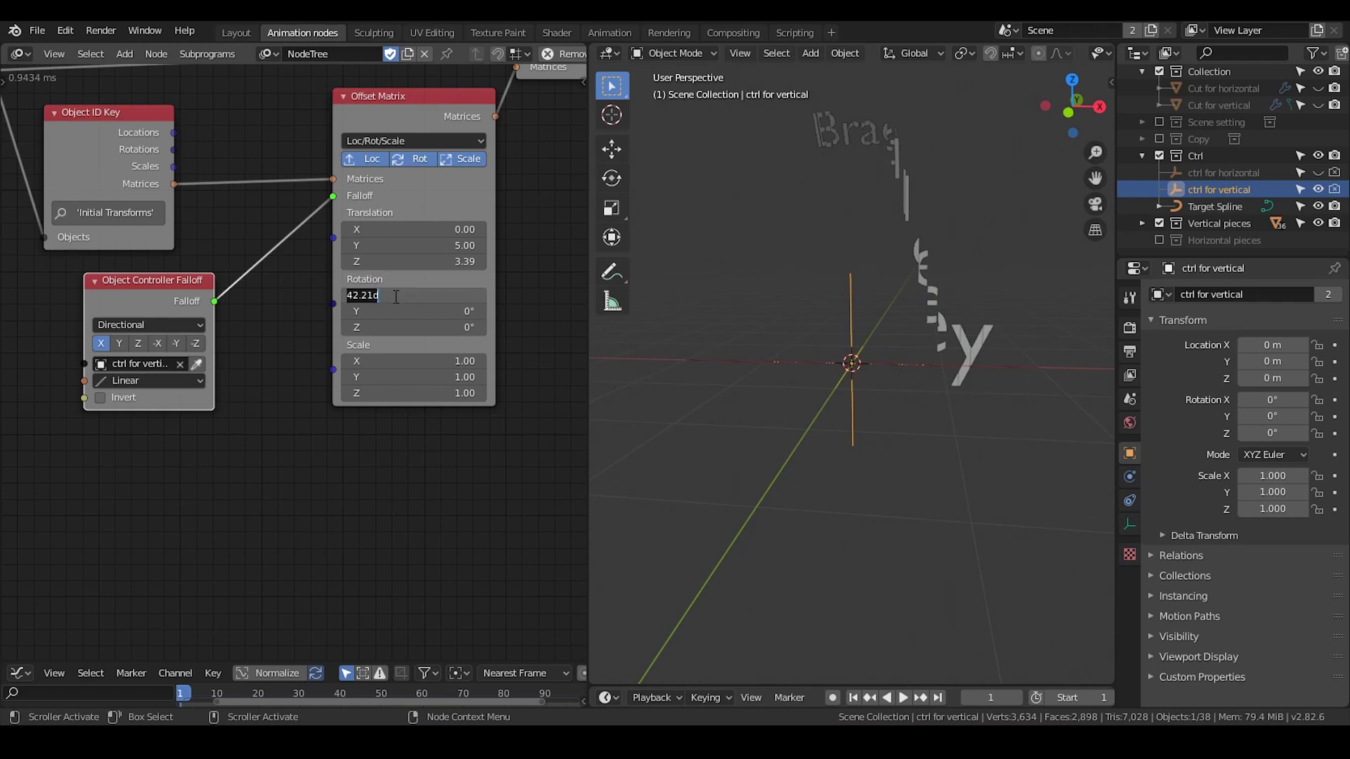
type("360")
key("Return")
left_click(396, 296)
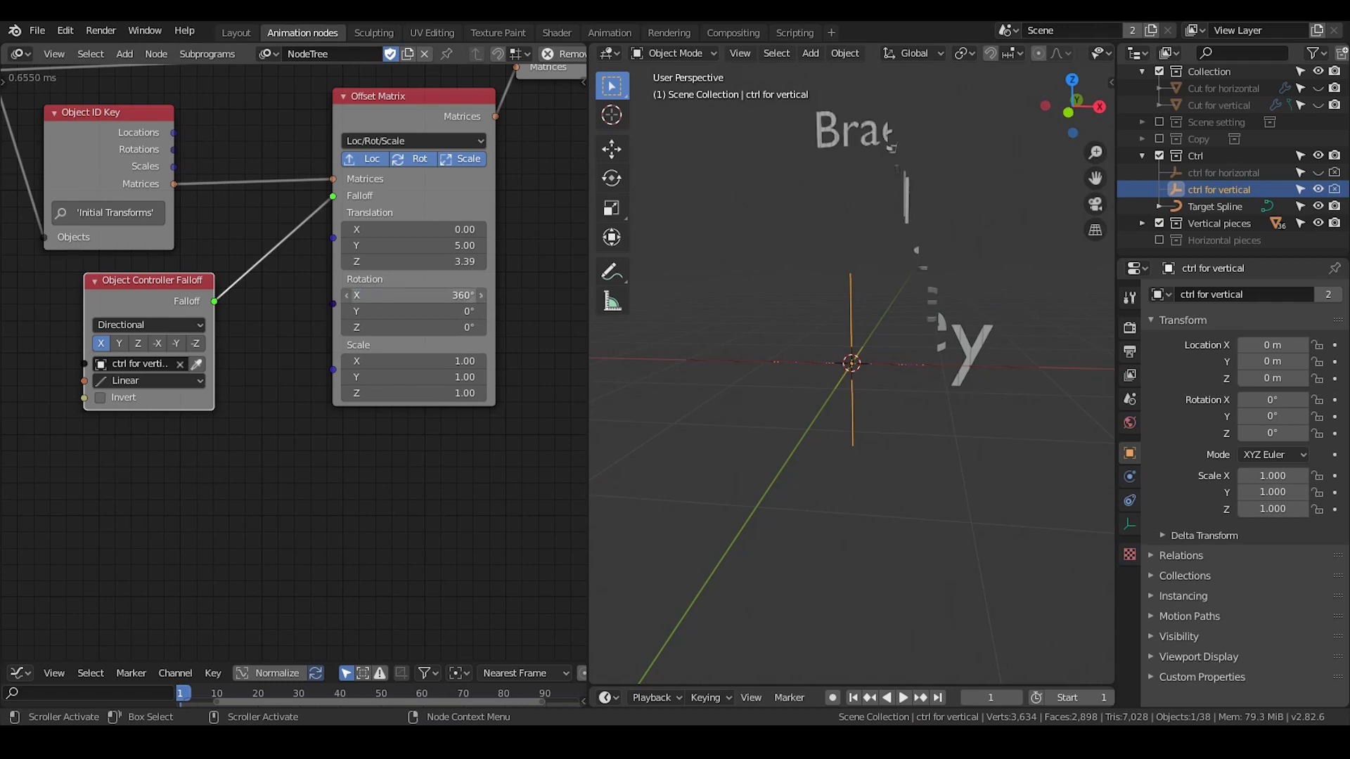
type("720")
key("Return")
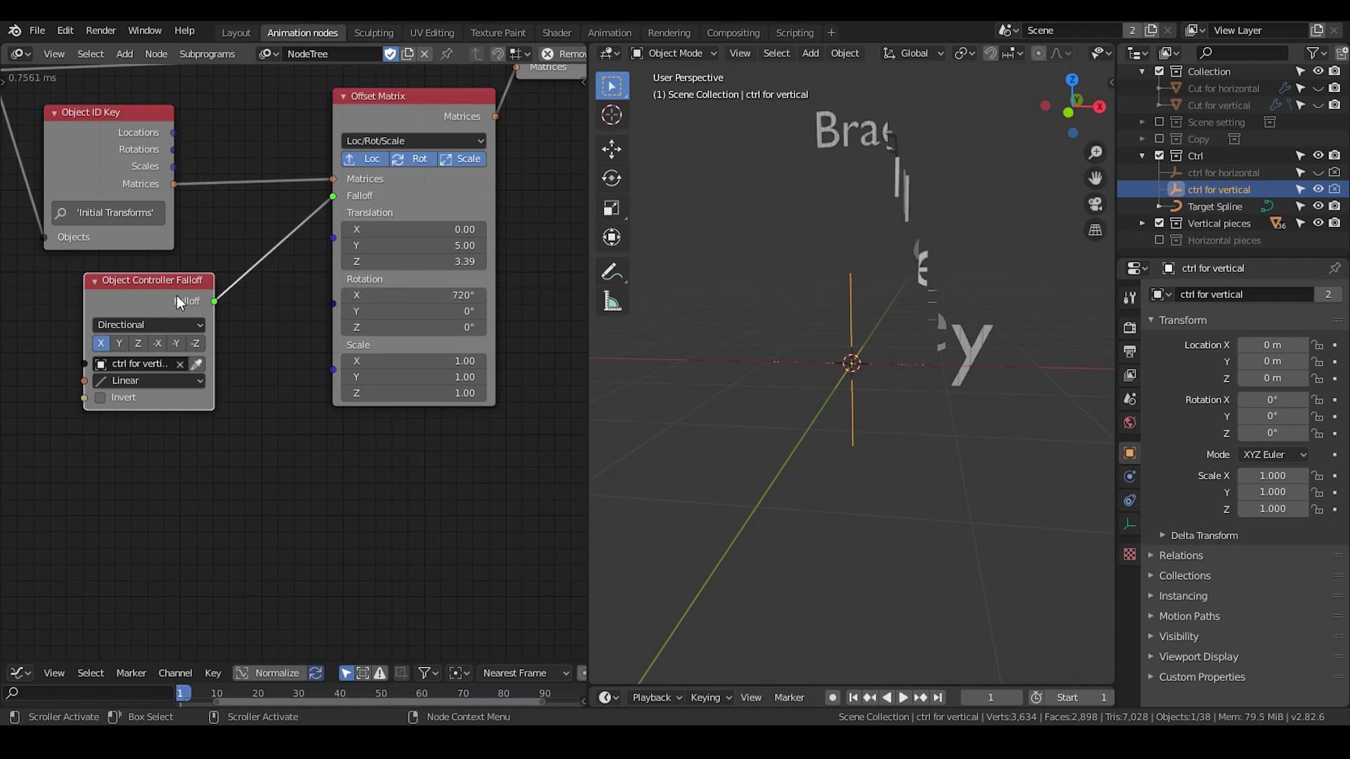
Space out the Object Controller Falloff, Offset Matrix and Object ID Key nodes to make room between them
left_click_drag(200, 292, 124, 294)
left_click_drag(379, 163, 324, 156)
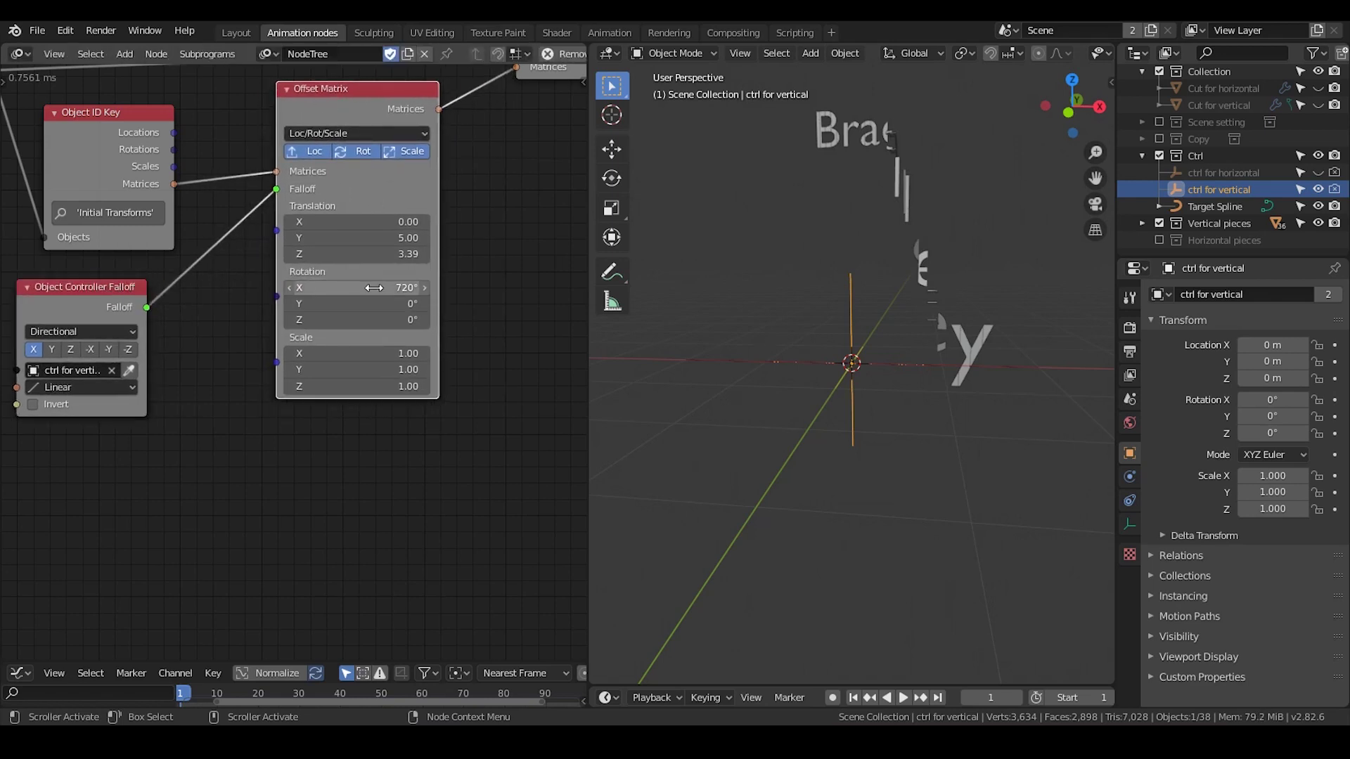
middle_click_drag(148, 186, 253, 191)
left_click_drag(226, 156, 200, 143)
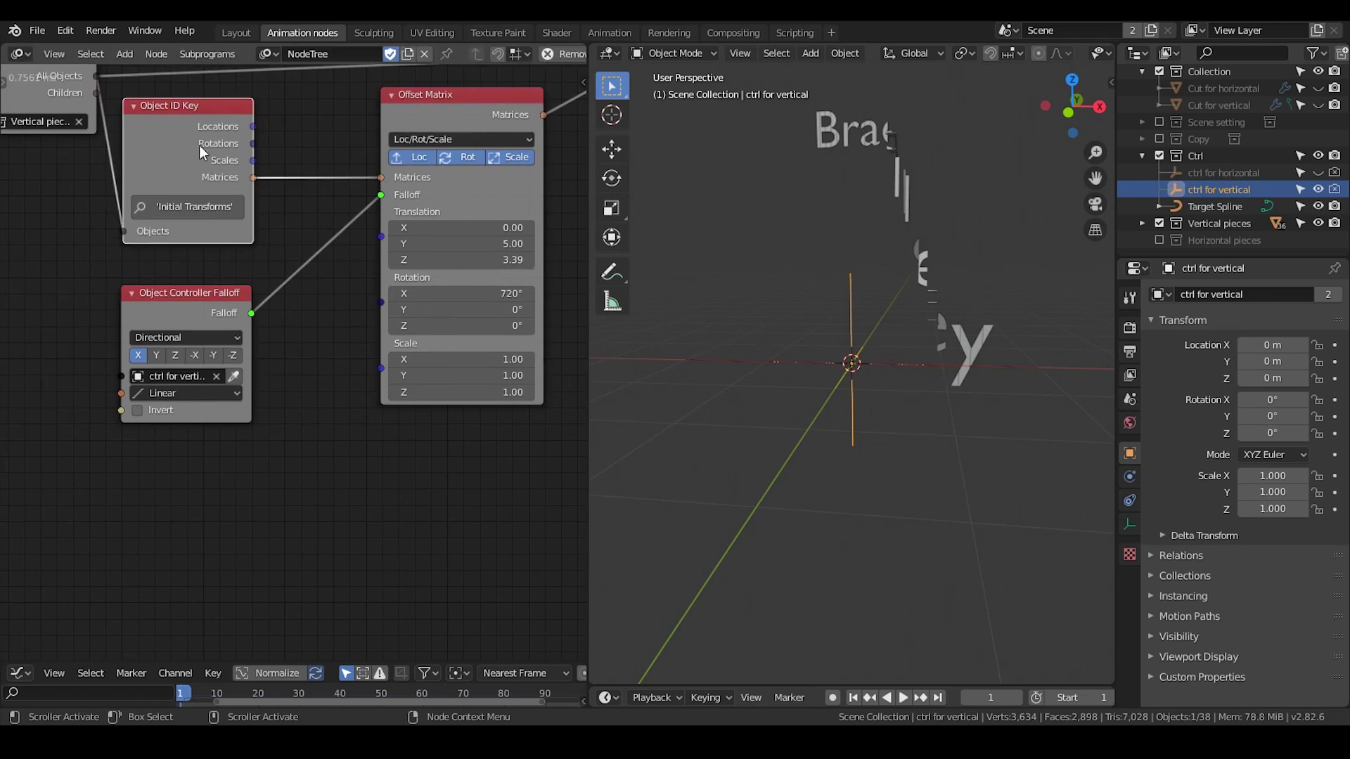
left_click_drag(209, 299, 156, 316)
key("ctrl+a")
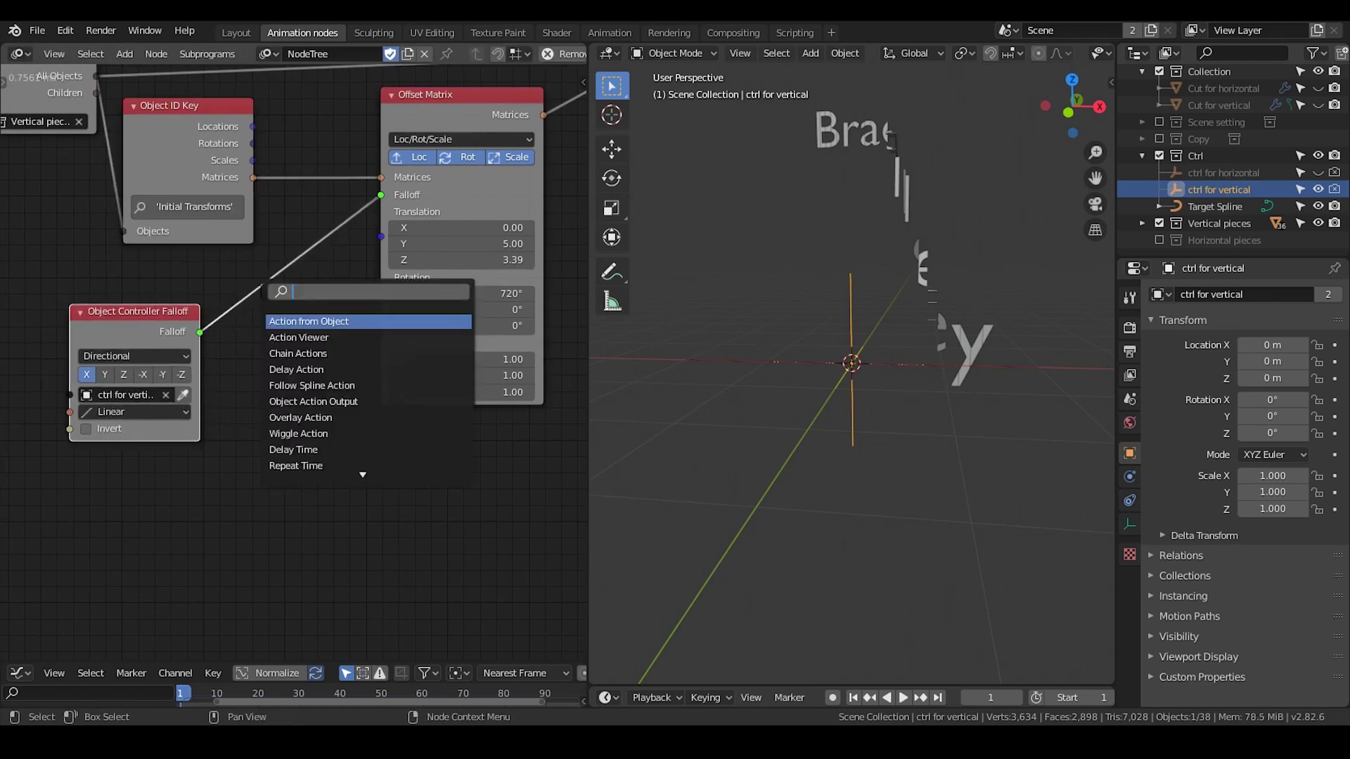
key("Escape")
Test the falloff by sliding the ctrl for vertical empty along X, ending at about -2.2 m
key("g")
key("x")
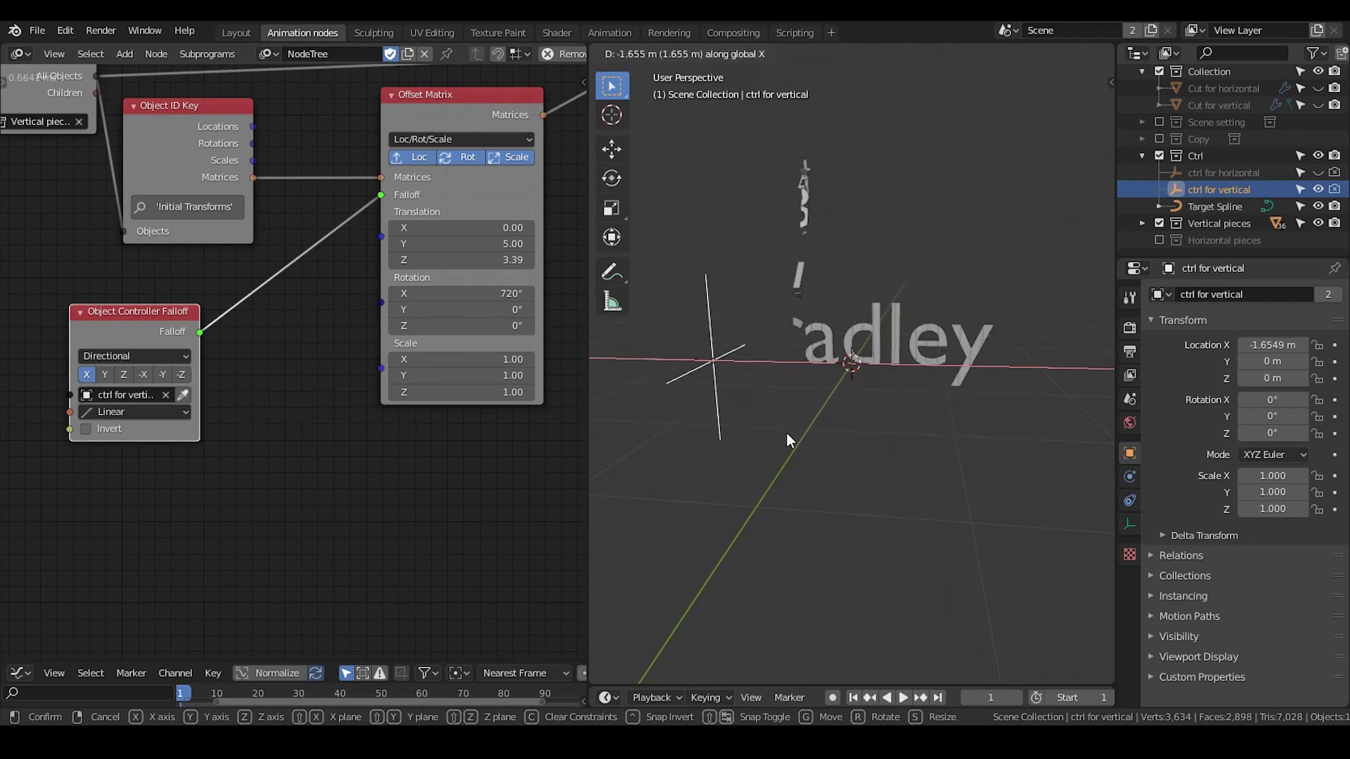
left_click(960, 381)
key("g")
key("x")
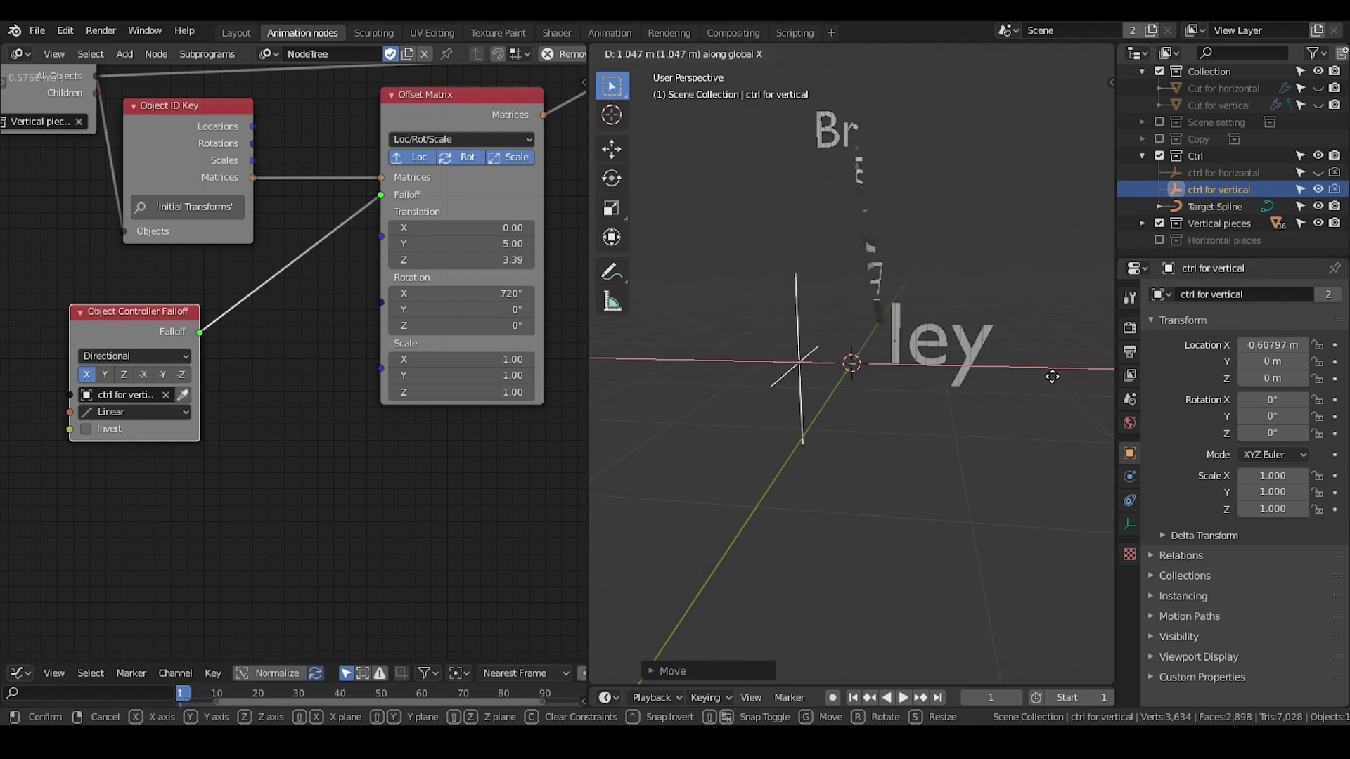
left_click(916, 391)
scroll(838, 403, "up", 3)
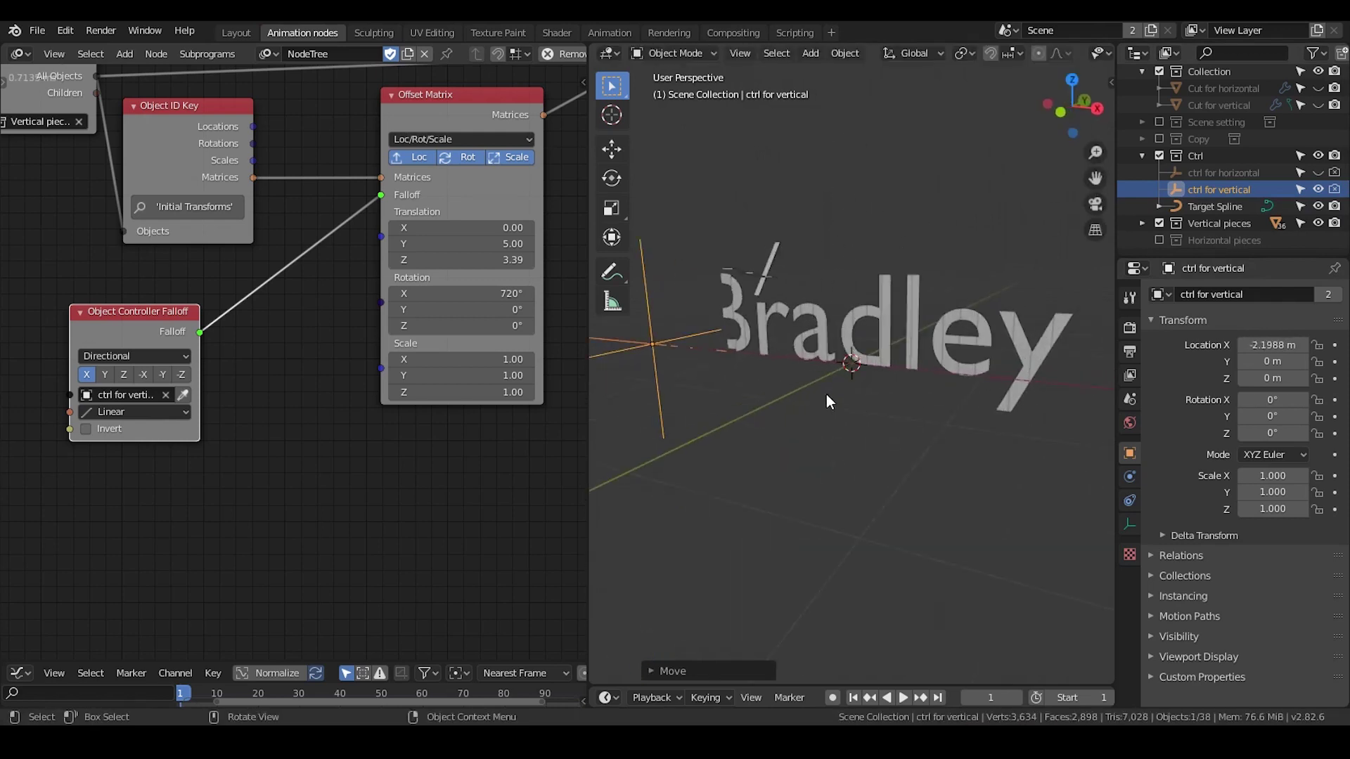
Move the ctrl for vertical empty along X to about -1.19 m
key("g")
key("x")
left_click(905, 397)
middle_click_drag(906, 398, 901, 361)
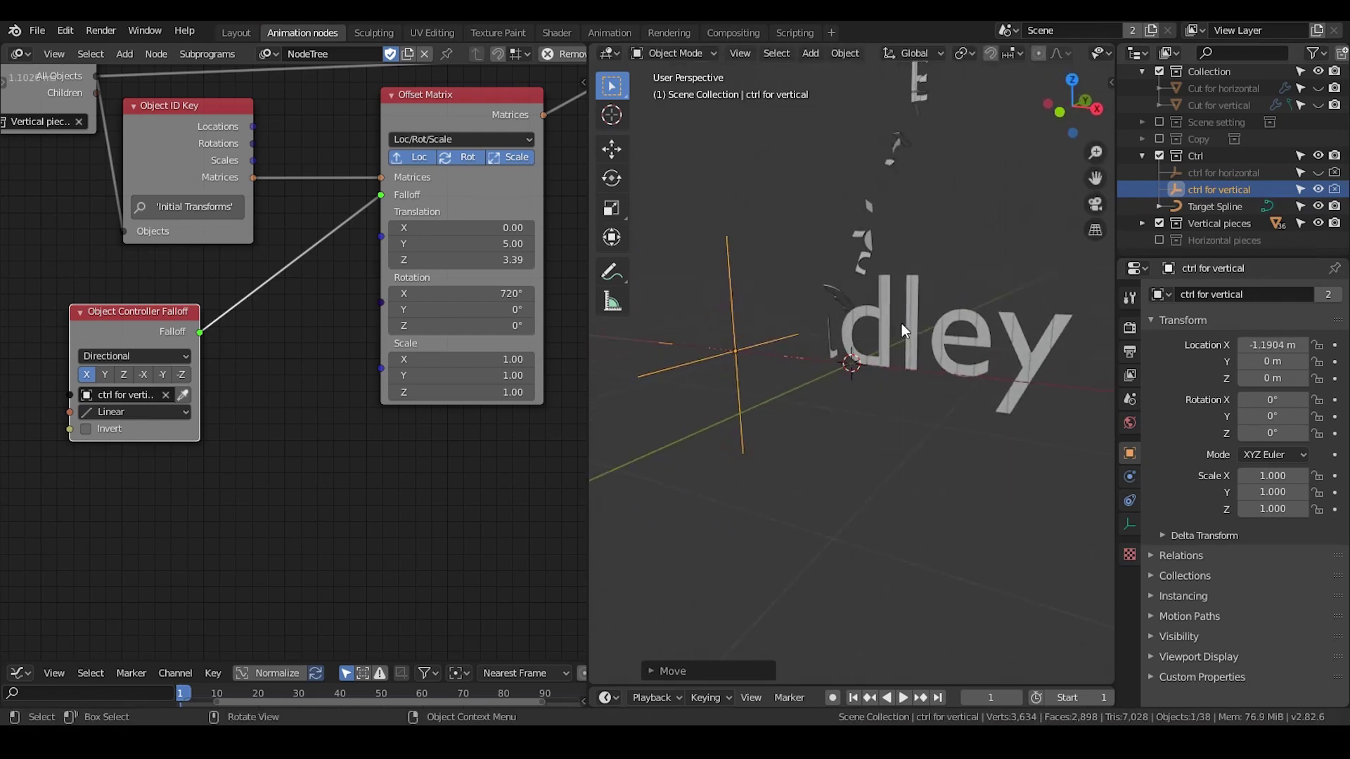
Insert an Interpolate Falloff node between Object Controller Falloff and Offset Matrix
left_click_drag(140, 338, 117, 336)
key("ctrl+a")
type("interpol")
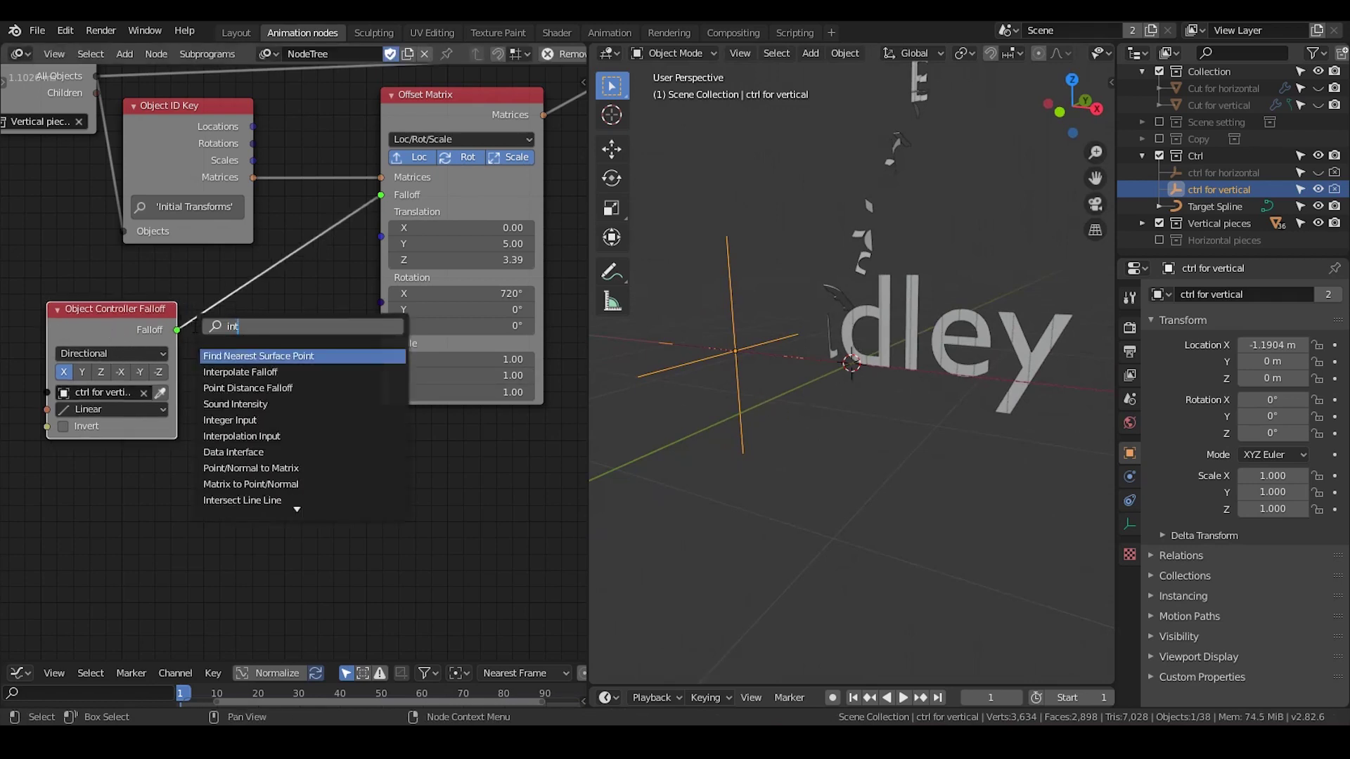
key("Return")
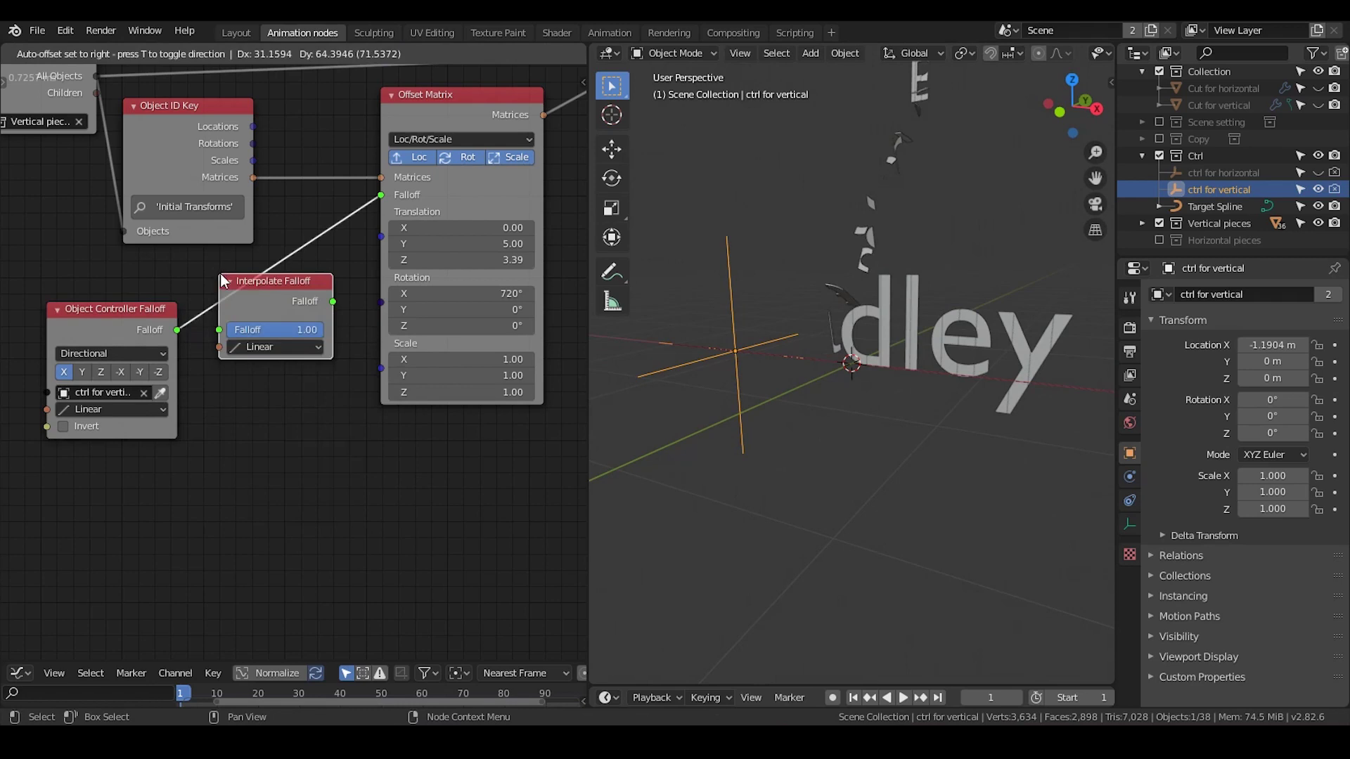
left_click(220, 278)
left_click_drag(273, 288, 270, 280)
Inspect the Interpolate Falloff output with a temporary Viewer node and delete that viewer
left_click(284, 377)
left_click(401, 404)
middle_click_drag(392, 415, 305, 302)
scroll(309, 306, "up", 2)
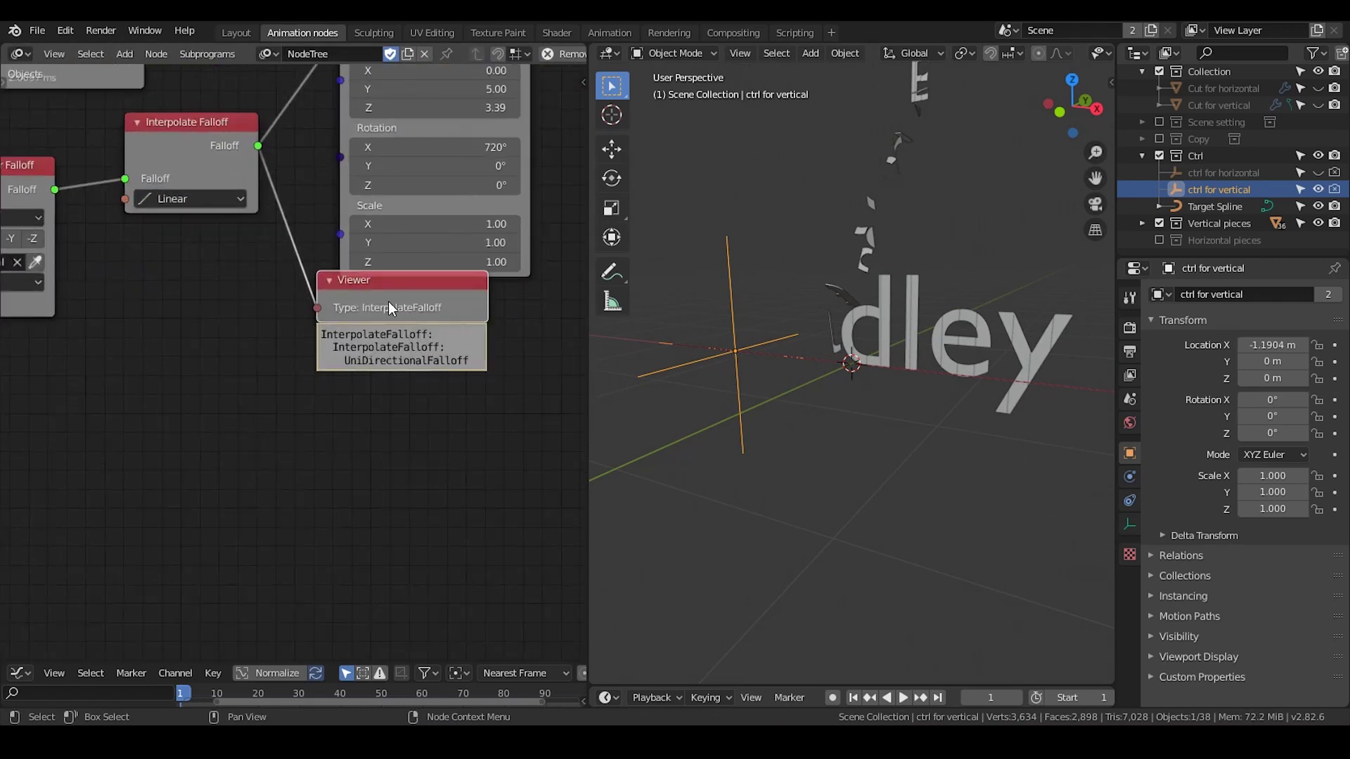
key("x")
Reposition the Interpolate Falloff node beside the controller falloff and look over the displaced letter pieces
left_click_drag(185, 149, 180, 173)
middle_click_drag(191, 267, 213, 303)
scroll(212, 303, "down", 2)
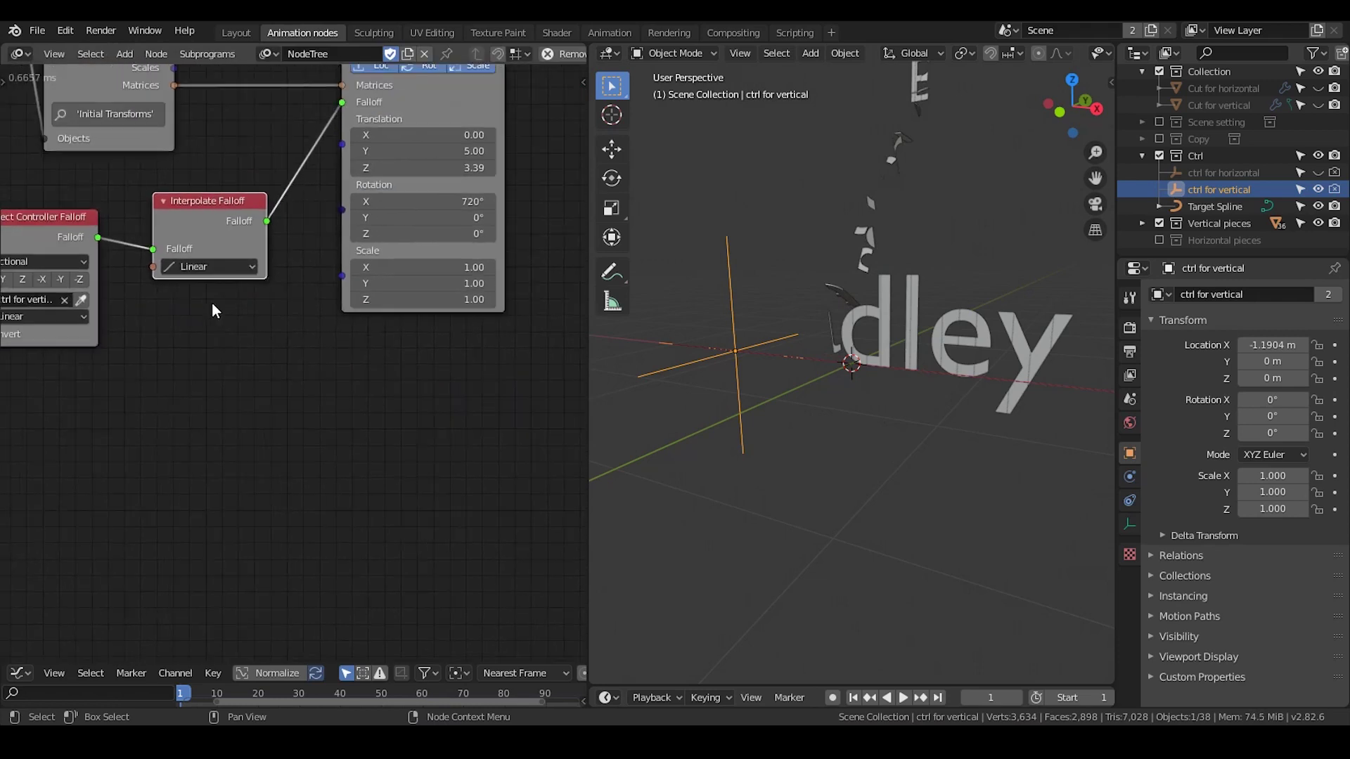
middle_click_drag(786, 376, 804, 380)
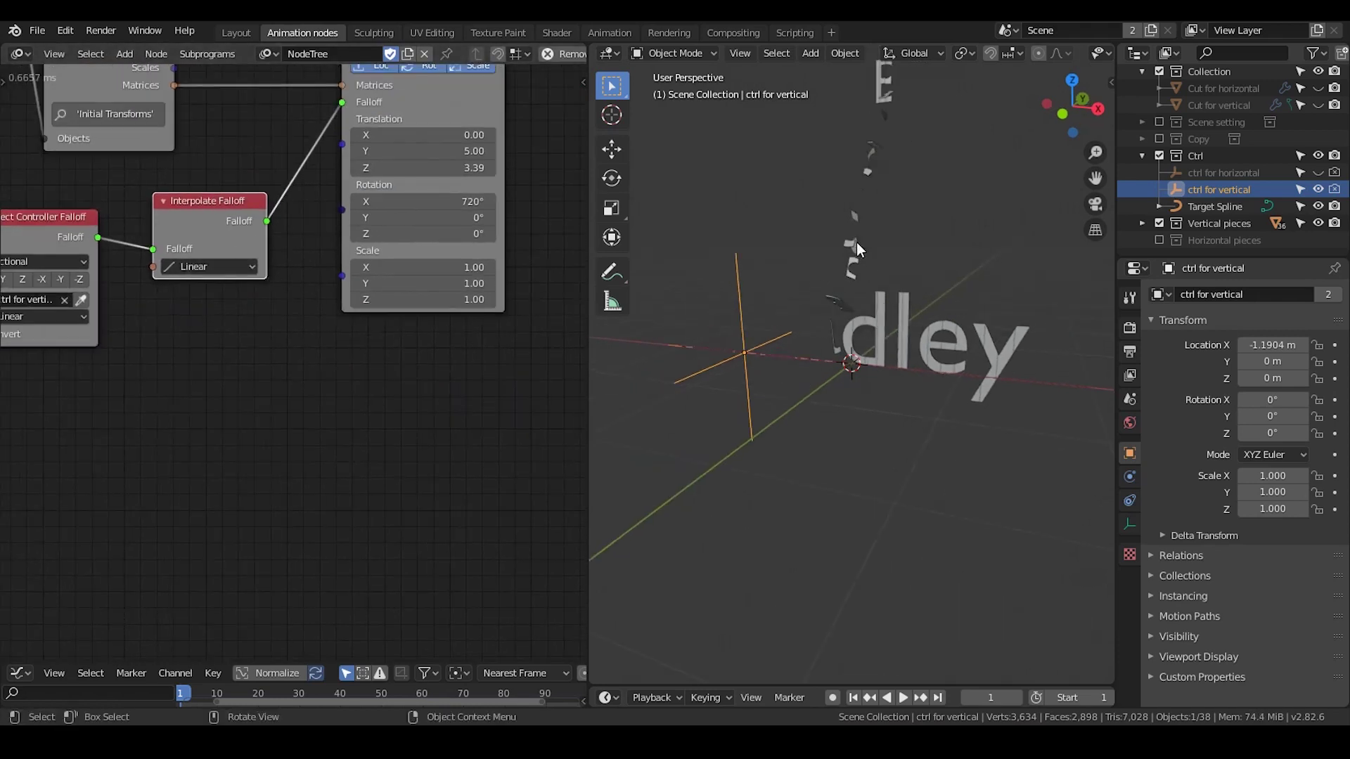
Move the ctrl for vertical empty along X to about -1.69 m
middle_click_drag(851, 266, 835, 265)
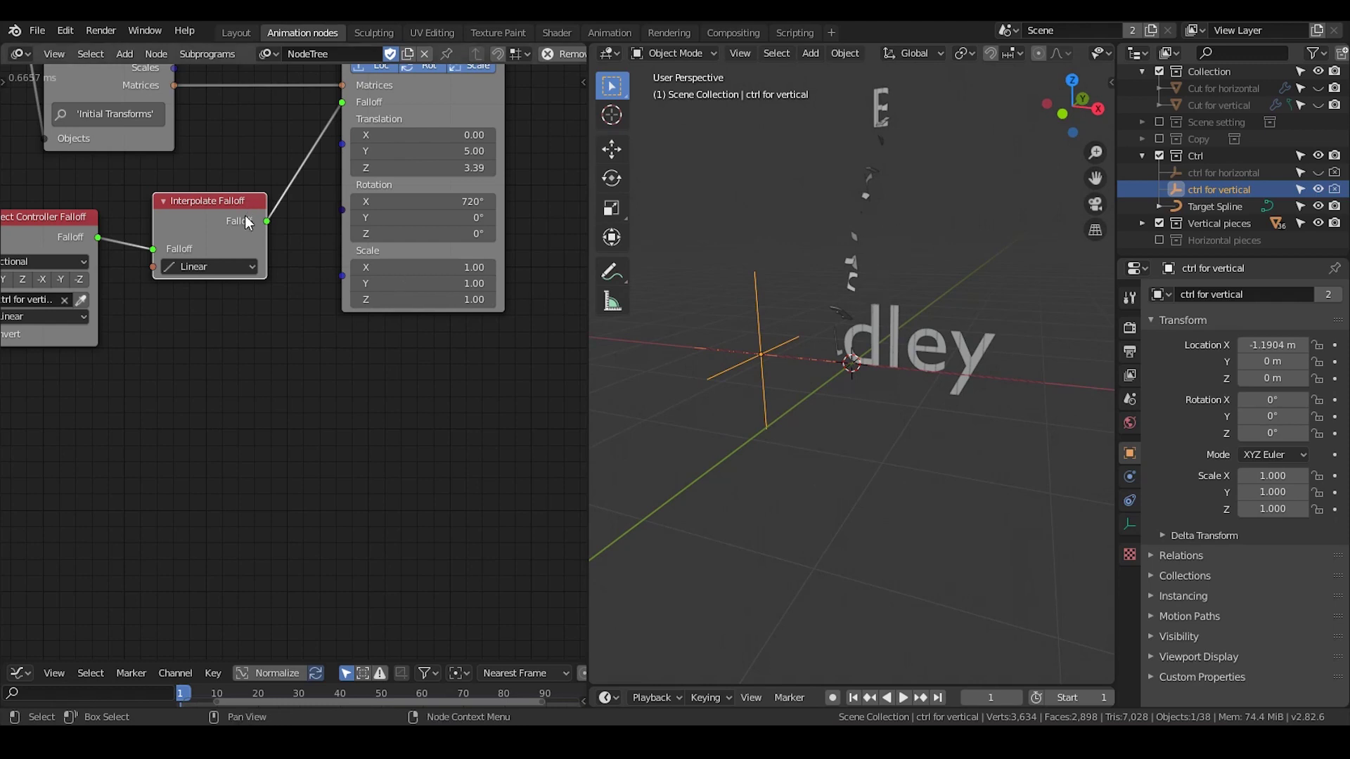
left_click_drag(247, 206, 249, 188)
key("g")
key("x")
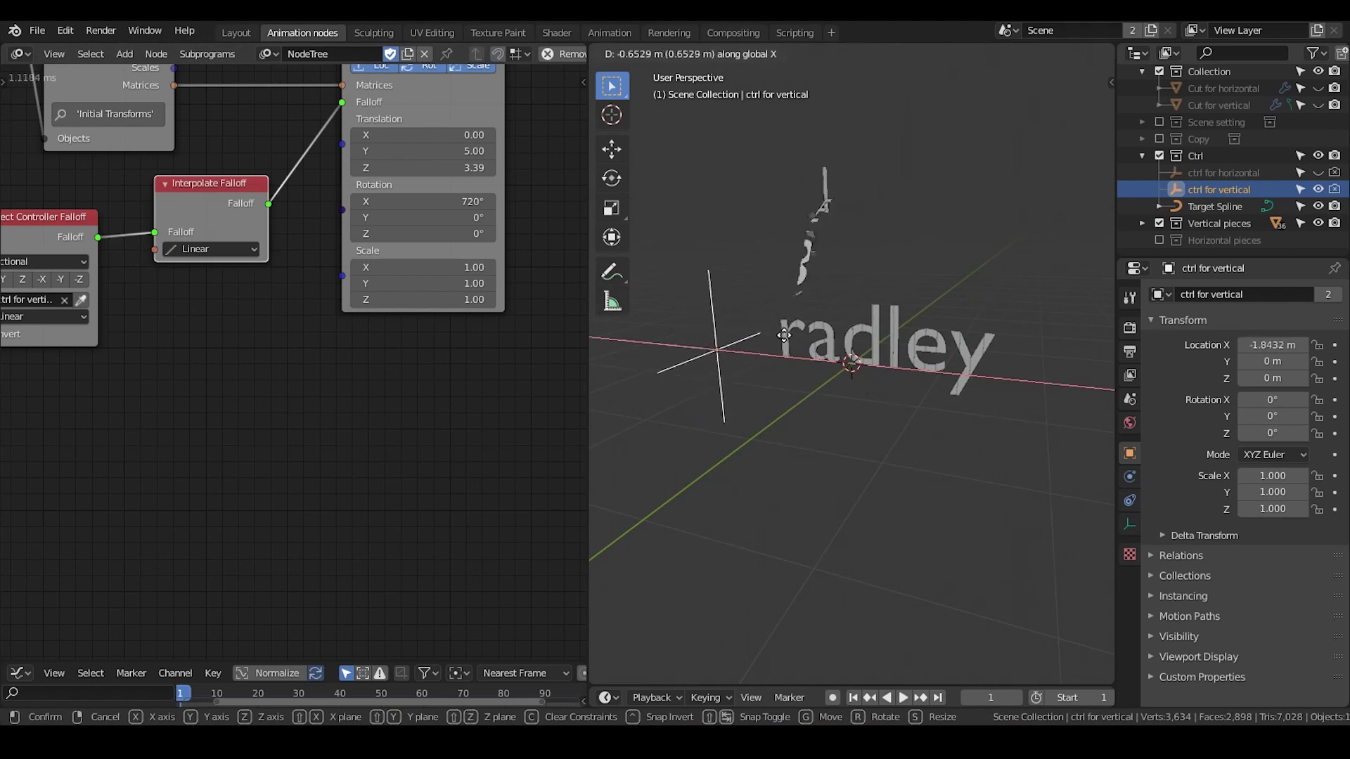
left_click(767, 347)
Spread the Object Controller Falloff and Interpolate Falloff nodes apart to make room between them
middle_click_drag(129, 368, 274, 352)
scroll(275, 354, "up", 3)
left_click_drag(367, 141, 382, 149)
left_click_drag(117, 163, 10, 135)
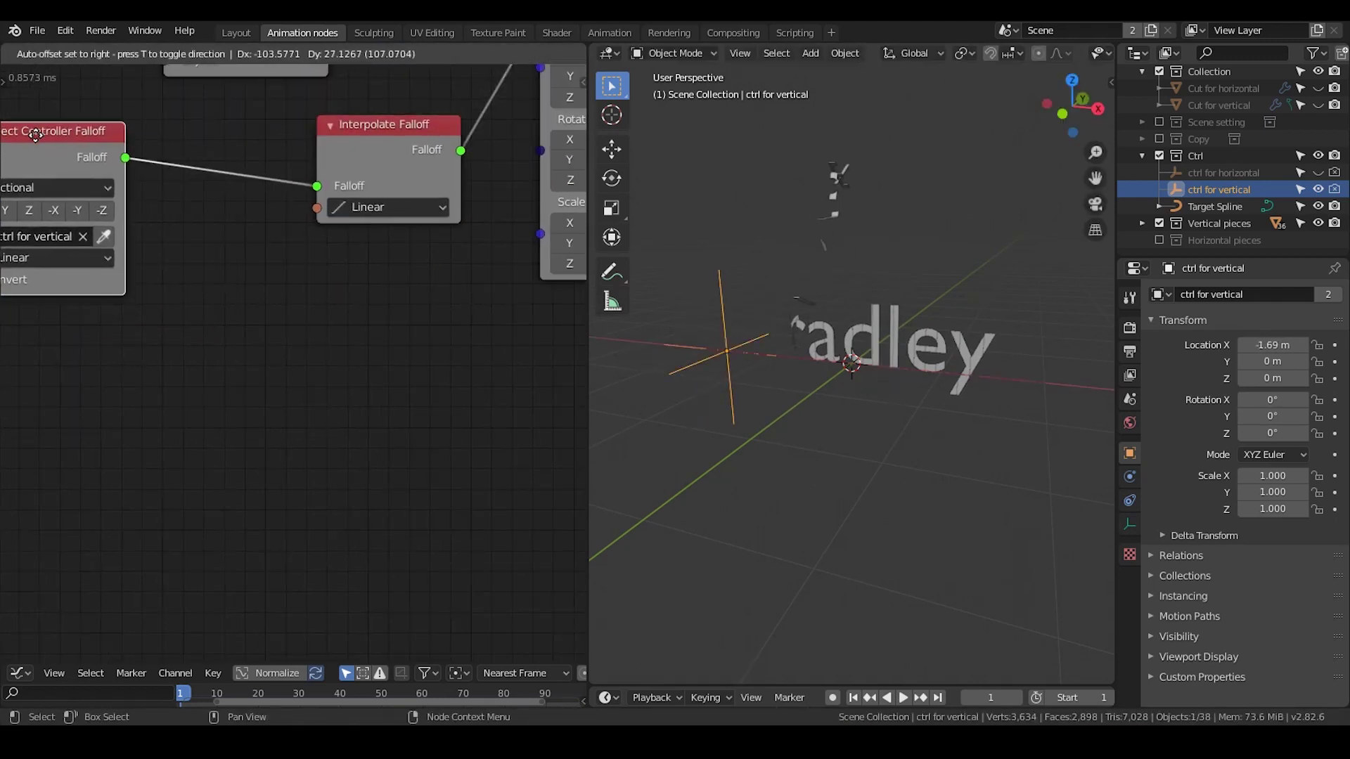
middle_click_drag(232, 287, 252, 288)
Add a Curve Interpolation node below the Object Controller Falloff and delete it again
key("ctrl+a")
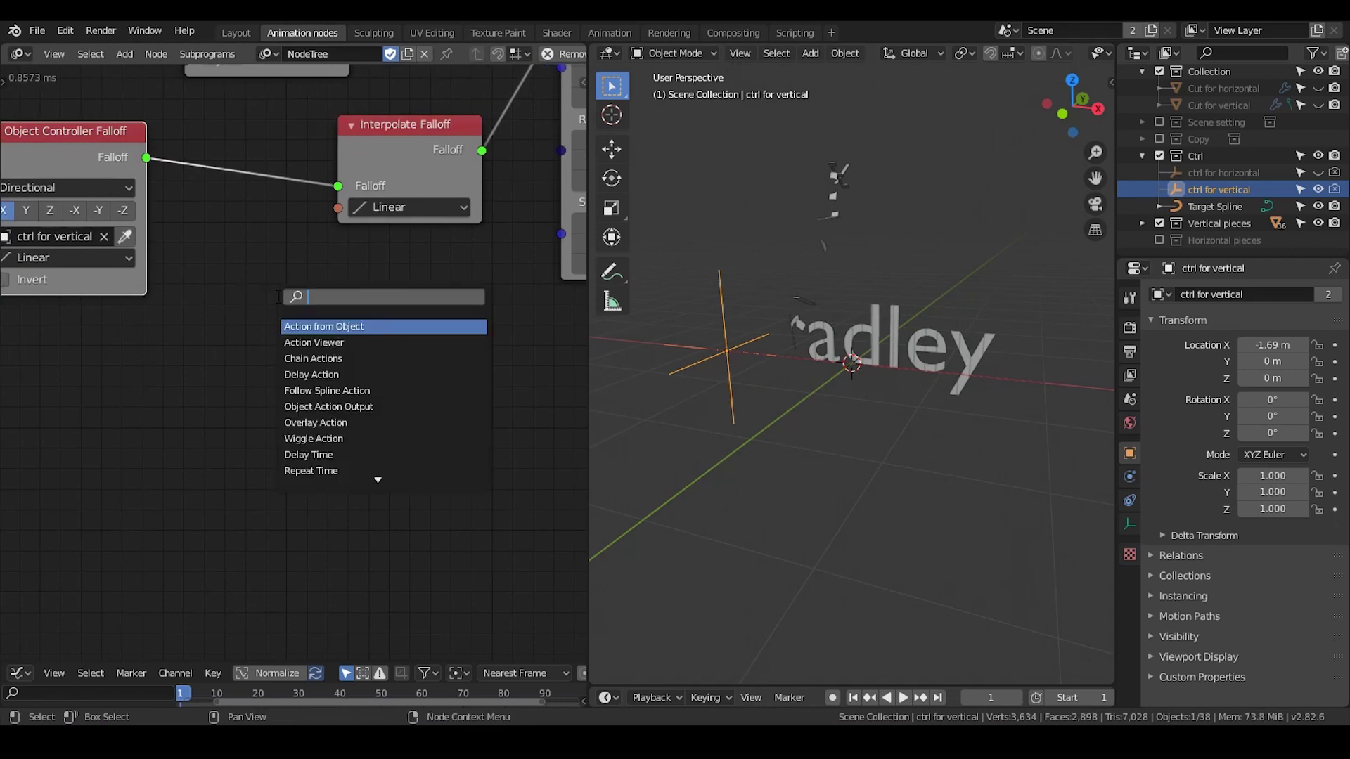
left_click(394, 207)
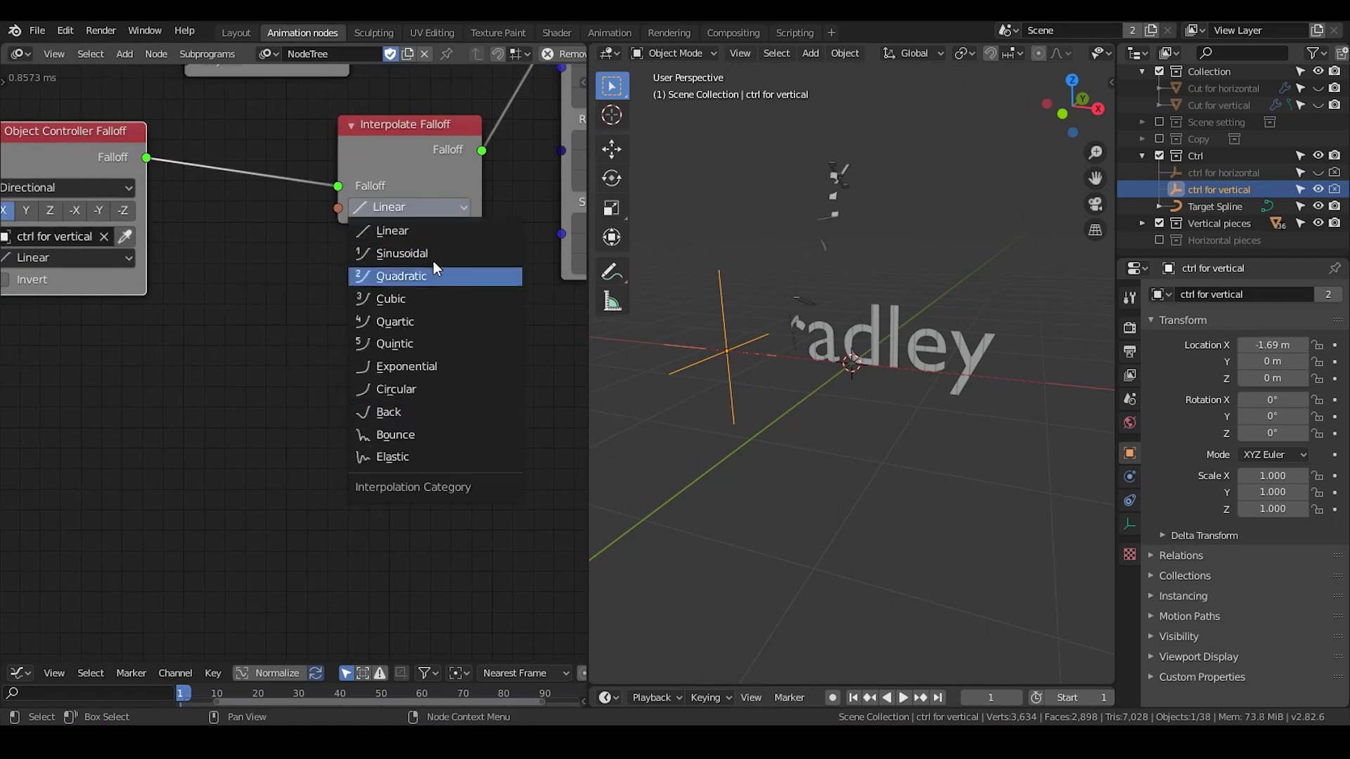
key("ctrl+a")
type("curve int")
key("Return")
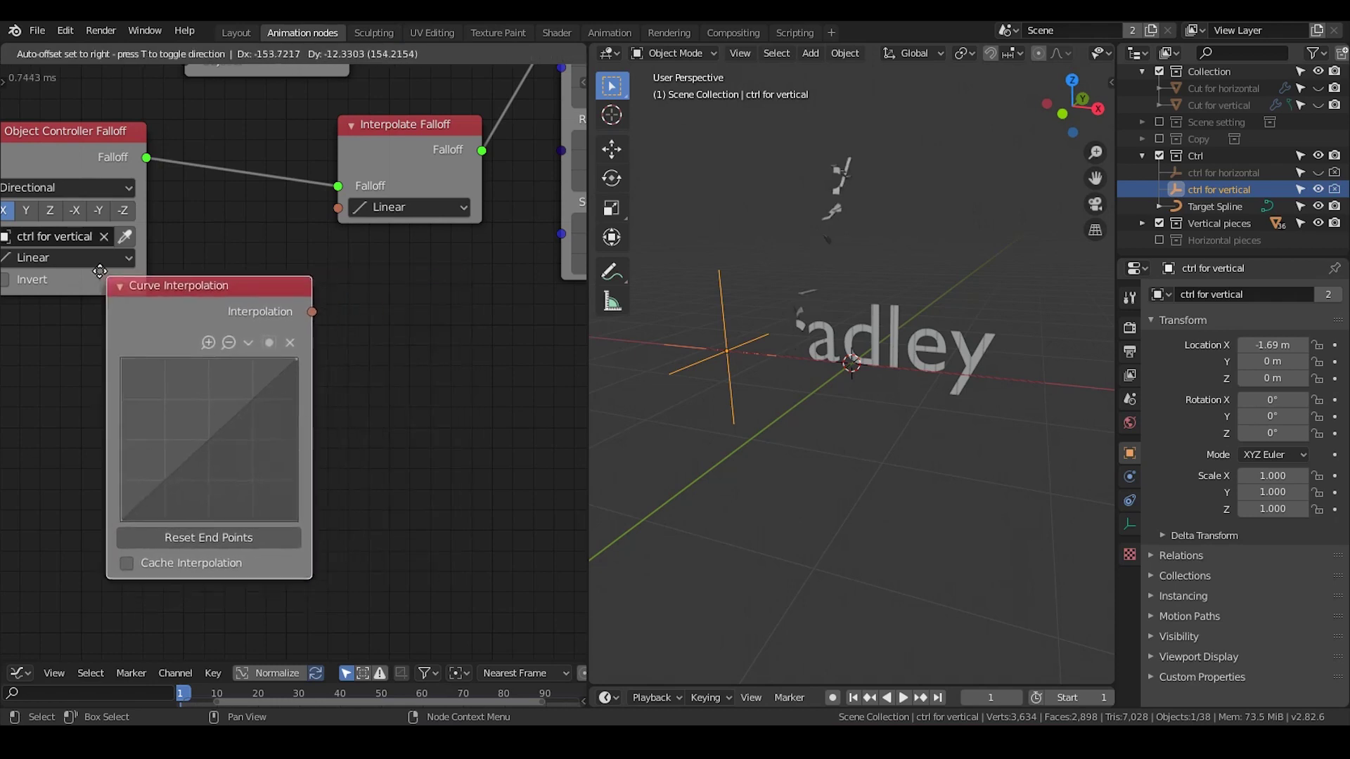
left_click(93, 267)
key("x")
Set the Interpolate Falloff node's interpolation to Back and add an Interpolation Input node below the Object Controller Falloff
left_click(393, 206)
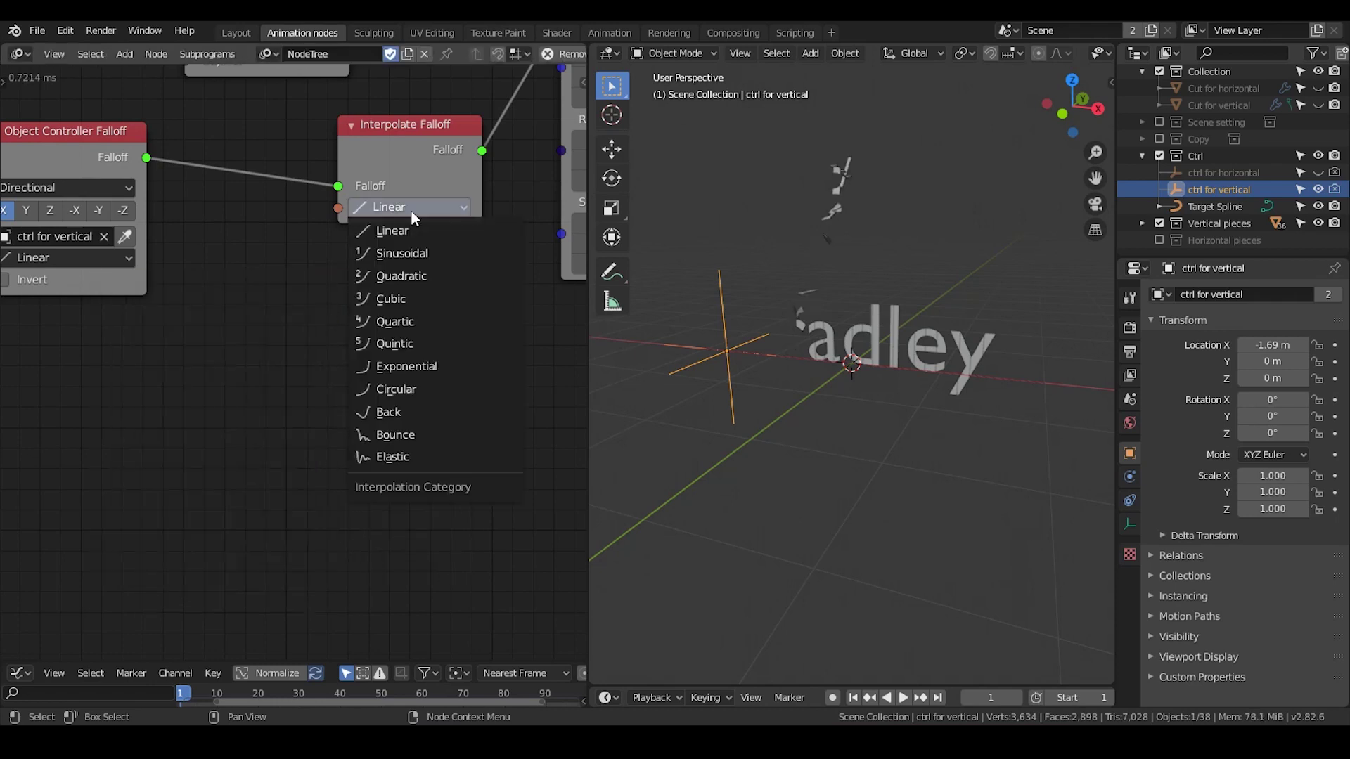
left_click(428, 413)
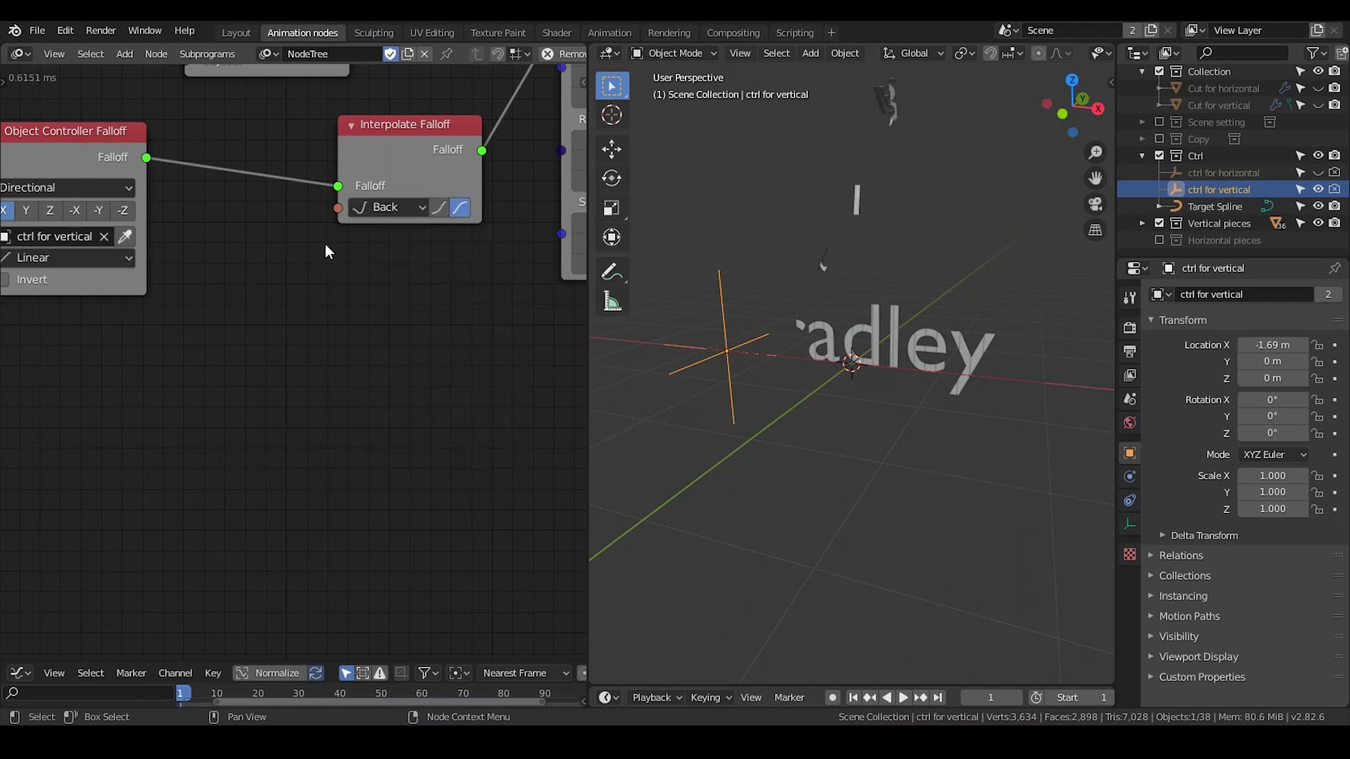
key("ctrl+a")
type("curve")
key("BackSpace")
key("BackSpace")
key("BackSpace")
key("BackSpace")
key("BackSpace")
key("BackSpace")
type("interpolat")
type("e in")
key("BackSpace")
key("BackSpace")
key("BackSpace")
type("ion")
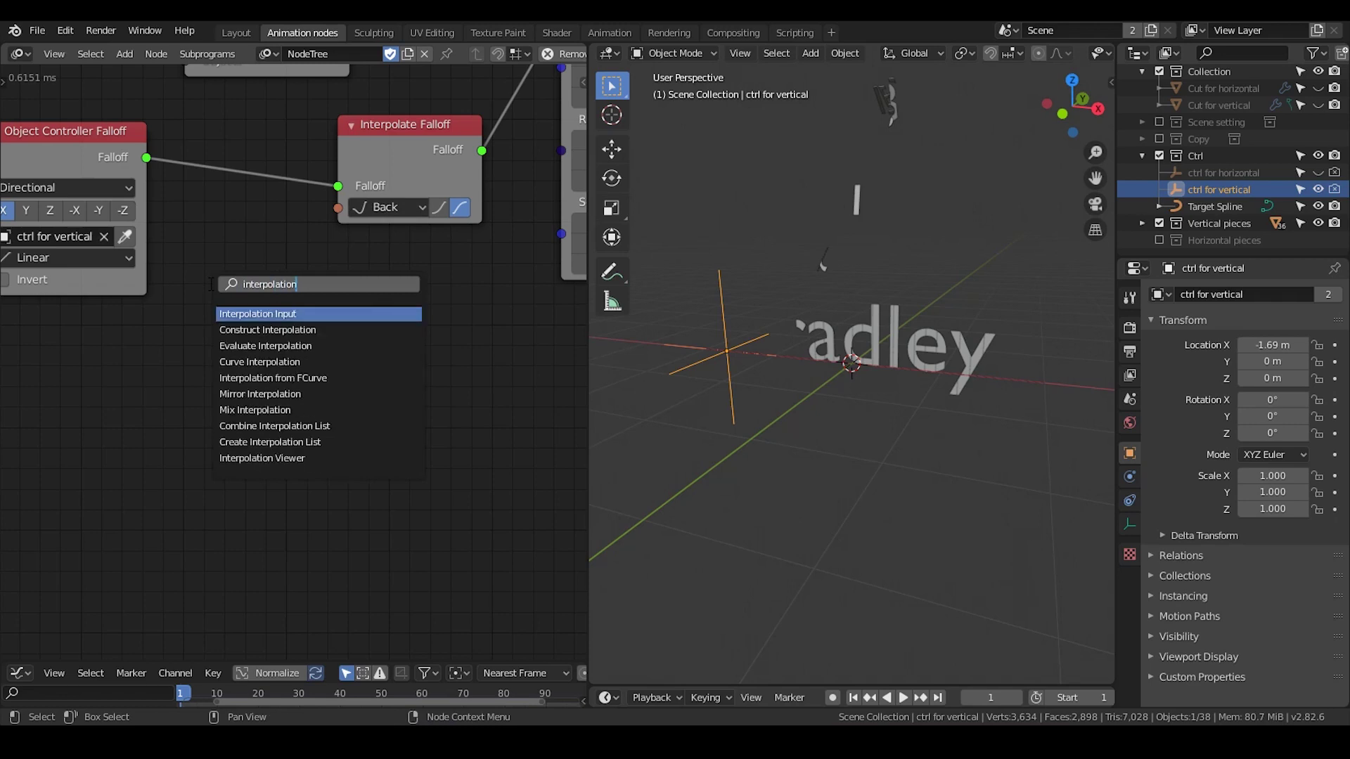
key("Return")
left_click(115, 300)
Set the Interpolation Input node to Back and attach an Interpolation Viewer to it
left_click(190, 366)
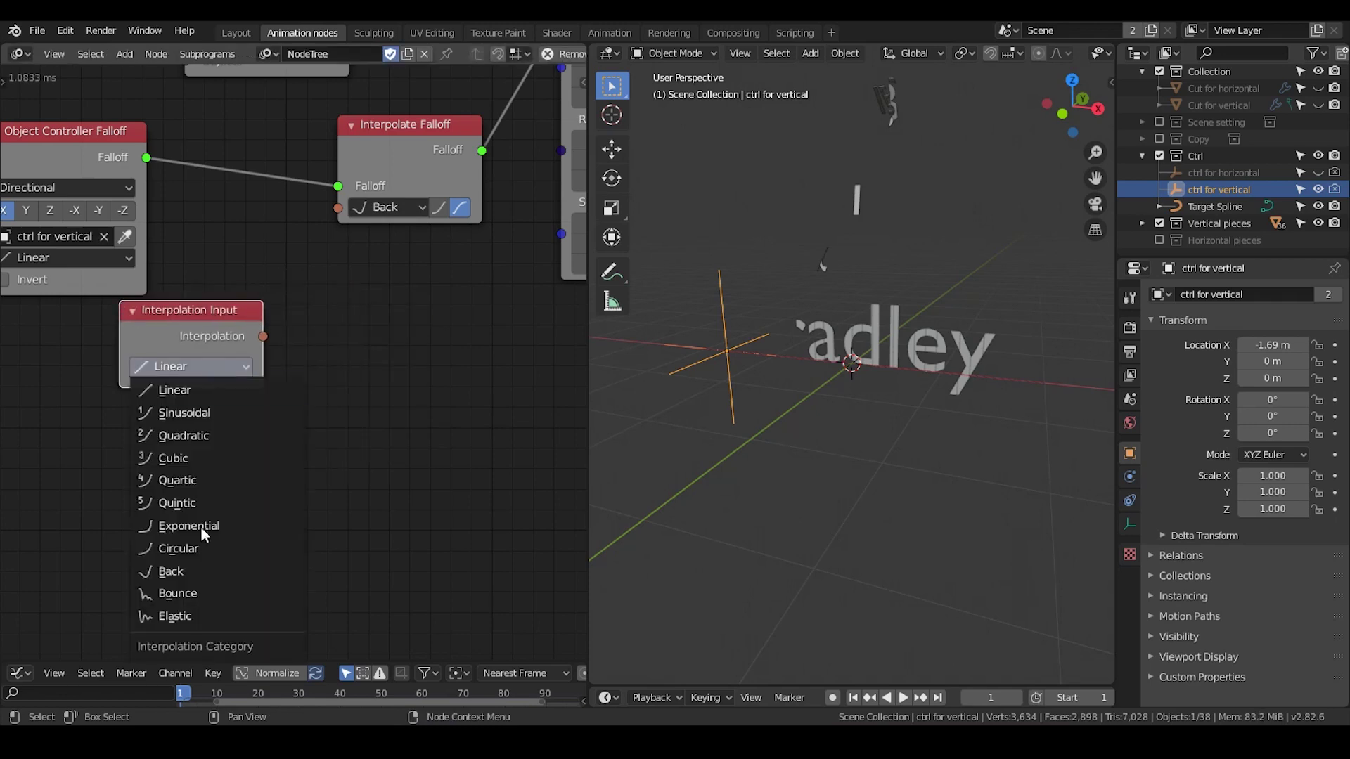
left_click(208, 572)
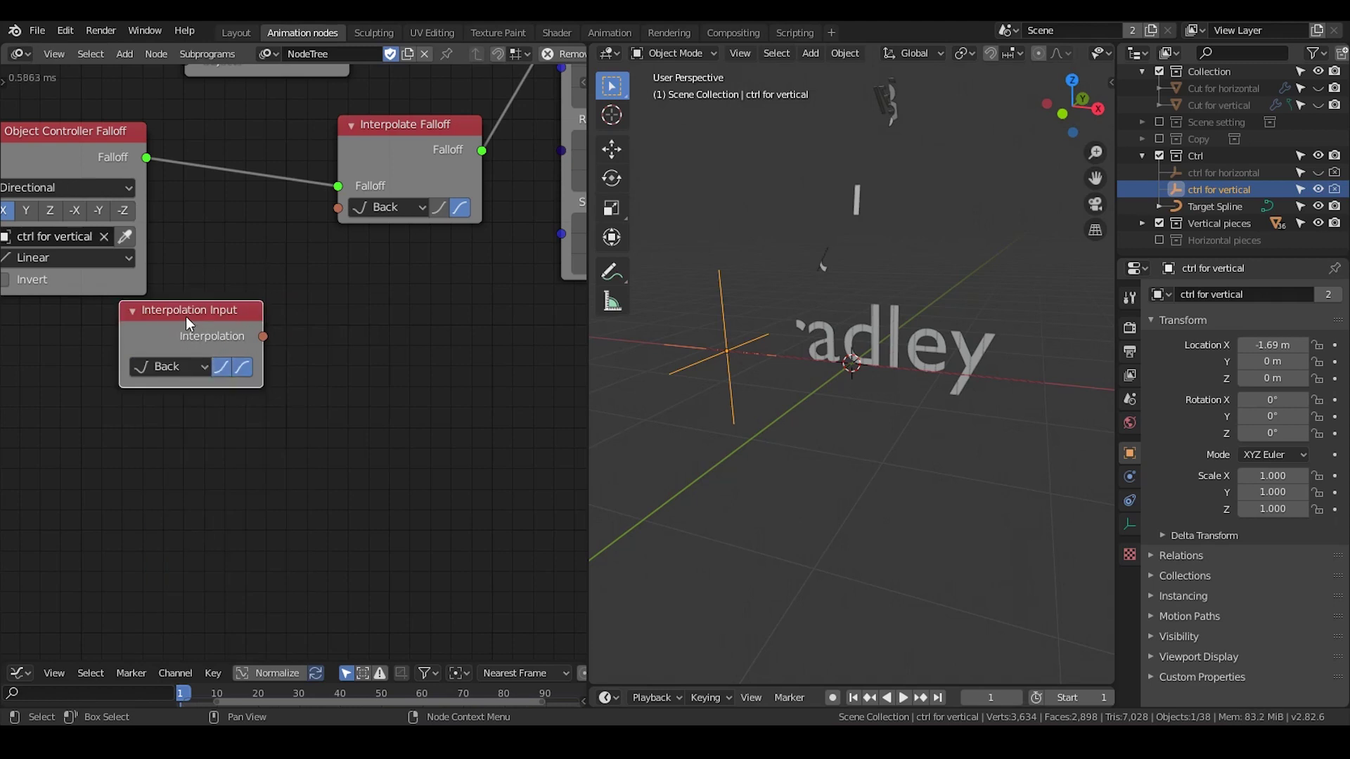
left_click(191, 414)
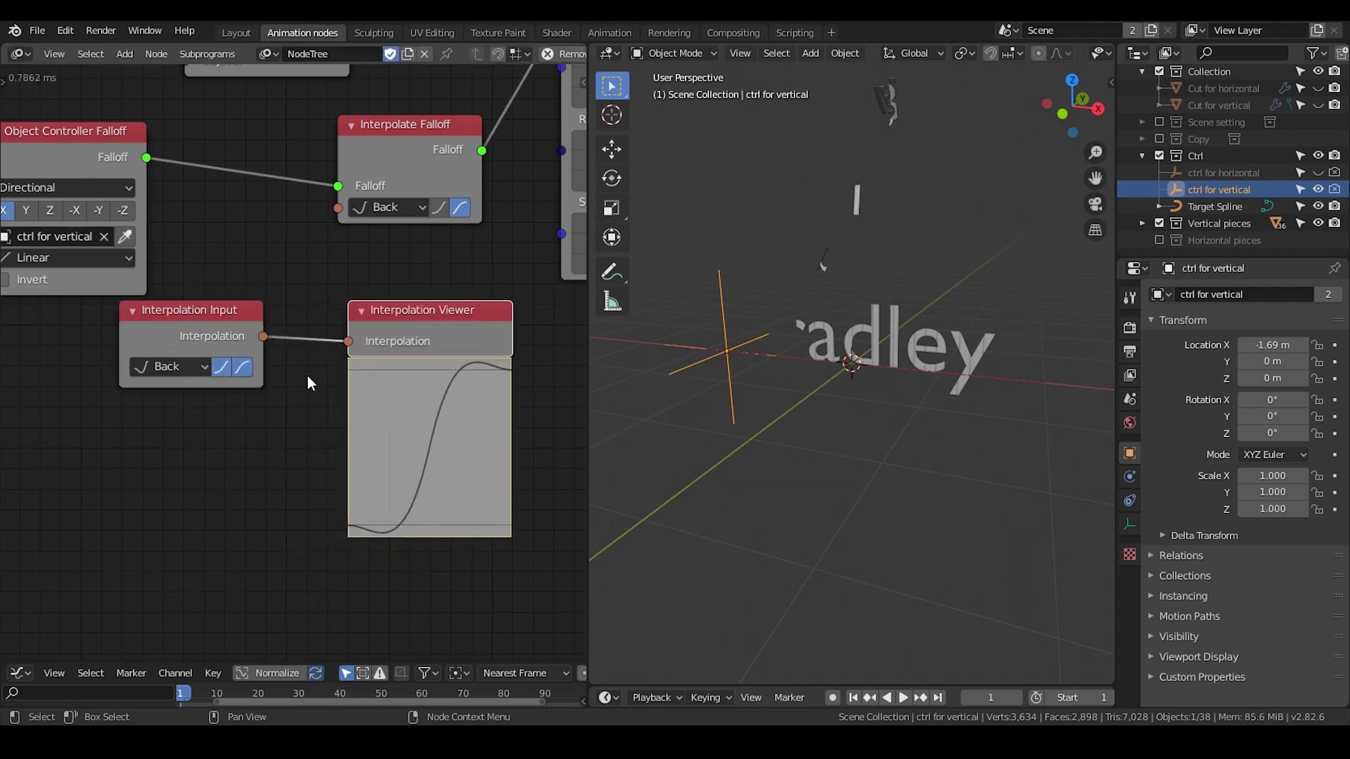
scroll(441, 323, "down", 2, "shift")
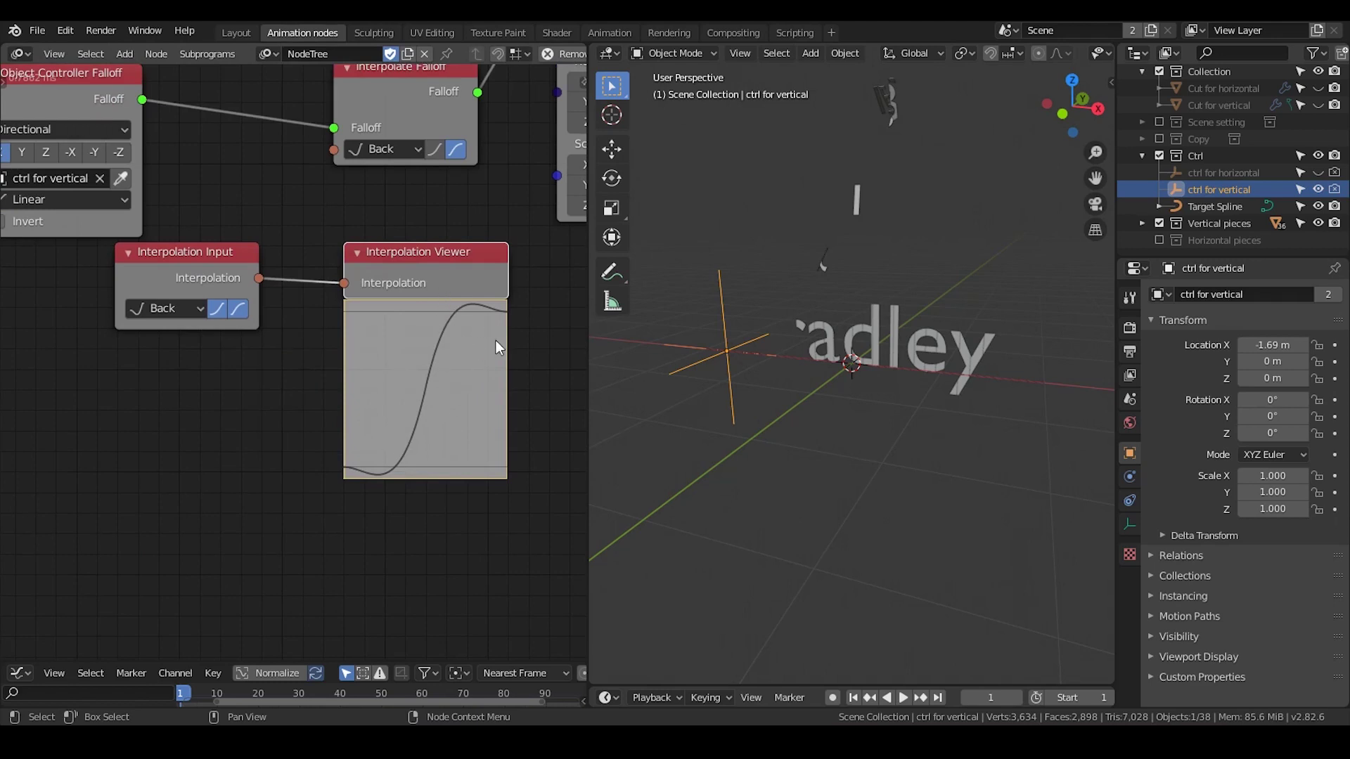
Turn off the Interpolation Input's ease-out and link its output to the Interpolate Falloff's interpolation socket
left_click(240, 309)
left_click_drag(206, 262, 169, 265)
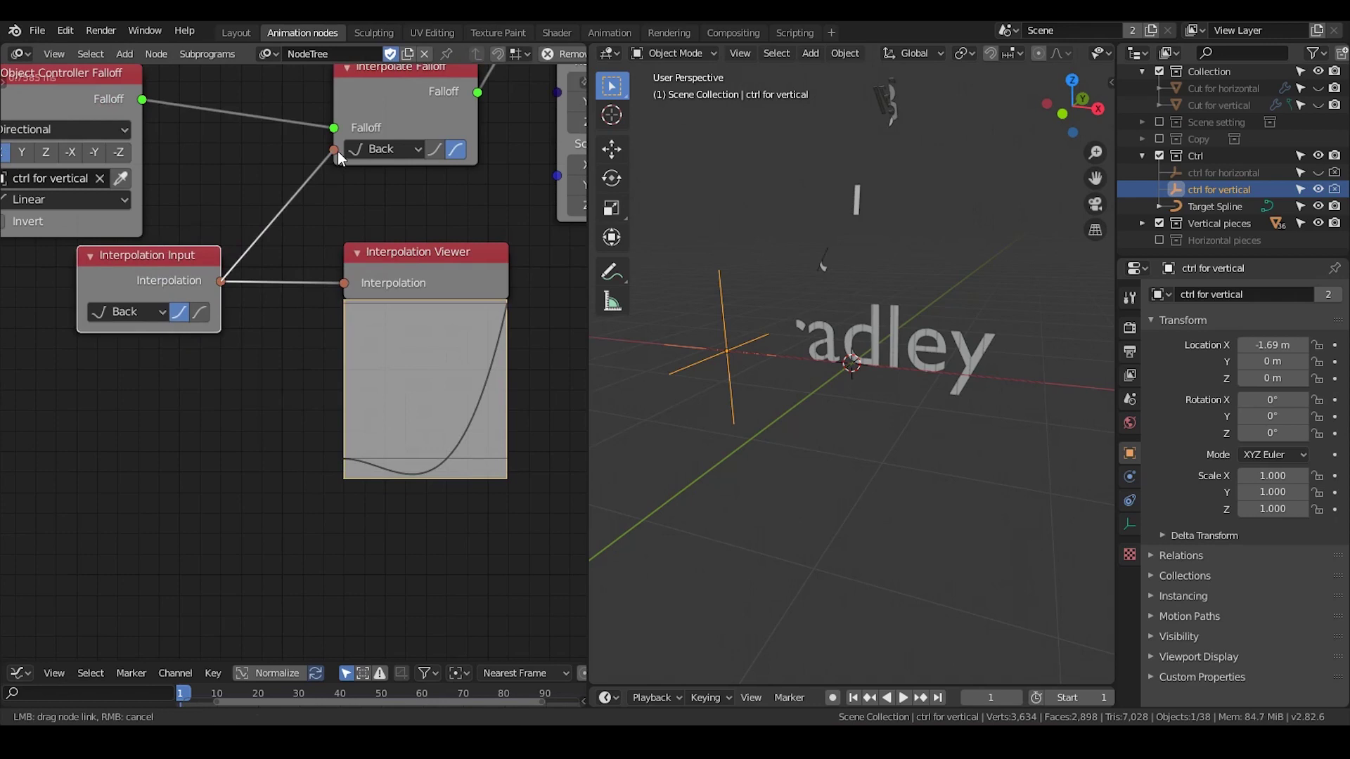
left_click_drag(338, 158, 335, 150)
Move the ctrl for vertical empty along X to about -2.66 m
key("g")
key("x")
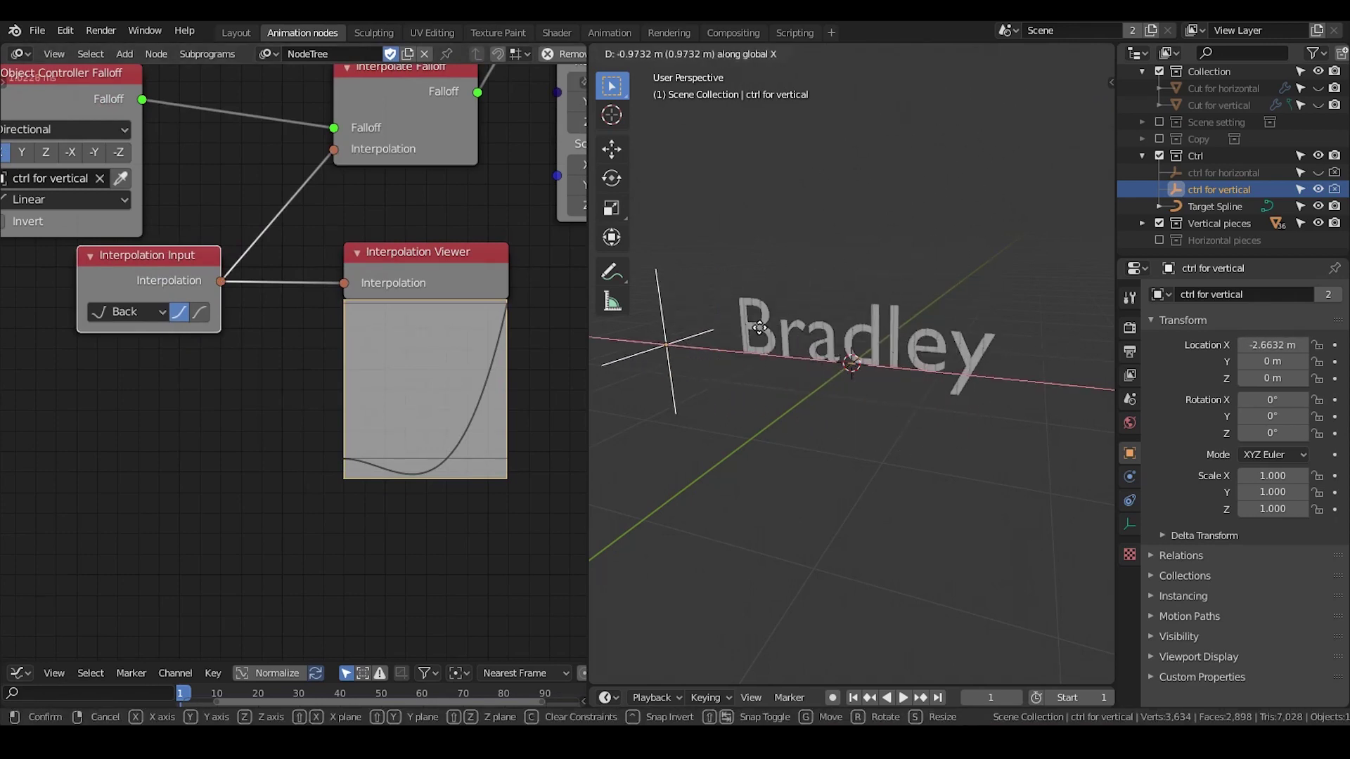
left_click(760, 328)
Set the Object Controller Falloff's direction to -X
middle_click_drag(136, 361, 390, 403)
left_click(324, 195)
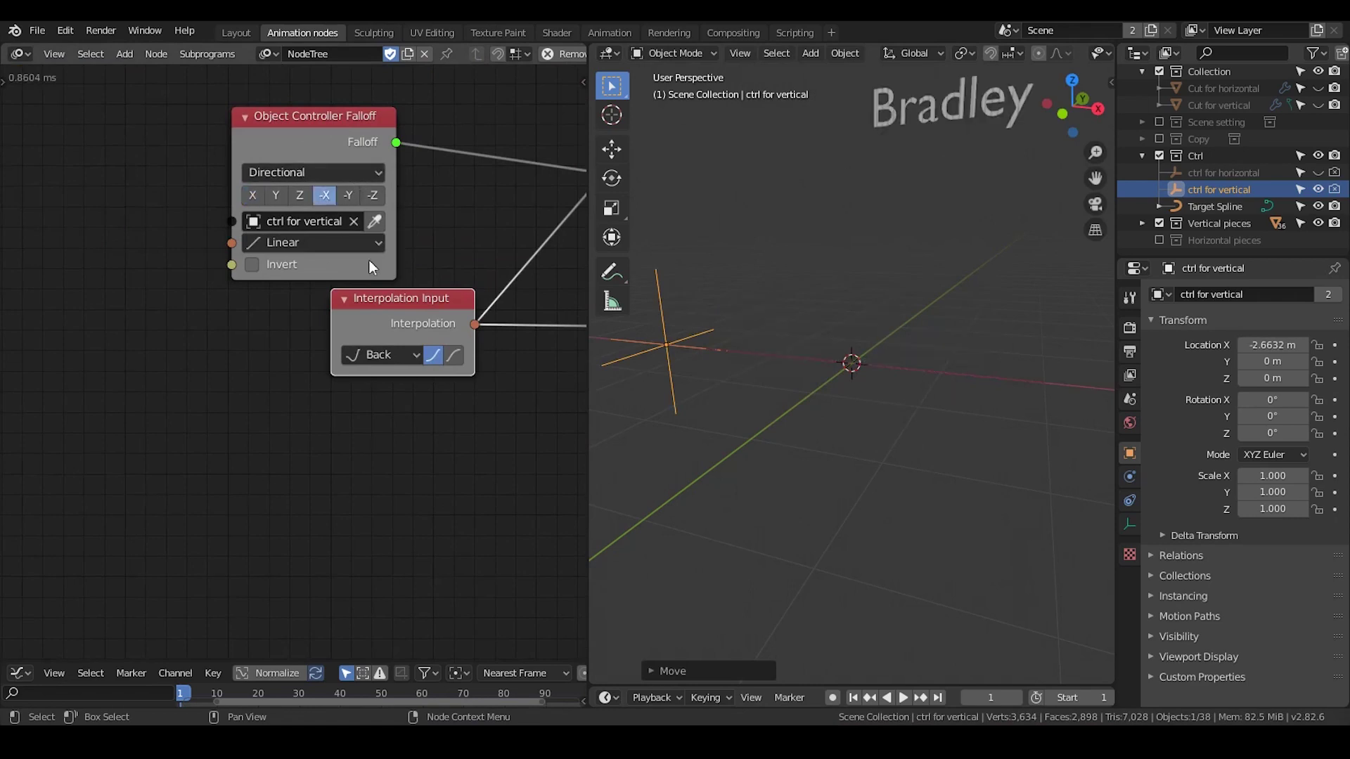
middle_click_drag(335, 223, 131, 152)
Move the ctrl for vertical empty along X to about 2.29 m
key("g")
key("x")
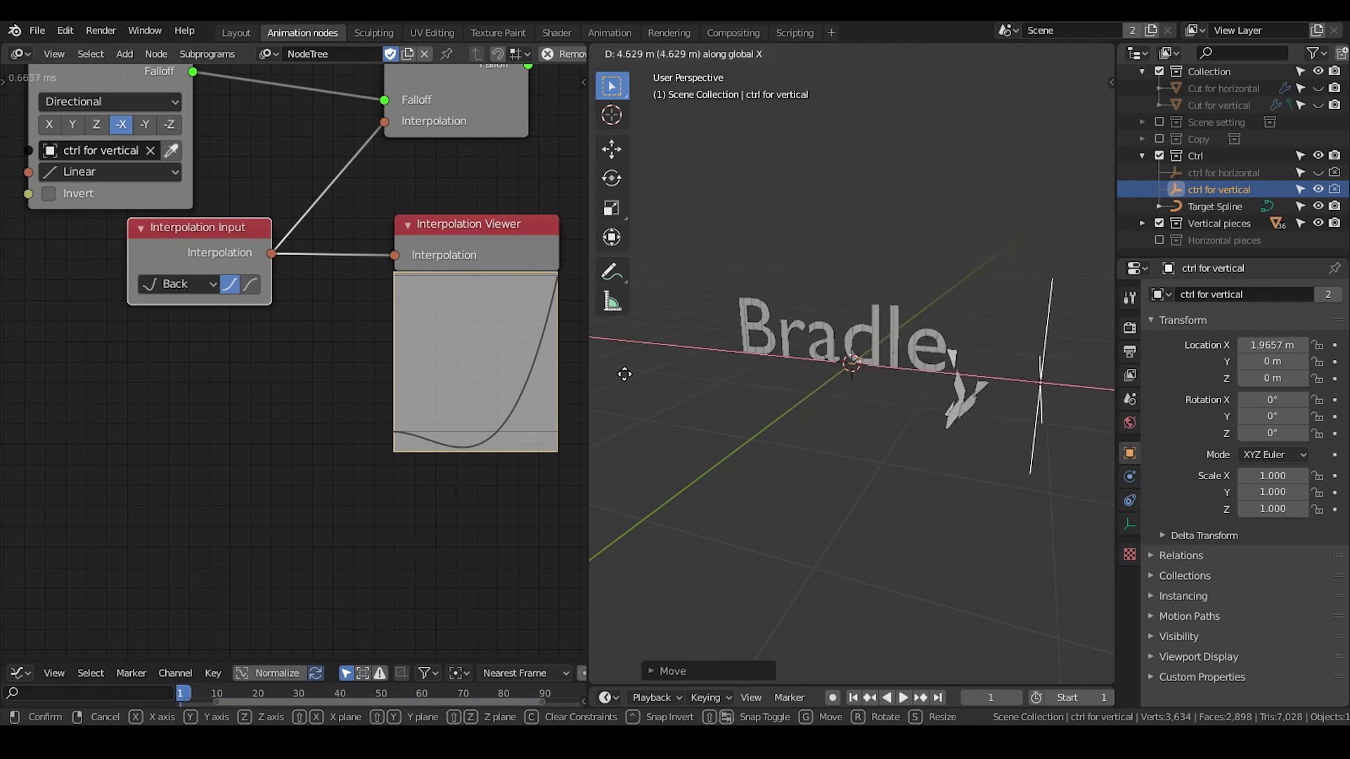
left_click(661, 379)
Add a Curve Interpolation node below the Interpolation Input and remove it again
middle_click_drag(146, 378, 50, 353)
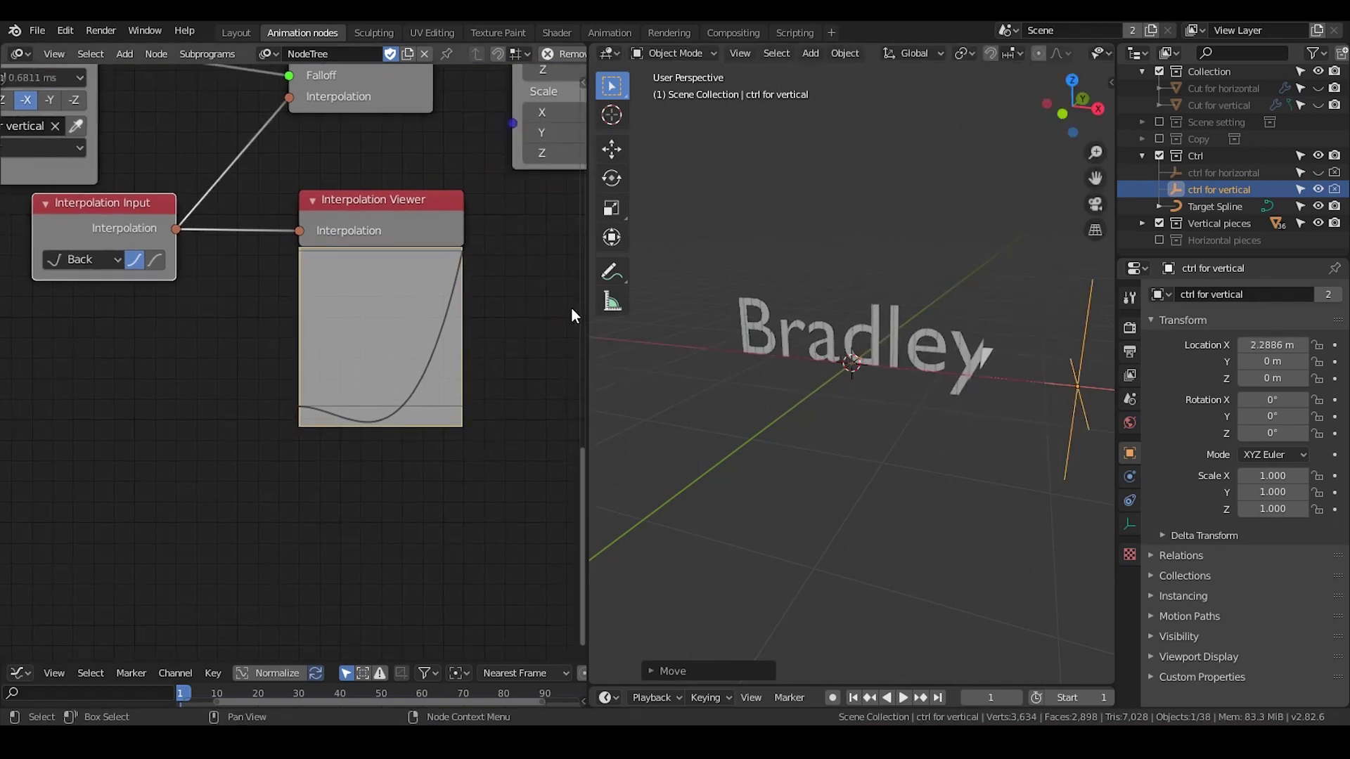
scroll(373, 385, "down", 1)
key("ctrl+a")
type("curve")
key("Return")
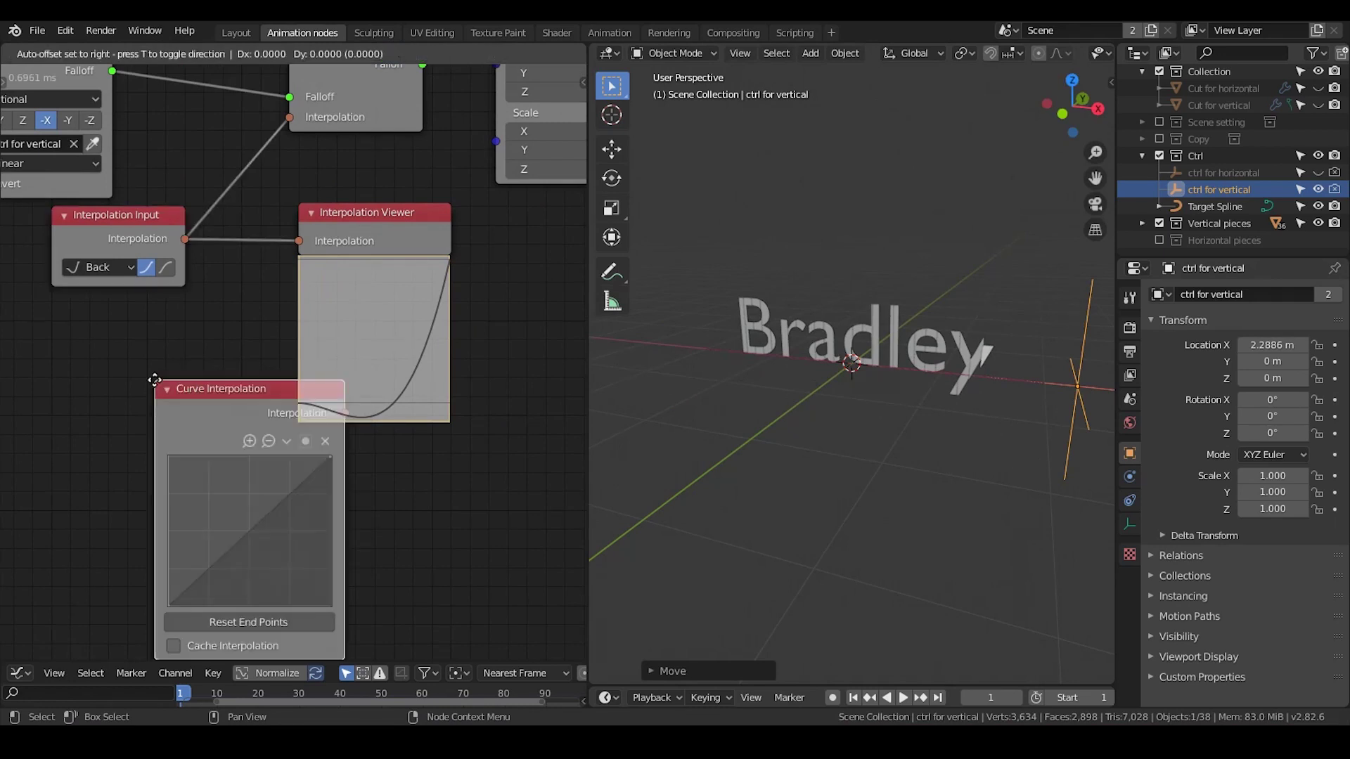
left_click(53, 323)
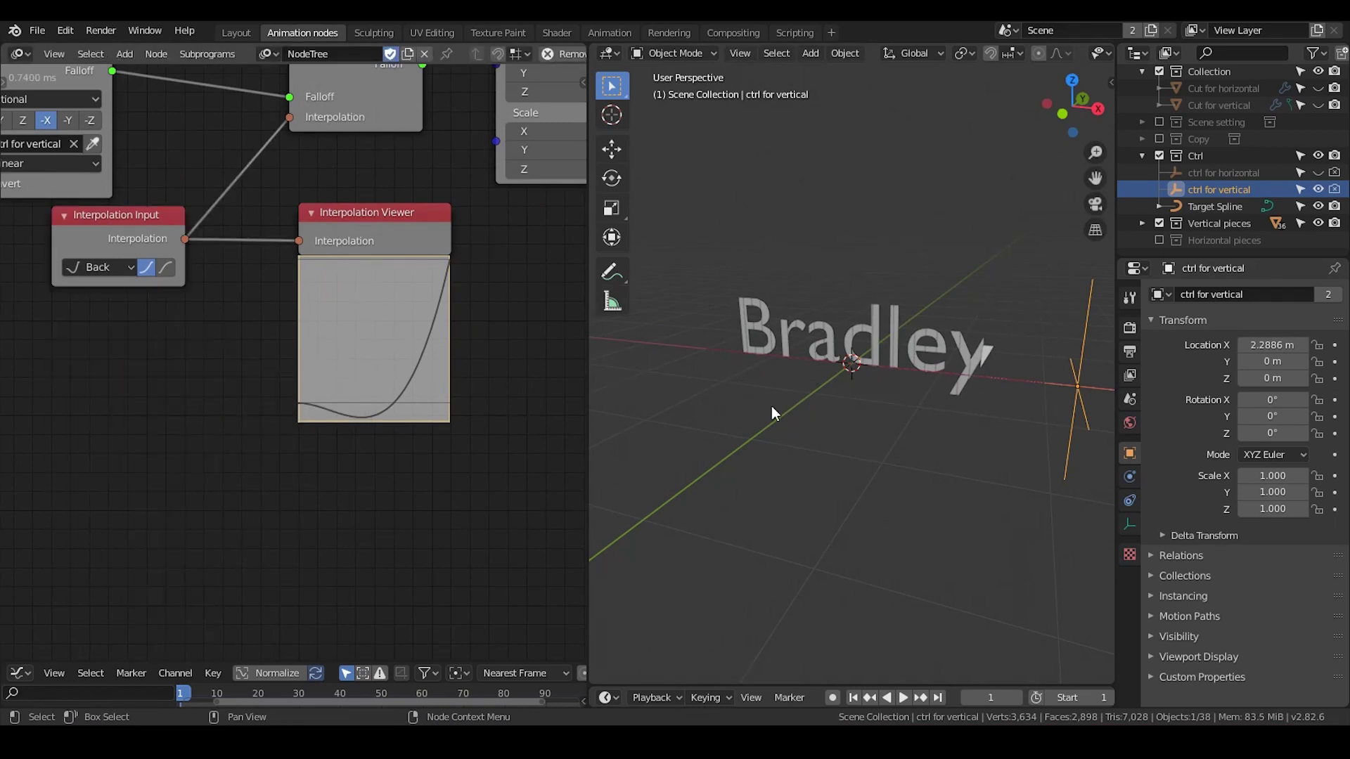
Move the ctrl for vertical empty along X to about -1.89 m and keyframe its location at frame 1
key("g")
key("x")
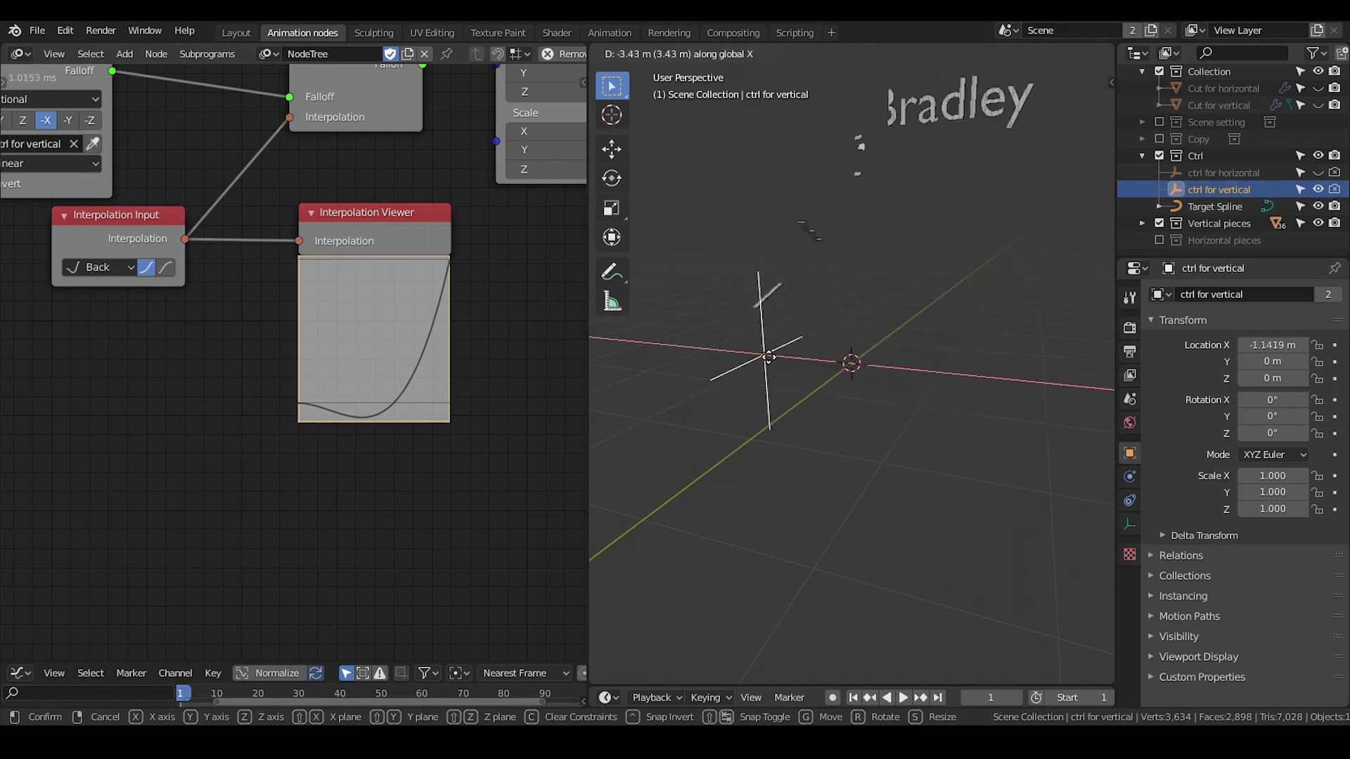
left_click(723, 377)
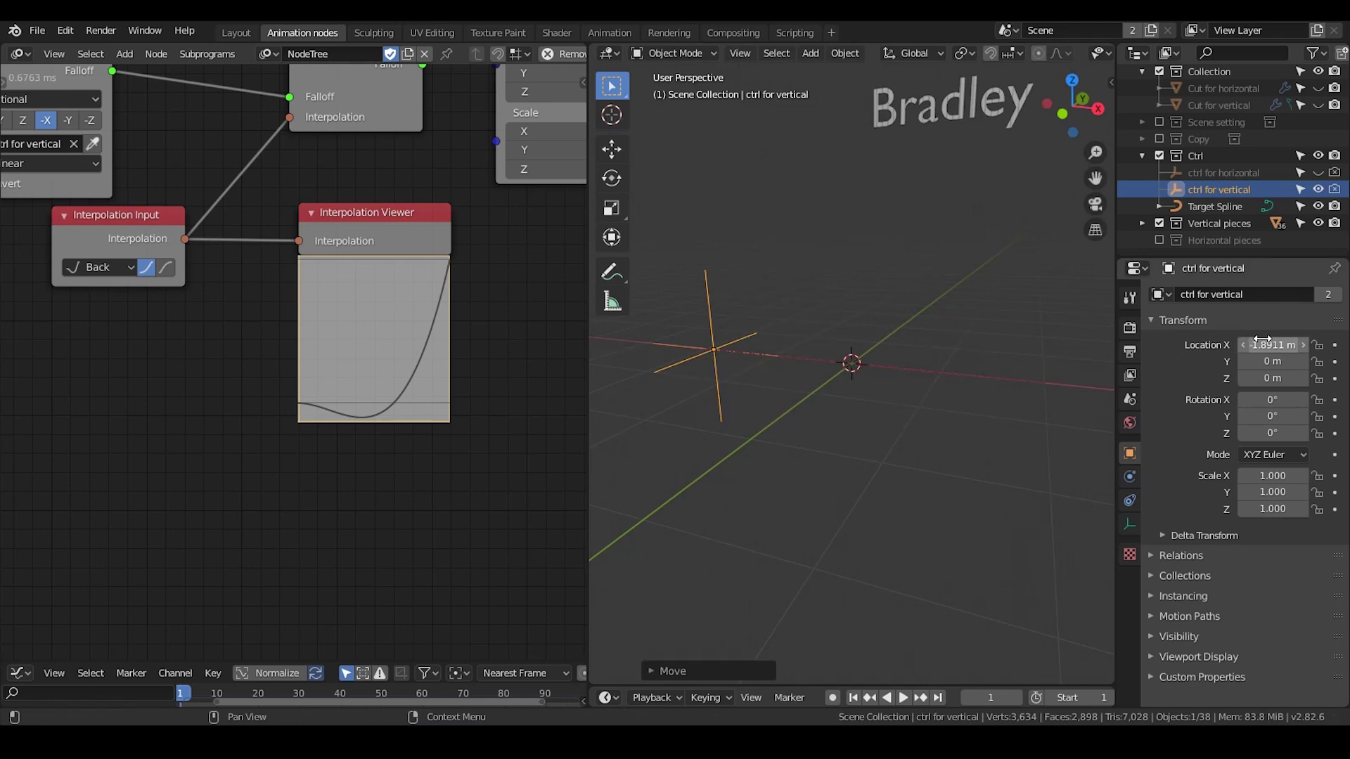
key("i")
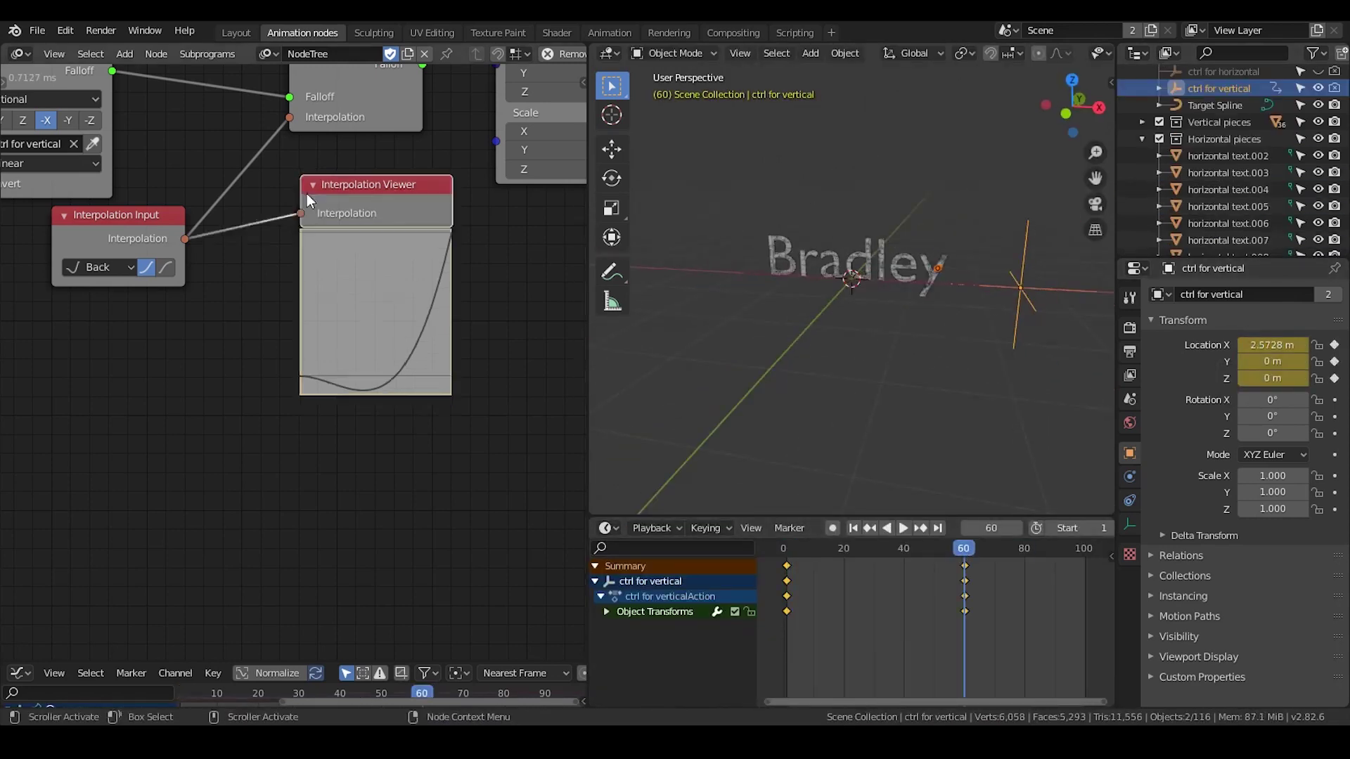
Duplicate the entire vertical-pieces node network and place the copy below the original
scroll(413, 341, "down", 3)
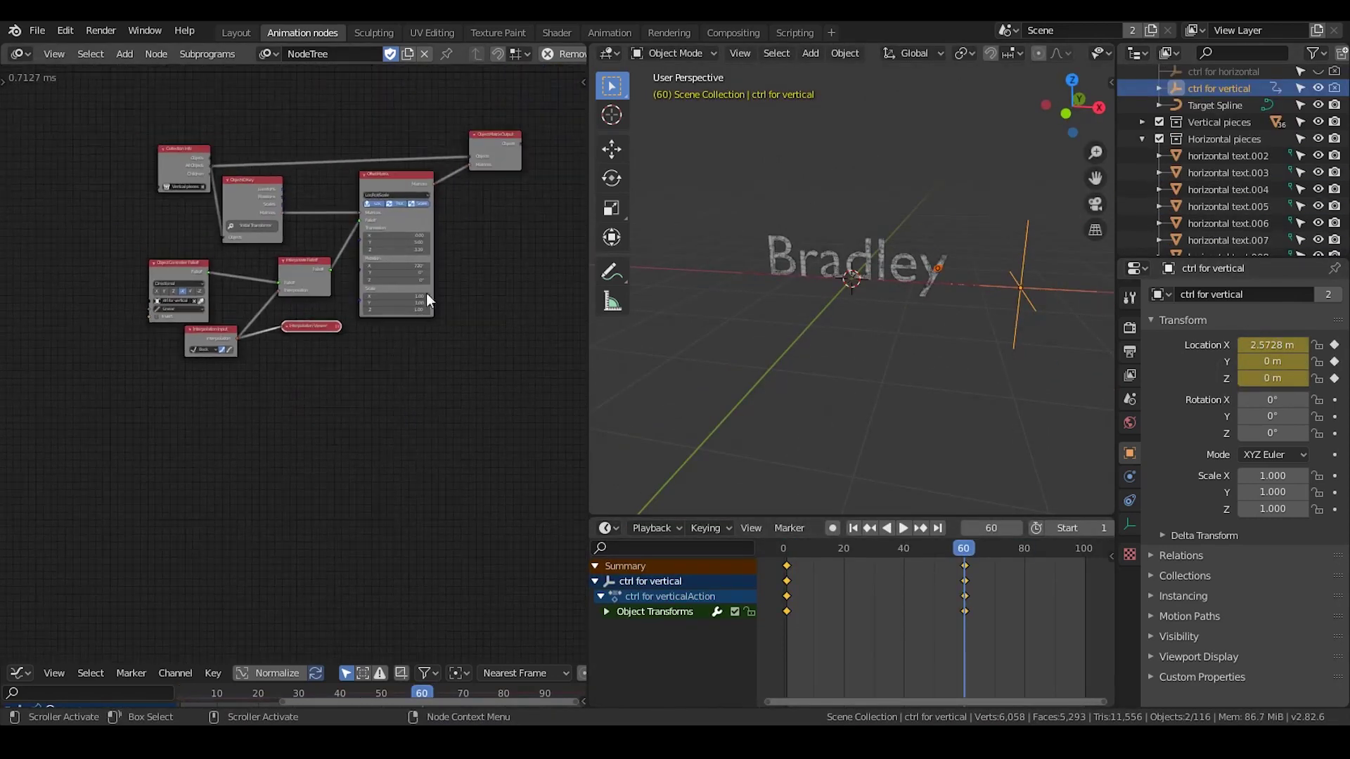
left_click_drag(524, 115, 126, 394)
key("g")
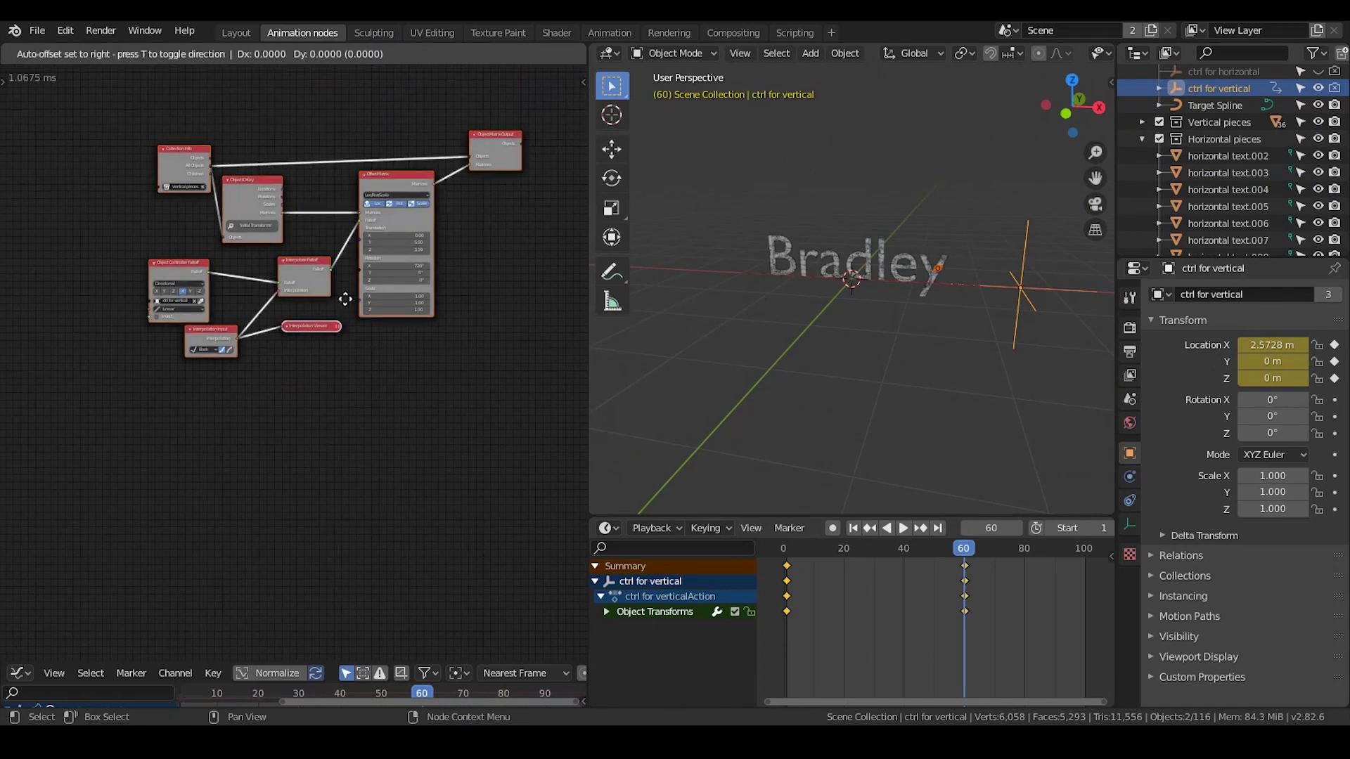
left_click(322, 551)
Set the duplicated Collection Info node's collection to Horizontal pieces
middle_click_drag(314, 477, 312, 326)
scroll(312, 352, "up", 4)
left_click(316, 326)
middle_click_drag(172, 299, 310, 218)
scroll(310, 218, "up", 6)
left_click(258, 150)
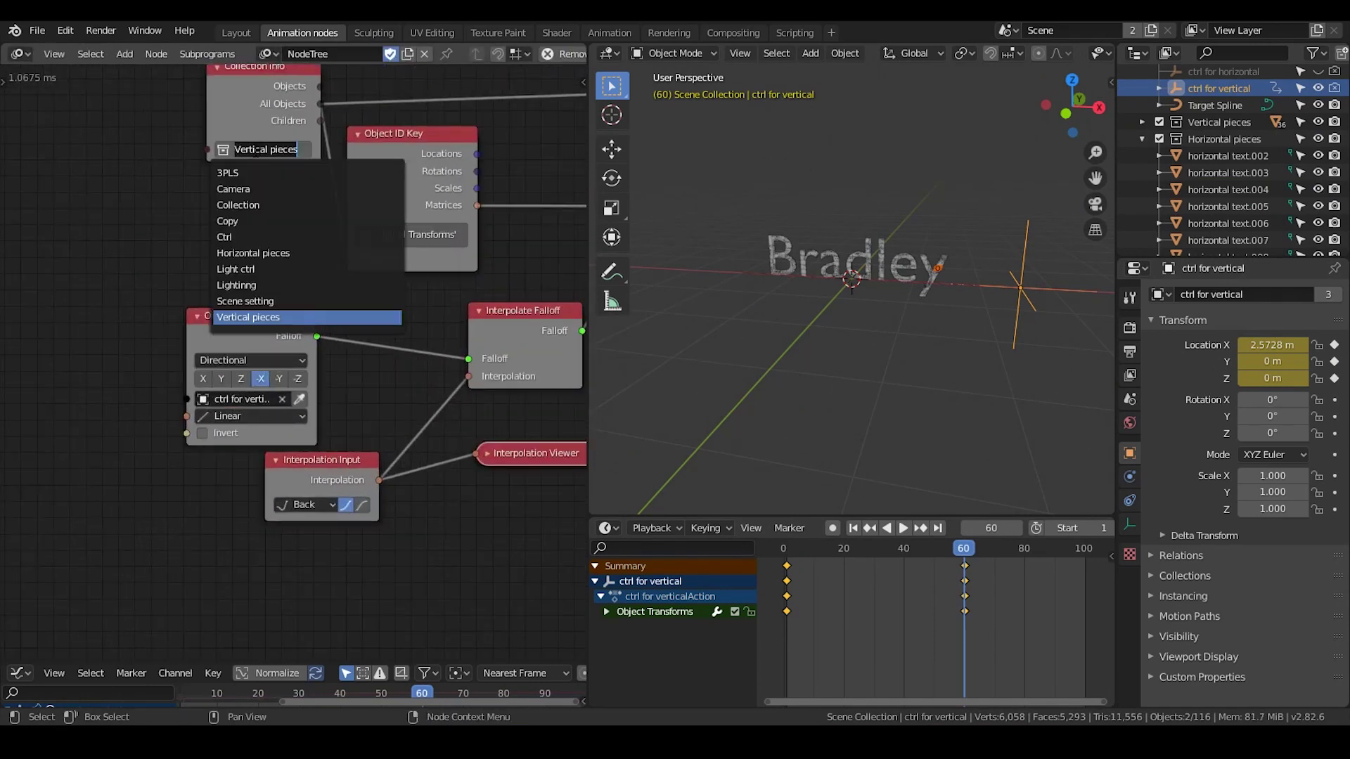
type("hori")
key("Return")
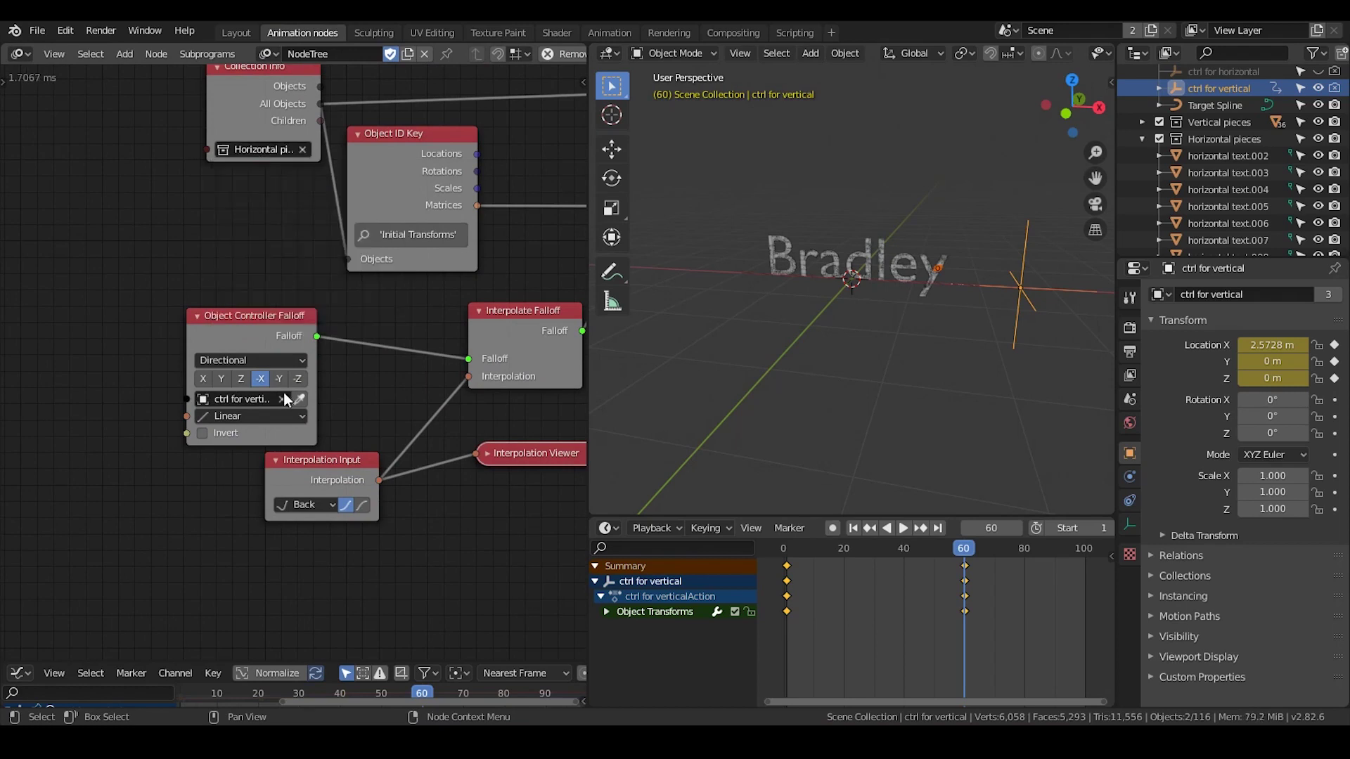
Set the duplicated Object Controller Falloff's object to ctrl for horizontal
left_click(263, 405)
type("ctrl f")
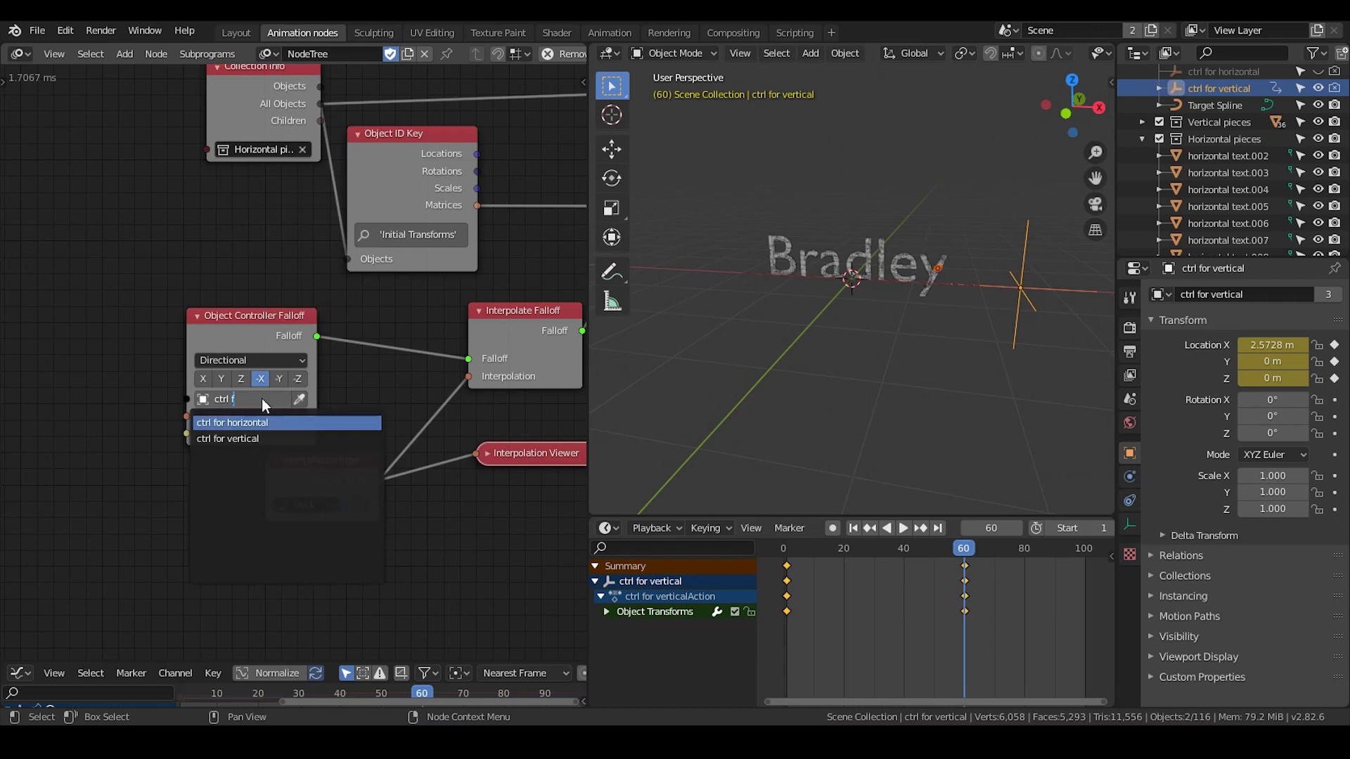
key("Return")
Hide ctrl for vertical and the Vertical pieces collection, and unhide and select ctrl for horizontal
middle_click_drag(436, 393, 349, 365)
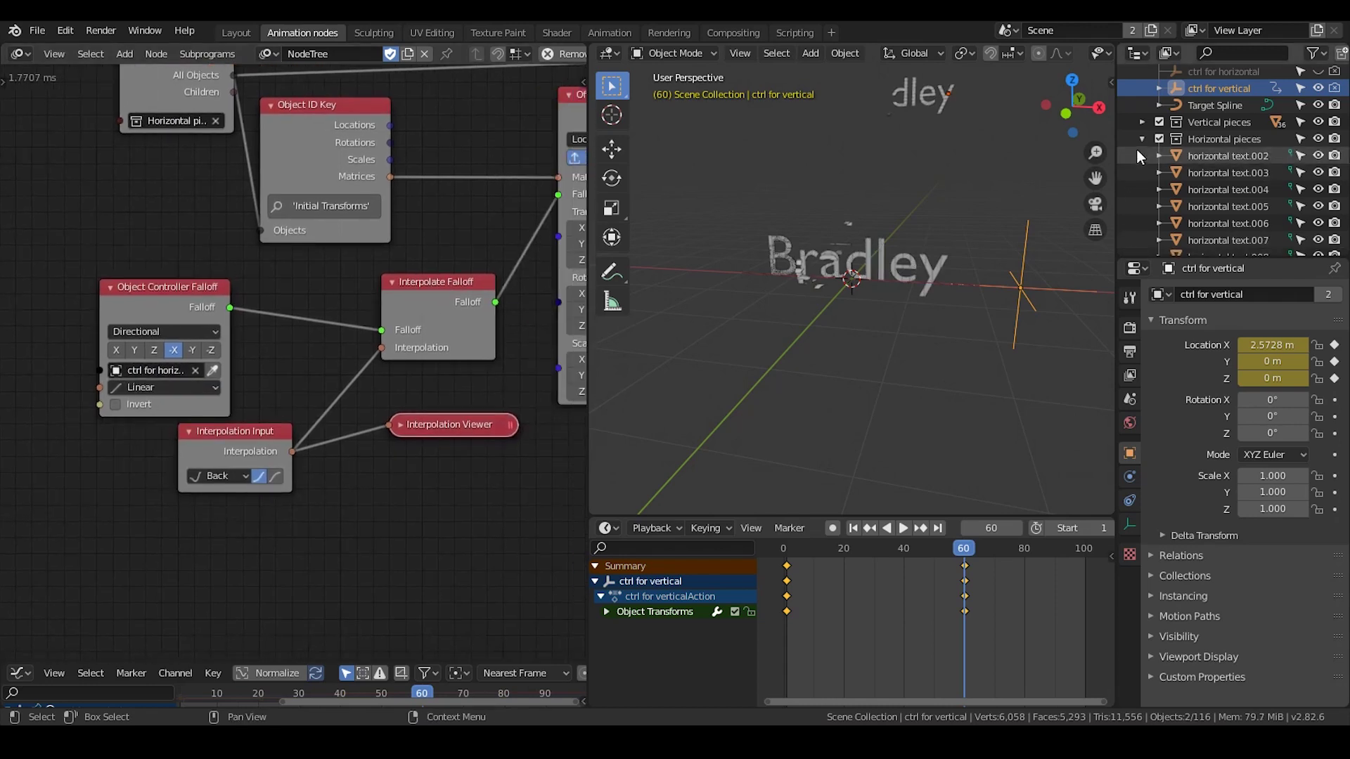
scroll(1196, 150, "up", 3)
left_click(1318, 190)
left_click(1318, 172)
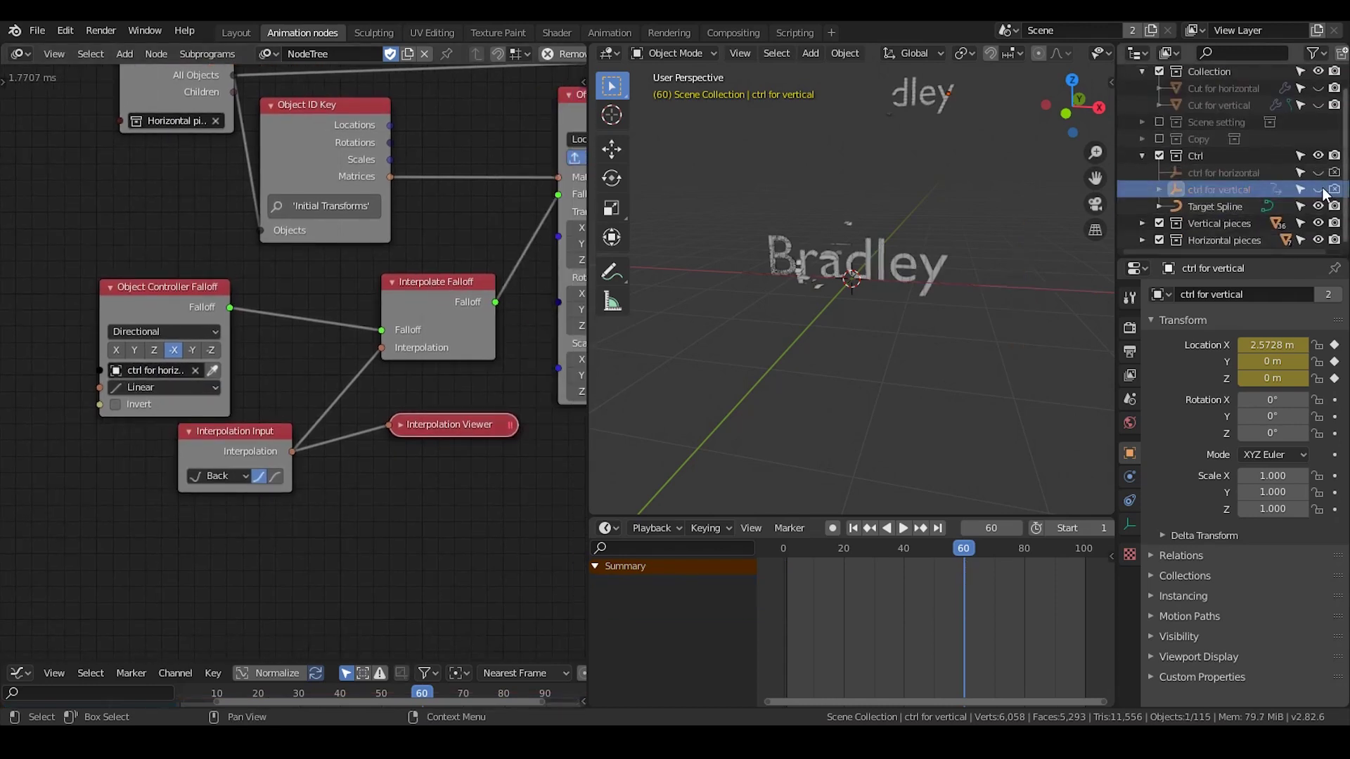
left_click(1160, 223)
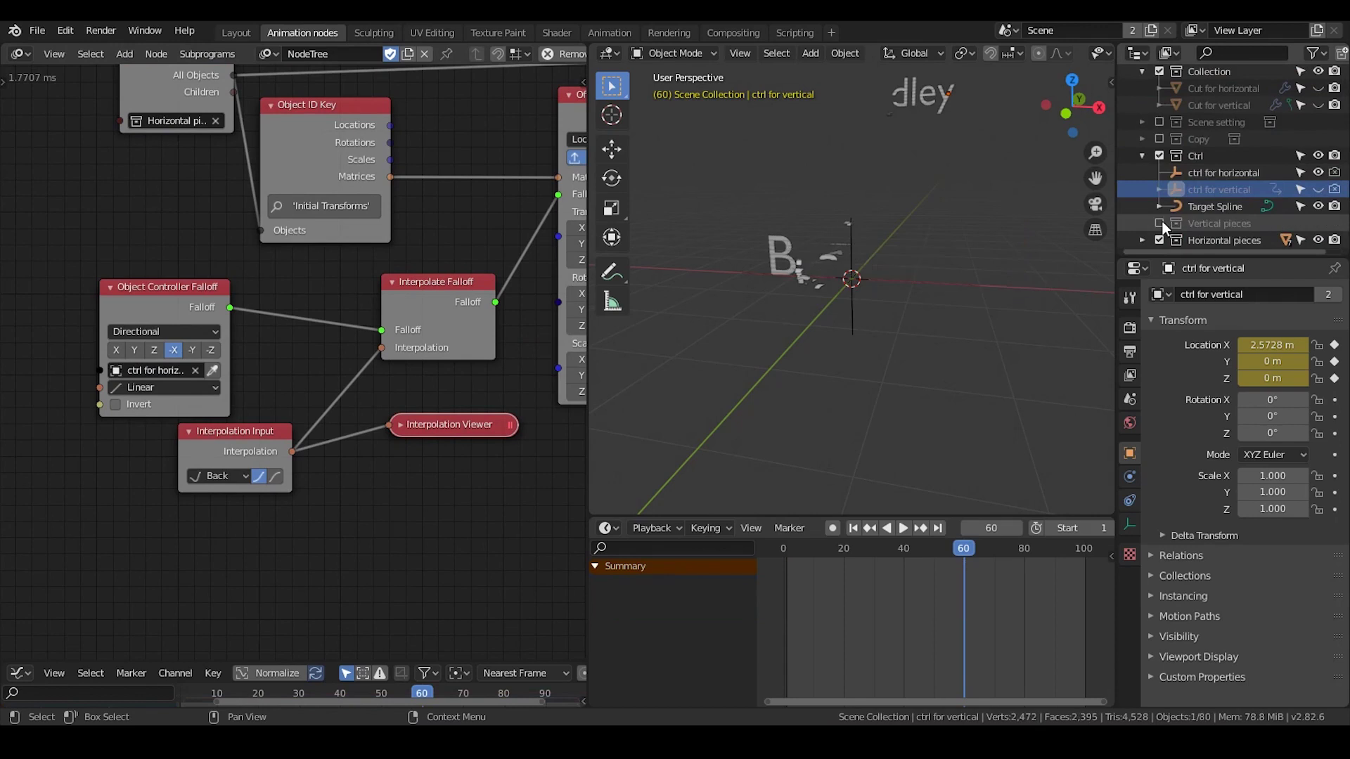
left_click(1215, 176)
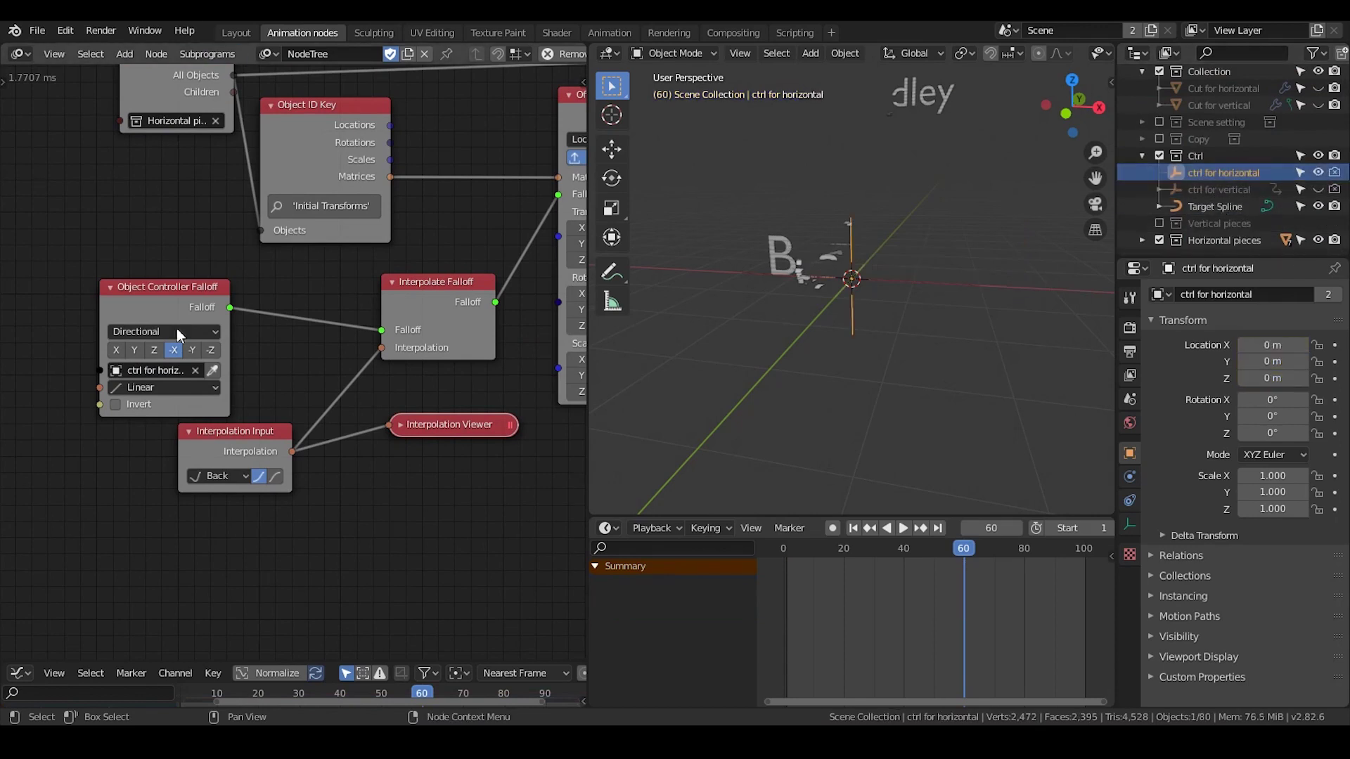
Set the duplicated Object Controller Falloff's direction to -Y and test it by temporarily moving ctrl for horizontal along Z
left_click(135, 351)
key("g")
key("z")
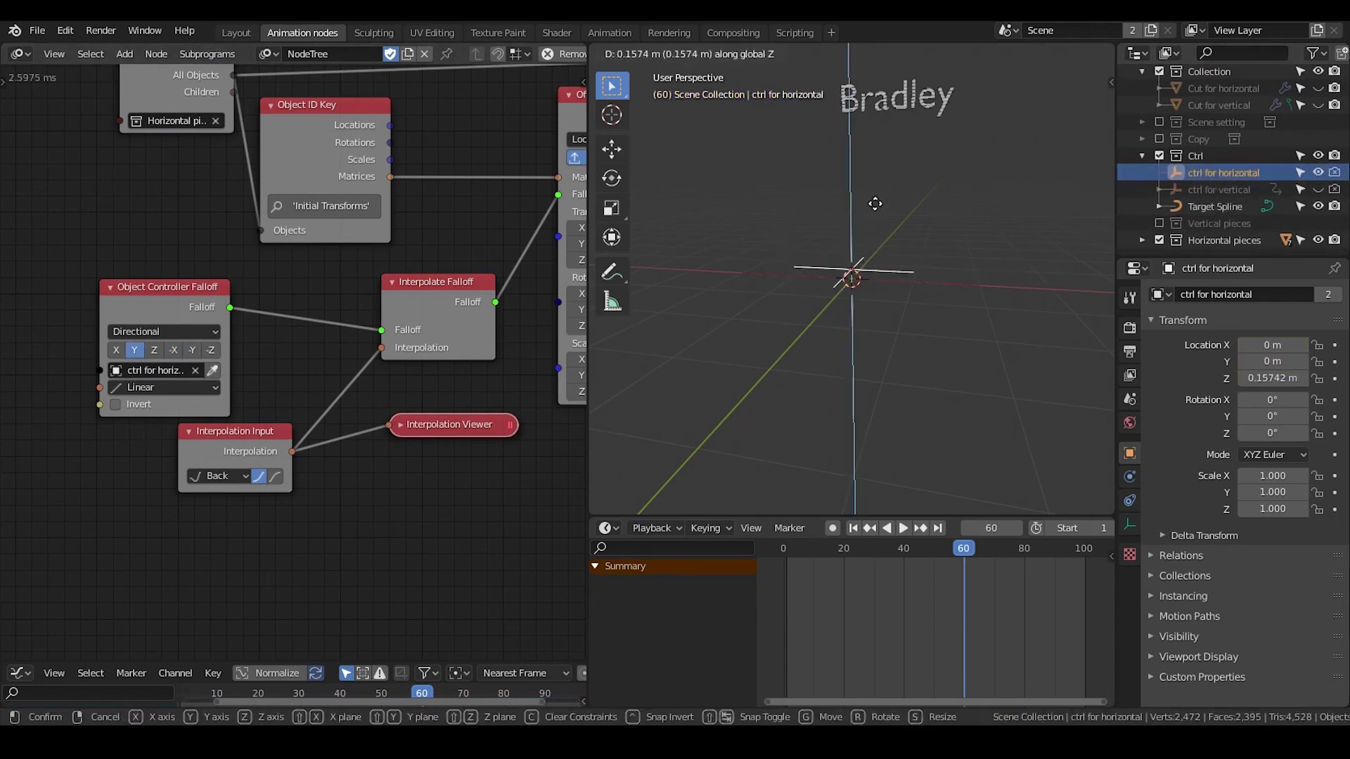
key("Escape")
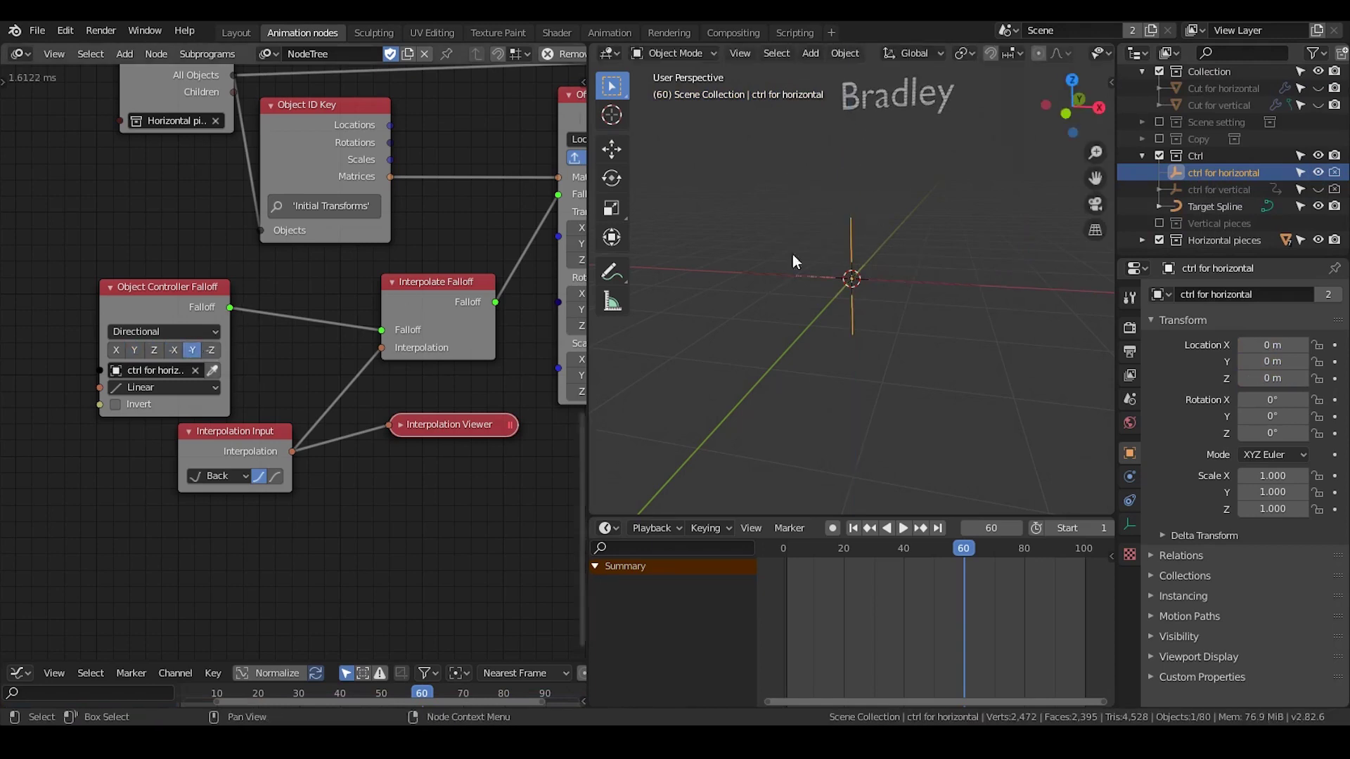
key("g")
key("z")
right_click(922, 219)
Reset the duplicated Offset Matrix node's translation and rotation values to 0
scroll(412, 390, "down", 2)
middle_click_drag(462, 274, 405, 300)
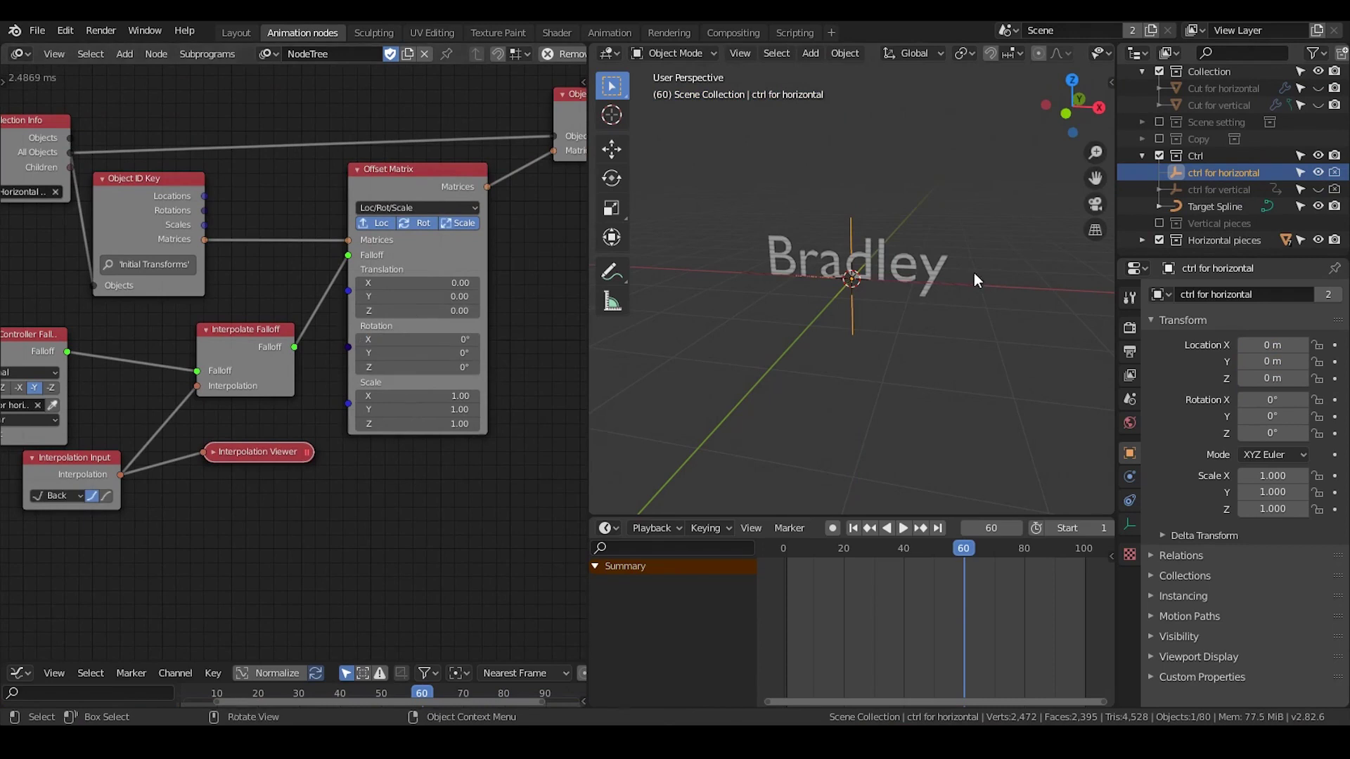
Set the duplicated Object Controller Falloff's direction to -Z and raise ctrl for horizontal to about 0.69 m on Z
key("g")
key("z")
left_click(990, 246)
middle_click_drag(296, 384, 478, 301)
scroll(310, 324, "up", 2)
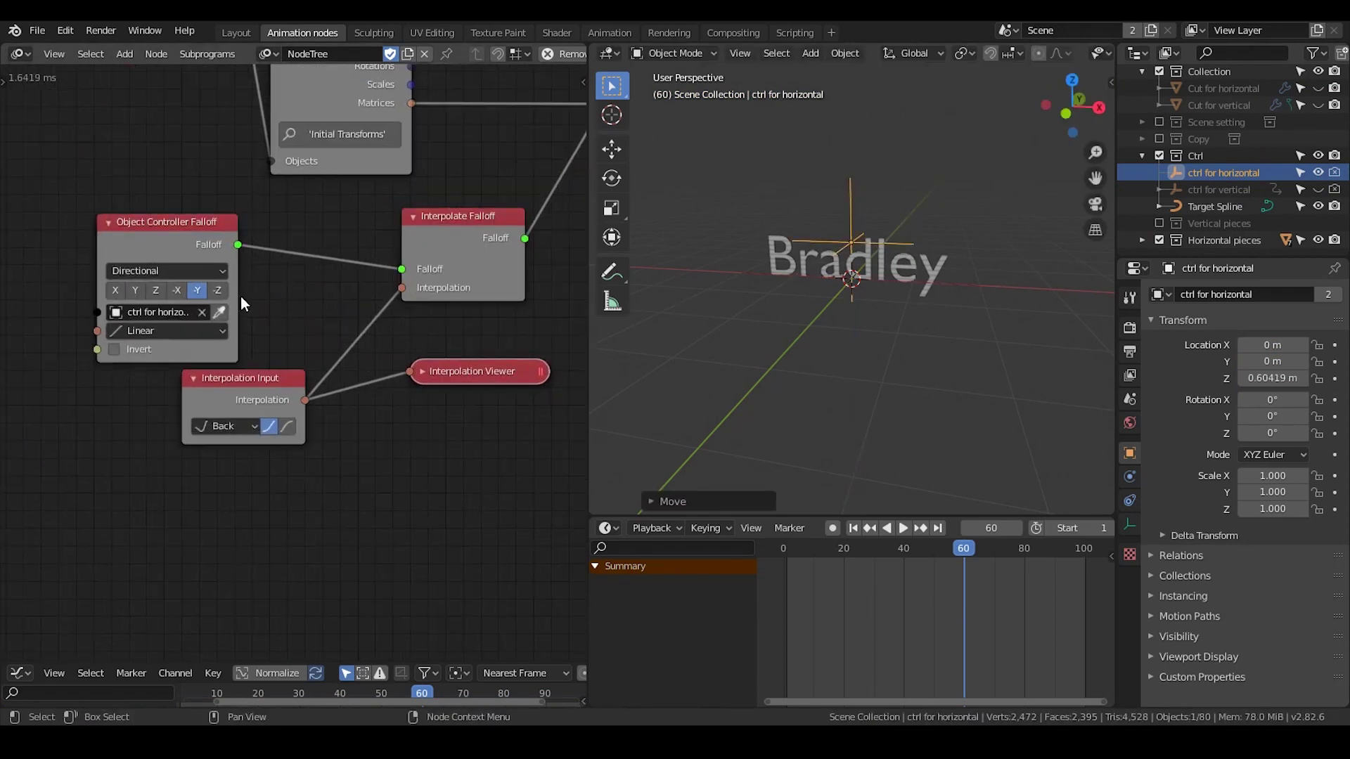
key("g")
key("z")
left_click(908, 240)
Set the duplicated Offset Matrix's Z translation to 2.52 and test it by moving ctrl for horizontal along Z
middle_click_drag(522, 266, 281, 298)
scroll(292, 303, "down", 1)
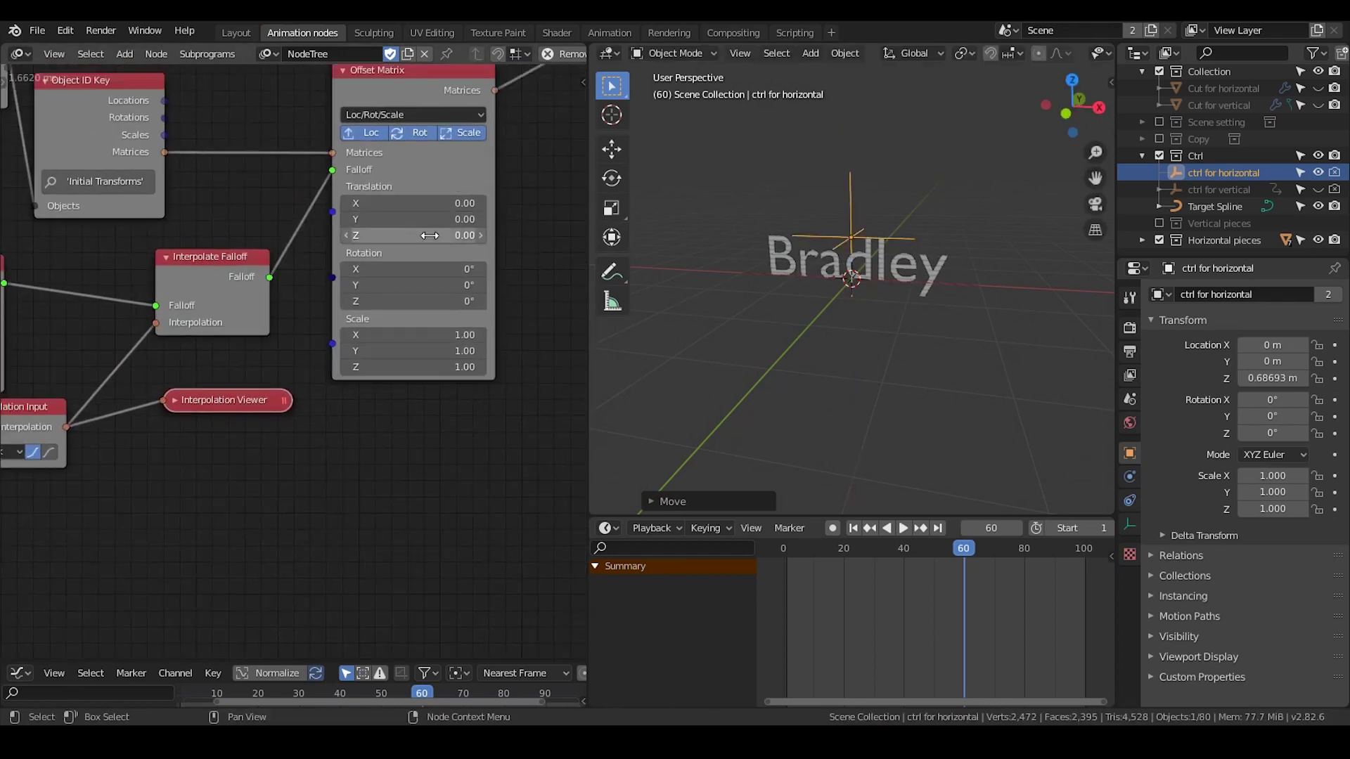
left_click_drag(417, 236, 587, 235)
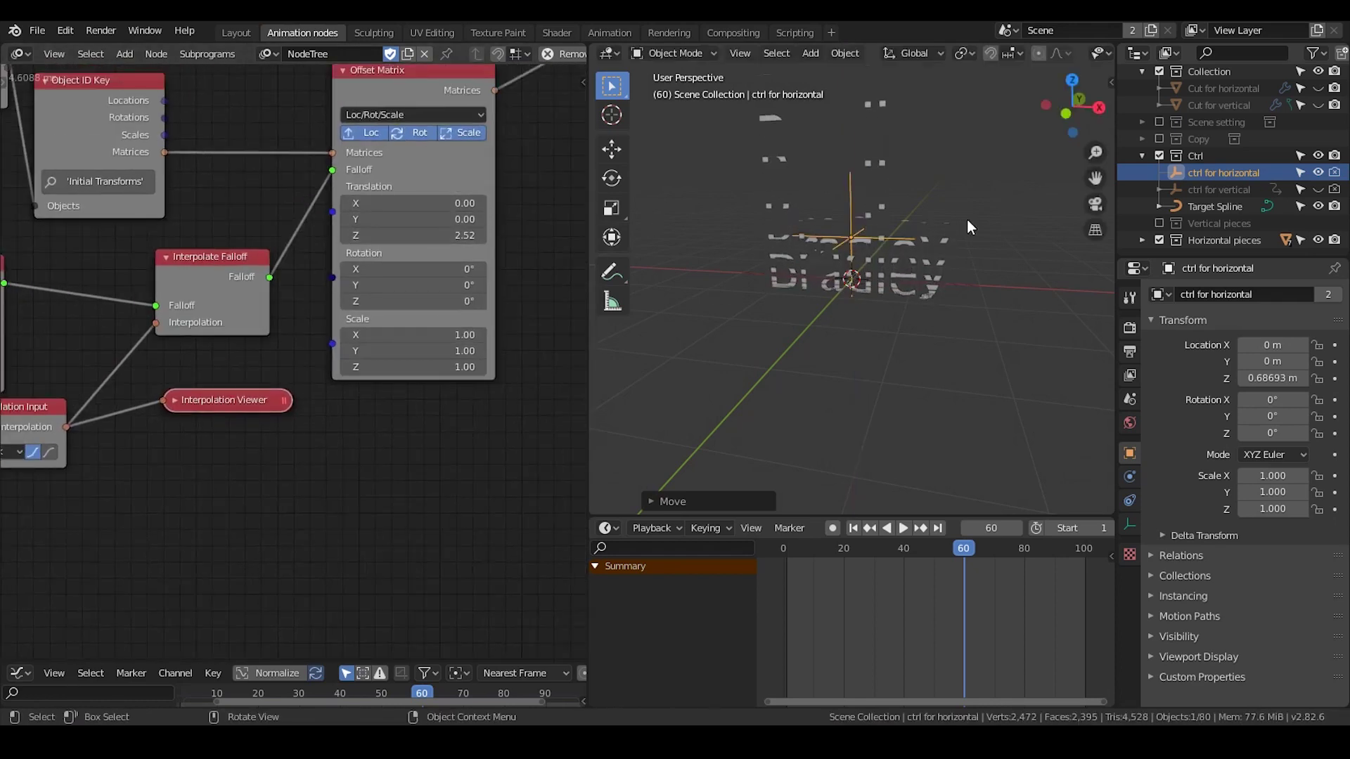
key("g")
key("z")
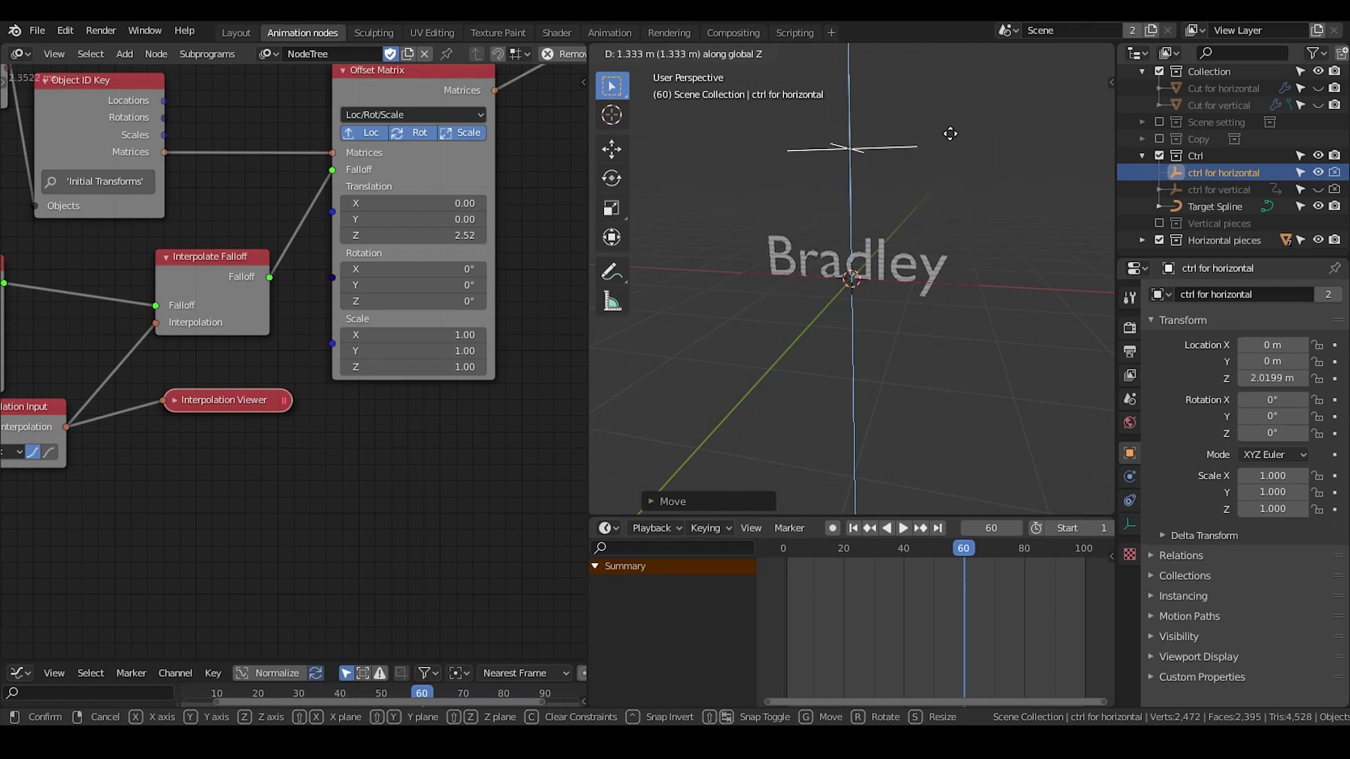
left_click(958, 211)
Set the Offset Matrix's Y translation to 3.84 and test it by lowering ctrl for horizontal to about the world origin
middle_click_drag(160, 437, 245, 393)
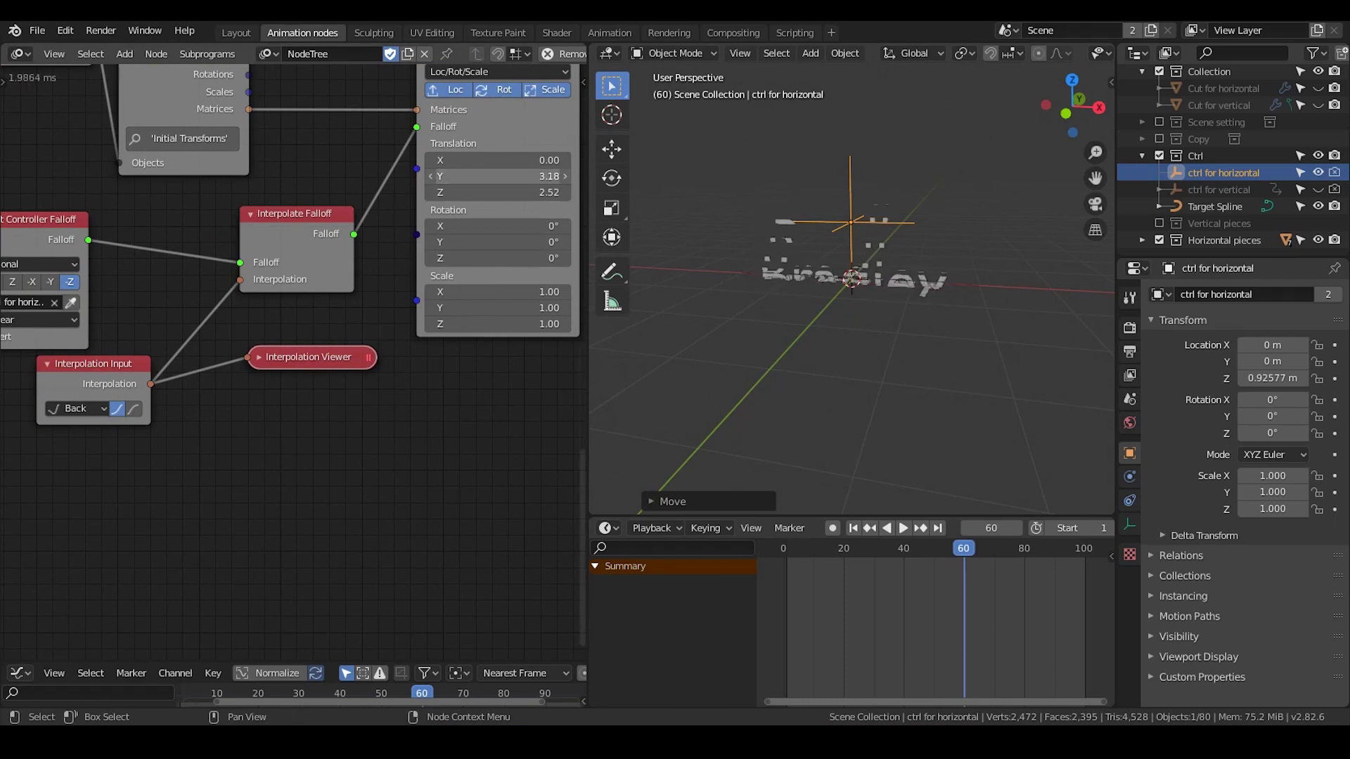
key("g")
key("z")
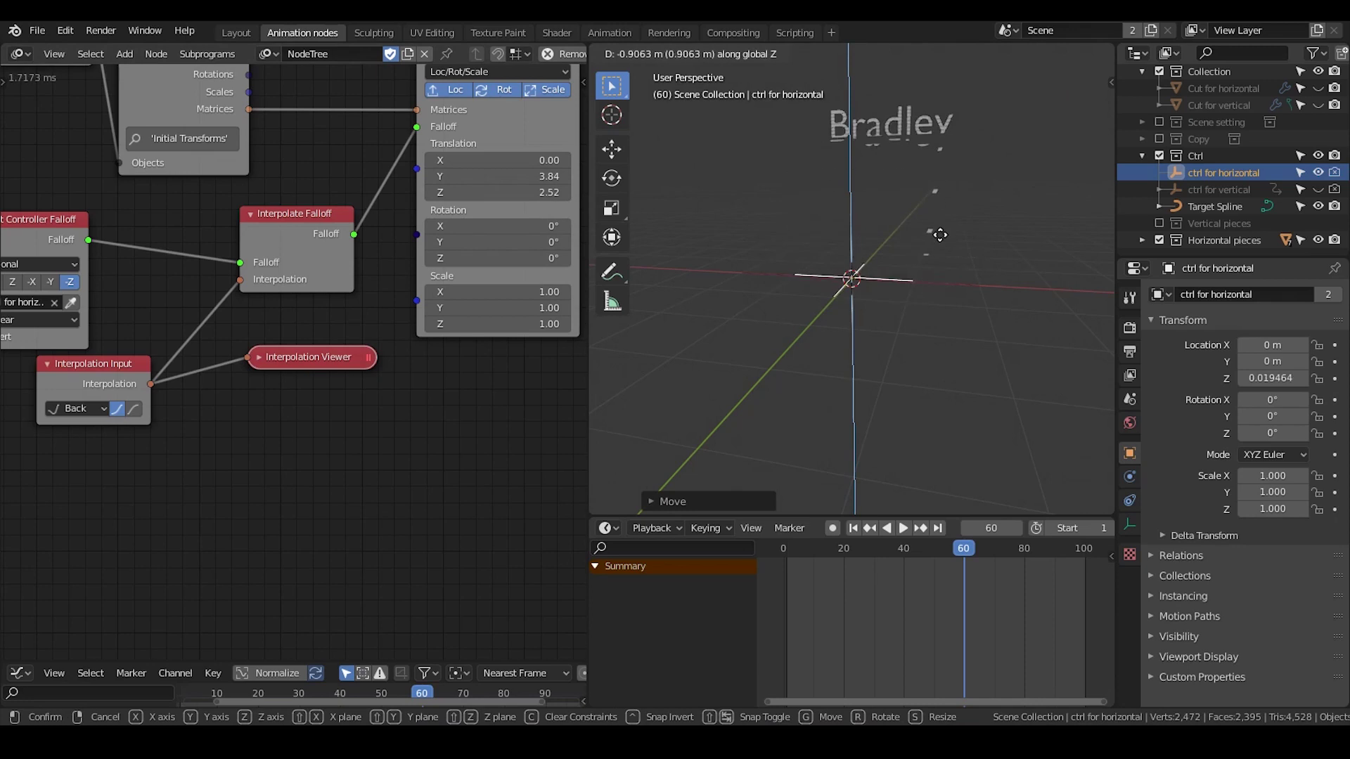
left_click(933, 238)
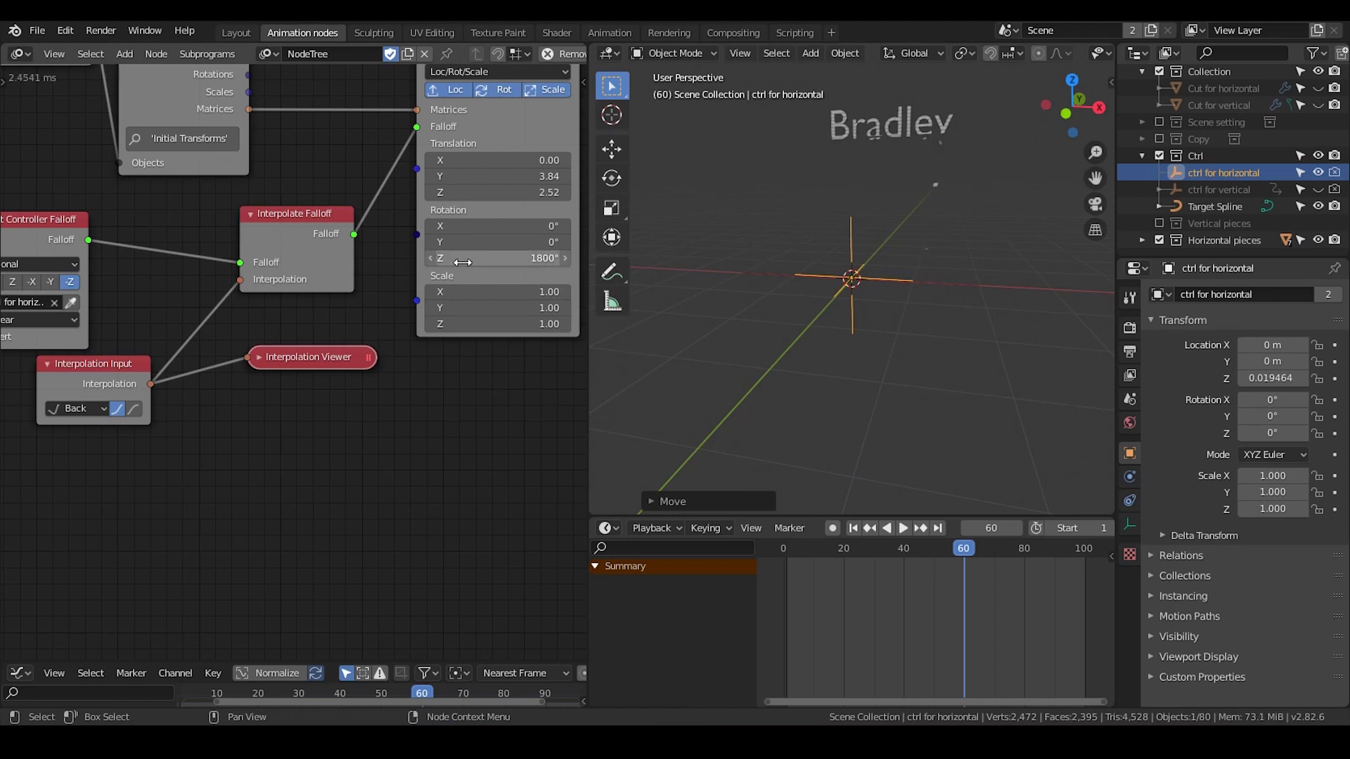
Set the Offset Matrix's Z rotation to 1800° and test it by moving ctrl for horizontal along Z
key("g")
key("z")
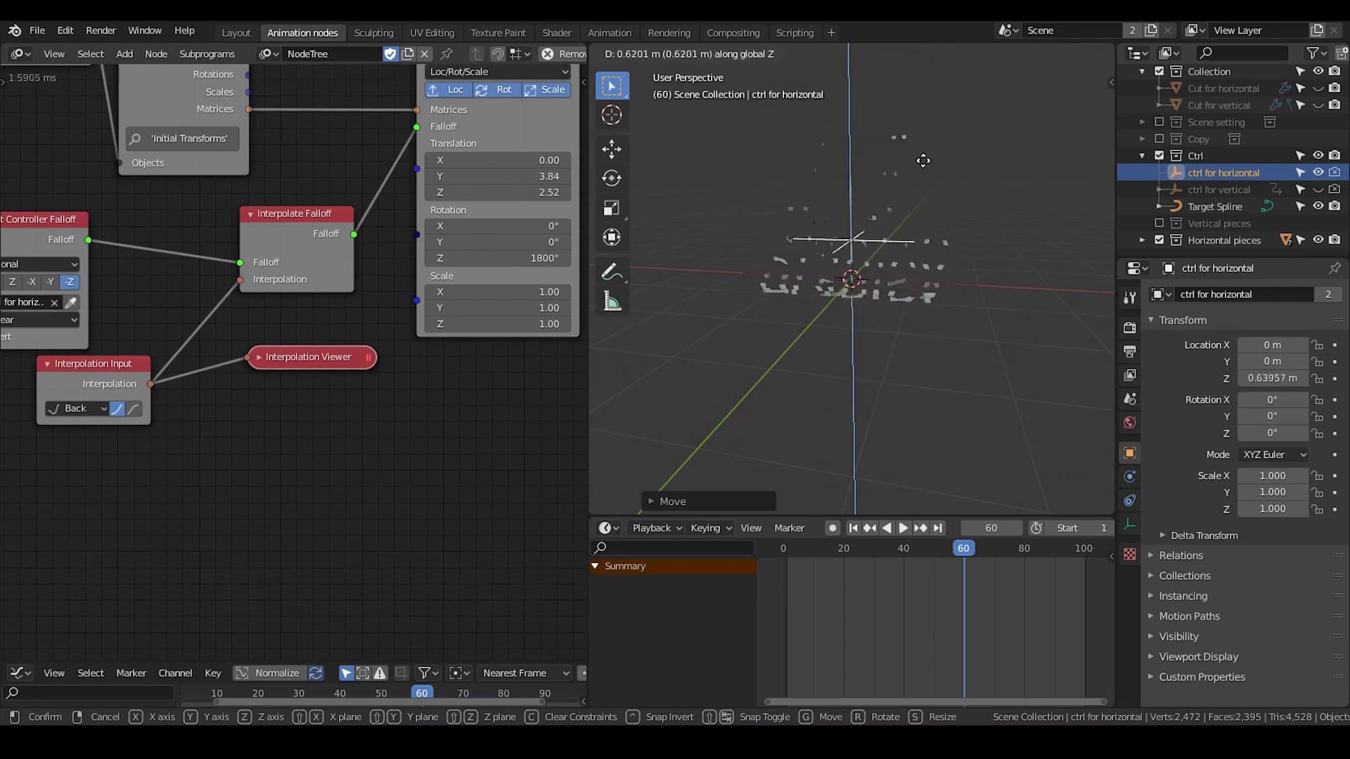
left_click(925, 174)
Set the Offset Matrix's Y translation to -3.84 and test it by raising ctrl for horizontal to about 0.48 m on Z
left_click(504, 176)
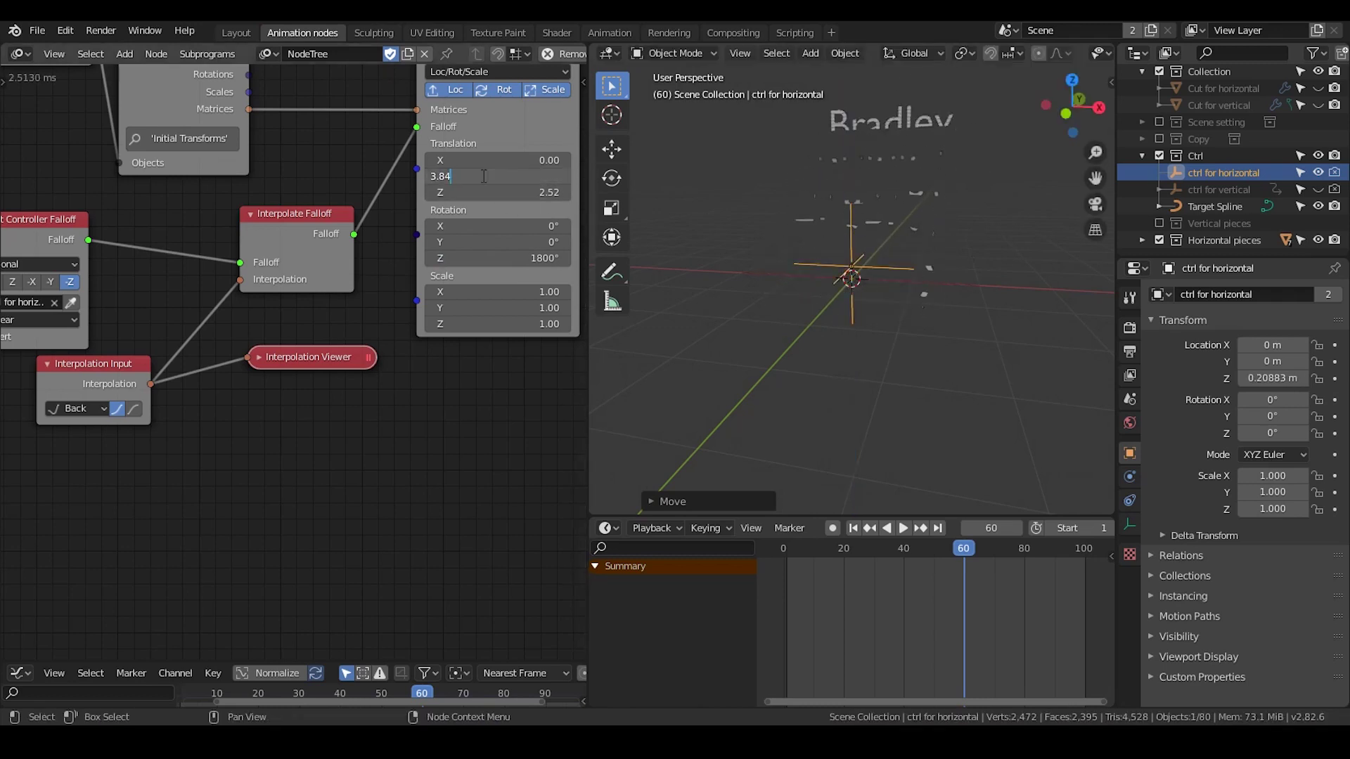
type("*-1")
key("Return")
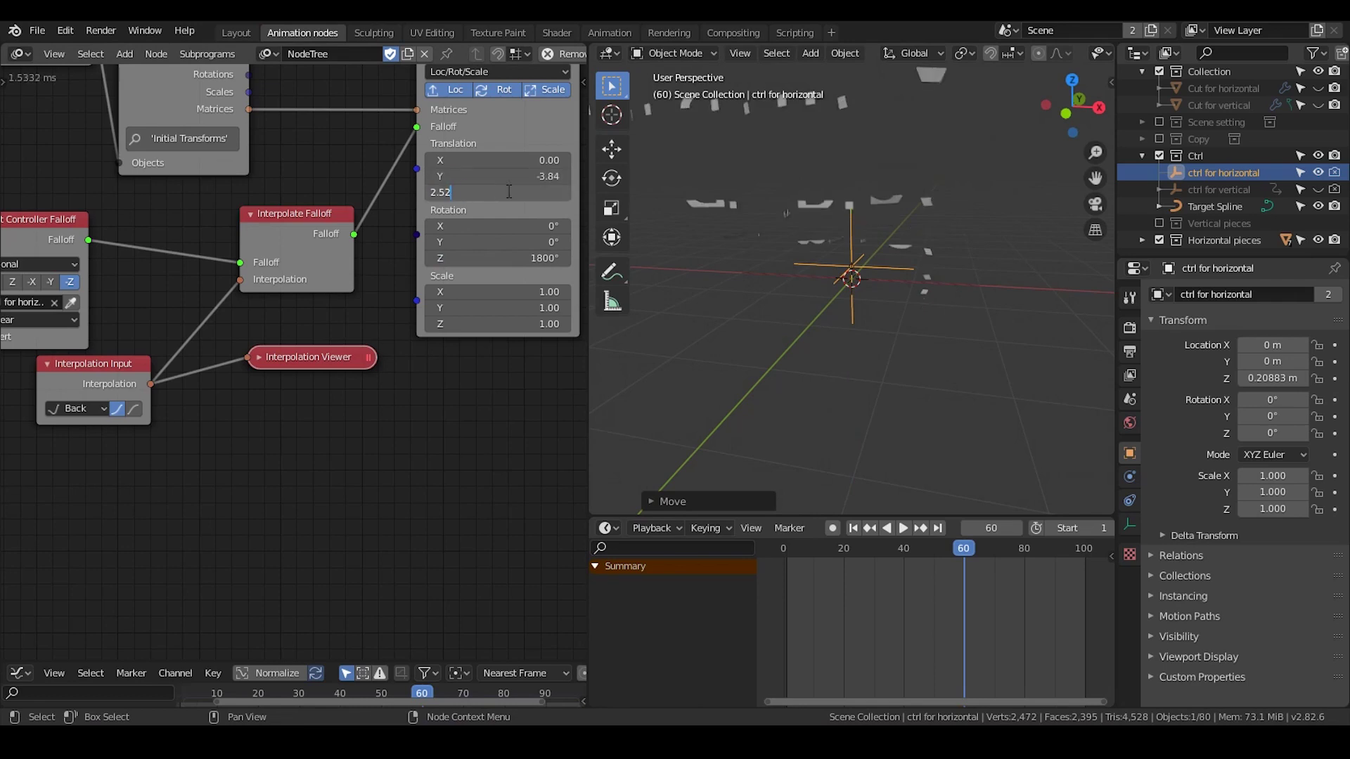
key("g")
key("z")
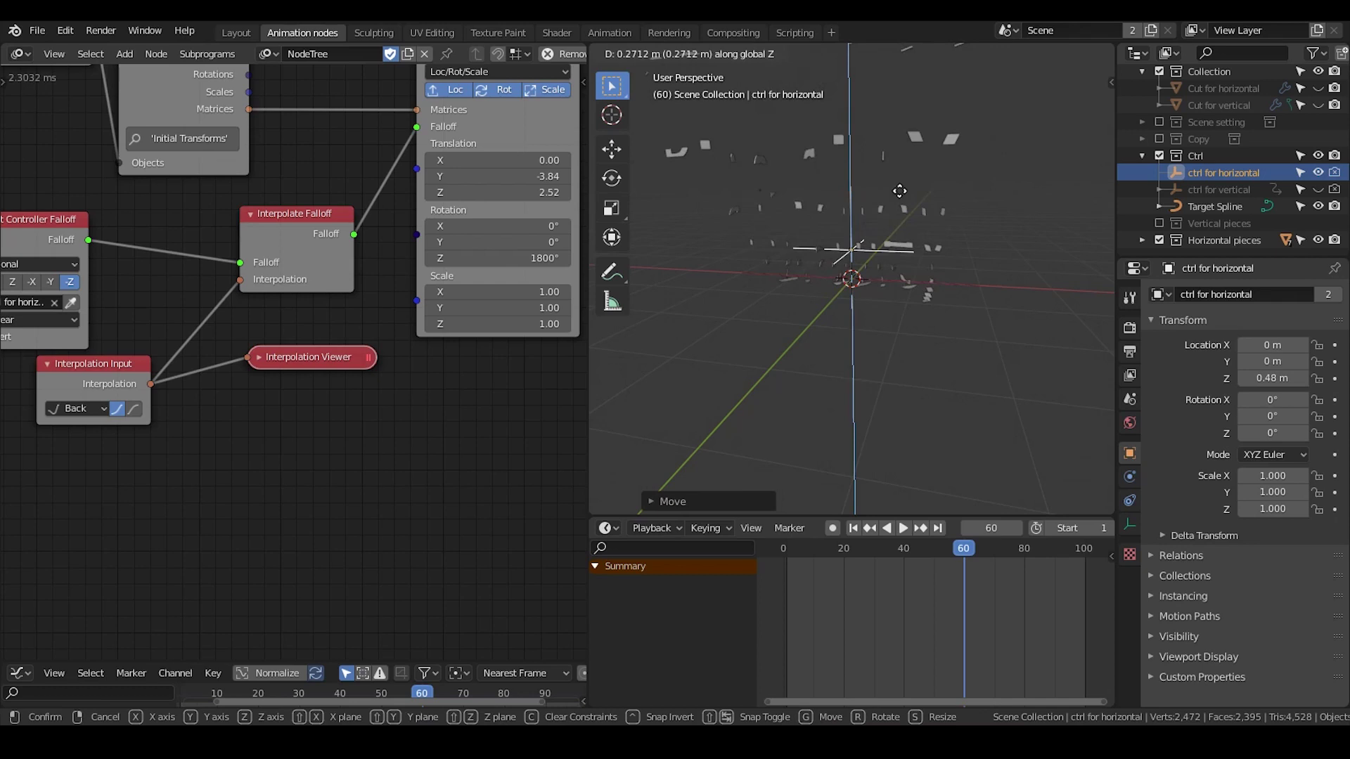
left_click(900, 189)
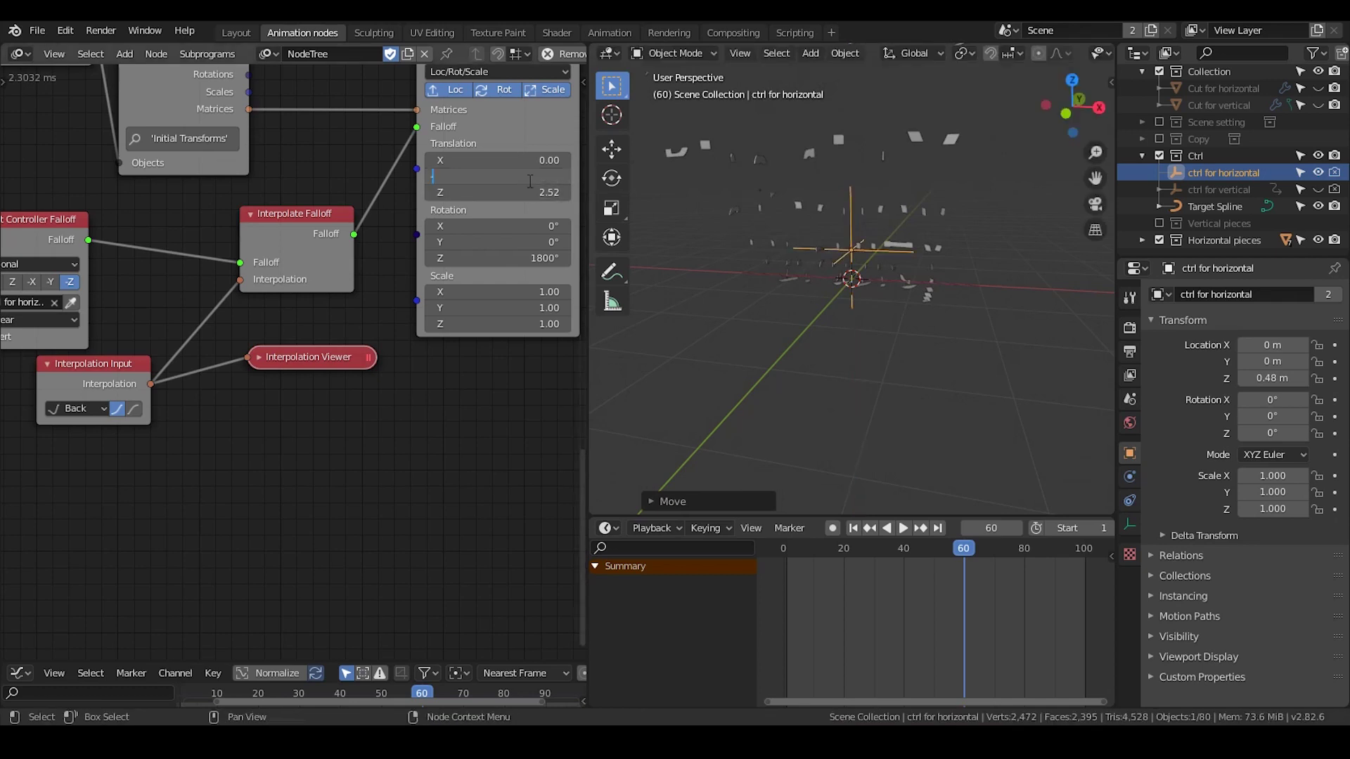
Set the Offset Matrix's Y translation to -1.5 and test it by moving ctrl for horizontal down along Z
key("Return")
key("g")
key("z")
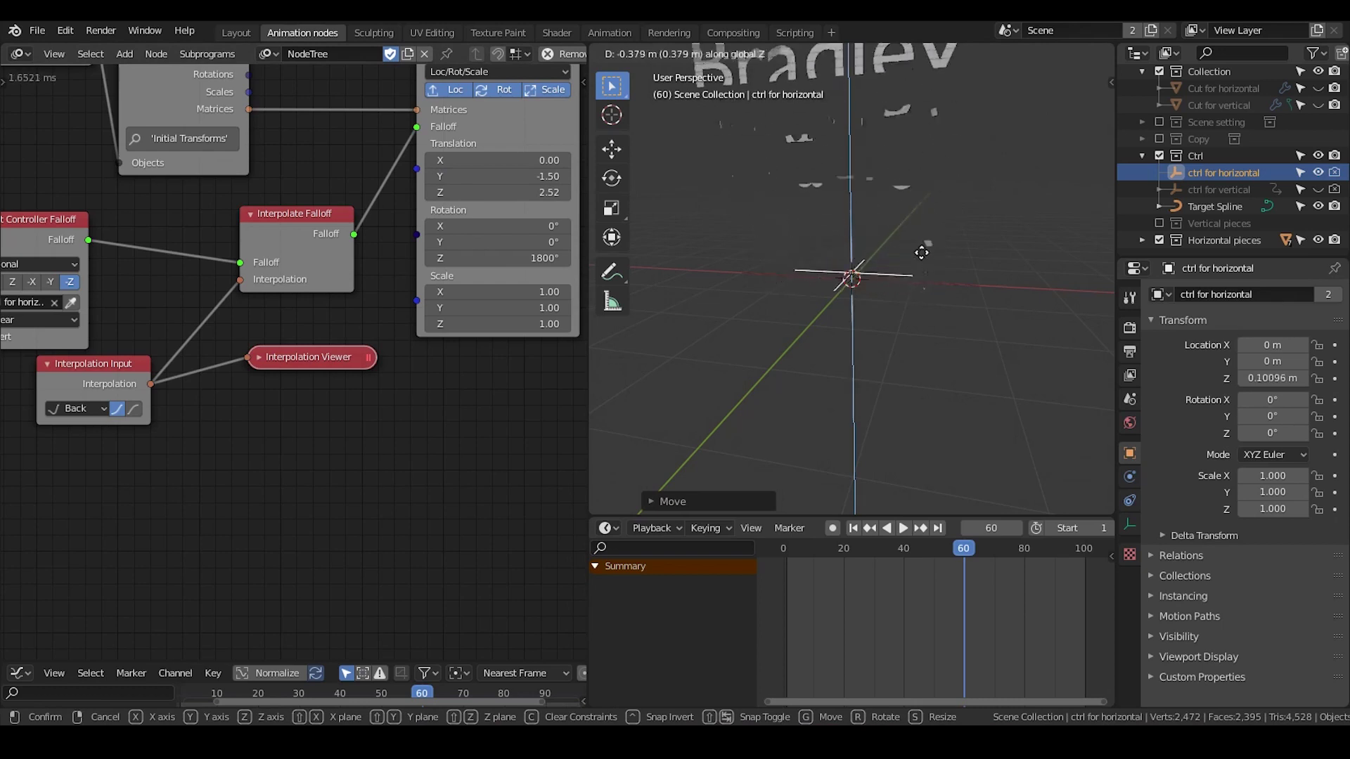
left_click(594, 253)
Set the Offset Matrix's Z translation to 1.5 and test it by moving ctrl for horizontal along Z to about -0.21 m
left_click(539, 195)
type("1.5")
key("Return")
key("g")
key("z")
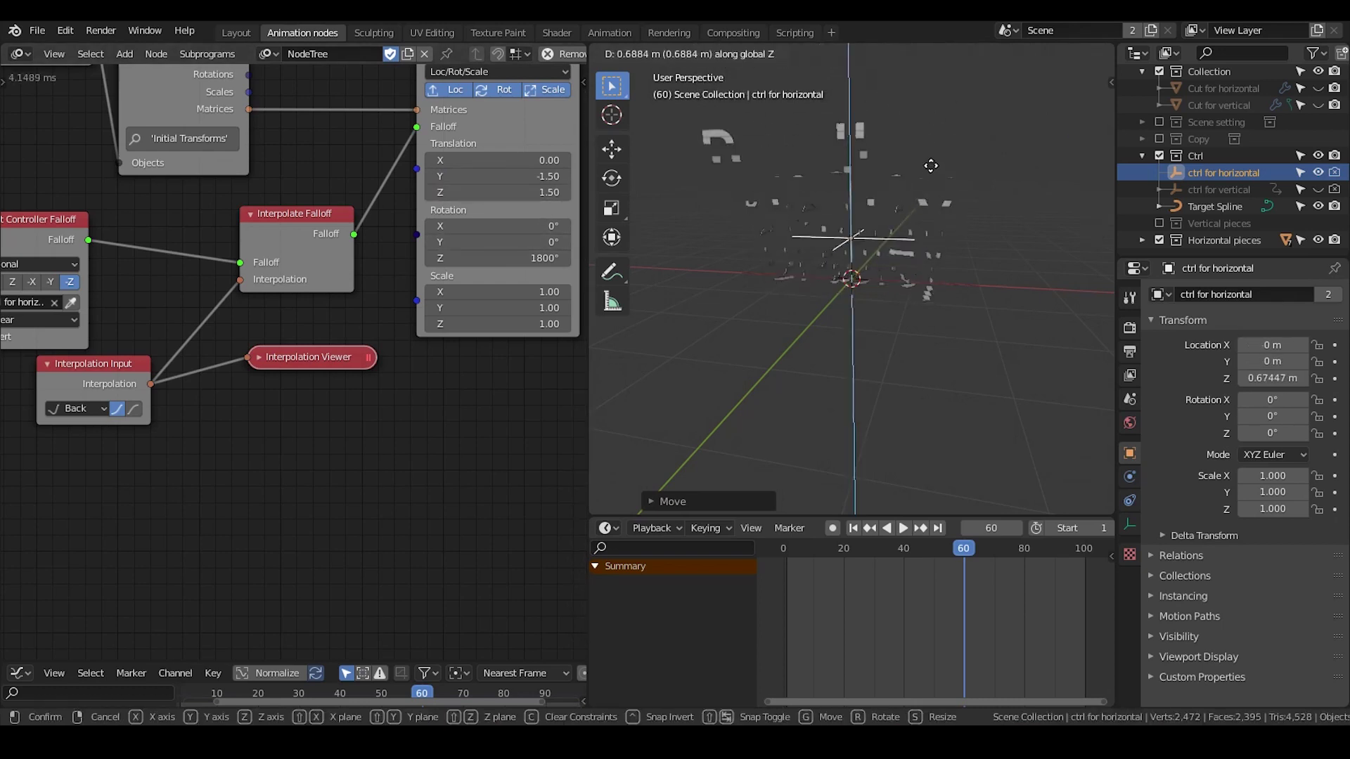
left_click(917, 237)
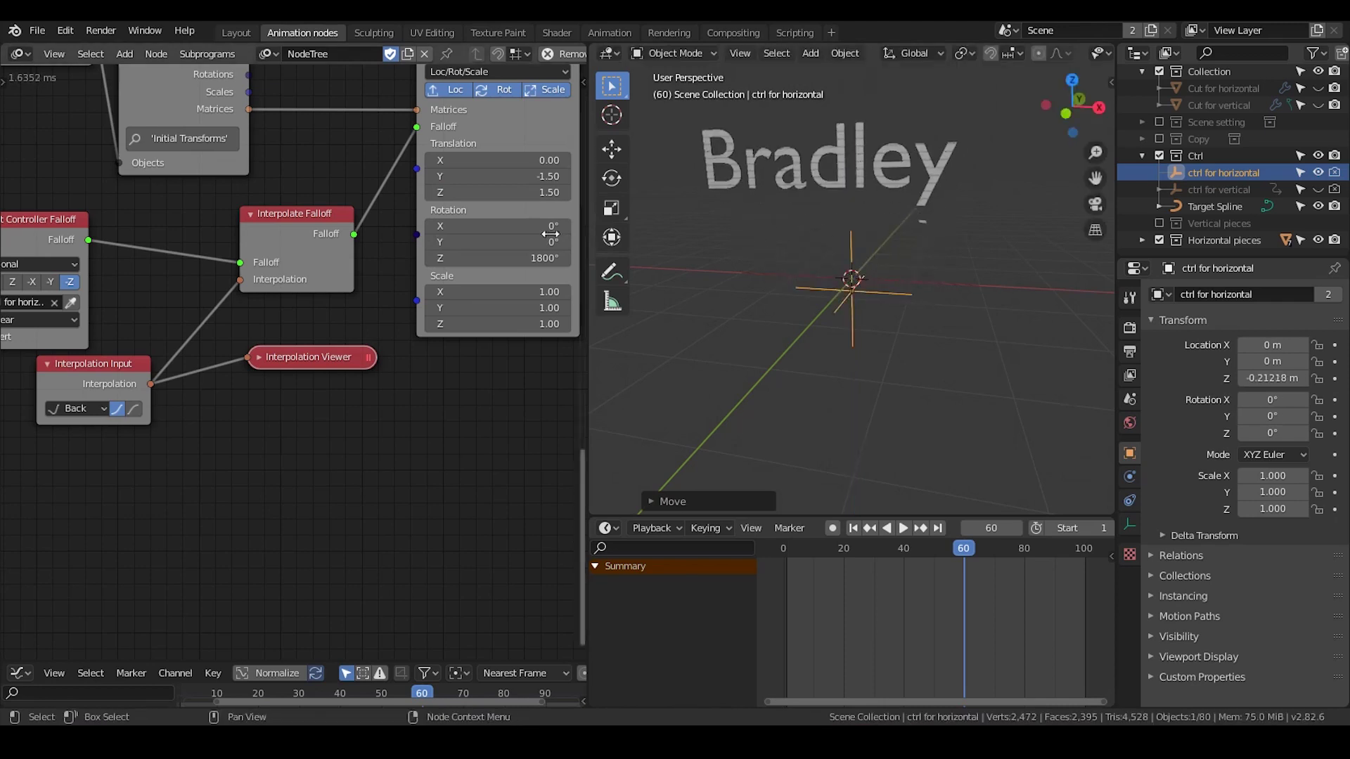
Set the Offset Matrix's Z translation to 2.28 and test it in an enlarged viewport, raising ctrl for horizontal to about 1.15 m on Z
left_click_drag(505, 197, 549, 198)
middle_click_drag(838, 276, 863, 262)
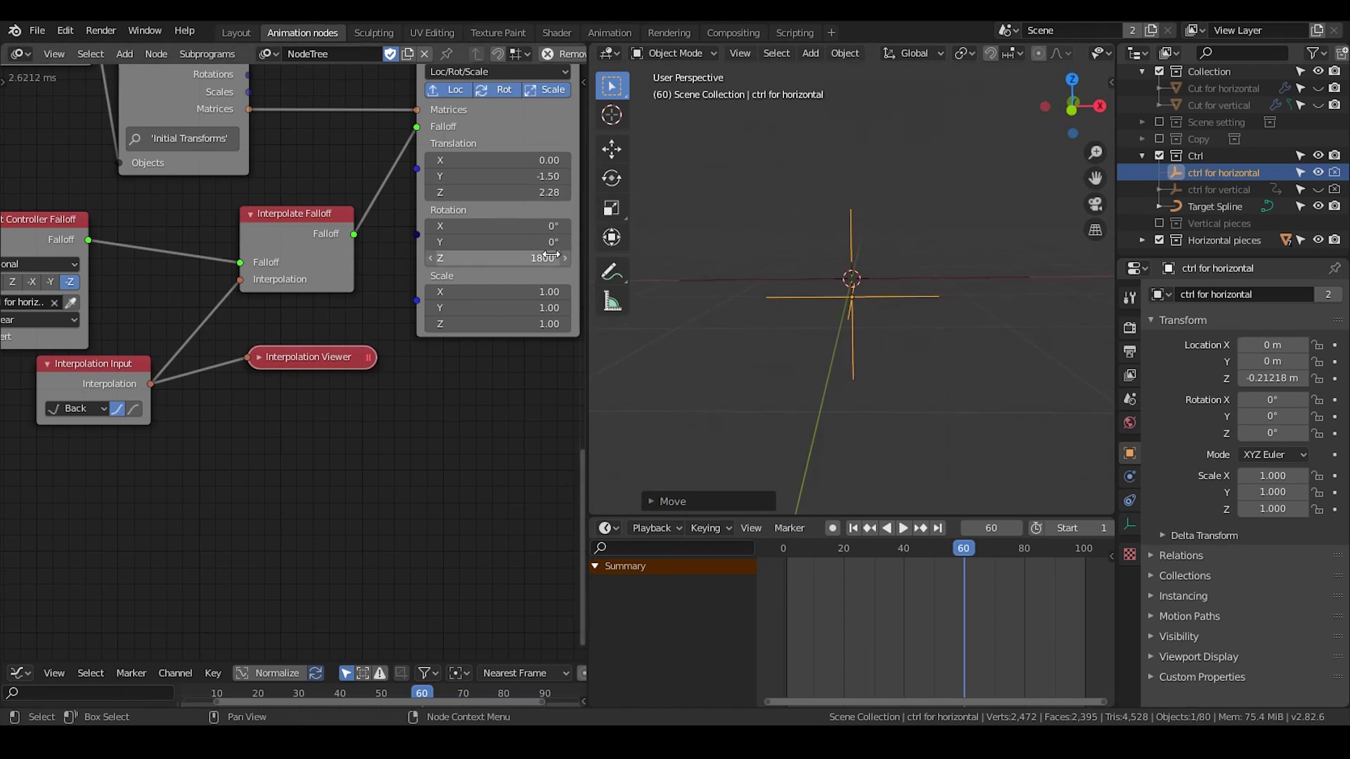
left_click_drag(588, 260, 549, 270)
left_click_drag(548, 270, 274, 274)
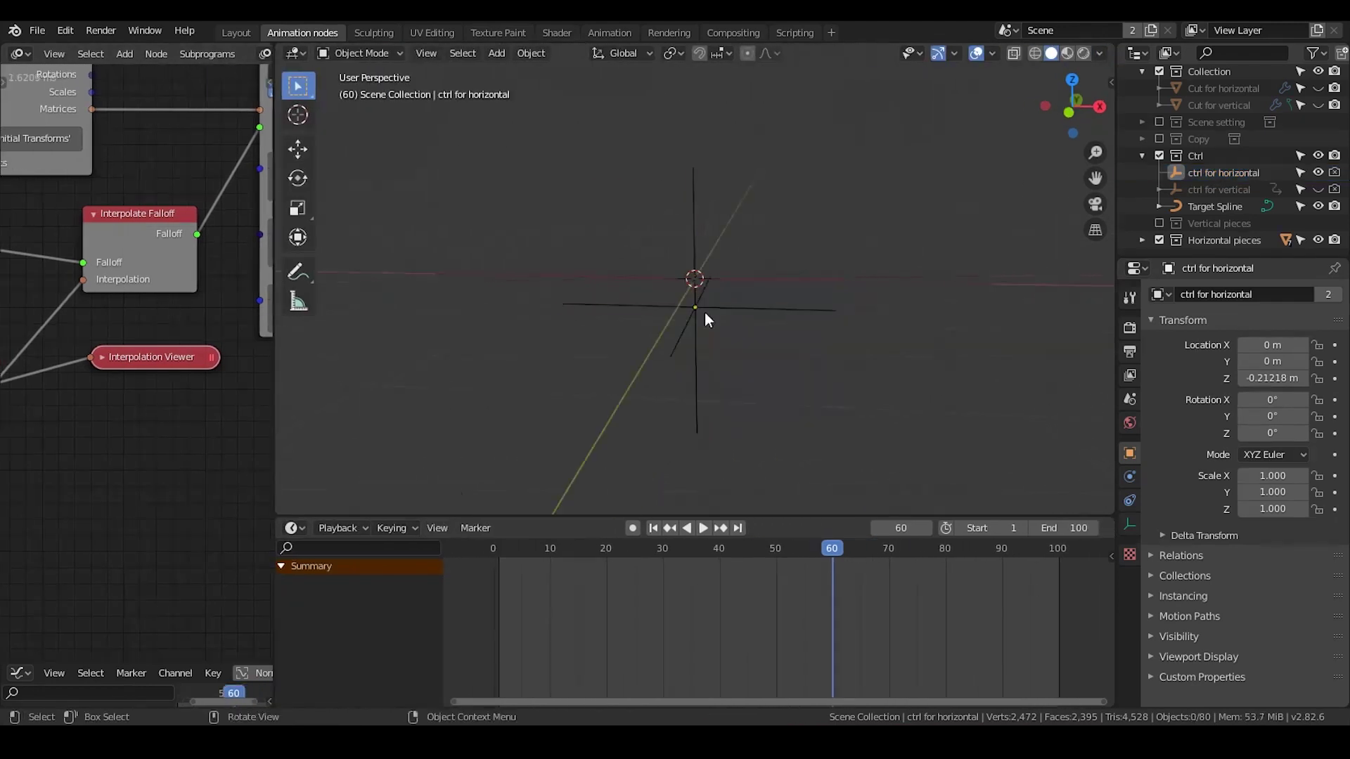
left_click(744, 312)
key("g")
key("z")
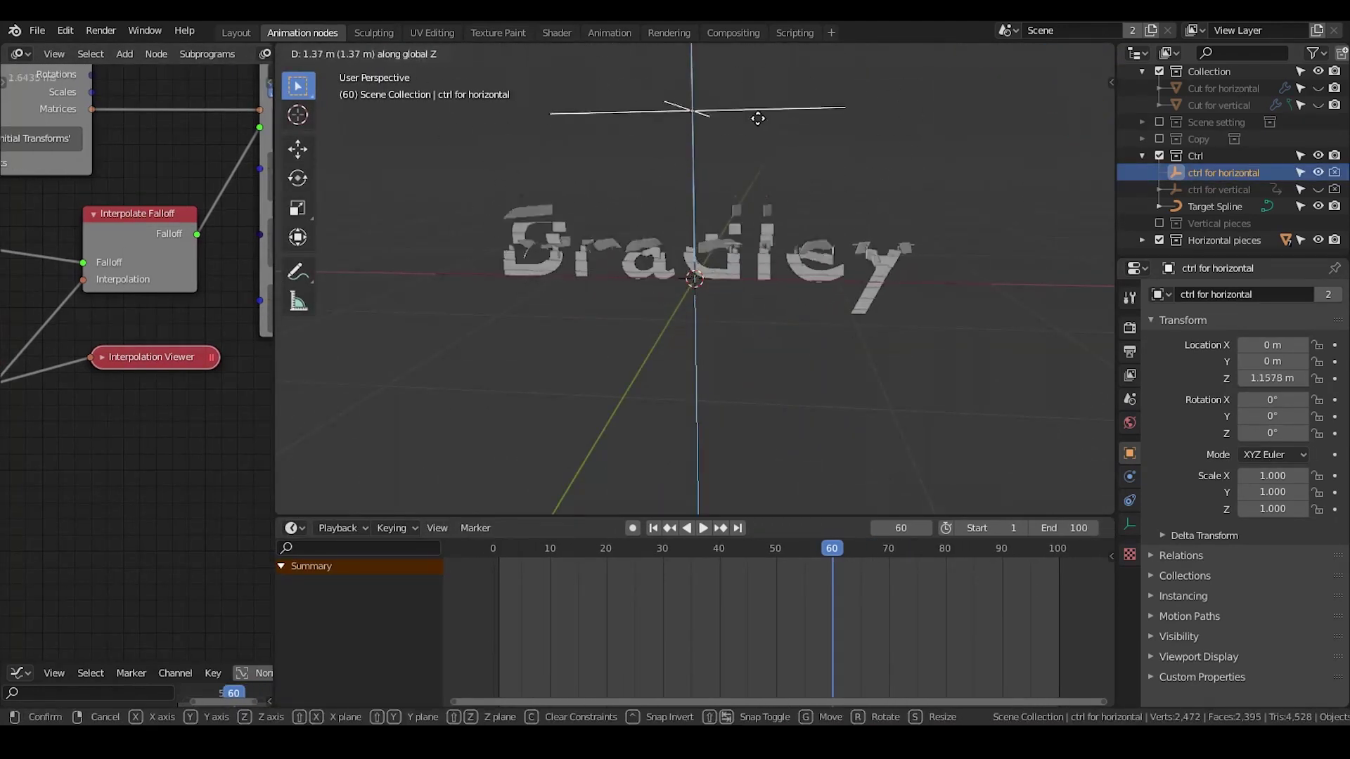
mouse_move(734, 479)
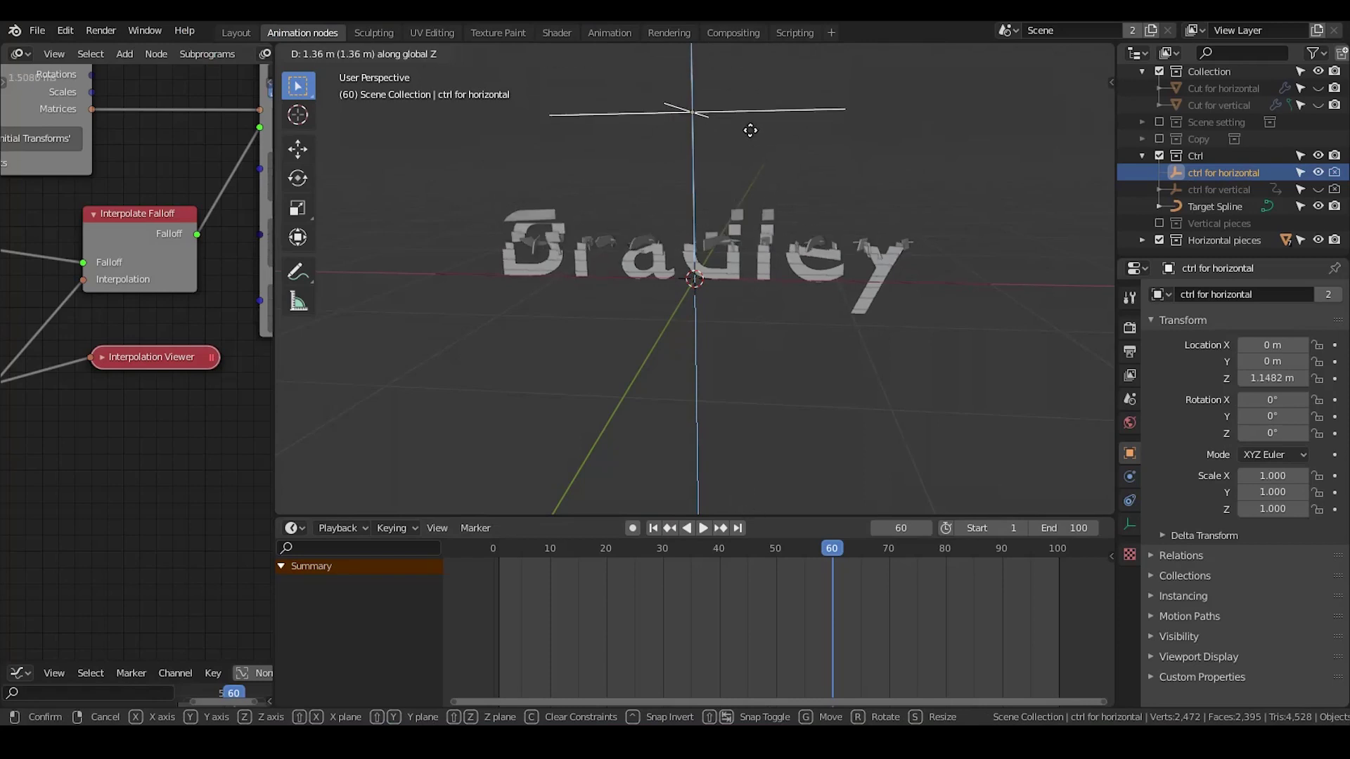
left_click(802, 182)
Scale ctrl for horizontal down to about 0.56 and move it along Z to about 0.92 m
mouse_move(803, 183)
middle_mouse_down()
mouse_move(741, 195)
mouse_move(799, 205)
middle_mouse_up()
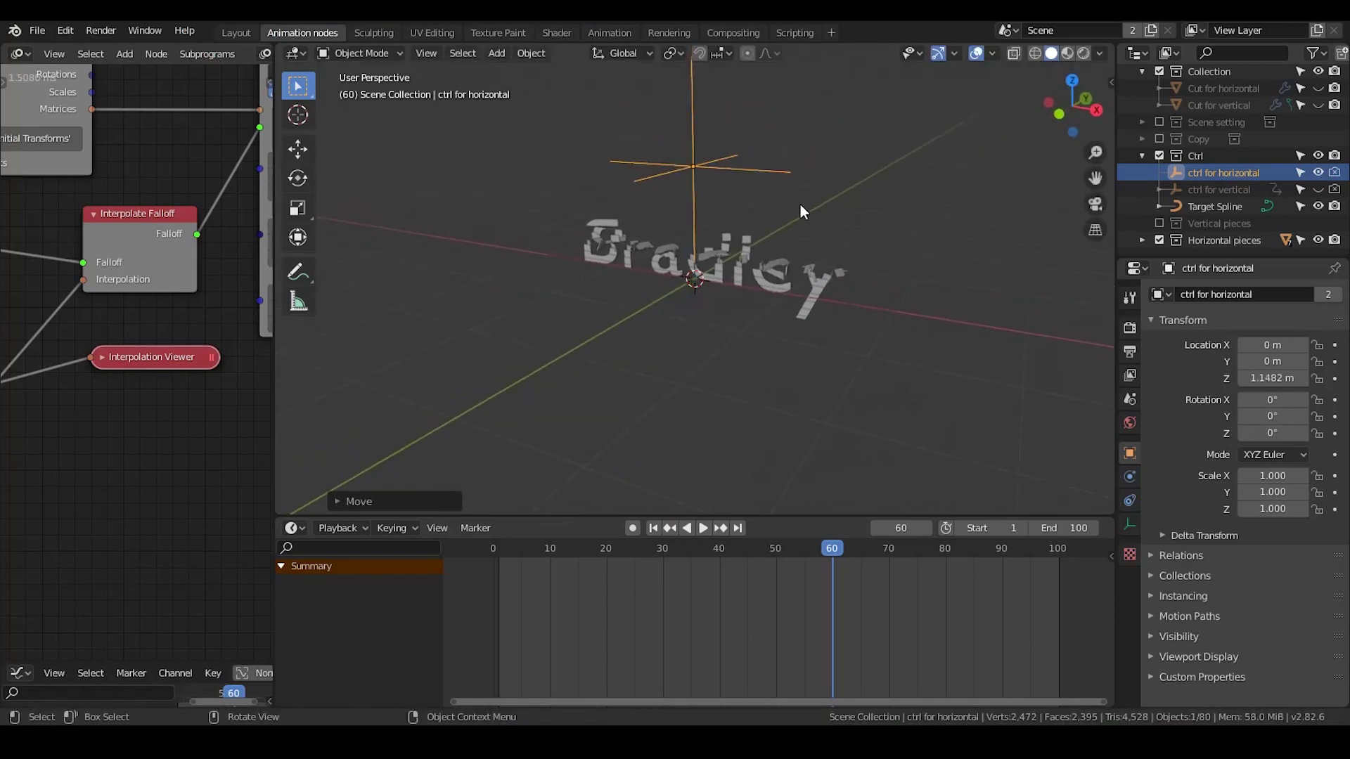
key("s")
left_click(807, 168)
key("g")
key("z")
mouse_move(826, 307)
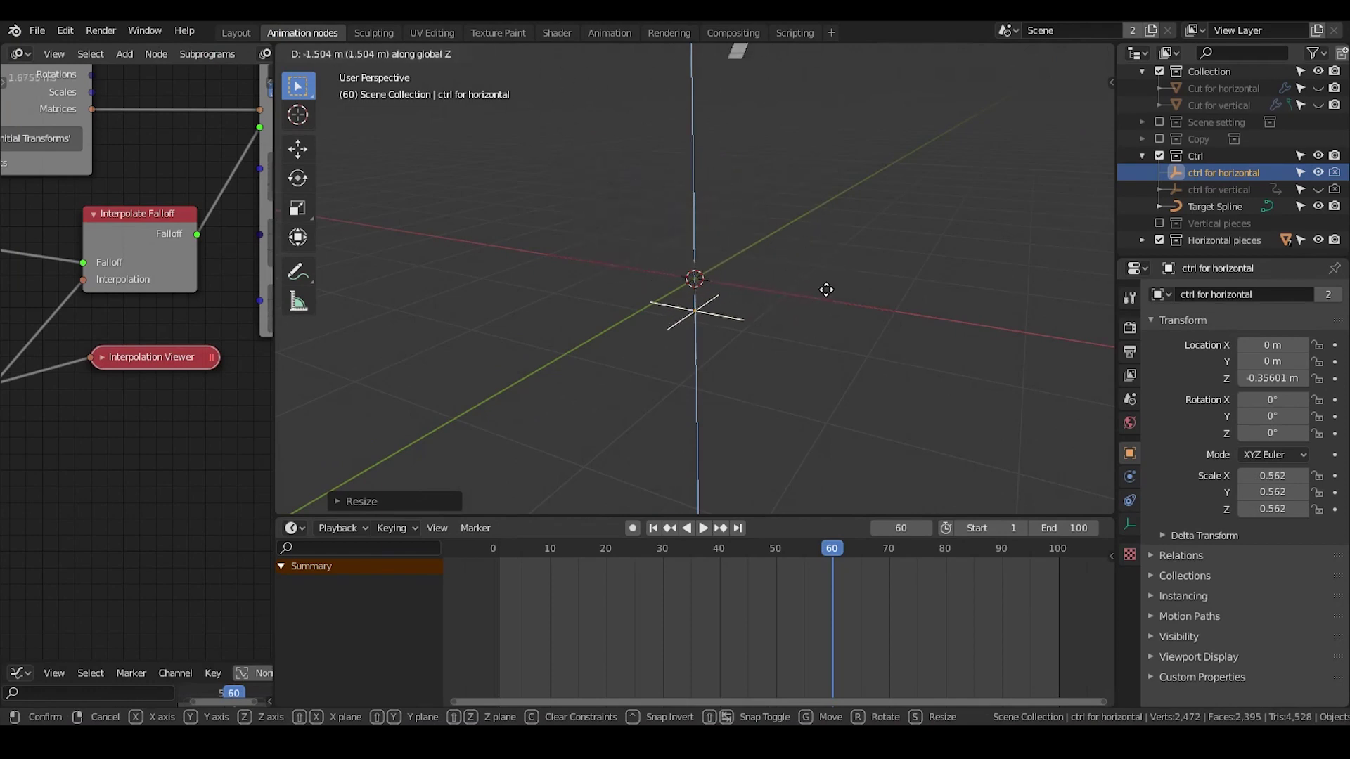
left_click(829, 184)
Rescale ctrl for horizontal to about 0.52 to tighten the falloff's transition
key("s")
key("Escape")
key("s")
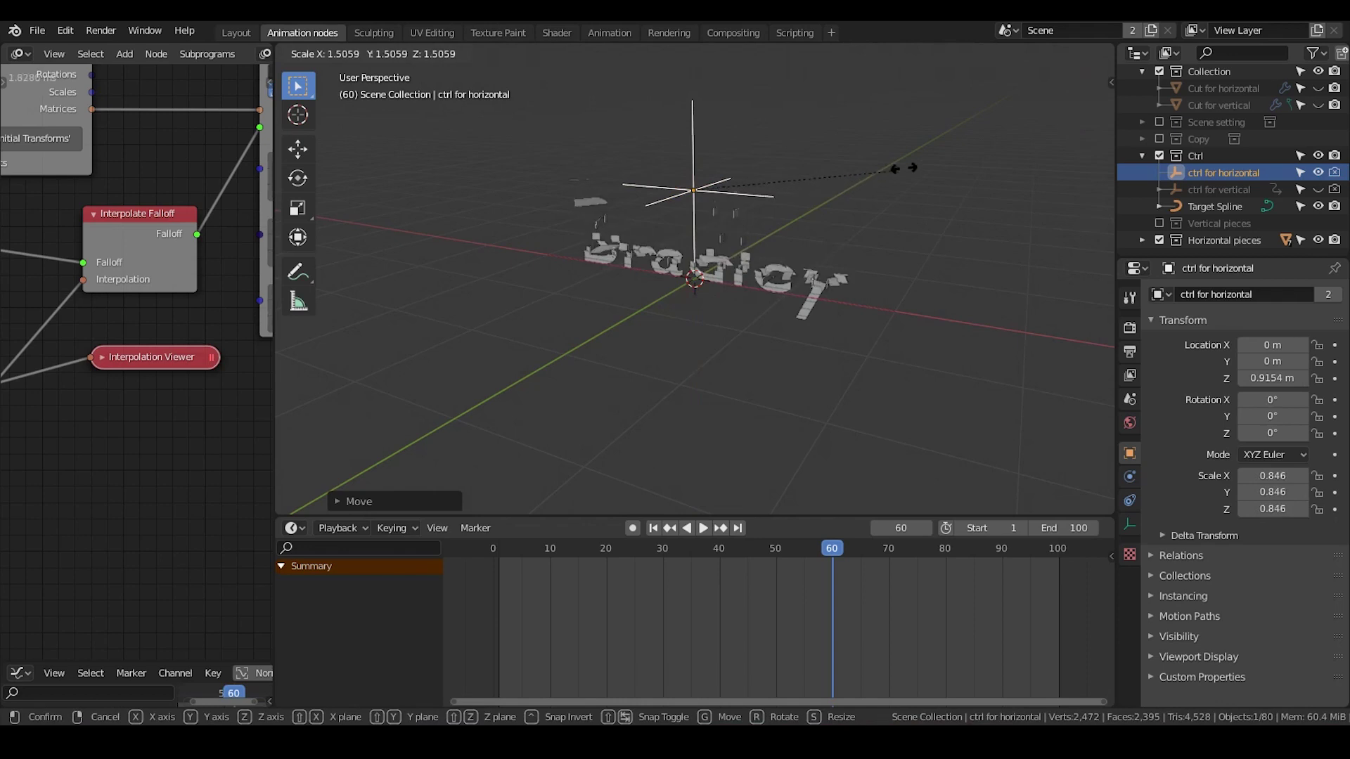
left_click(814, 157)
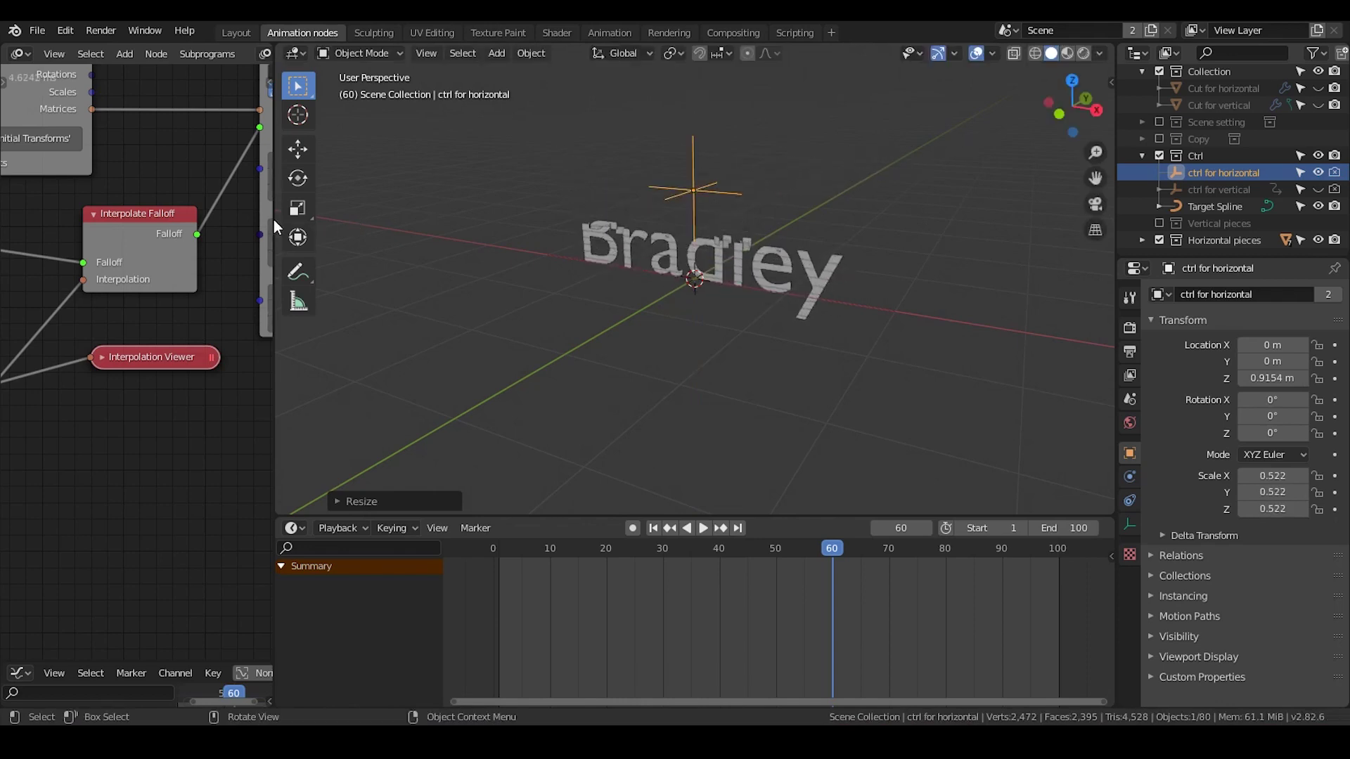
Enlarge the node editor, adjust the Interpolate Falloff node's position, and move ctrl for horizontal to about 0.89 m on Z
left_click_drag(277, 220, 689, 236)
middle_click_drag(445, 271, 389, 298)
scroll(371, 357, "down", 2)
left_click_drag(314, 293, 310, 275)
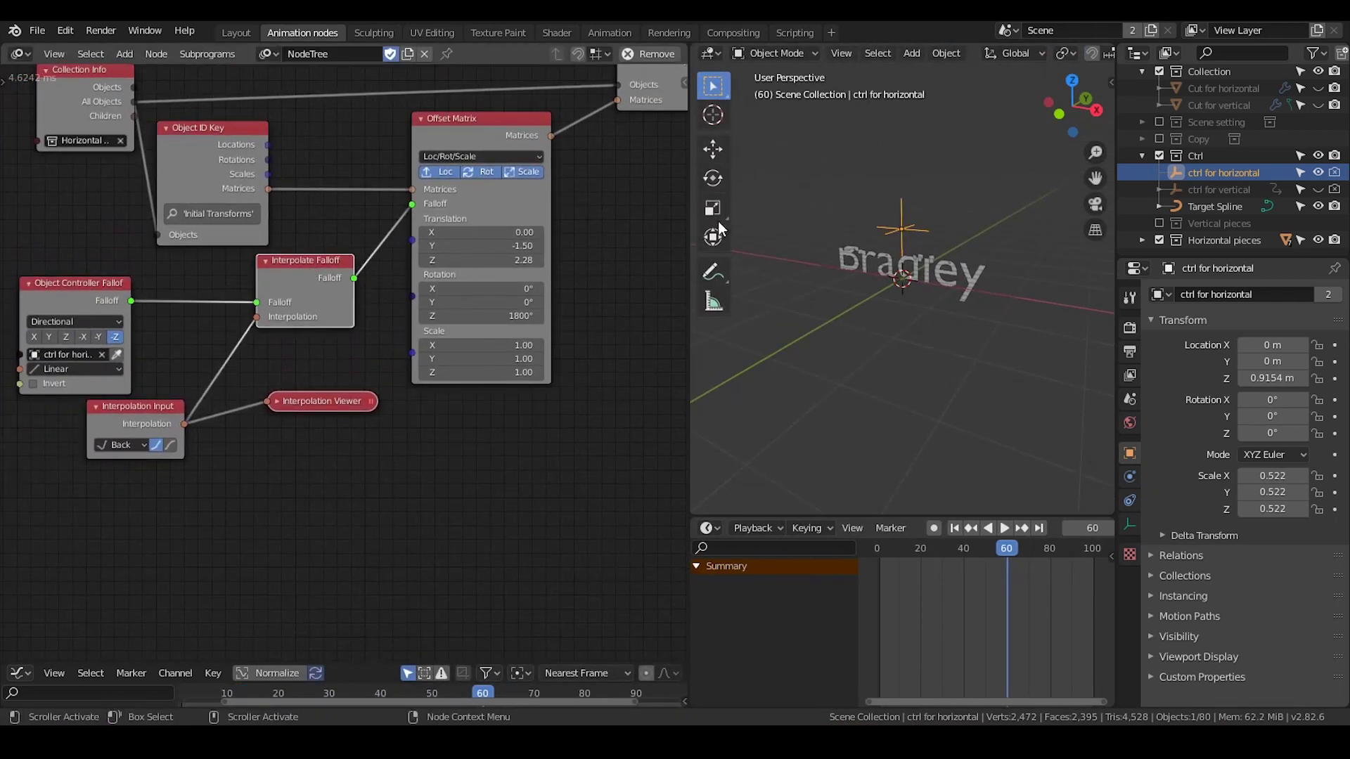
key("g")
key("z")
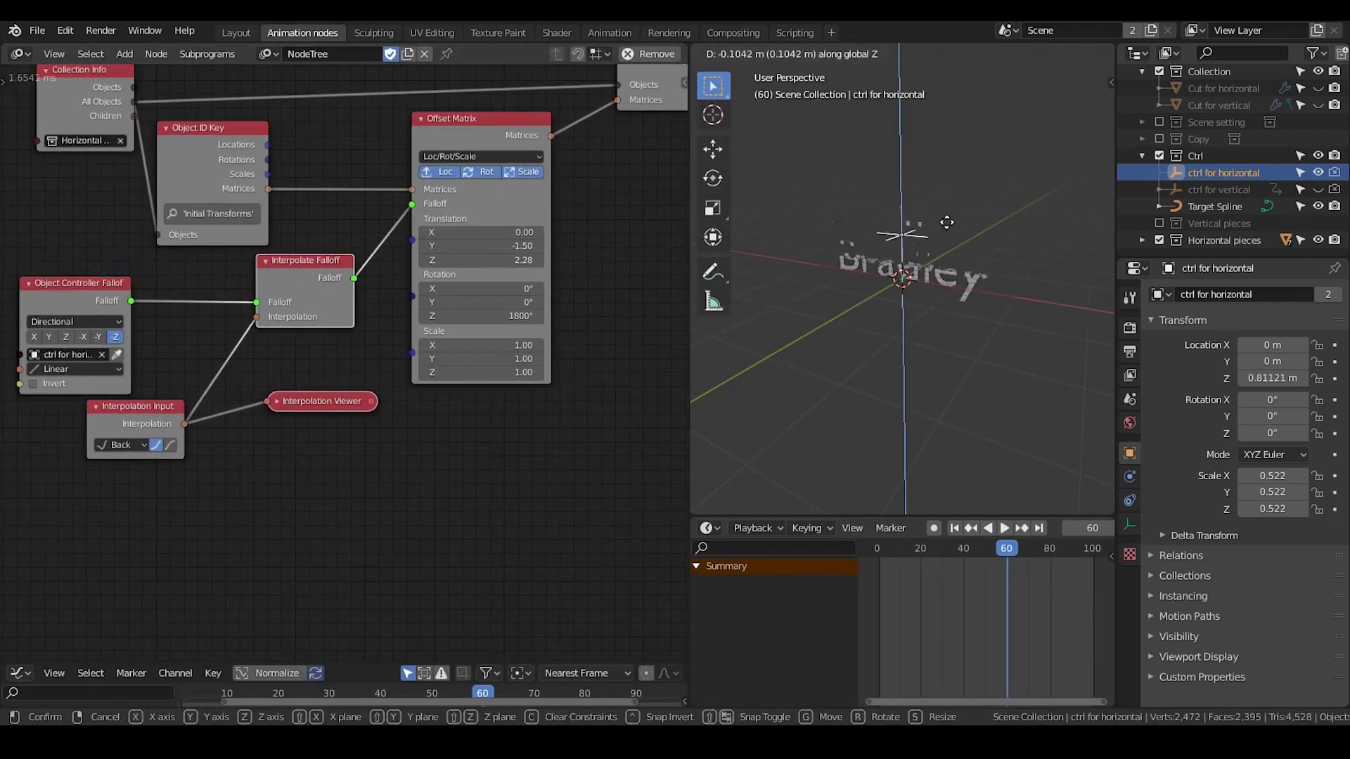
left_click(945, 218)
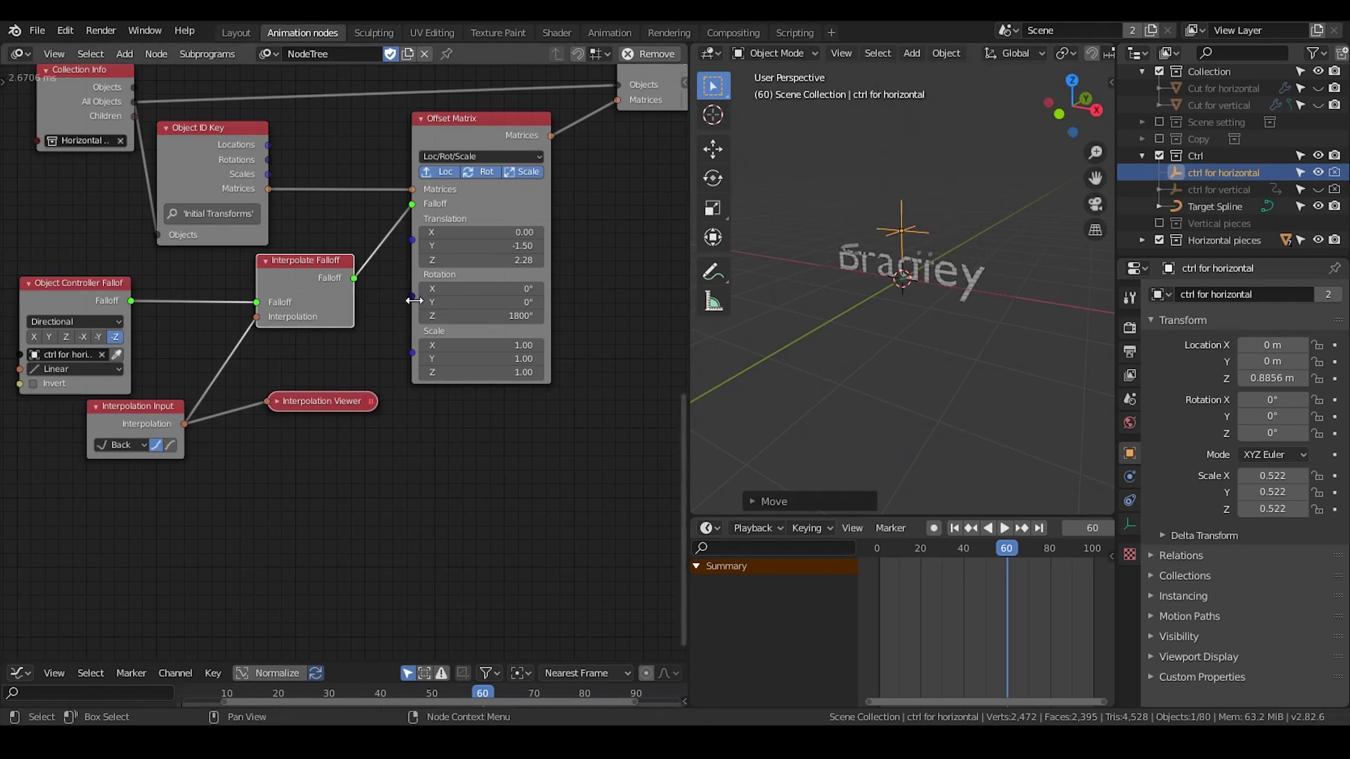
Duplicate the Offset Matrix node and connect the Object Controller Falloff directly to the copy's falloff input
middle_click_drag(514, 289, 345, 349)
key("shift+d")
left_click(525, 244)
middle_click_drag(439, 303, 501, 195)
scroll(500, 200, "down", 1)
middle_click_drag(358, 282, 418, 260)
left_click_drag(108, 243, 135, 227)
left_click_drag(469, 186, 544, 196)
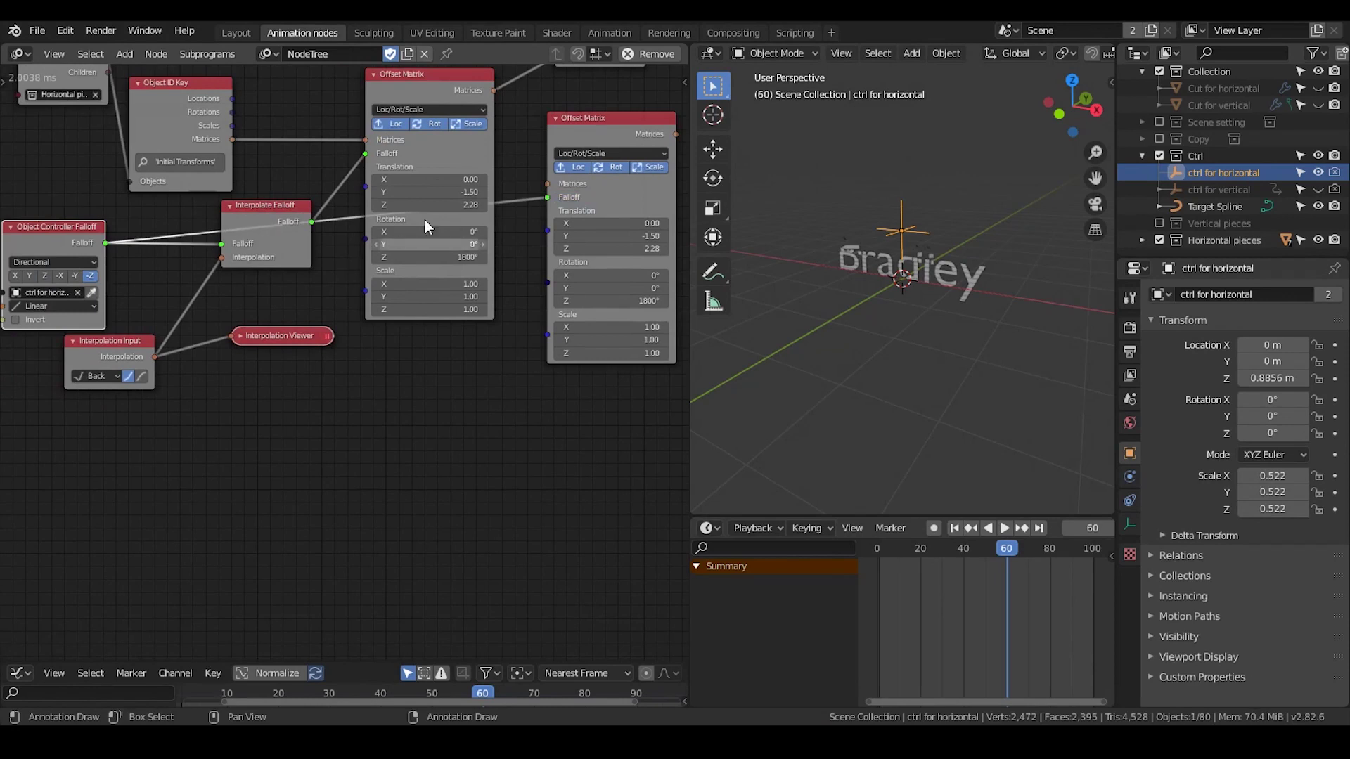
Try chaining the duplicated Offset Matrix after the original one, and delete the duplicate
left_click_drag(569, 136, 565, 128)
middle_click_drag(564, 130, 508, 171)
left_click_drag(438, 132, 475, 201)
left_click_drag(616, 166, 535, 133)
middle_click_drag(541, 174, 520, 214)
left_click(522, 197)
key("x")
Nudge the Interpolate Falloff node and preview the effect by temporarily moving ctrl for horizontal along Z
middle_click_drag(297, 386, 347, 298)
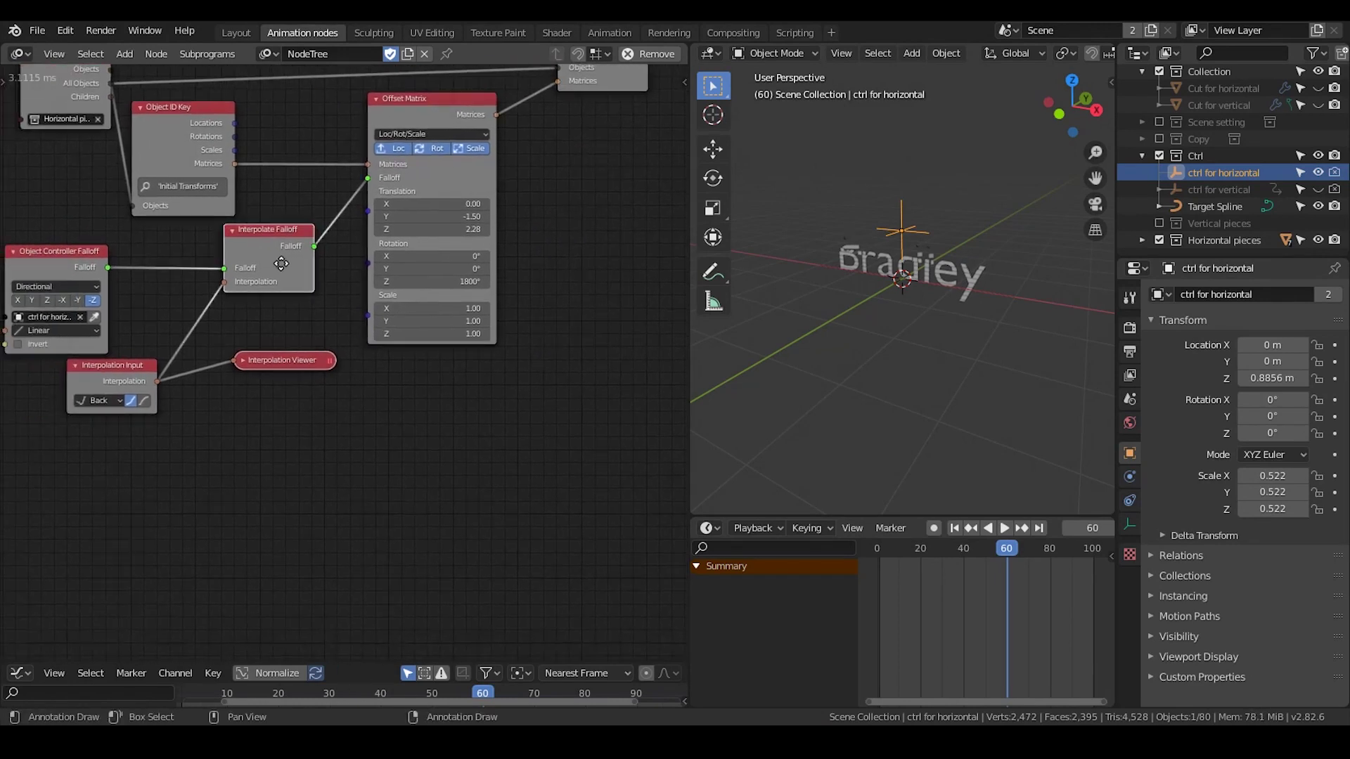
left_click_drag(279, 262, 285, 271)
middle_click_drag(326, 435, 299, 410)
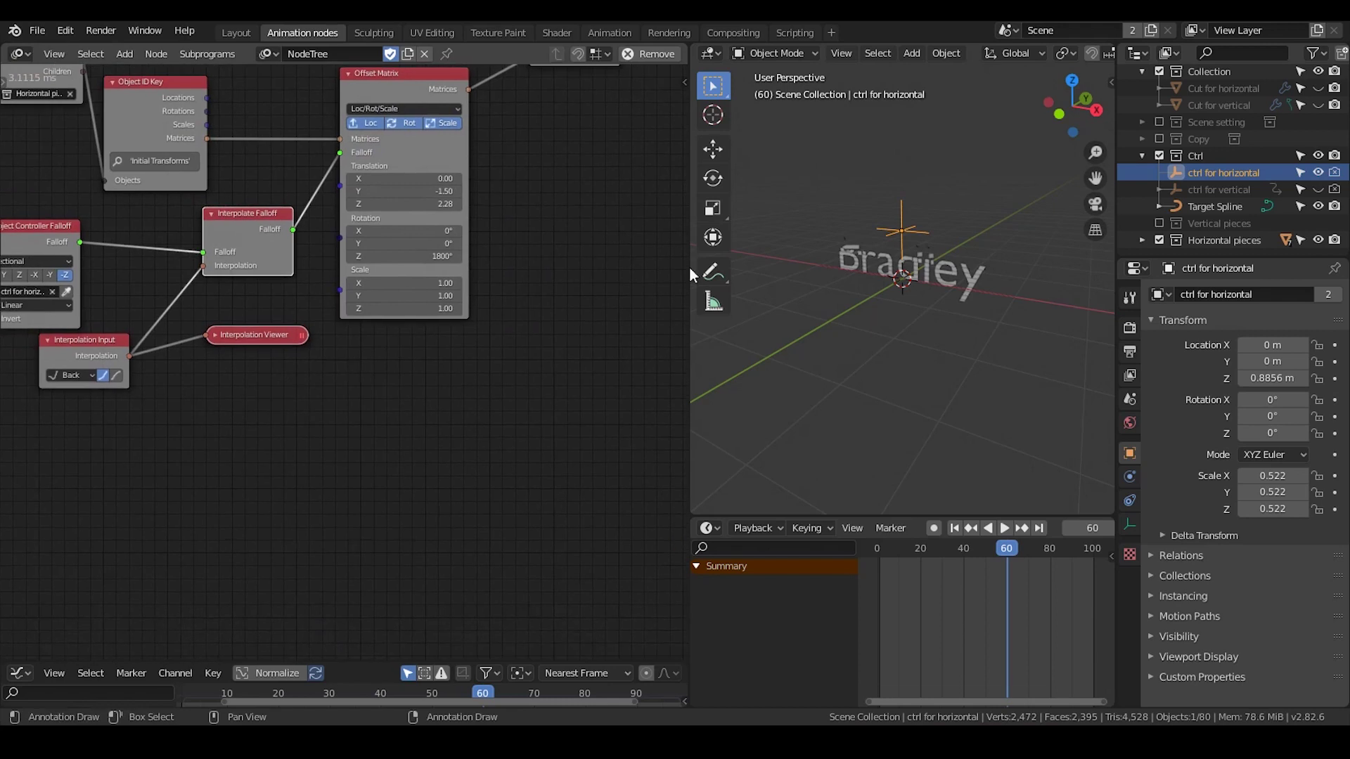
key("g")
key("z")
key("Escape")
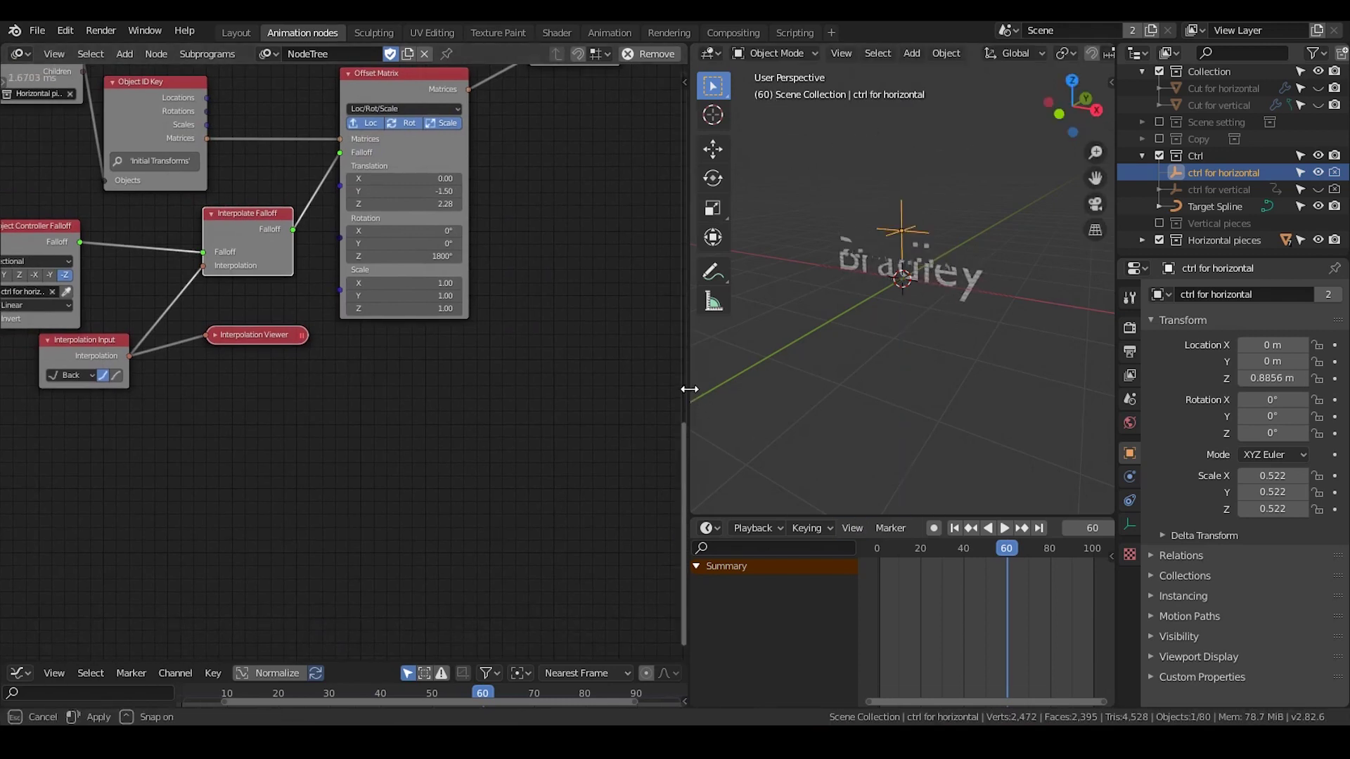
At frame 70, raise ctrl for horizontal to about 1.33 m on Z and insert a location keyframe
left_click_drag(690, 389, 154, 390)
key("space")
key("space")
key("g")
key("z")
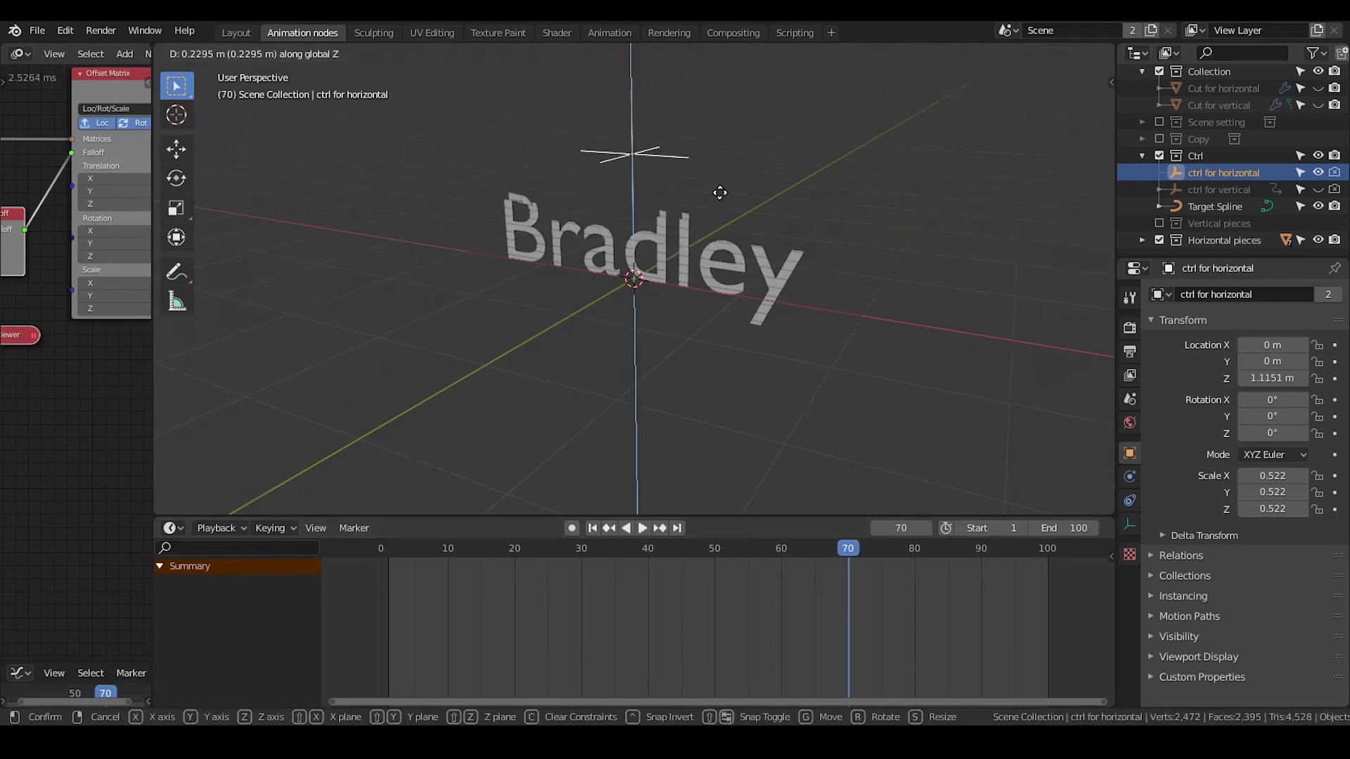
left_click(720, 170)
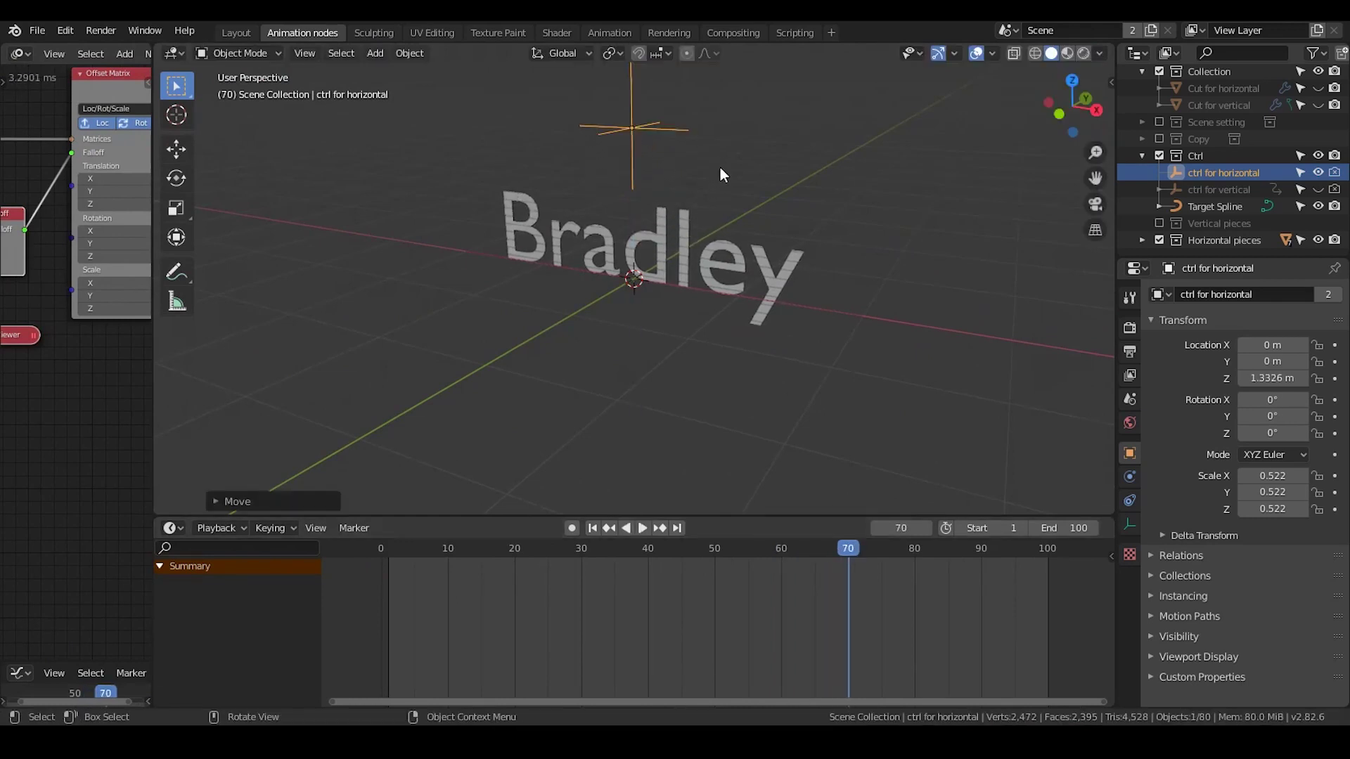
key("i")
left_click(721, 170)
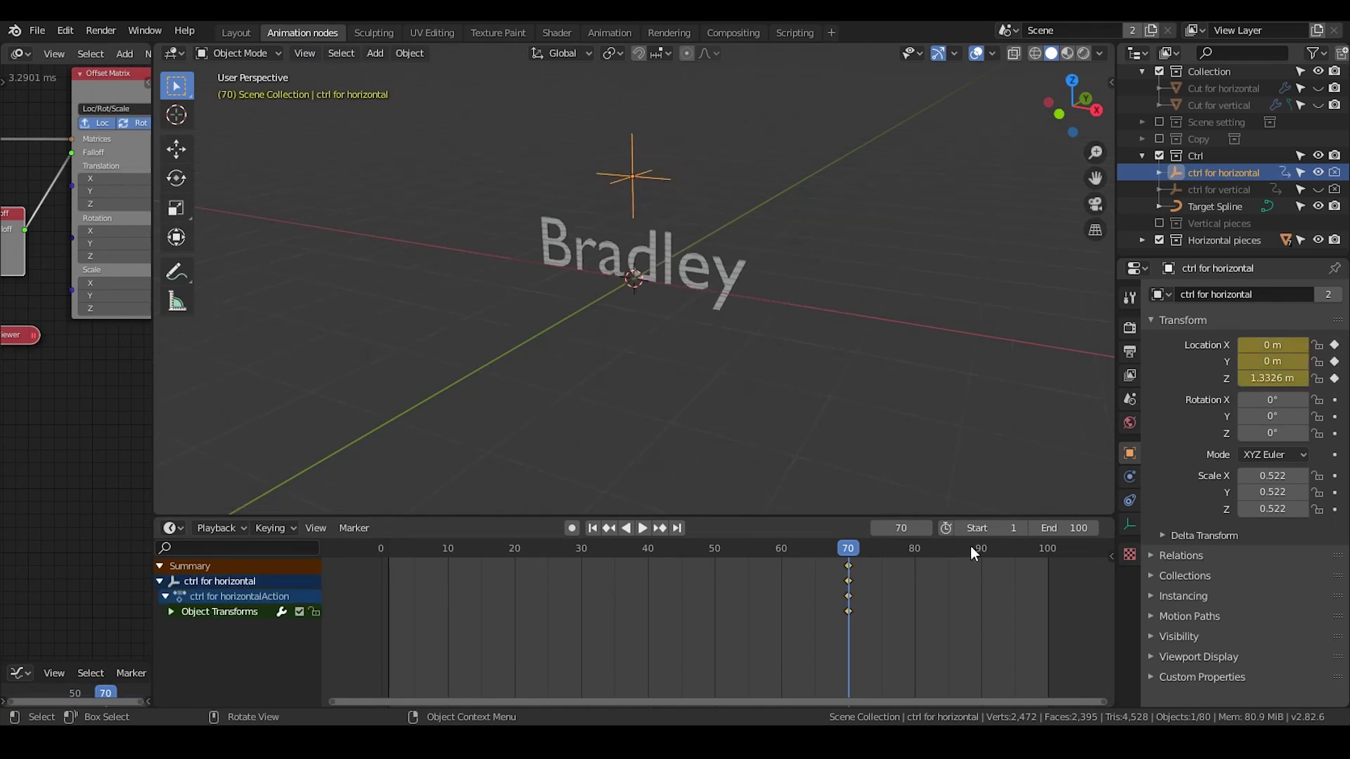
Set the end frame to 140 and, at frame 140, lower ctrl for horizontal to about -0.28 m on Z with a location keyframe
key("Return")
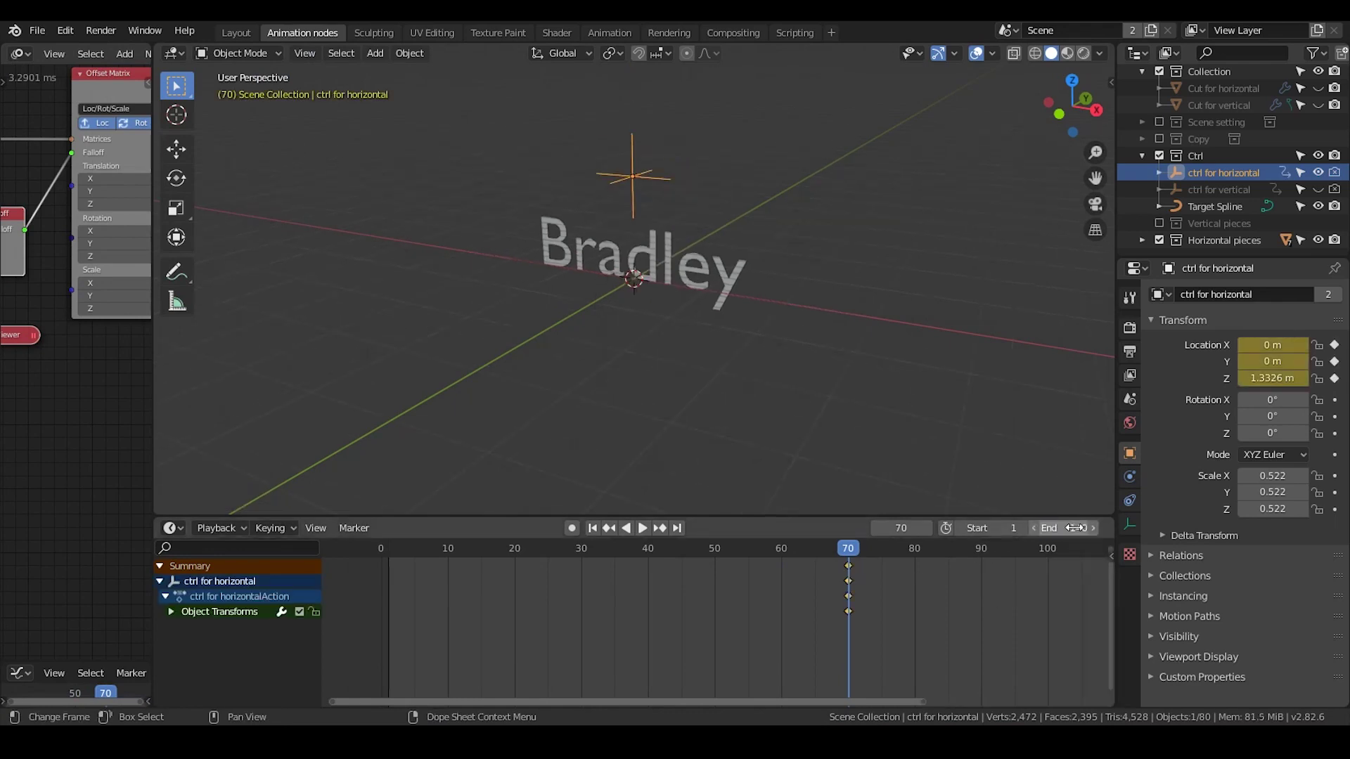
key("shift+Right")
key("g")
key("z")
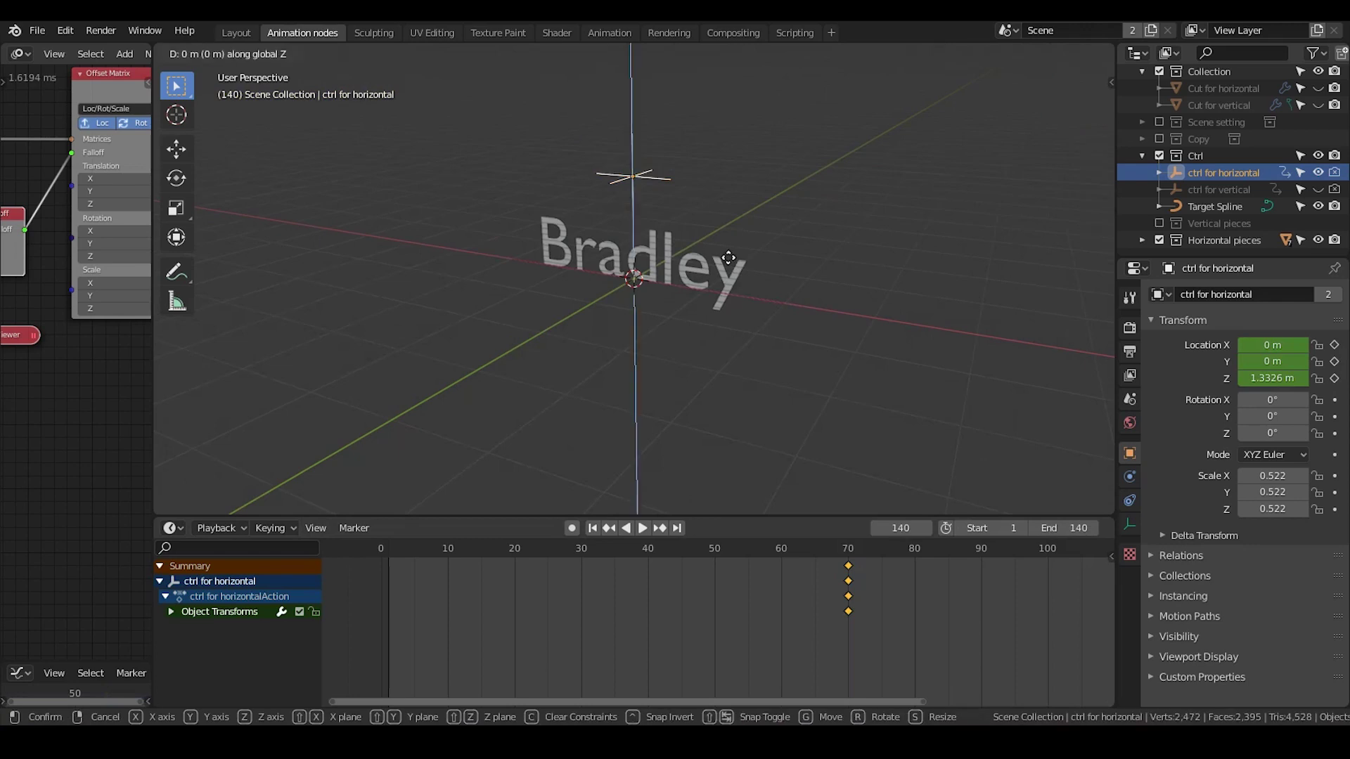
left_click(737, 379)
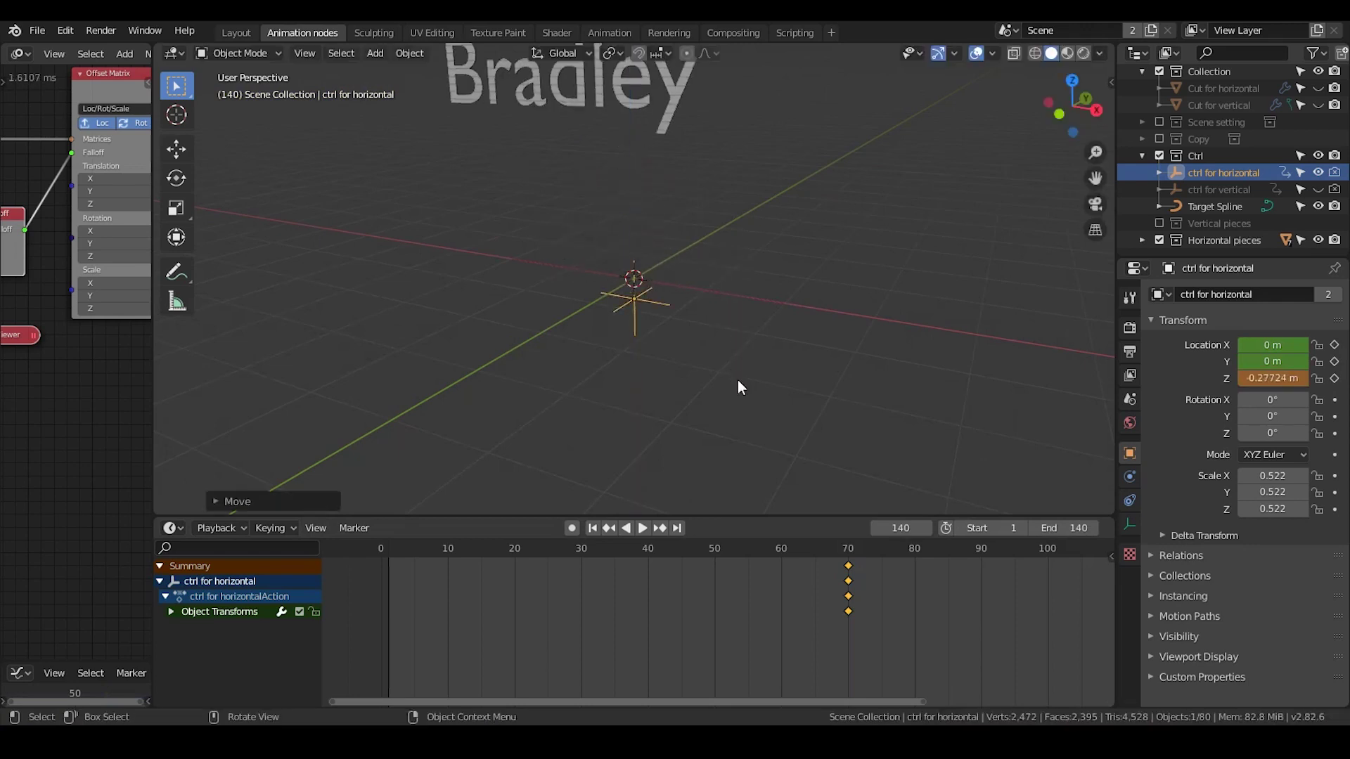
key("i")
left_click(760, 303)
middle_click_drag(763, 581, 685, 585)
scroll(743, 586, "down", 8)
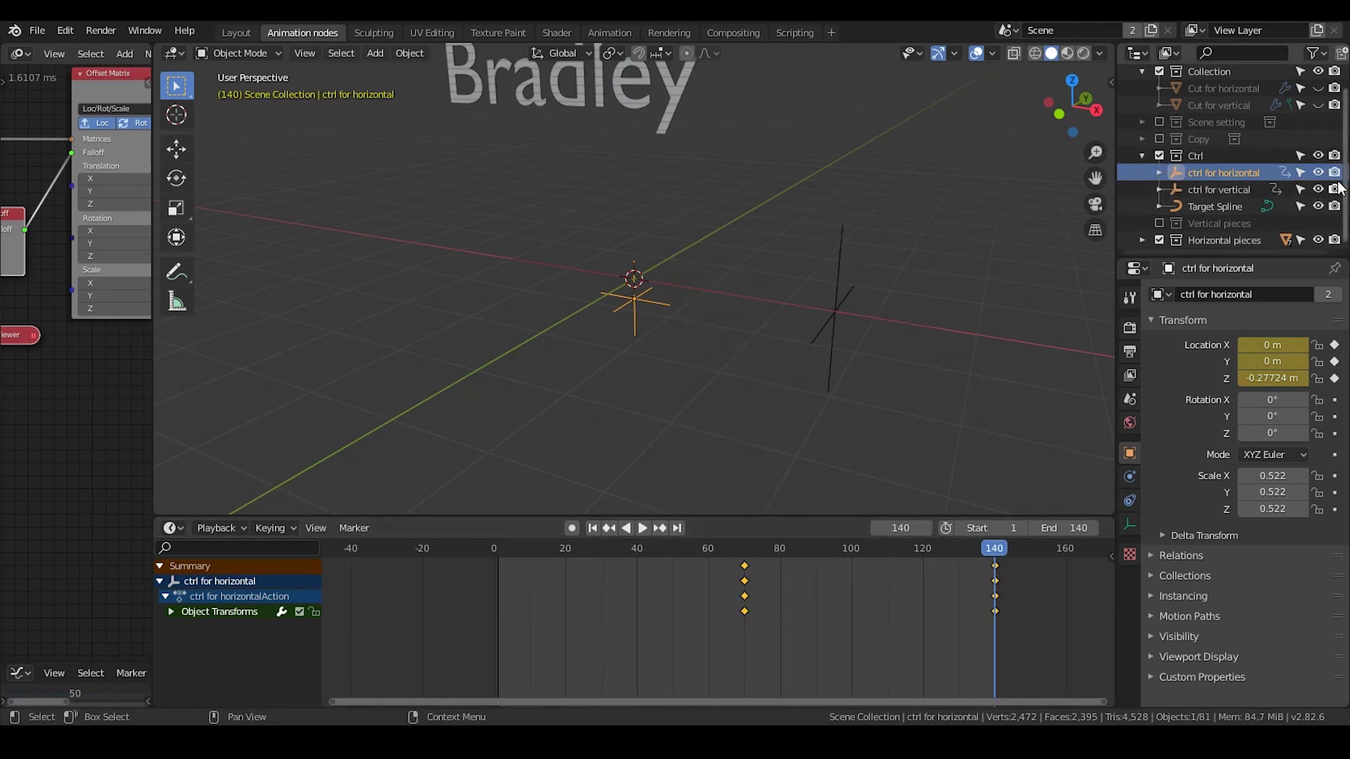
Re-enable the Vertical pieces collection, enlarge the outliner, and play the combined animation from the first frame
left_click(1158, 223)
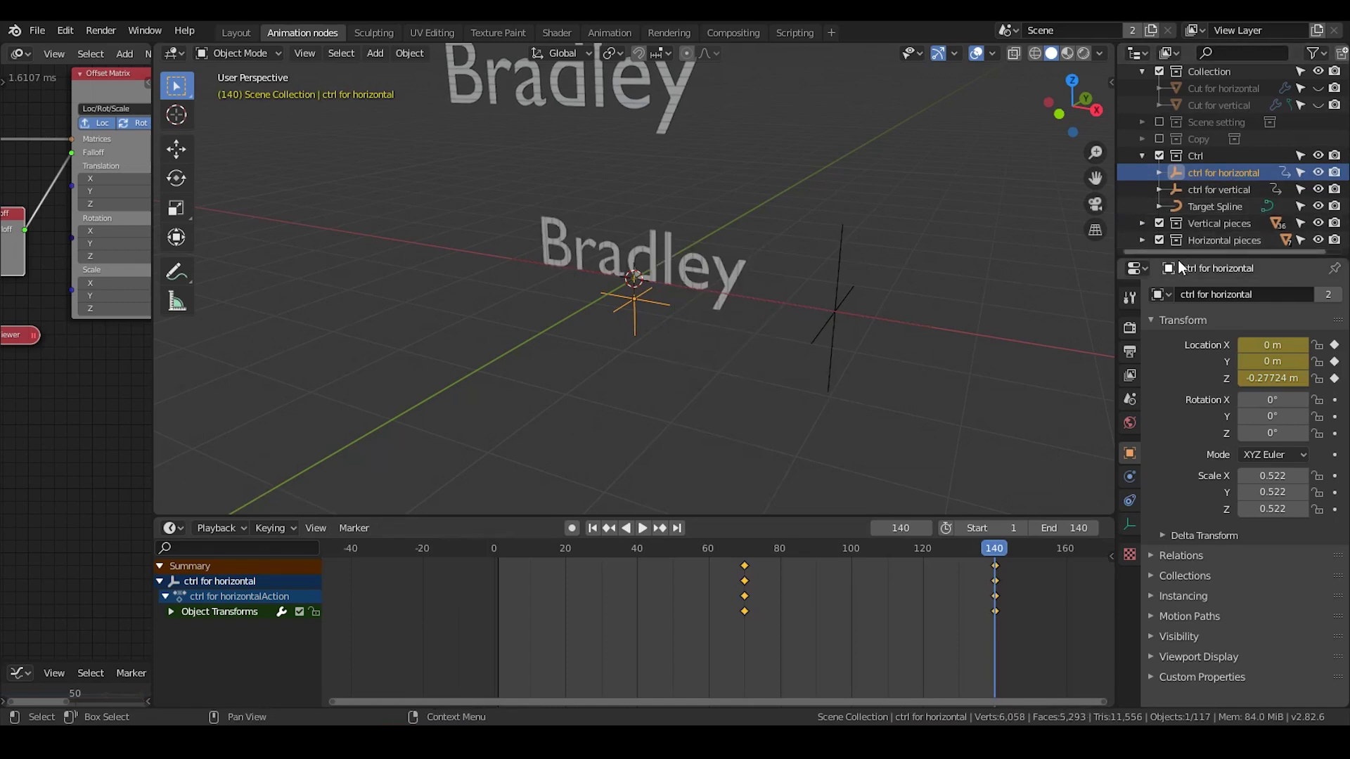
left_click_drag(1178, 260, 1178, 344)
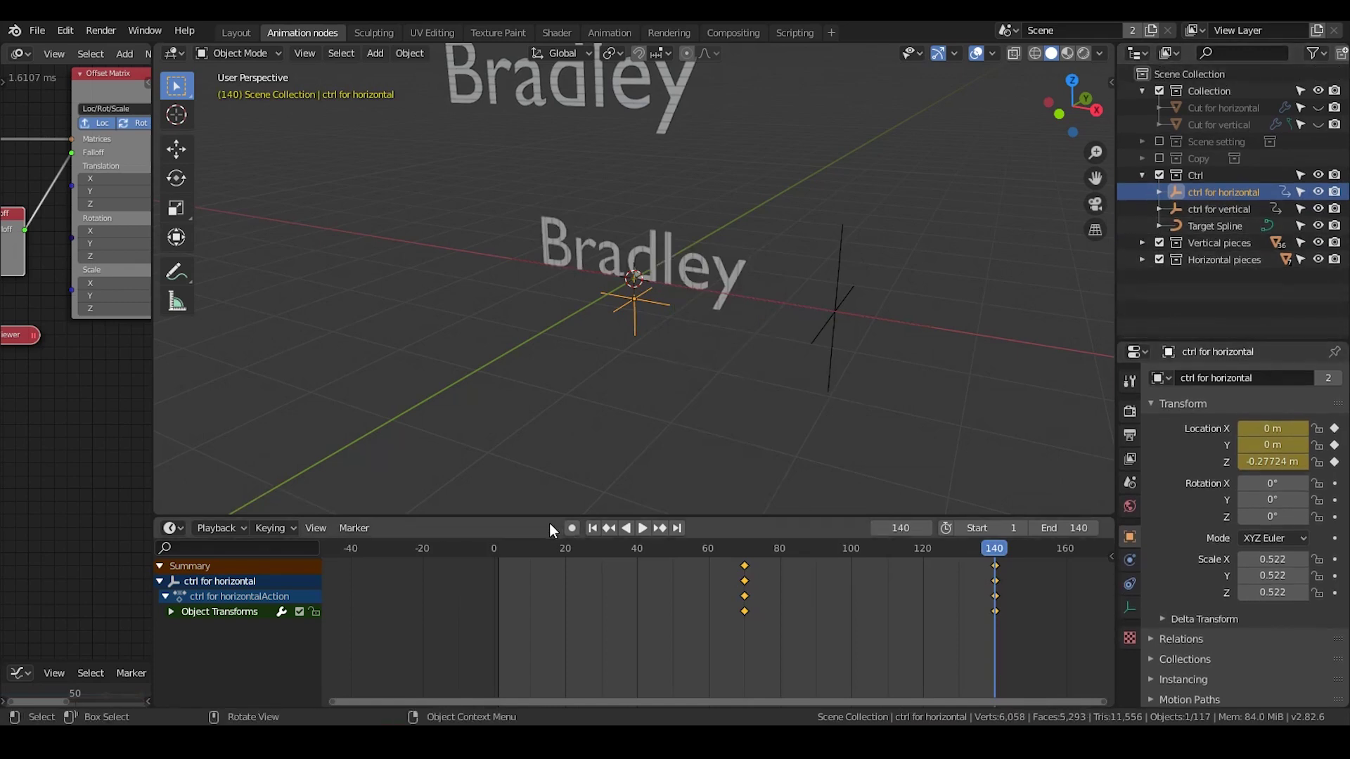
left_click(593, 528)
left_click(642, 528)
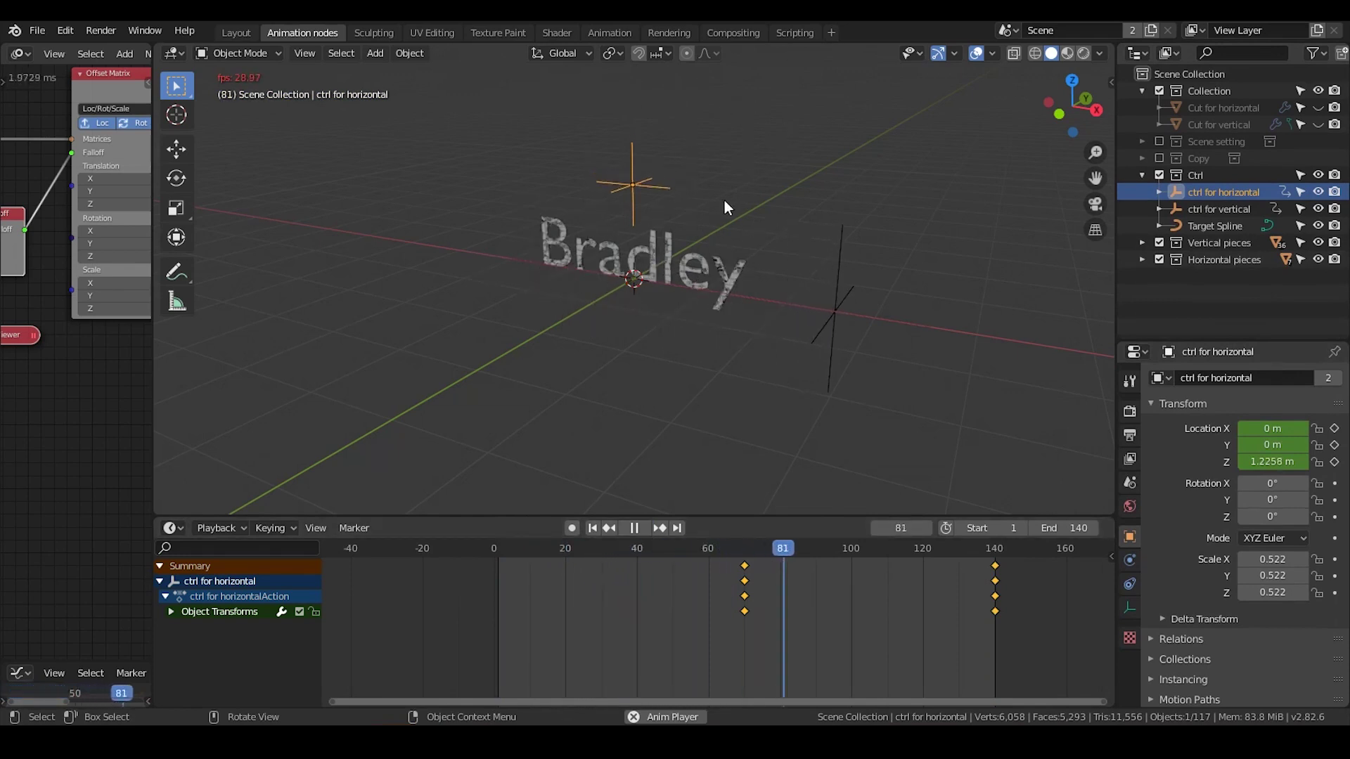
left_click(642, 528)
left_click(596, 529)
left_click(640, 527)
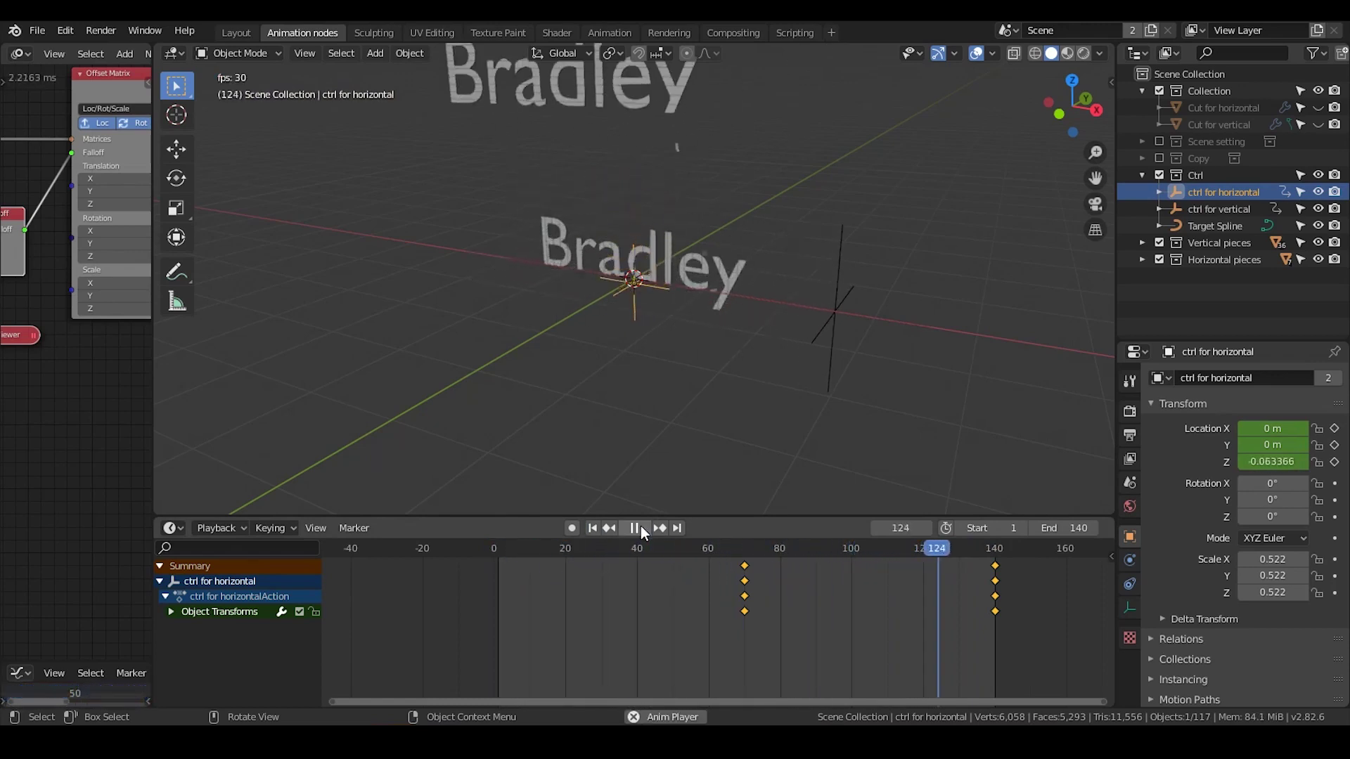
left_click(640, 528)
Compare the keyframes of ctrl for vertical and ctrl for horizontal, and move the playhead to frame 65
mouse_move(697, 138)
middle_mouse_down()
mouse_move(700, 173)
mouse_move(735, 181)
mouse_move(692, 115)
middle_mouse_up()
left_click_drag(721, 549, 708, 548)
left_click(1218, 209)
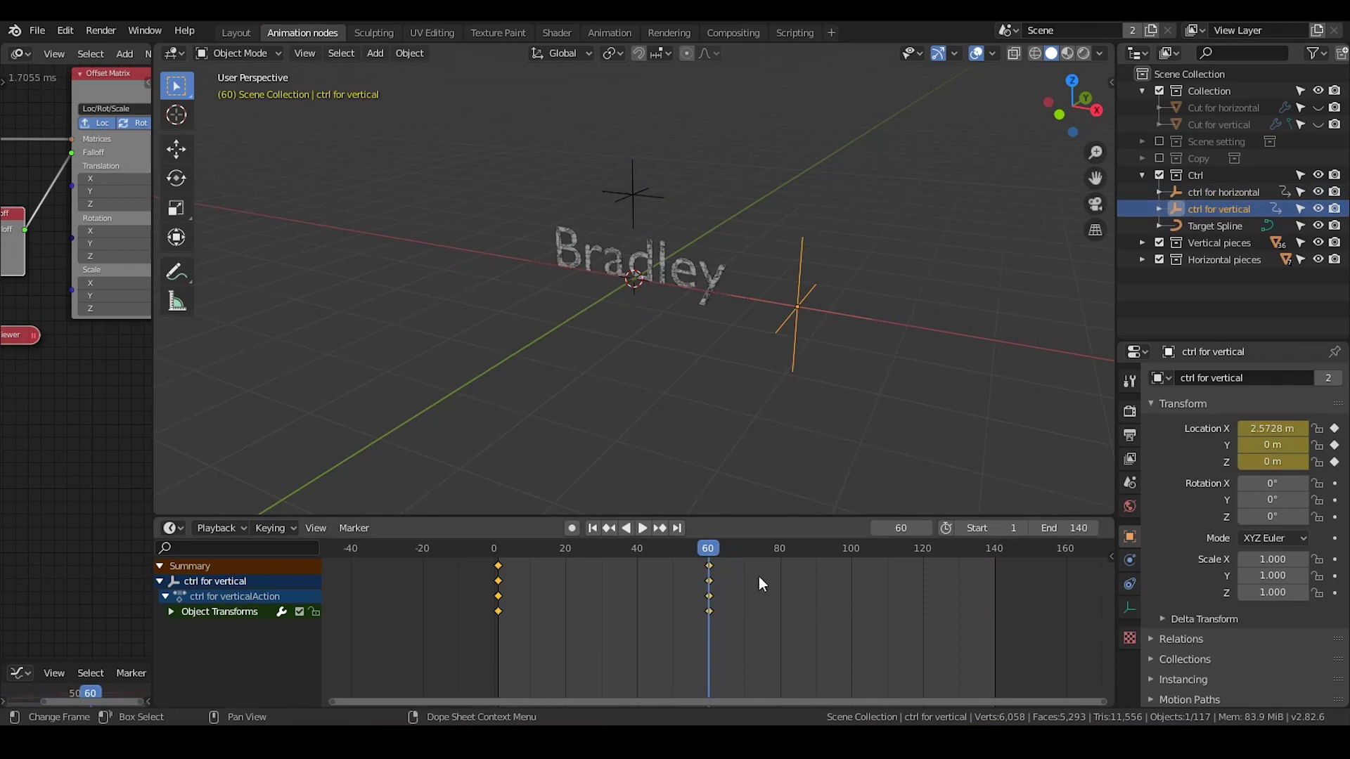
left_click(1198, 191)
left_click(1205, 204)
left_click(1202, 193)
left_click(1205, 205)
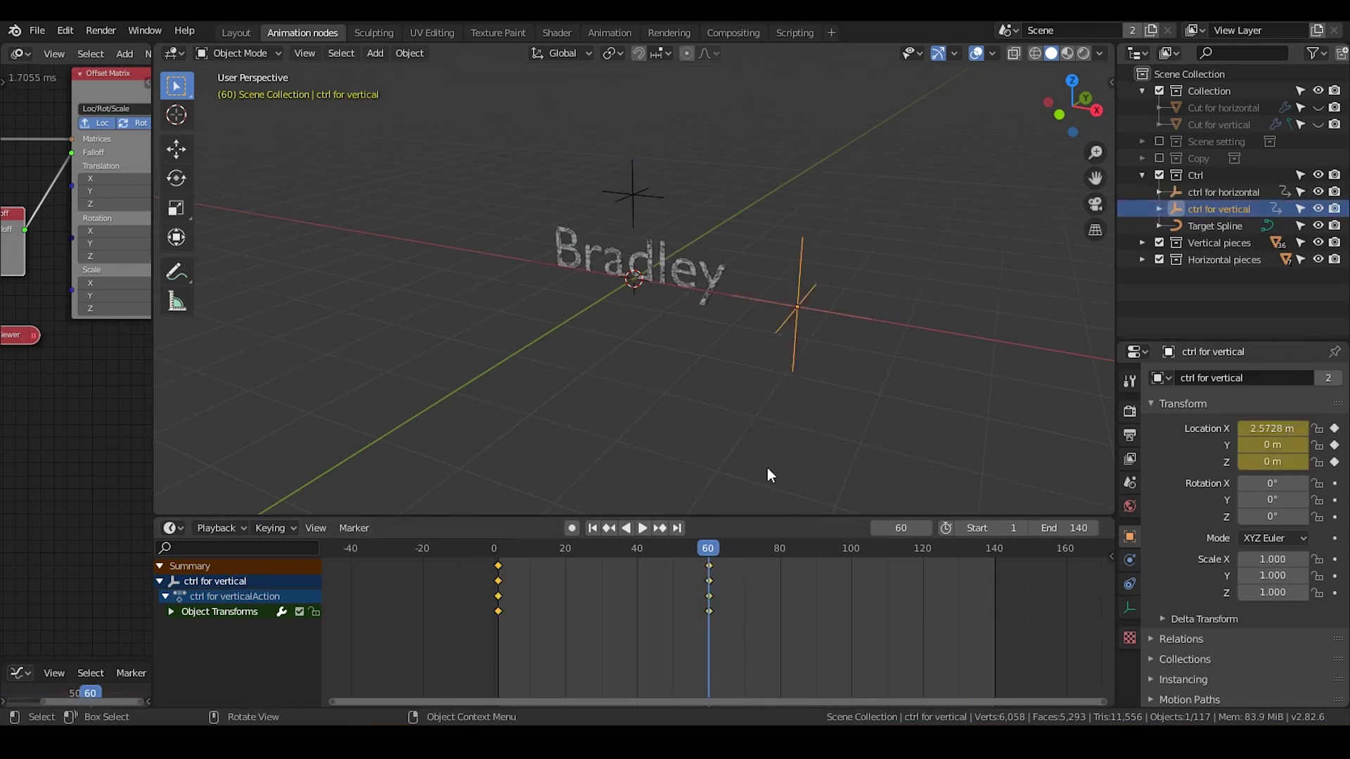
left_click_drag(711, 555, 727, 546)
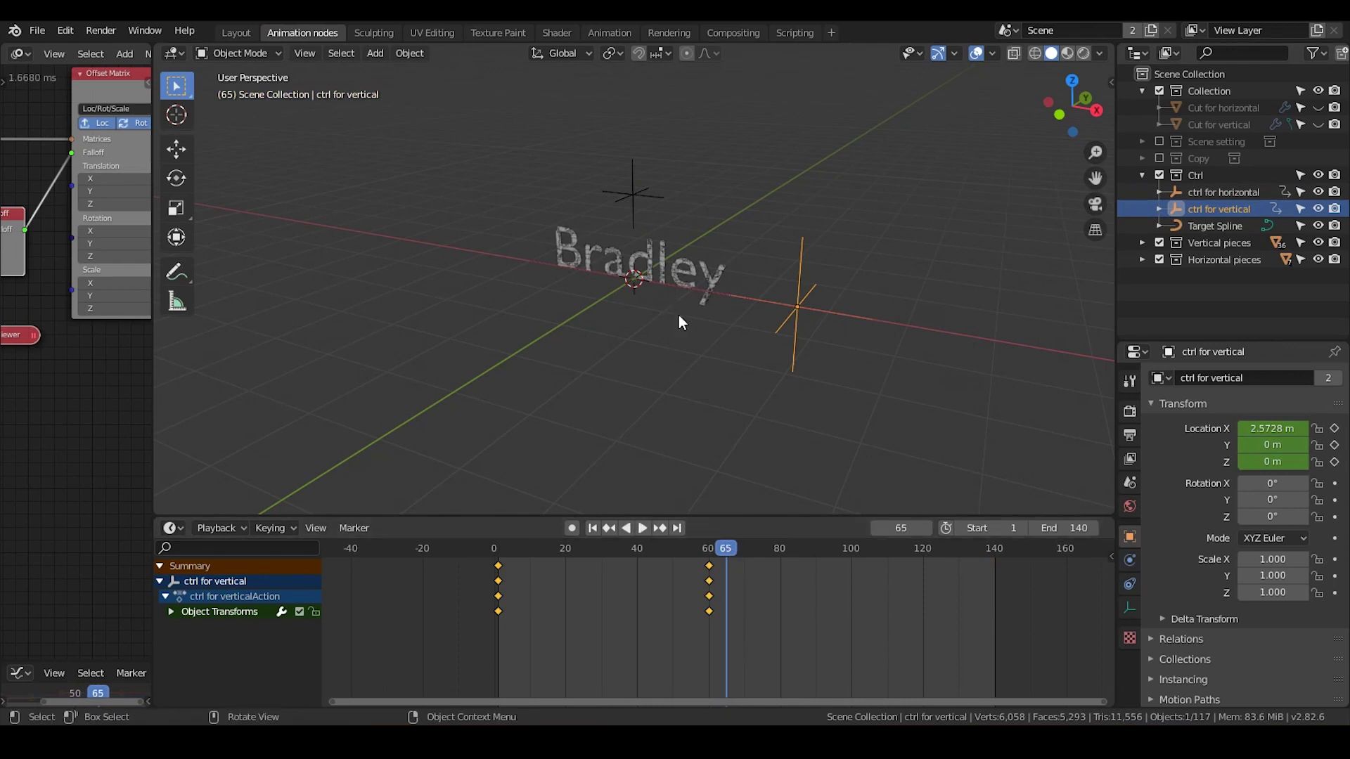
scroll(685, 314, "up", 2)
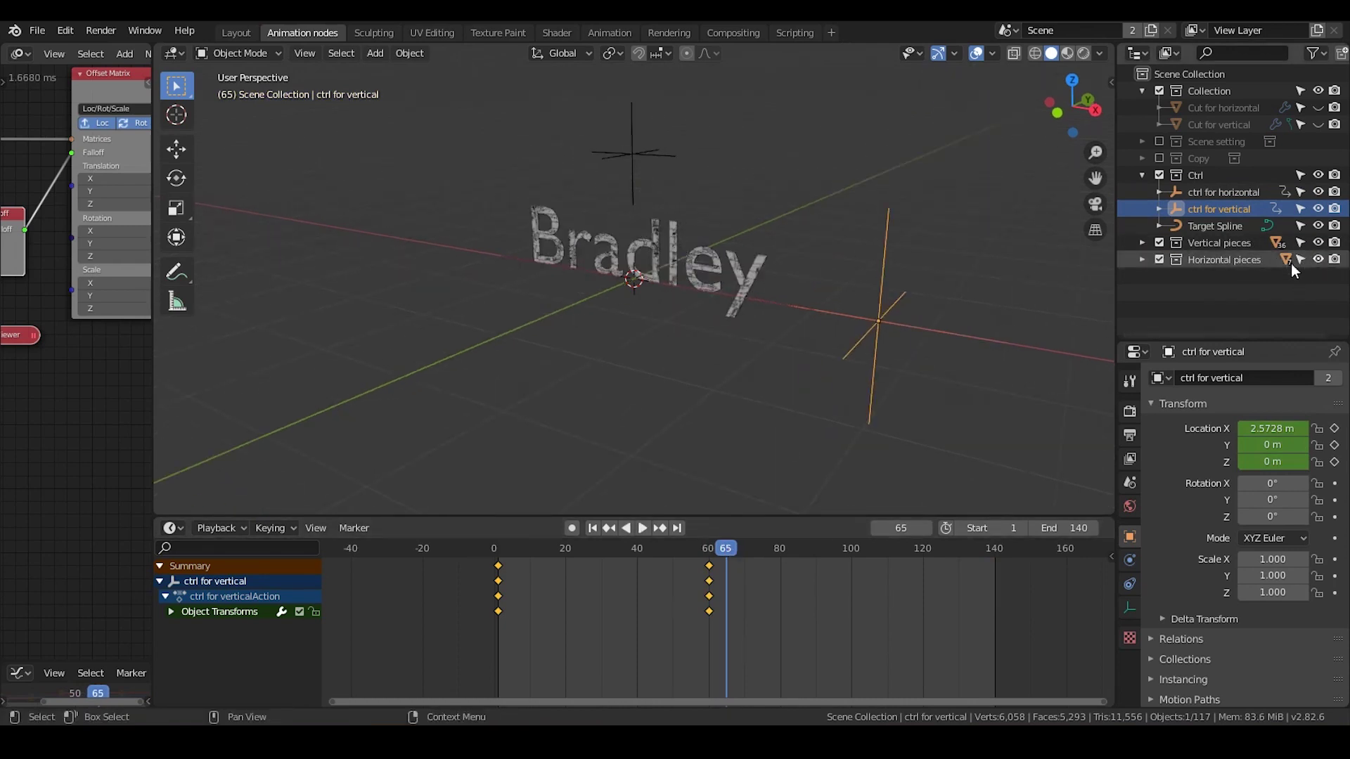
Try keyframing the Horizontal pieces collection's render visibility, and look through the individual objects in Vertical pieces
left_click(1143, 175)
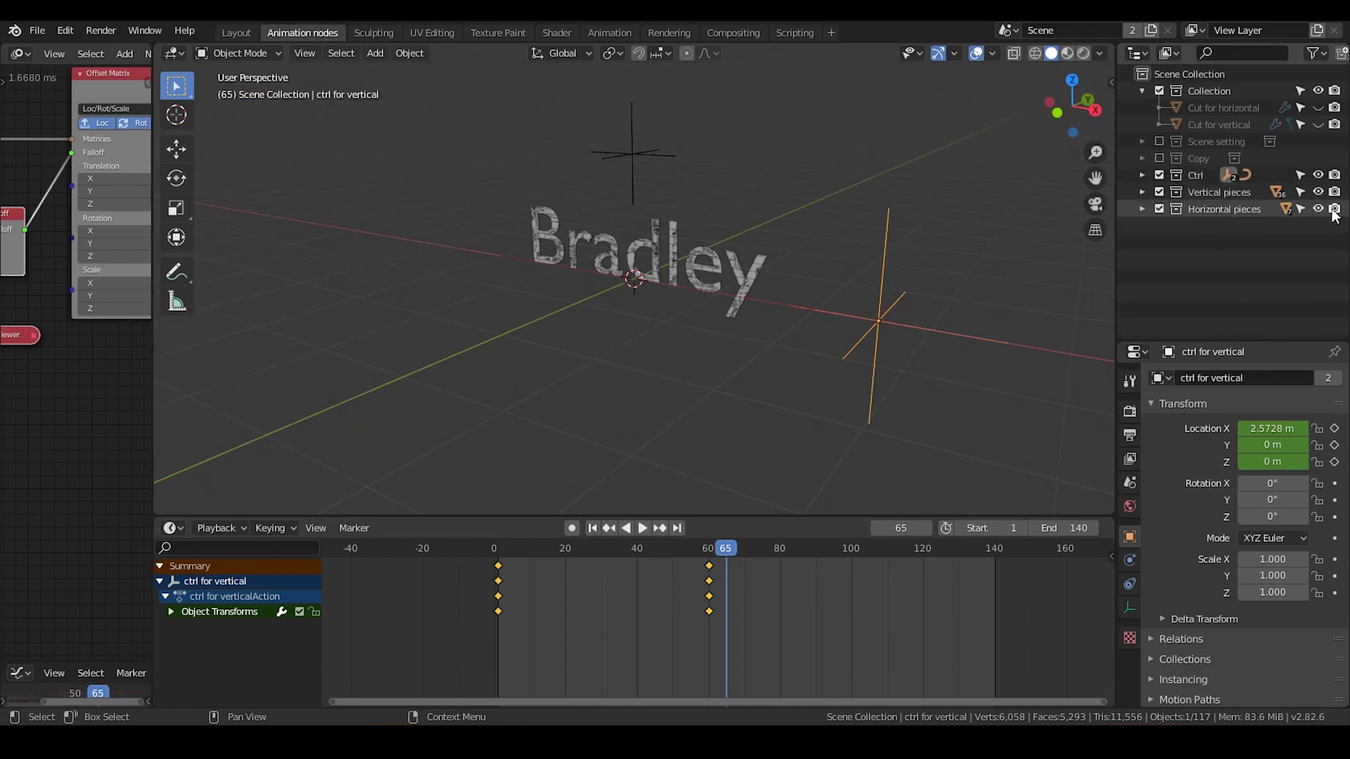
key("i")
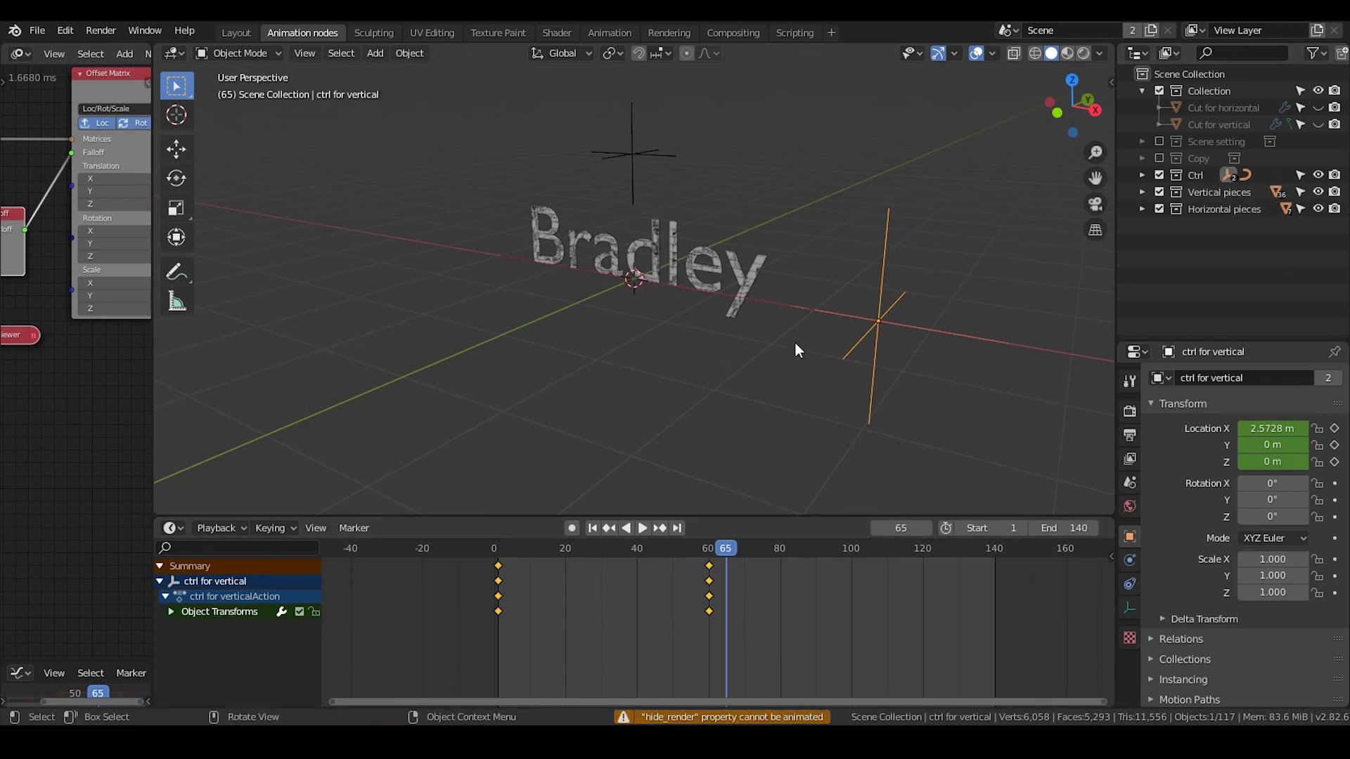
left_click(1143, 193)
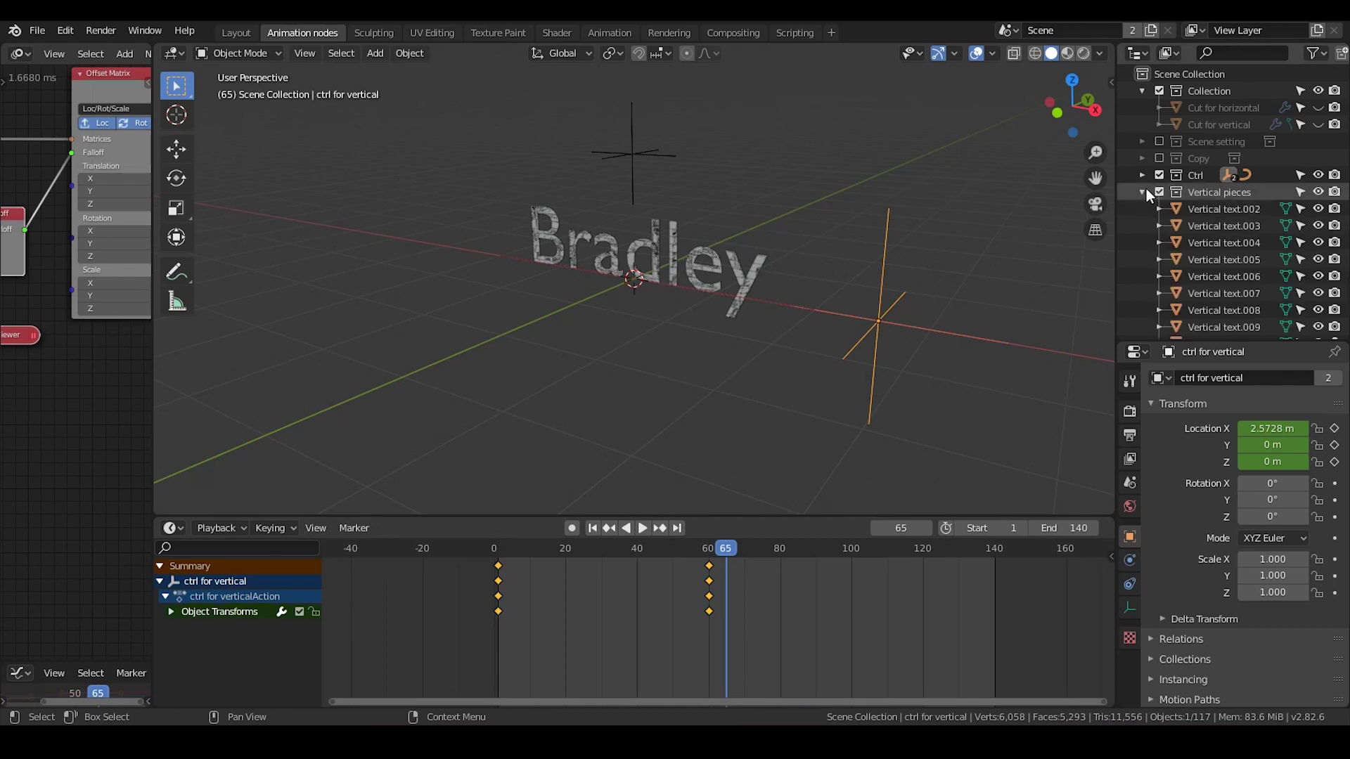
scroll(1247, 239, "down", 2)
scroll(1246, 243, "up", 2)
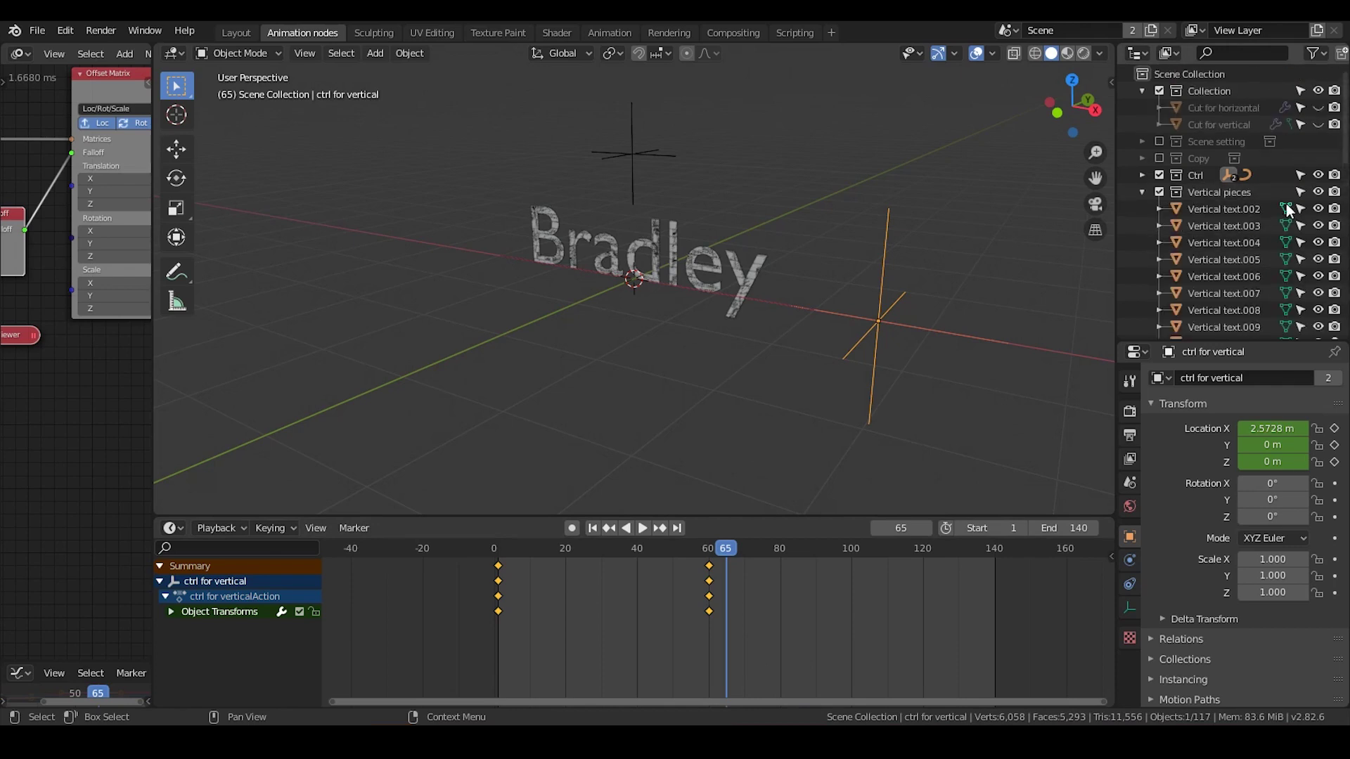
left_click(1247, 209)
scroll(1246, 243, "down", 5)
scroll(1246, 237, "up", 5)
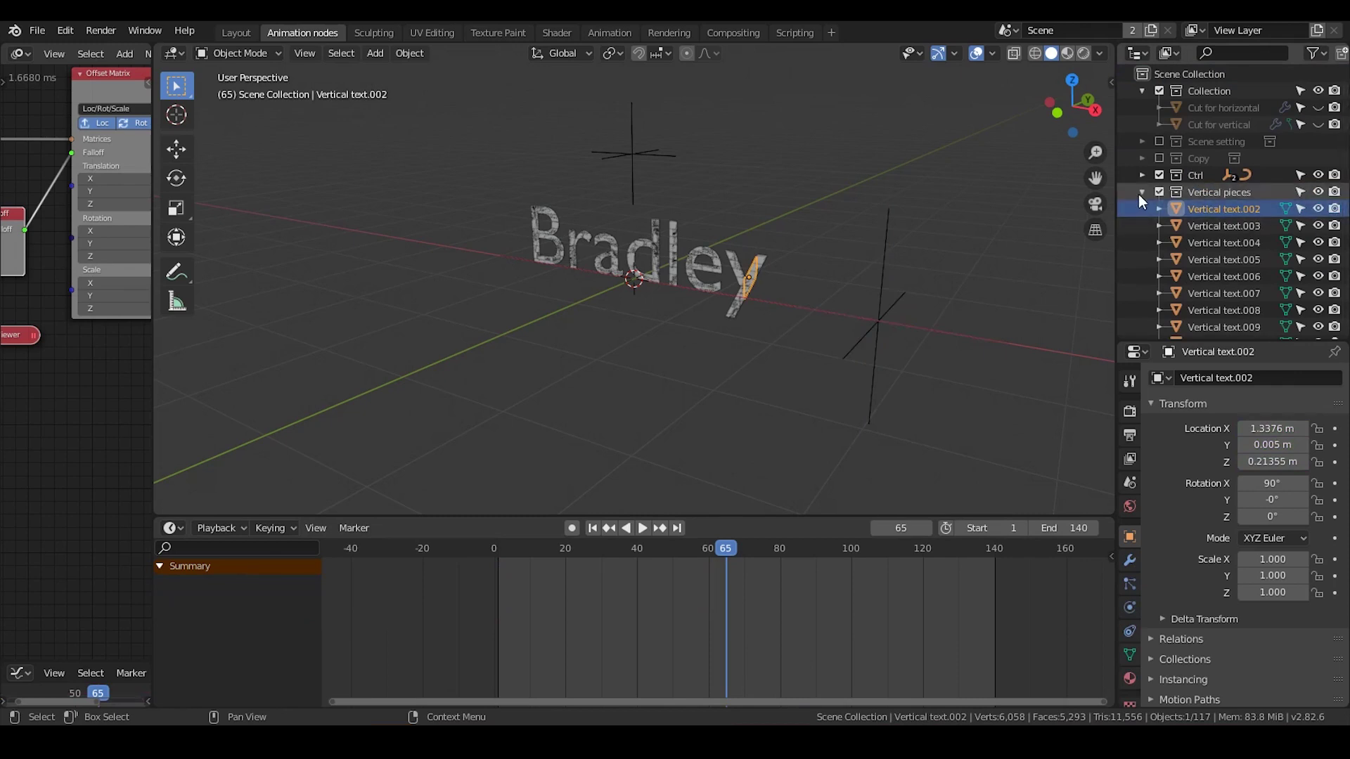
left_click(1141, 192)
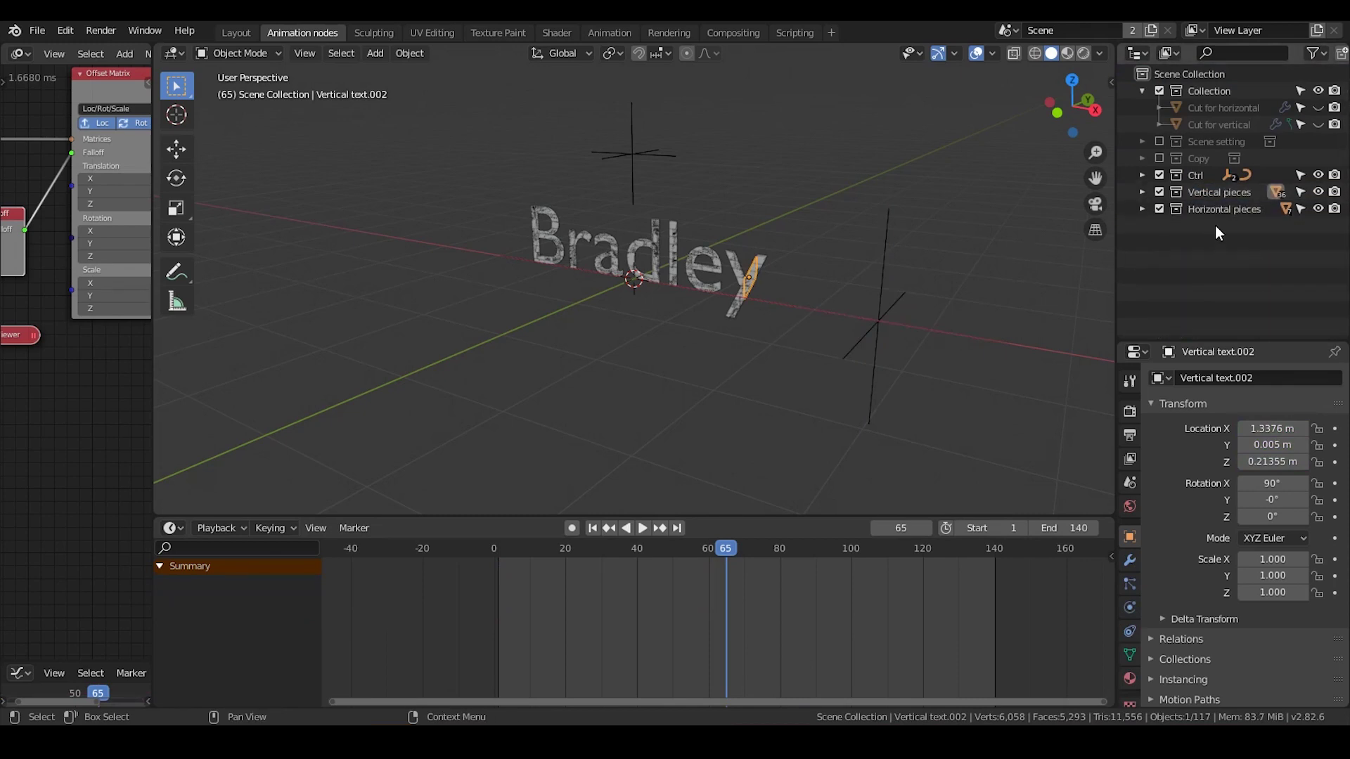
Widen the node editor and add an Object Visibility Output node beside the upper Object Matrix Output
left_click_drag(152, 178, 651, 185)
middle_click_drag(449, 188, 178, 443)
middle_click_drag(302, 252, 311, 423)
middle_click_drag(315, 300, 318, 440)
middle_click_drag(324, 350, 335, 309)
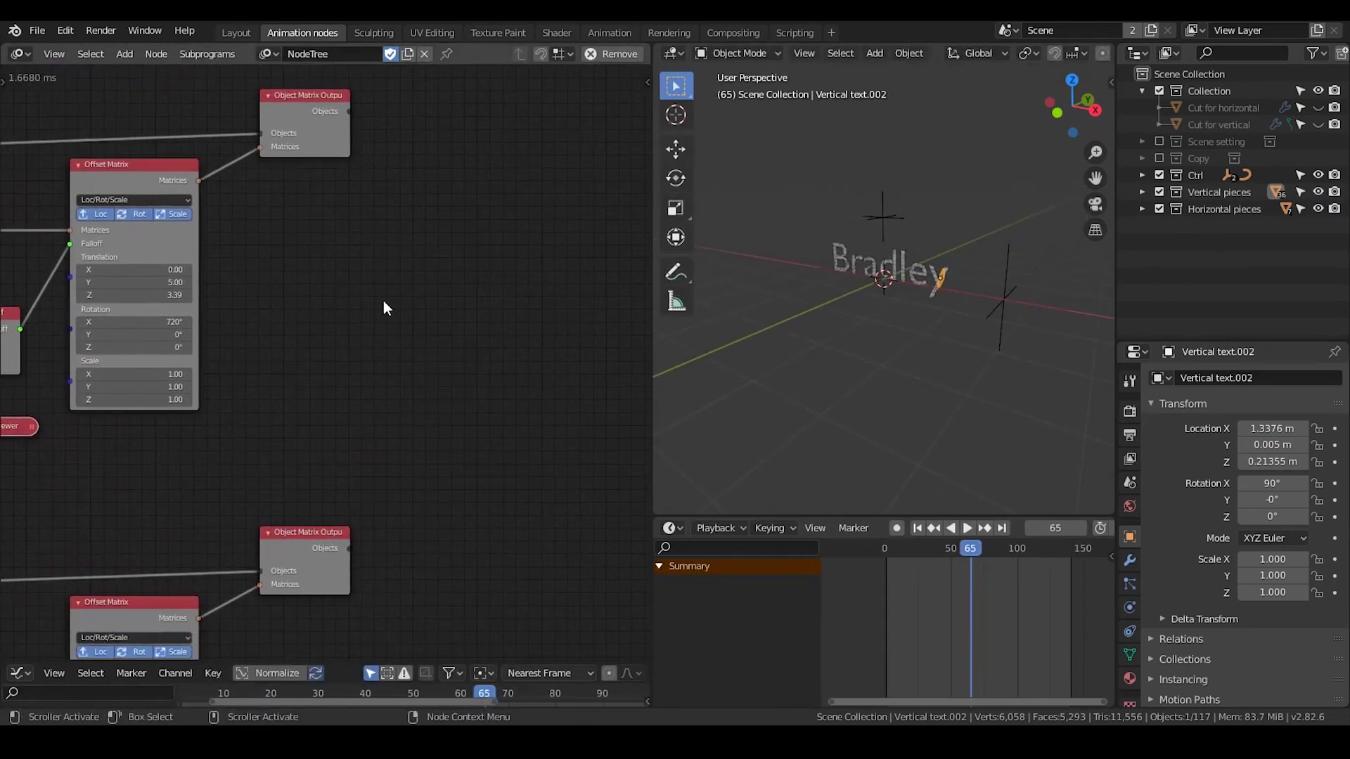
key("ctrl+a")
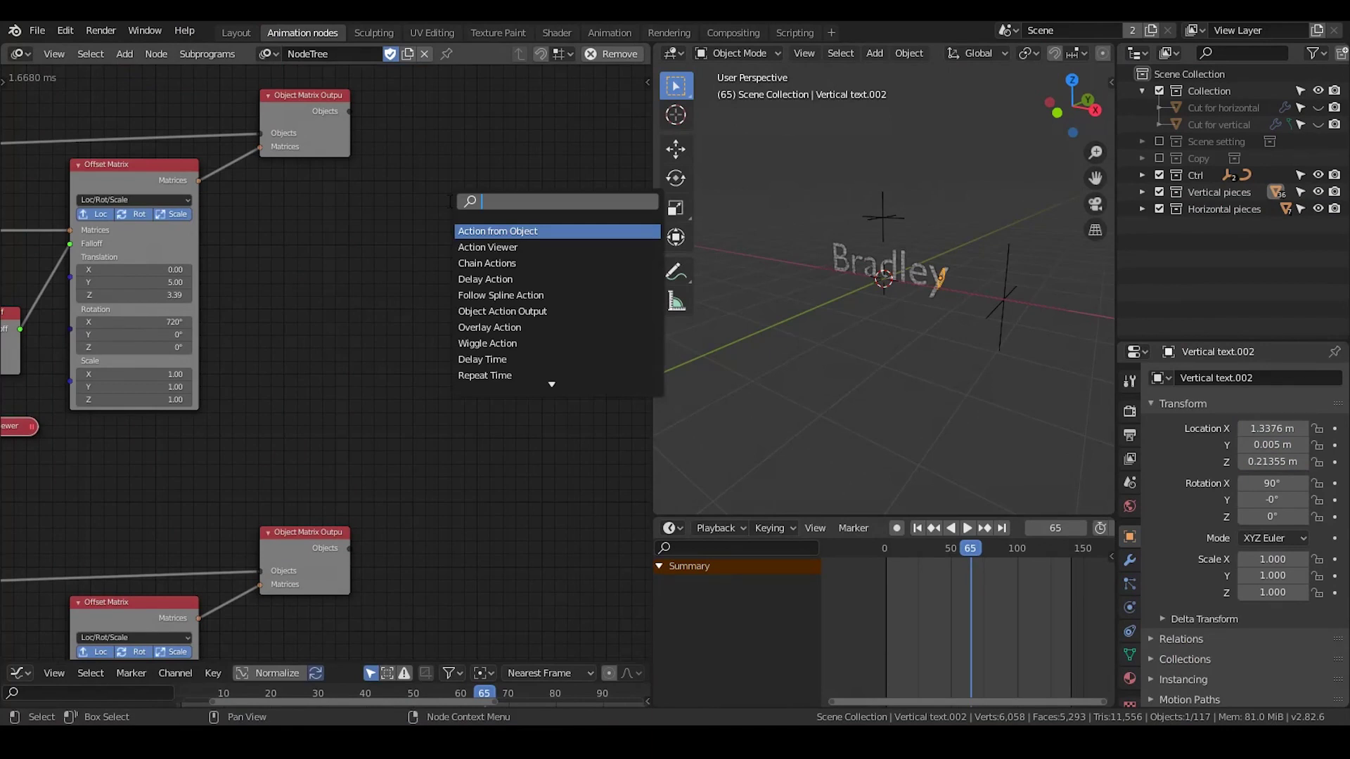
type("visi")
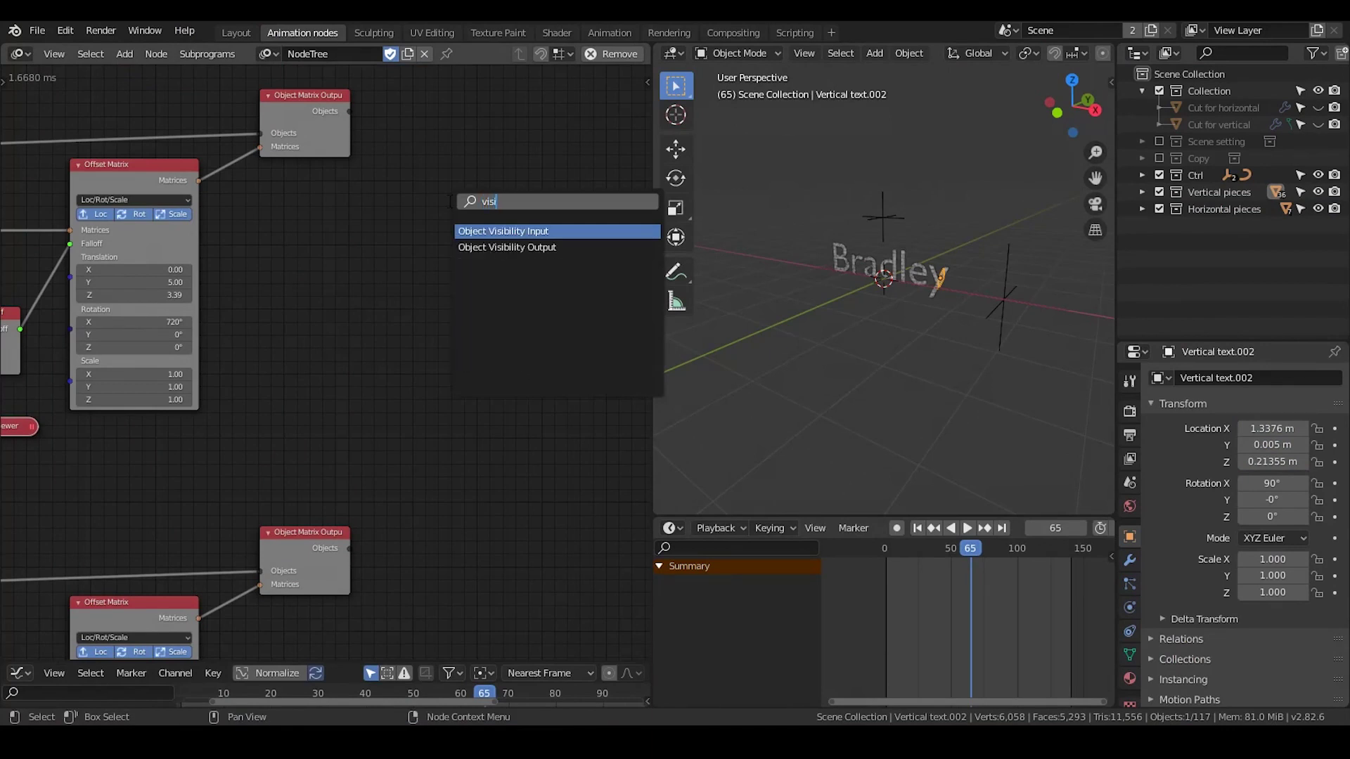
key("Down")
key("Return")
left_click(540, 167)
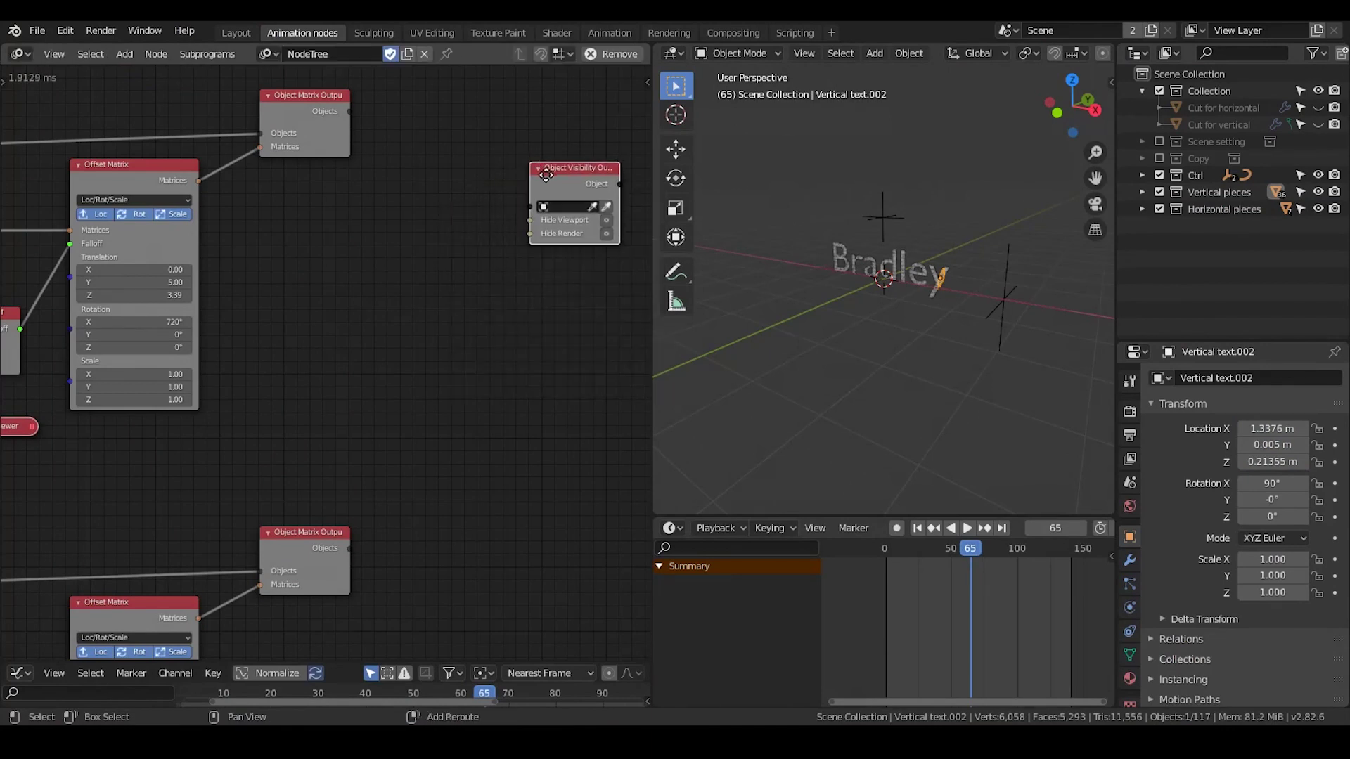
Duplicate the Object Visibility Output node and connect each Object Matrix Output's objects to its own visibility node
key("shift+d")
left_click(544, 351)
left_click_drag(349, 111, 531, 205)
left_click_drag(349, 549, 530, 384)
Enable the Hide Viewport and Hide Render inputs on both Object Visibility Output nodes
middle_click_drag(465, 378, 318, 347)
scroll(318, 346, "up", 3)
left_click(497, 161)
left_click_drag(441, 111, 474, 108)
left_click_drag(461, 302, 496, 298)
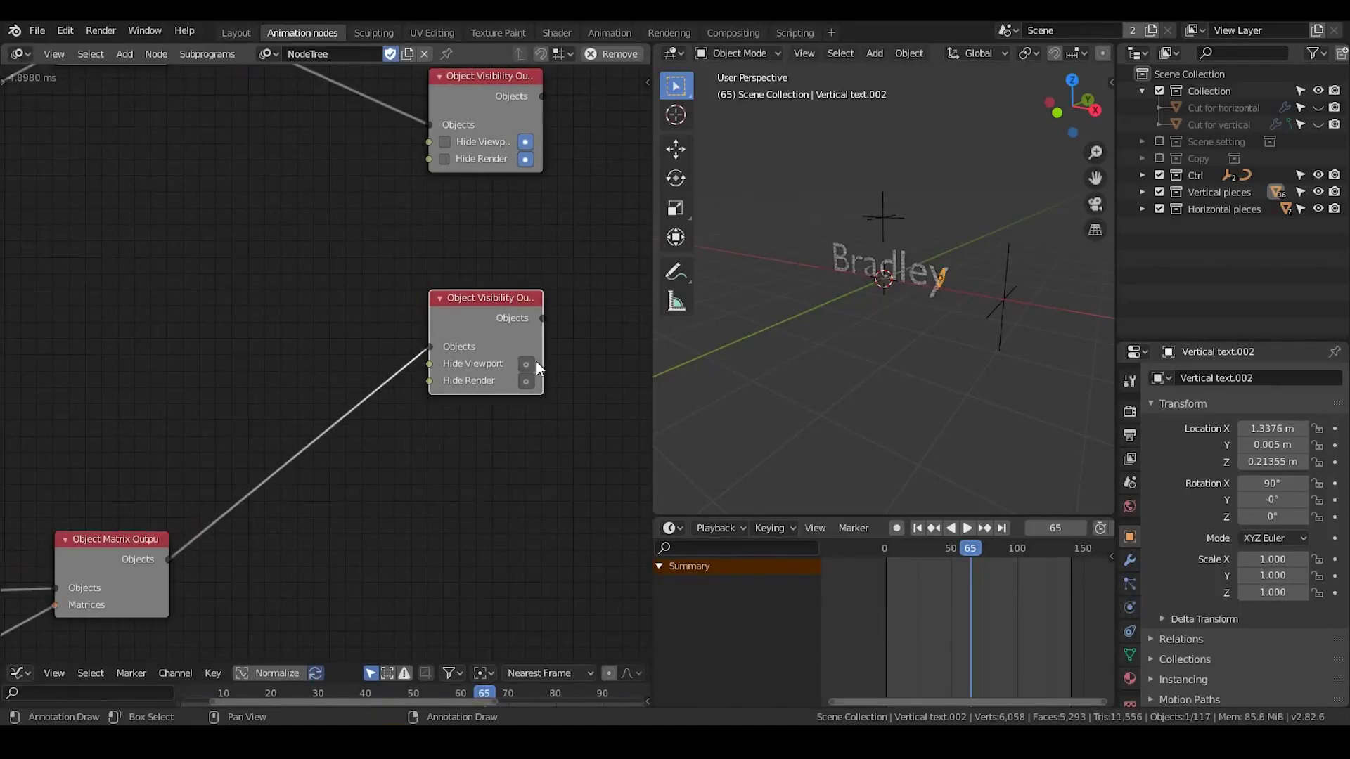
left_click(526, 381)
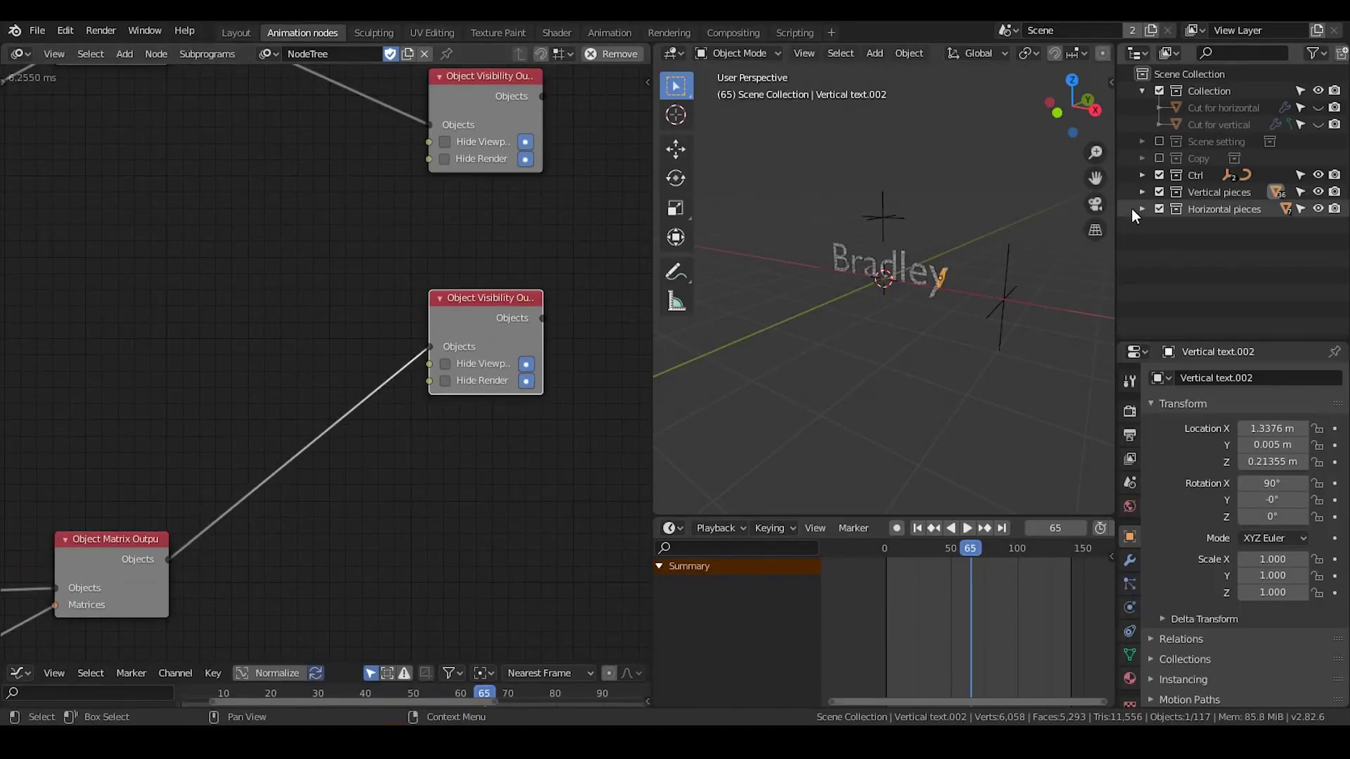
Expand the Vertical pieces collection and show the viewport-disable restriction toggles in the outliner
left_click(1142, 192)
left_click(1310, 54)
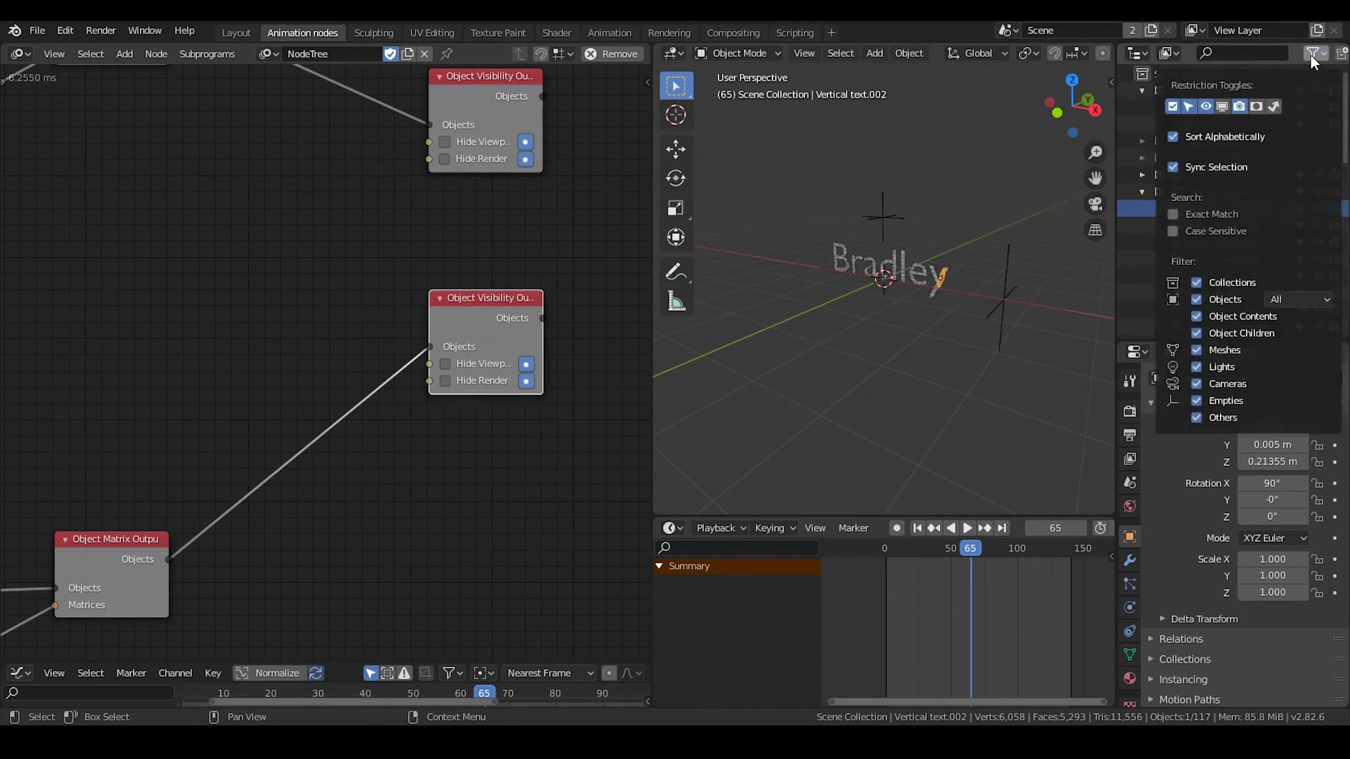
left_click(1222, 104)
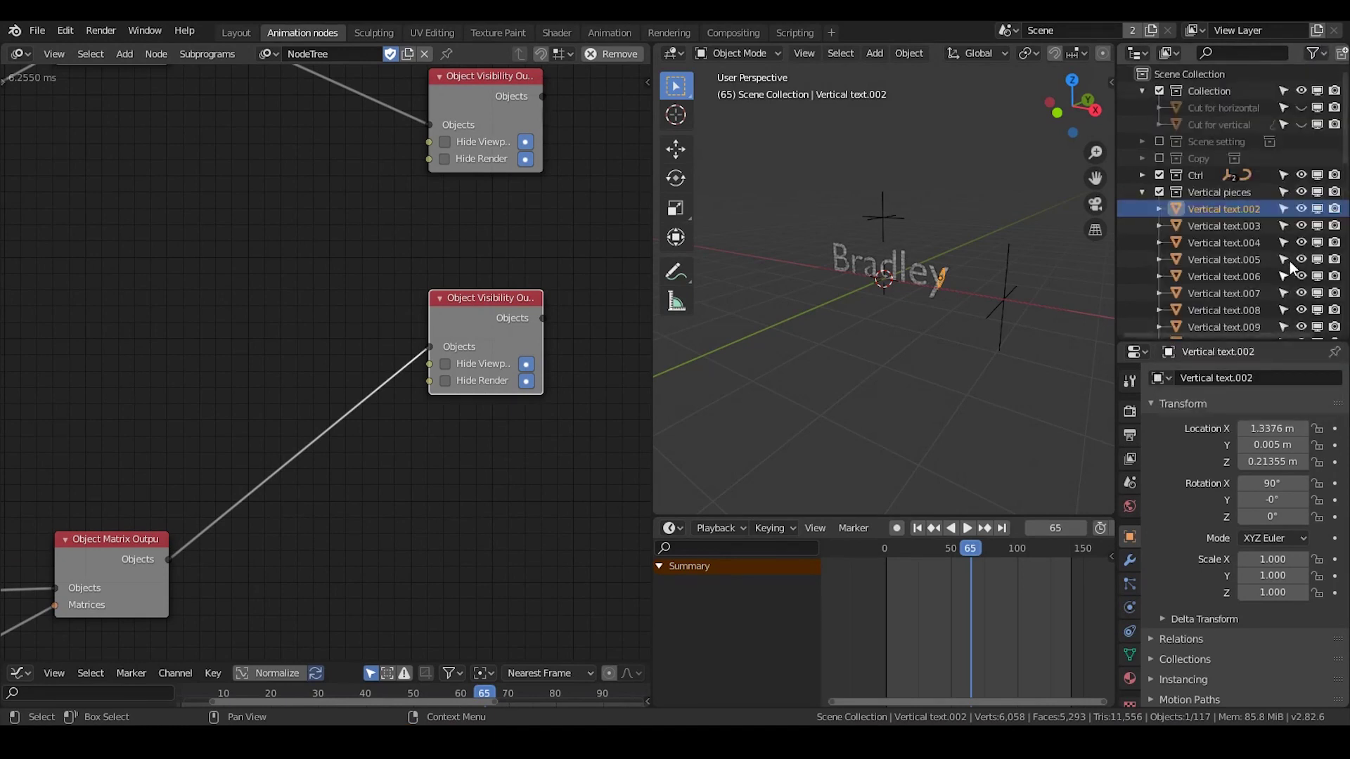
Test Hide Viewport and Hide Render on the vertical pieces' visibility node by switching them on and off
middle_click_drag(551, 245, 553, 256)
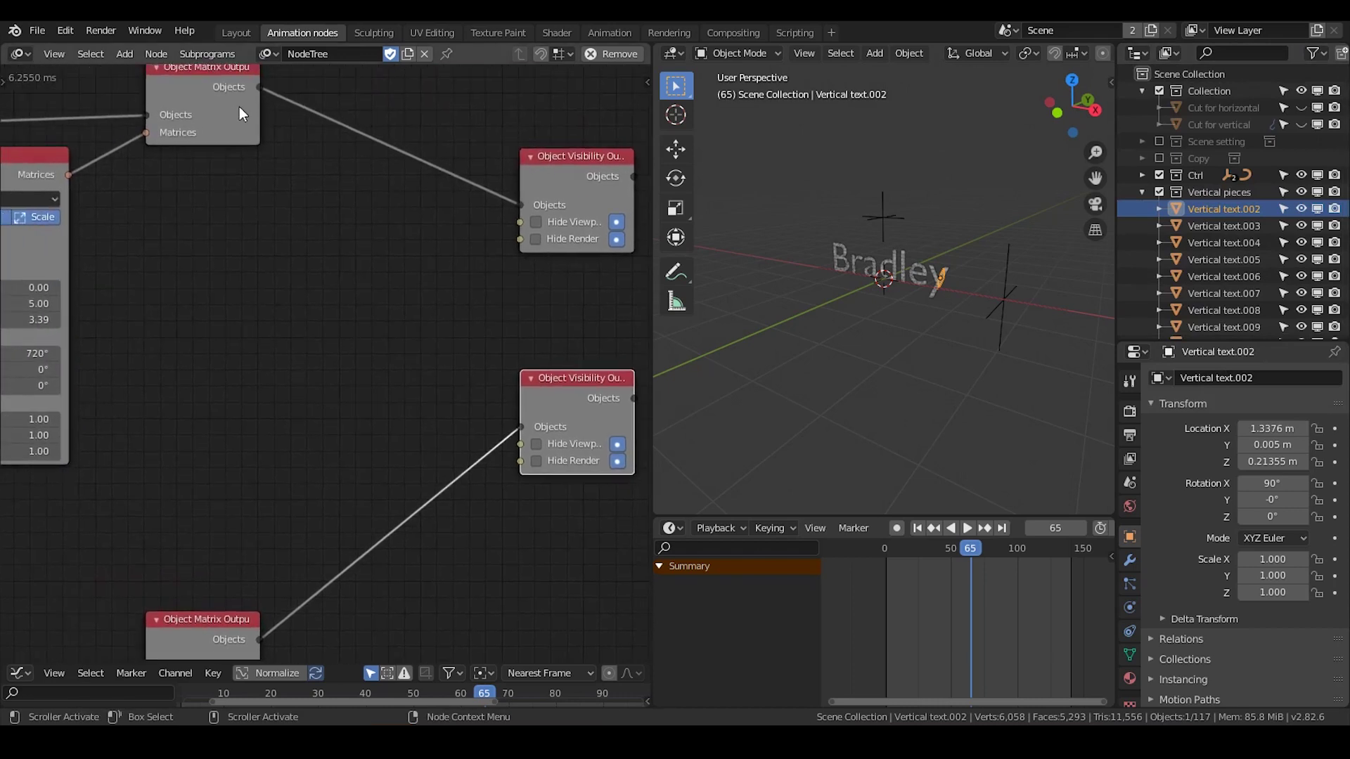
middle_click_drag(299, 230, 205, 219)
left_click(441, 209)
left_click(442, 210)
left_click(442, 209)
left_click(442, 210)
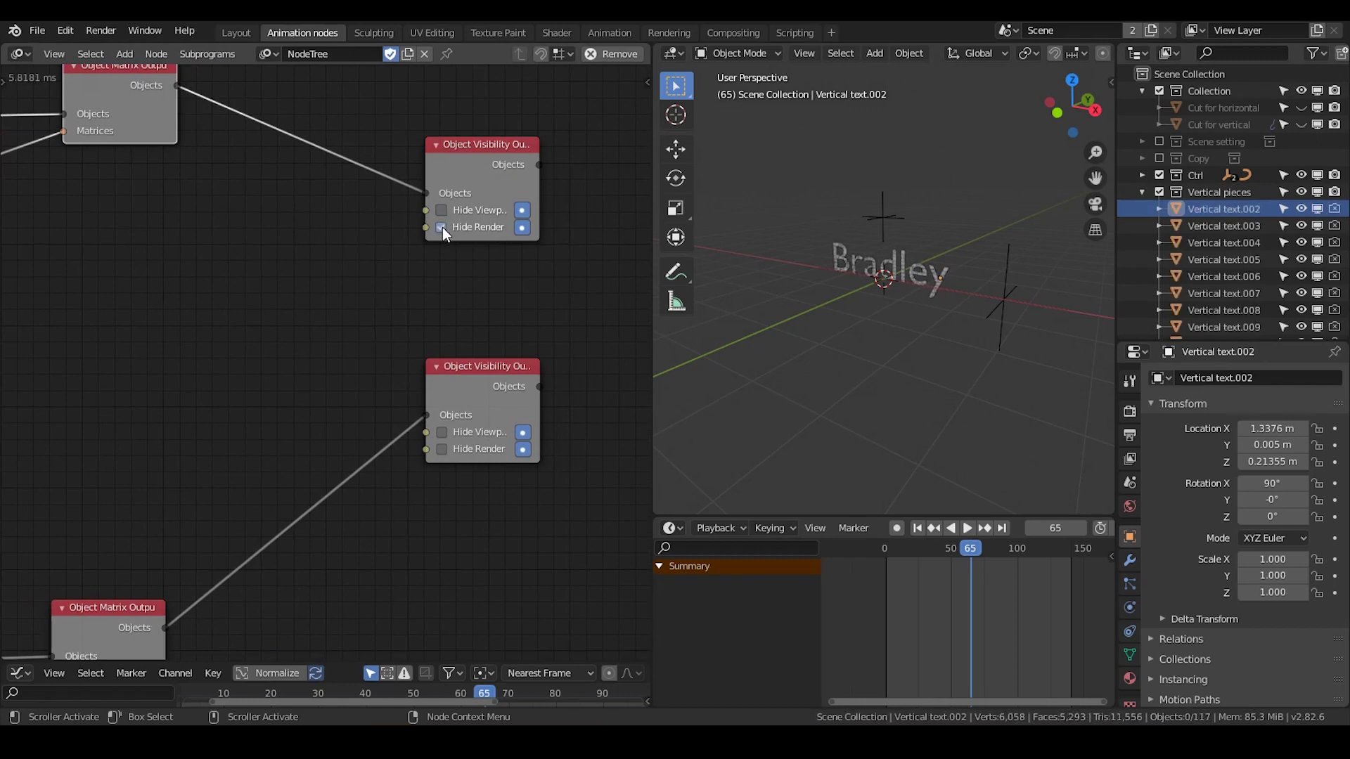
middle_click_drag(357, 275, 398, 259)
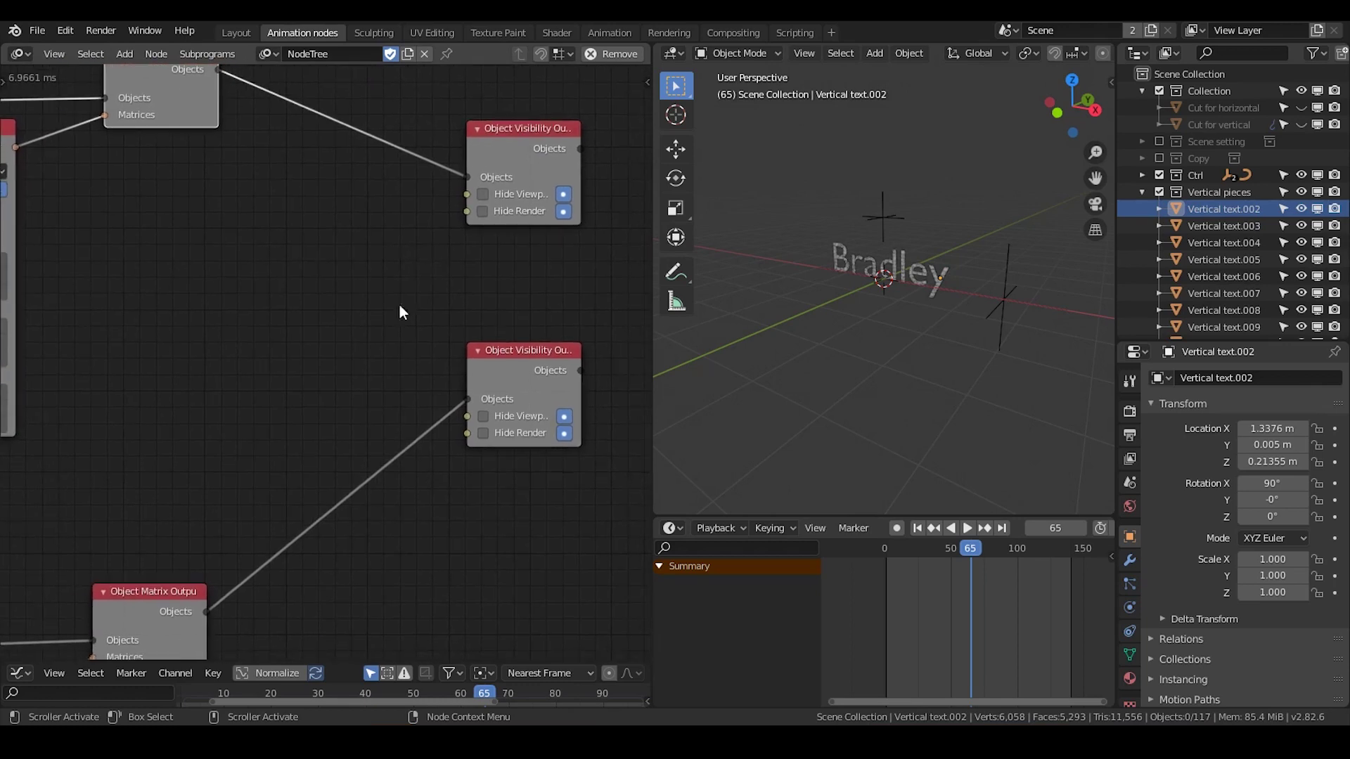
Try keyframing Hide Viewport on the vertical pieces' visibility node at frame 65, and clear the keyframe
left_click_drag(494, 368, 497, 354)
middle_click_drag(342, 310, 348, 310)
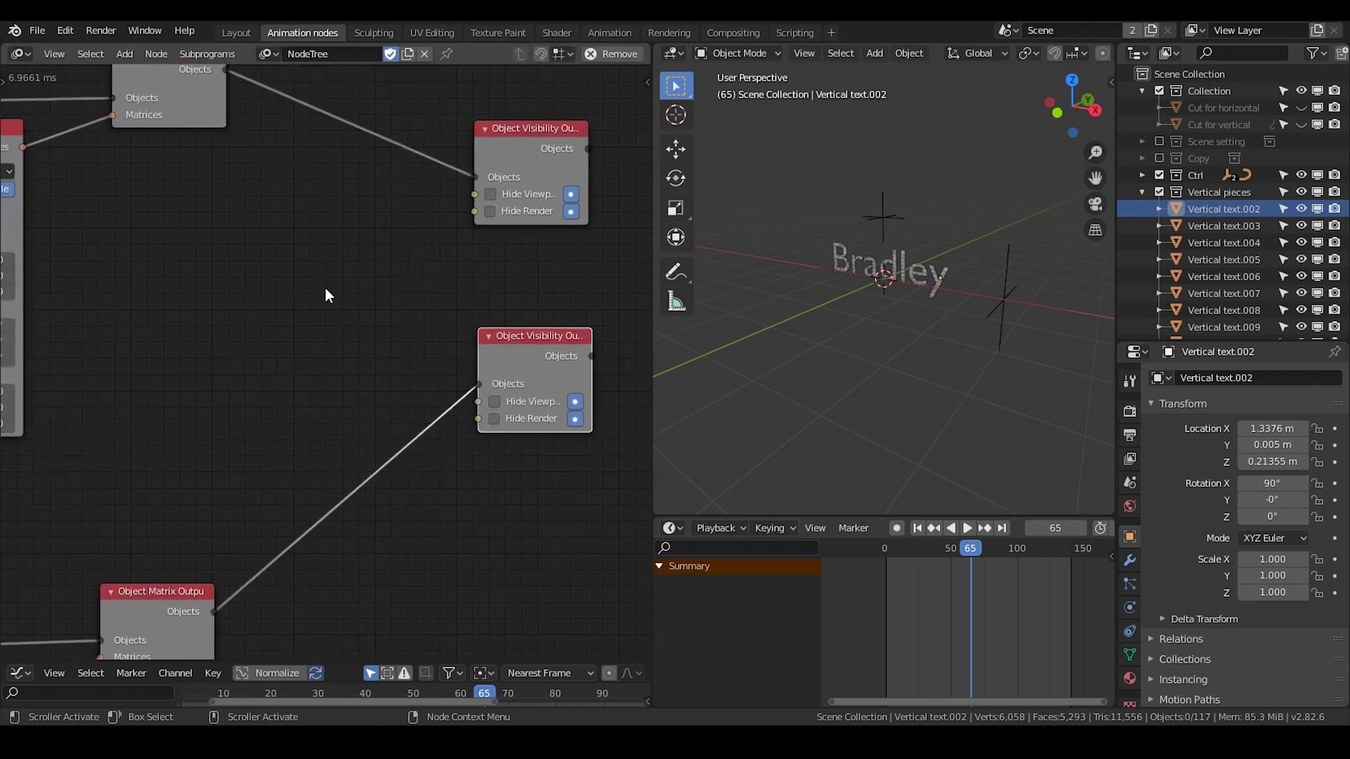
key("ctrl+a")
key("Escape")
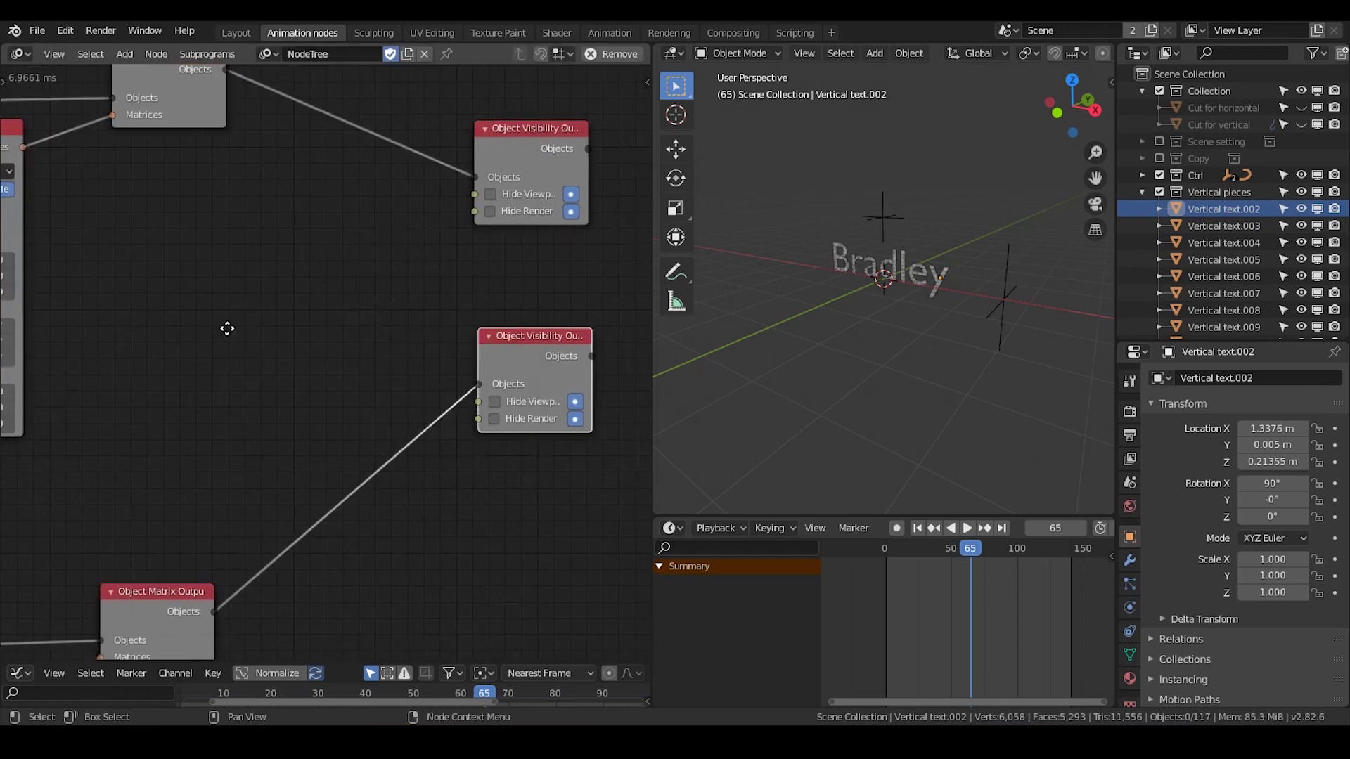
middle_click_drag(227, 328, 71, 328)
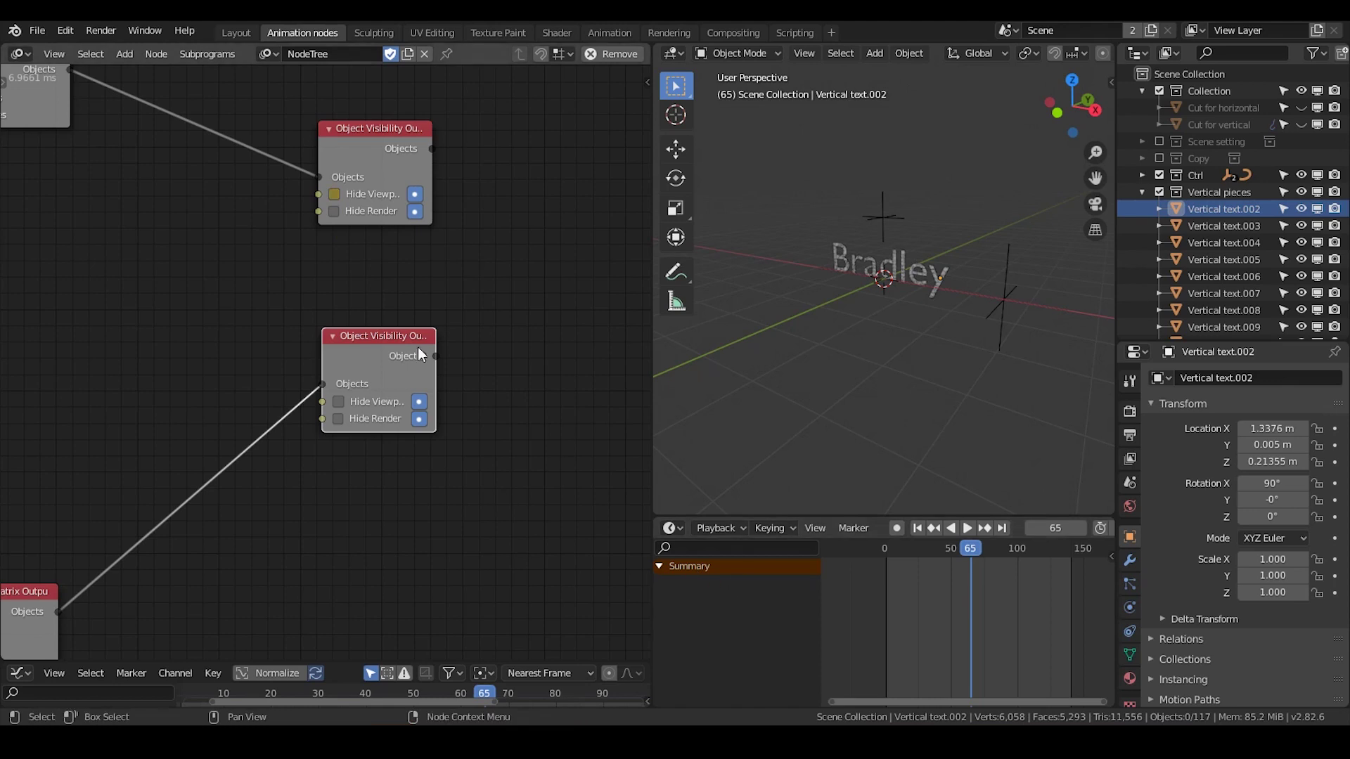
right_click(332, 198)
left_click(324, 235)
middle_click_drag(270, 253, 356, 236)
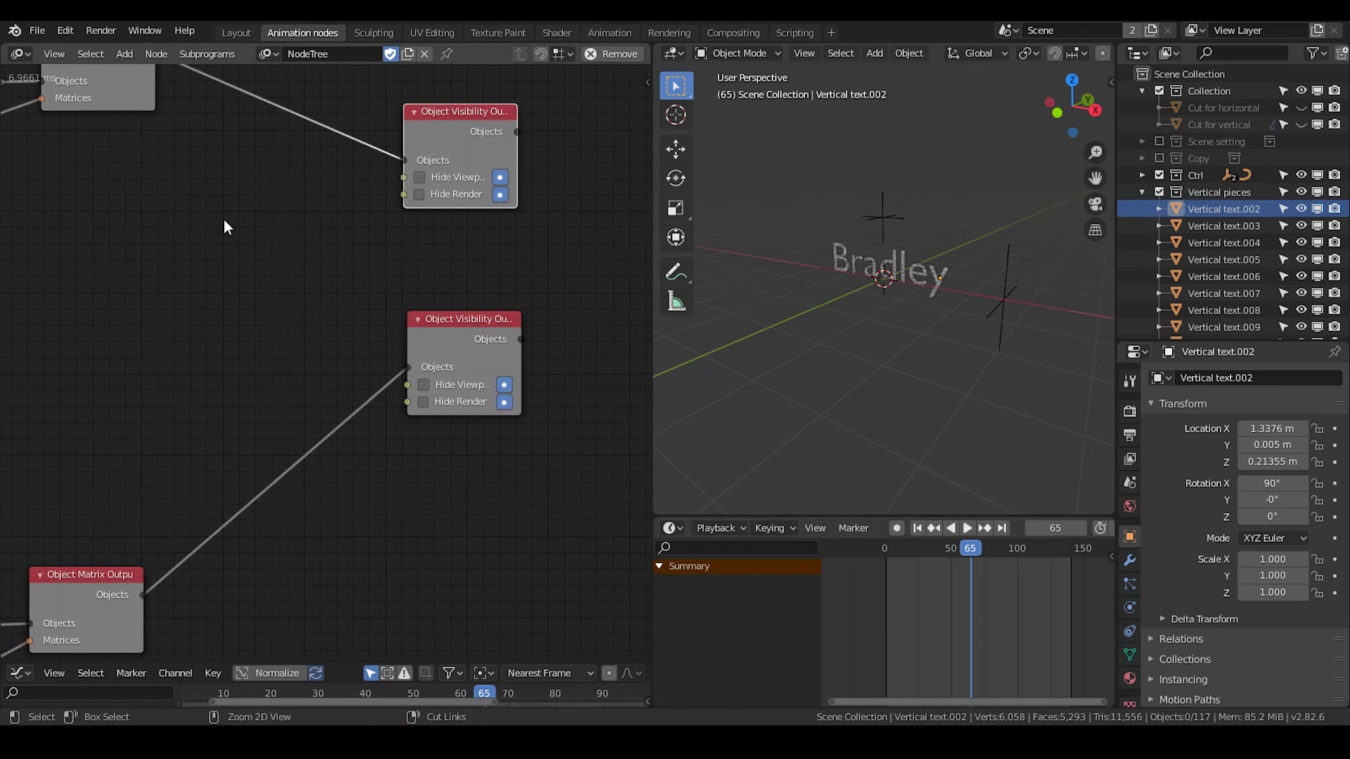
Add an Animate Float node in the empty area left of the Object Visibility Output nodes
key("ctrl+a")
type("animte")
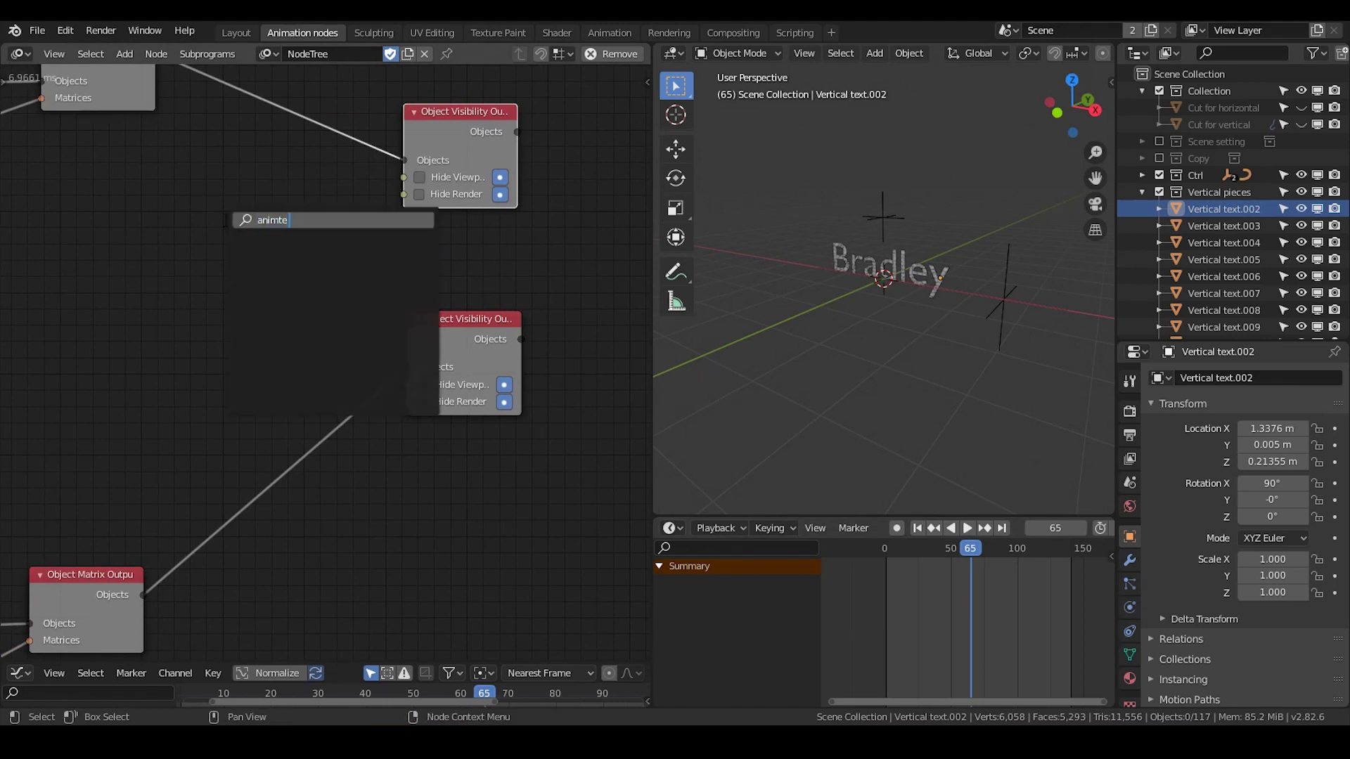
key("BackSpace")
key("Down")
key("Down")
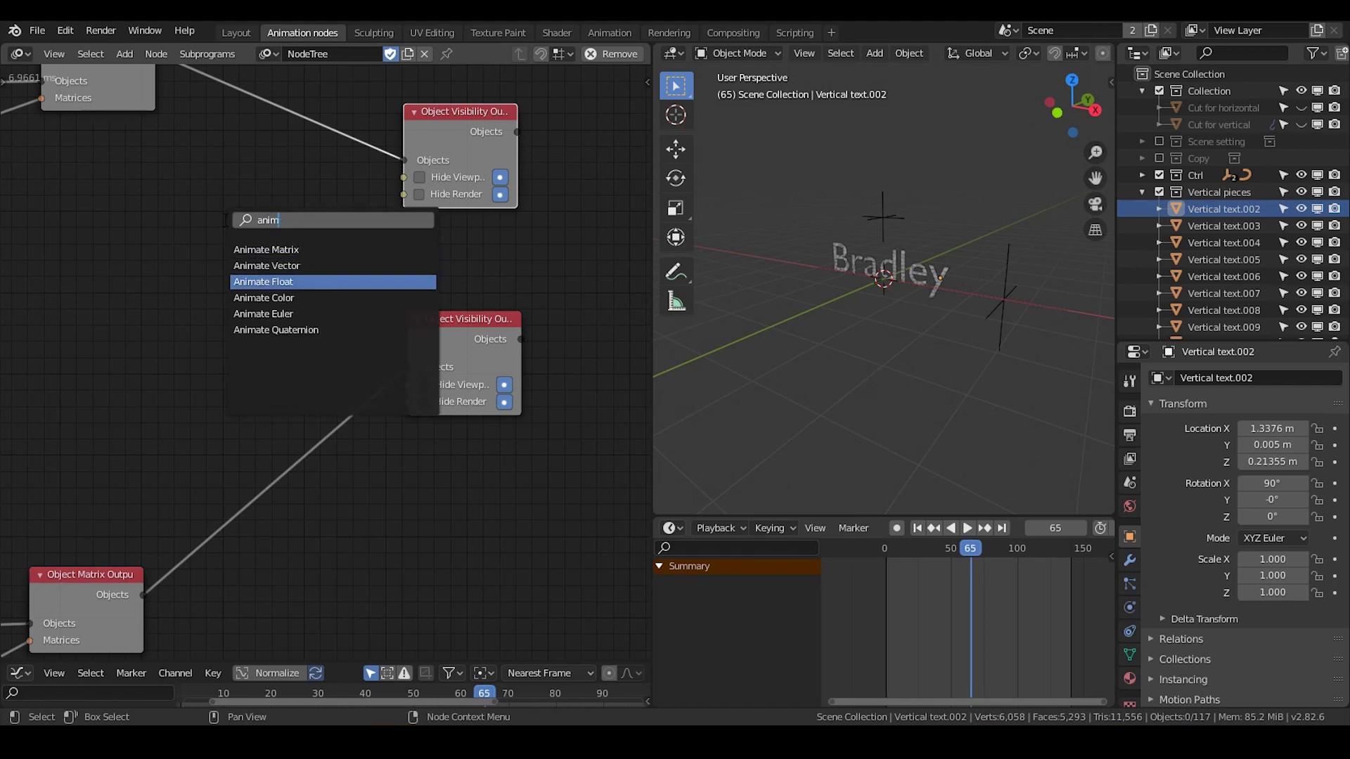
key("Return")
left_click(79, 191)
middle_click_drag(135, 219, 294, 212)
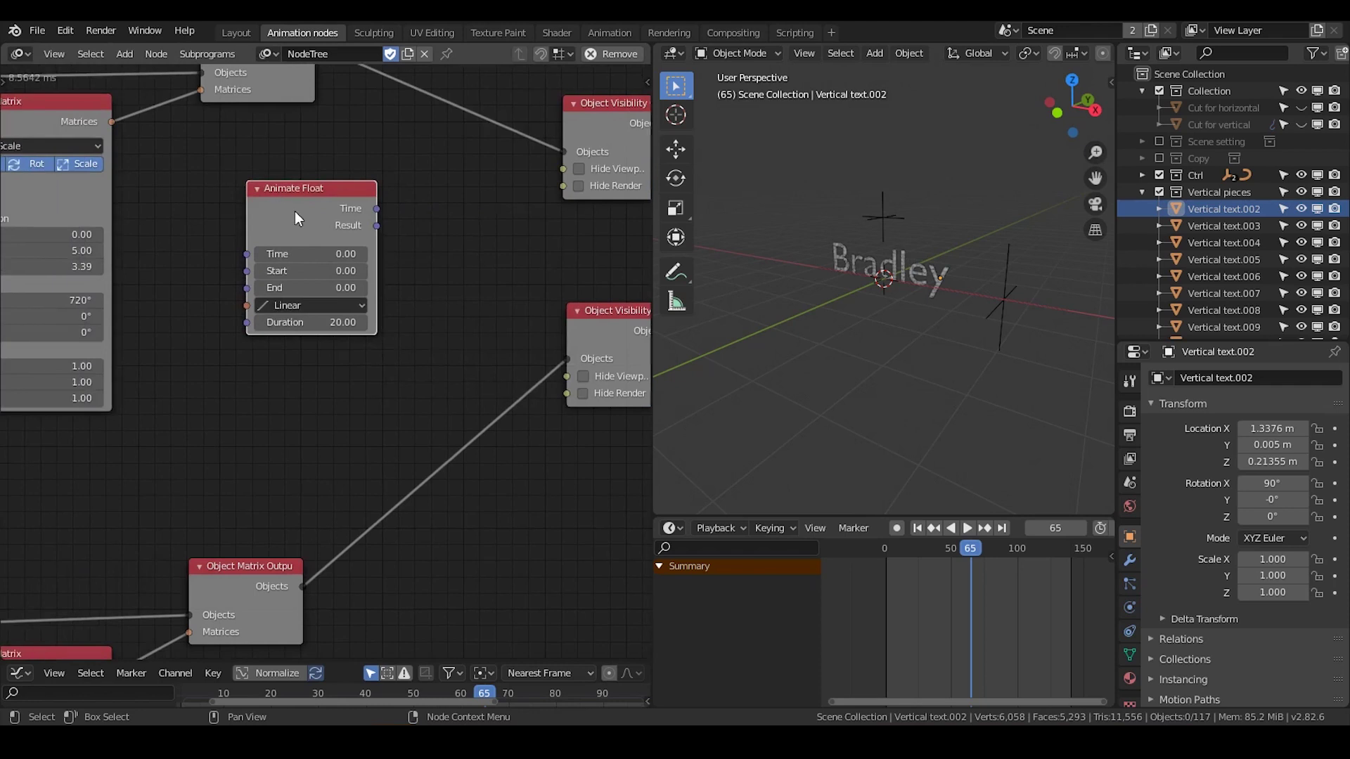
scroll(295, 213, "up", 1)
left_click_drag(284, 197, 339, 186)
Add a Time Info node and connect its Frame output to the Animate Float node's Time input
key("ctrl+a")
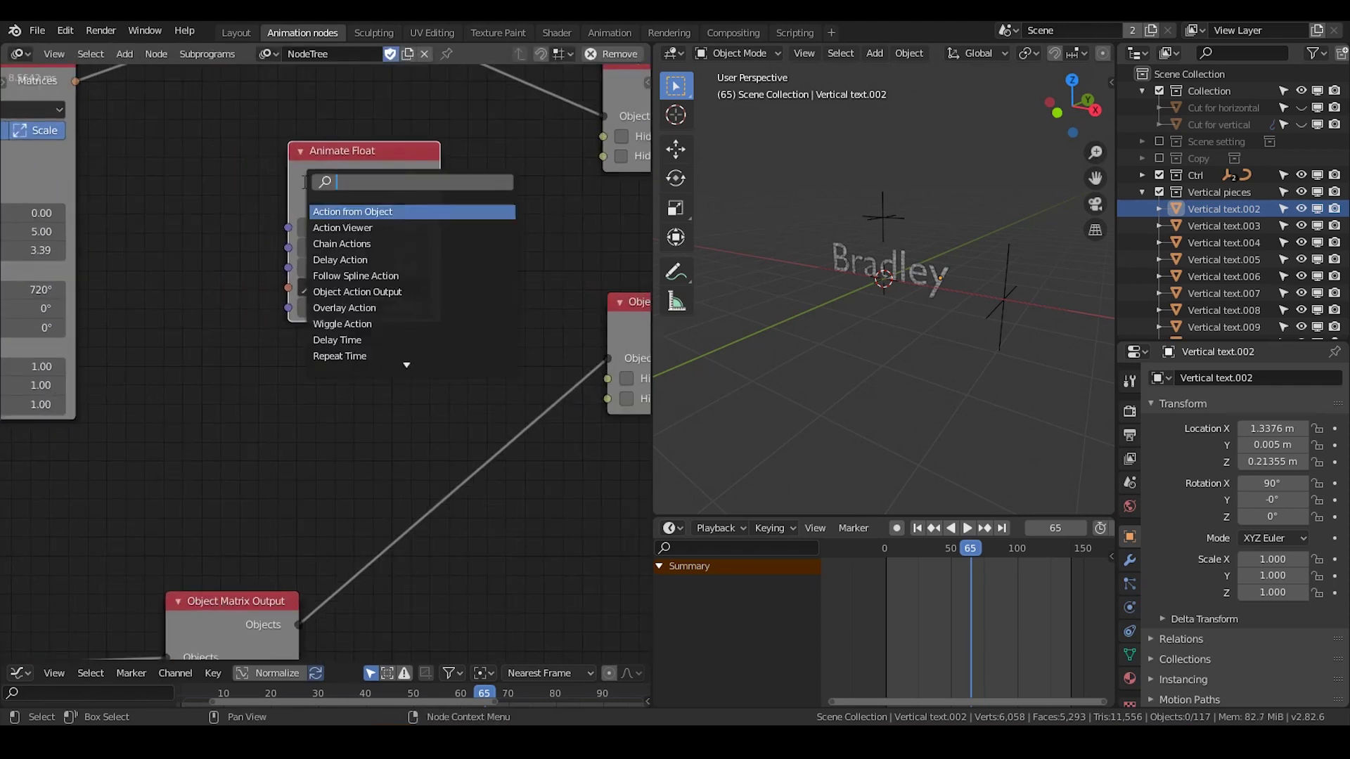
type("time")
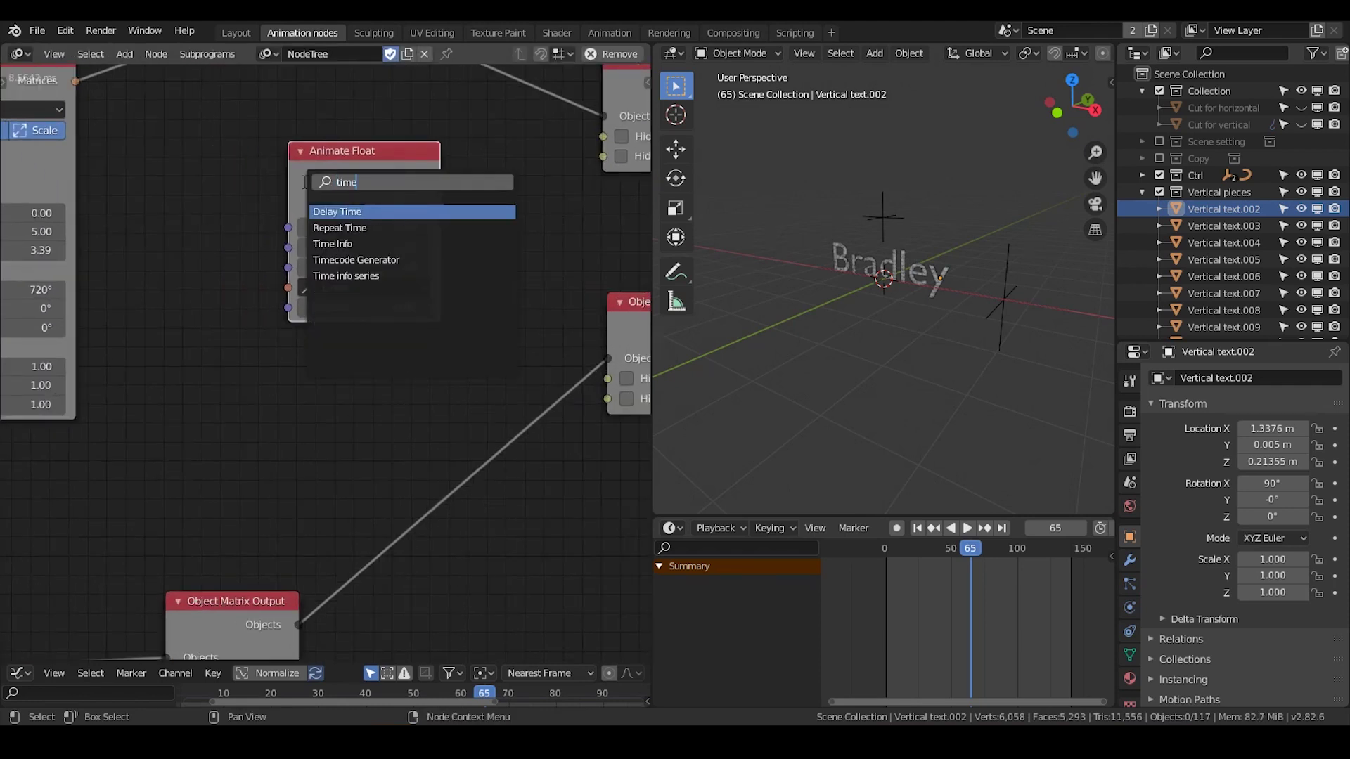
key("Down")
key("Down")
key("Return")
left_click(208, 209)
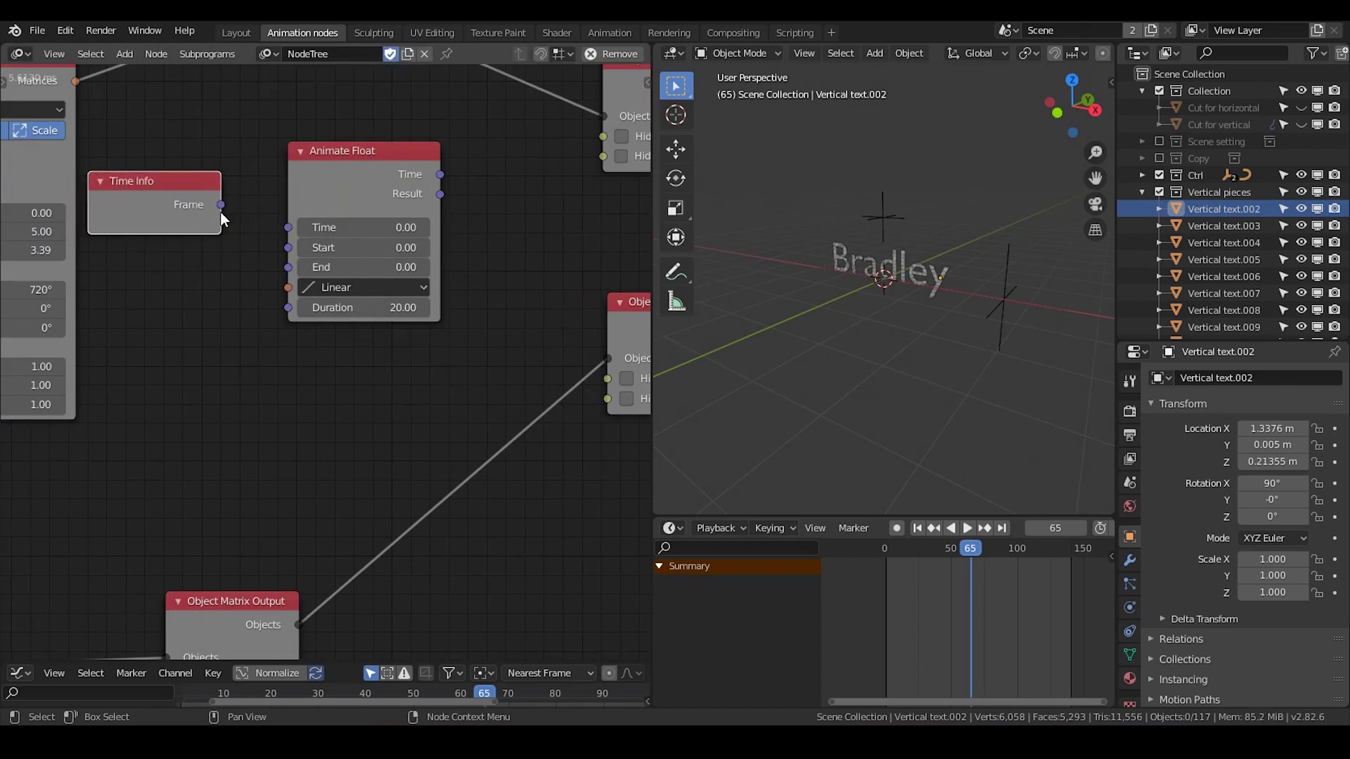
left_click_drag(225, 205, 292, 225)
key("g")
left_click(378, 160)
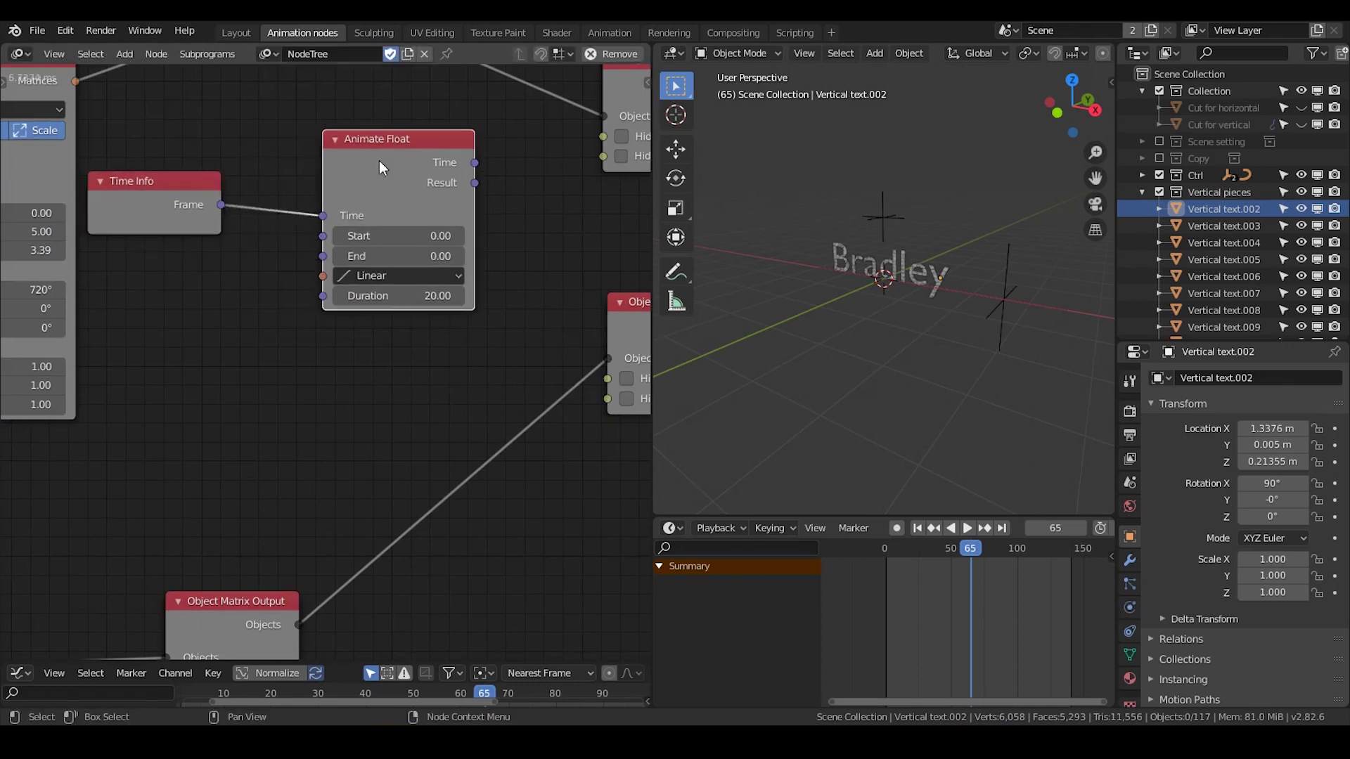
Set the Animate Float node's End to 1 and shift both visibility output nodes away to make room
left_click(379, 256)
type("1")
left_click(431, 252)
left_click(369, 159)
left_click_drag(369, 158, 375, 159)
middle_click_drag(453, 188, 357, 198)
scroll(357, 198, "down", 4)
middle_click_drag(458, 210, 424, 207)
left_click_drag(581, 131, 443, 429)
left_click_drag(451, 346, 546, 339)
left_click(461, 362)
Add a Compare node and connect the Animate Float Result to its A input
key("ctrl+a")
type("compare")
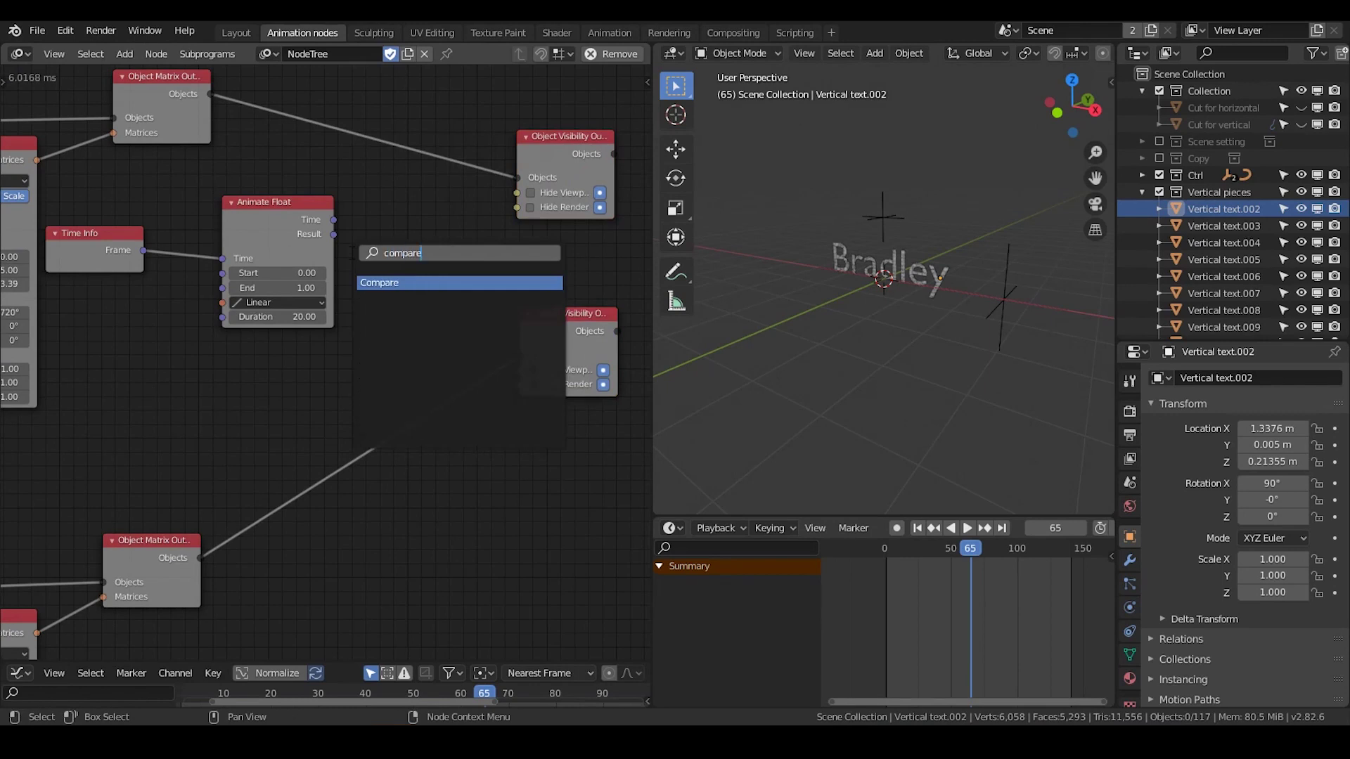
key("Return")
left_click(374, 203)
left_click_drag(334, 234, 377, 265)
Keep the Compare type at A = B, set B to 1, and space the visibility output nodes farther away
scroll(490, 254, "up", 2)
left_click(484, 220)
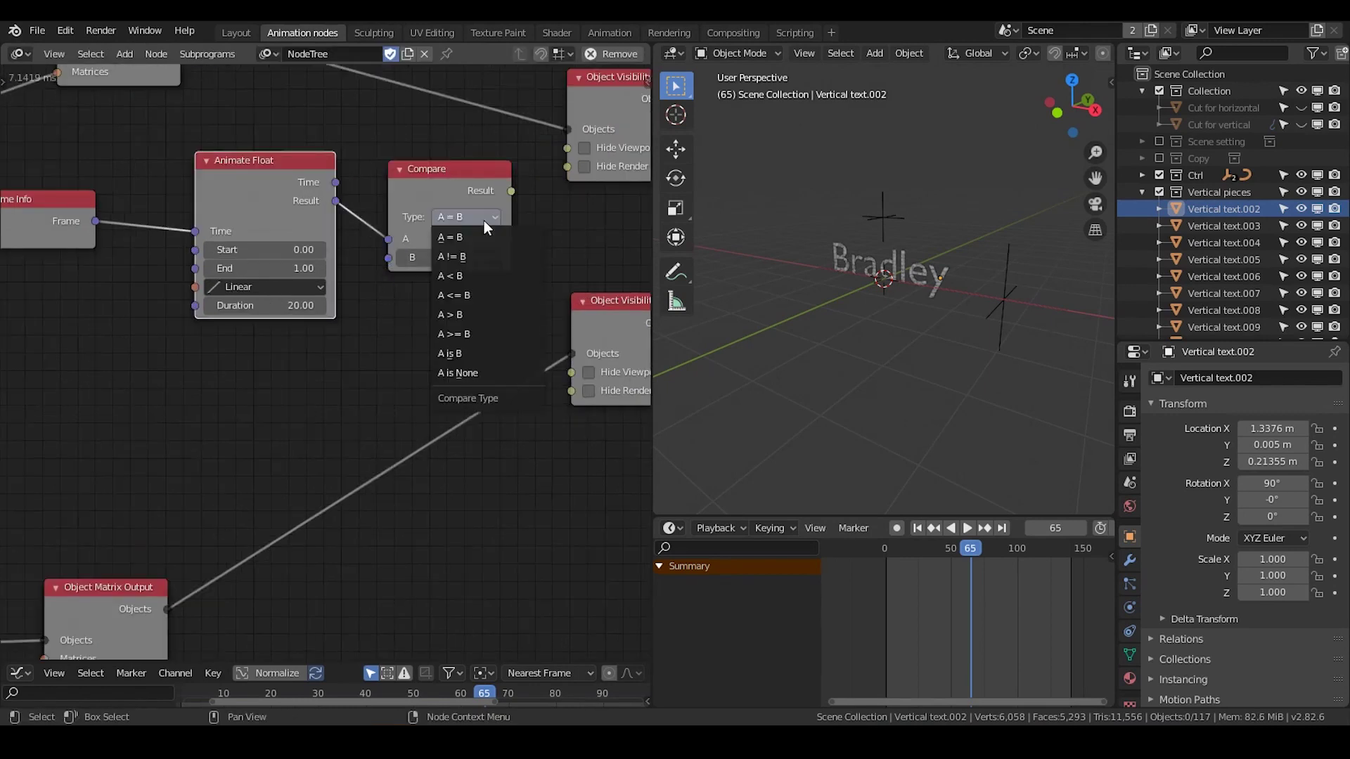
left_click(422, 258)
type("1")
key("Return")
scroll(332, 352, "down", 2)
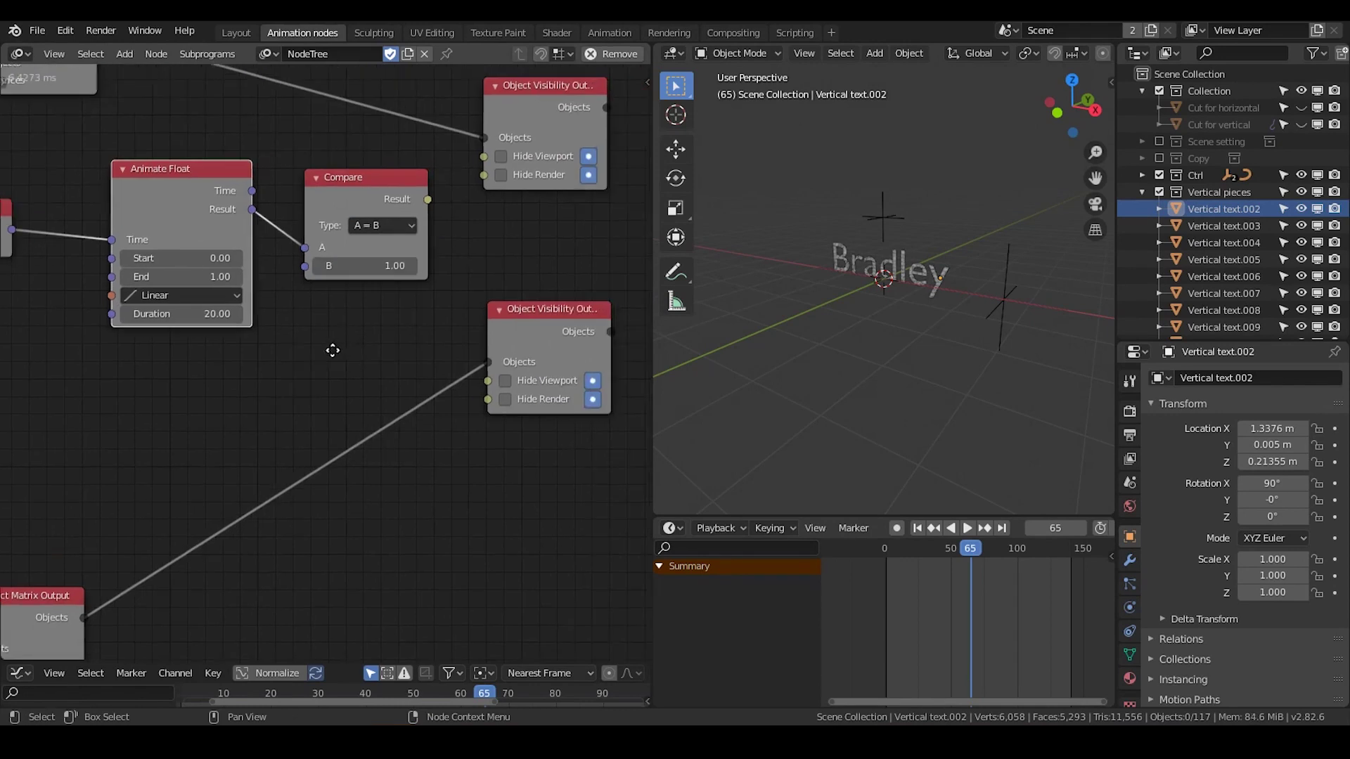
left_click_drag(555, 144, 431, 428)
key("g")
left_click(485, 423)
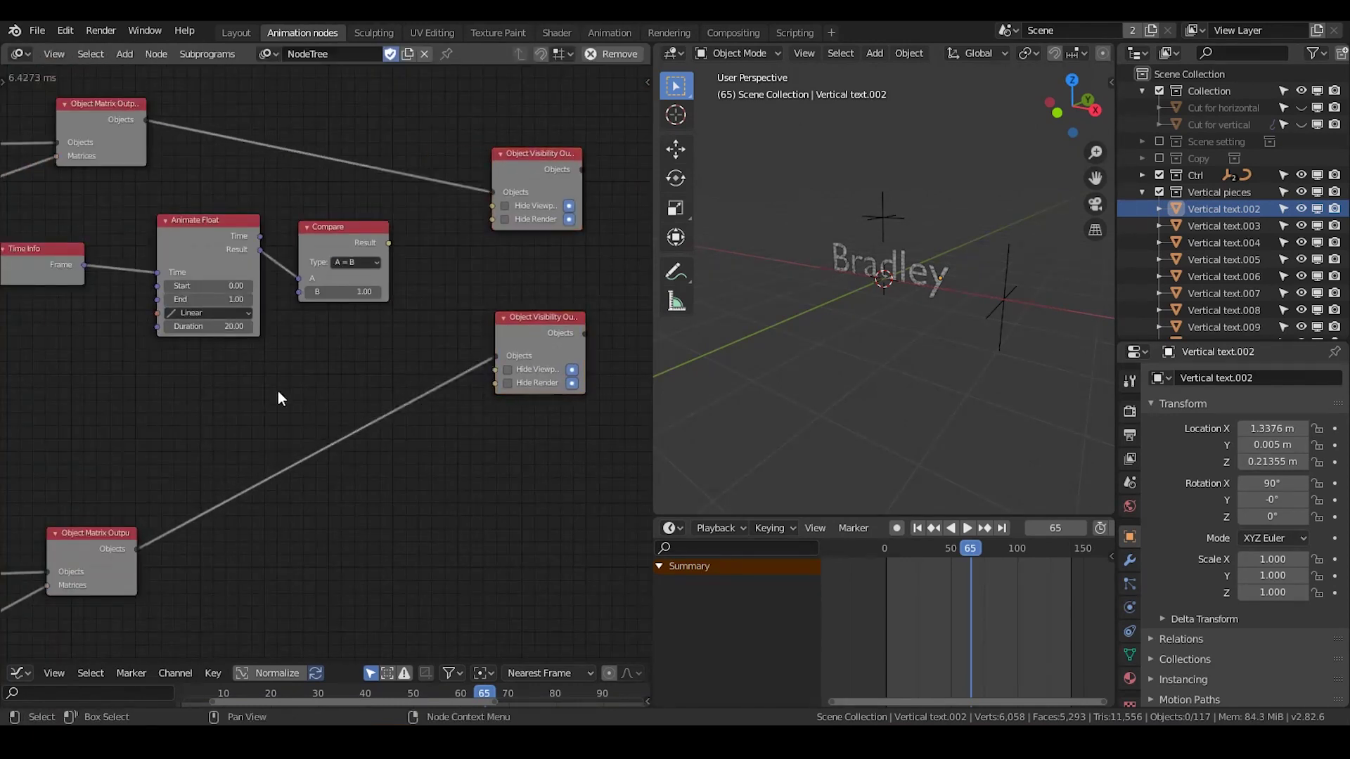
Set the Animate Float node's Duration to 65 frames
middle_click_drag(290, 392, 432, 362)
scroll(431, 362, "up", 2)
left_click(329, 265)
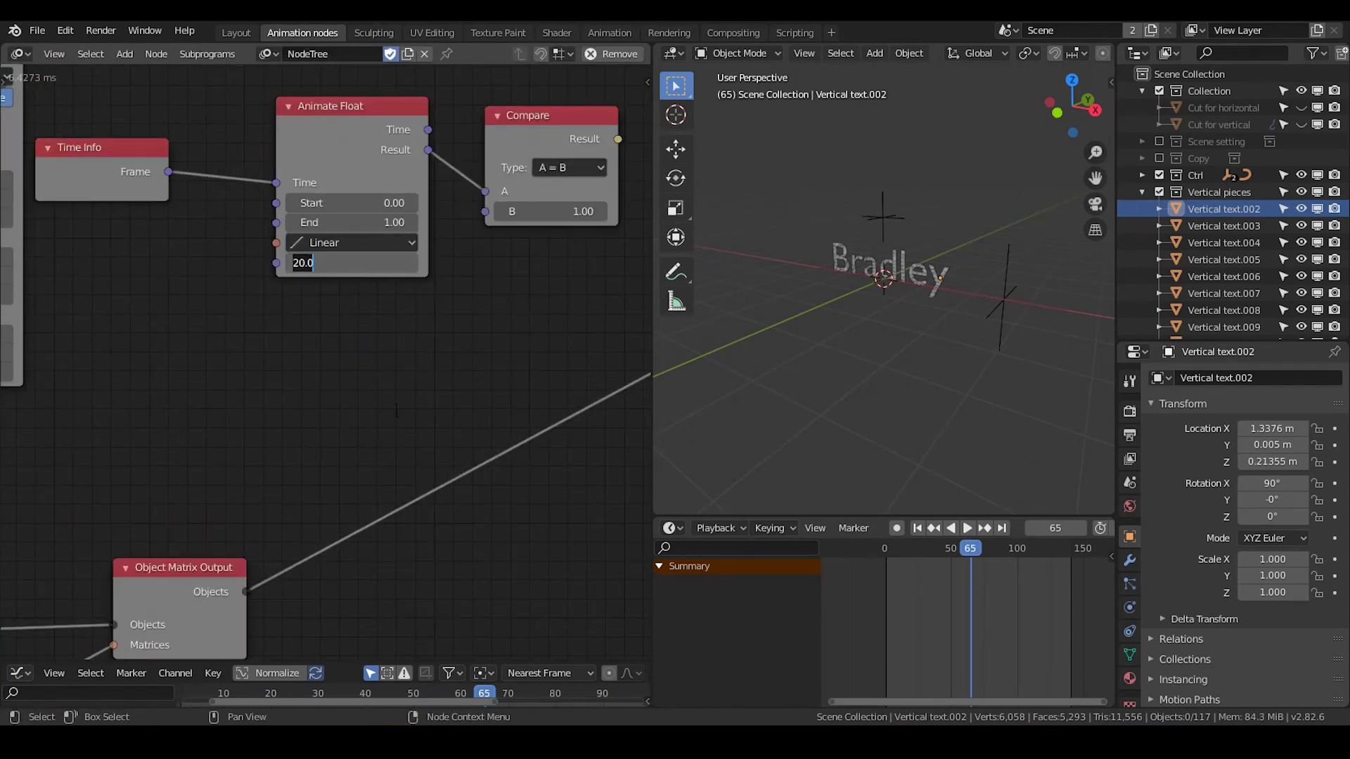
type("65")
key("Return")
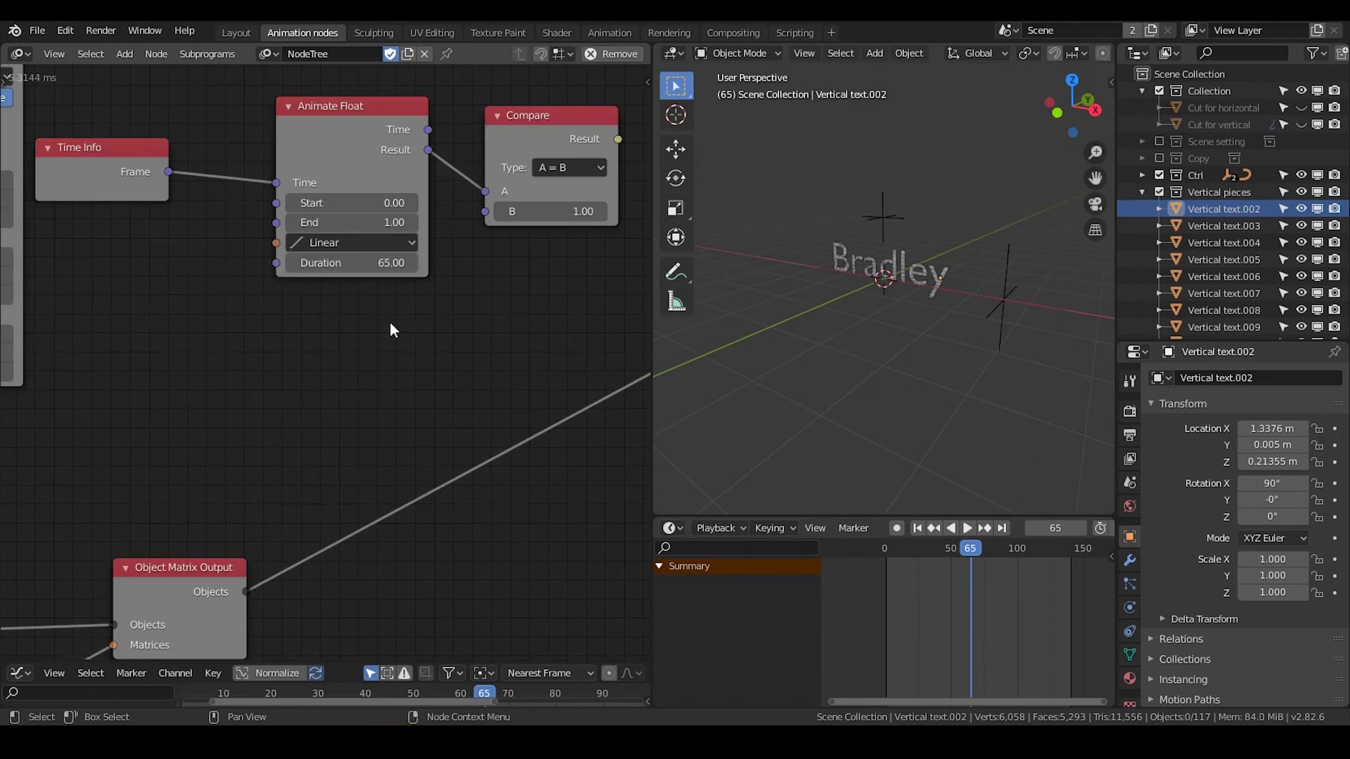
Connect the Compare Result to Hide Viewport and Hide Render on the vertical pieces' visibility node, and check it at frame 75
middle_click_drag(430, 287, 326, 314)
scroll(326, 314, "down", 2)
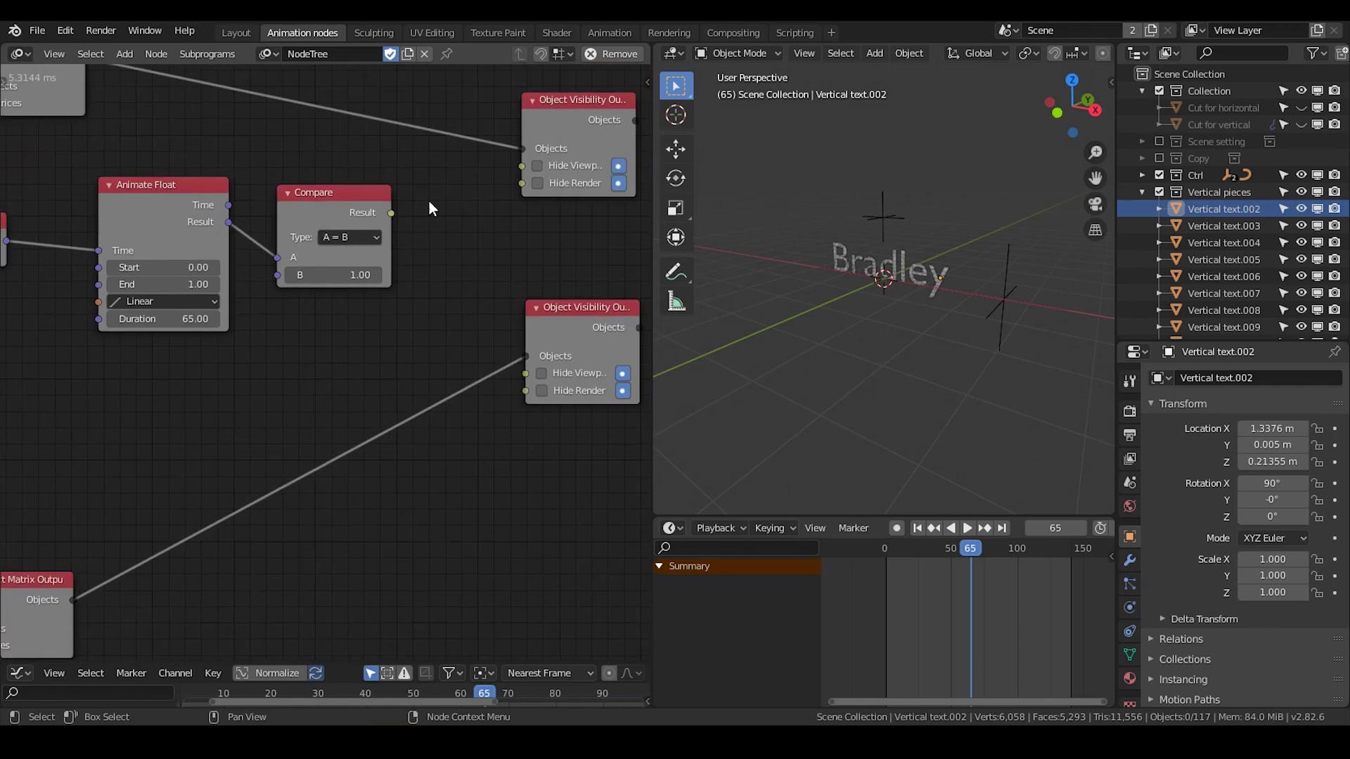
left_click_drag(393, 213, 517, 183)
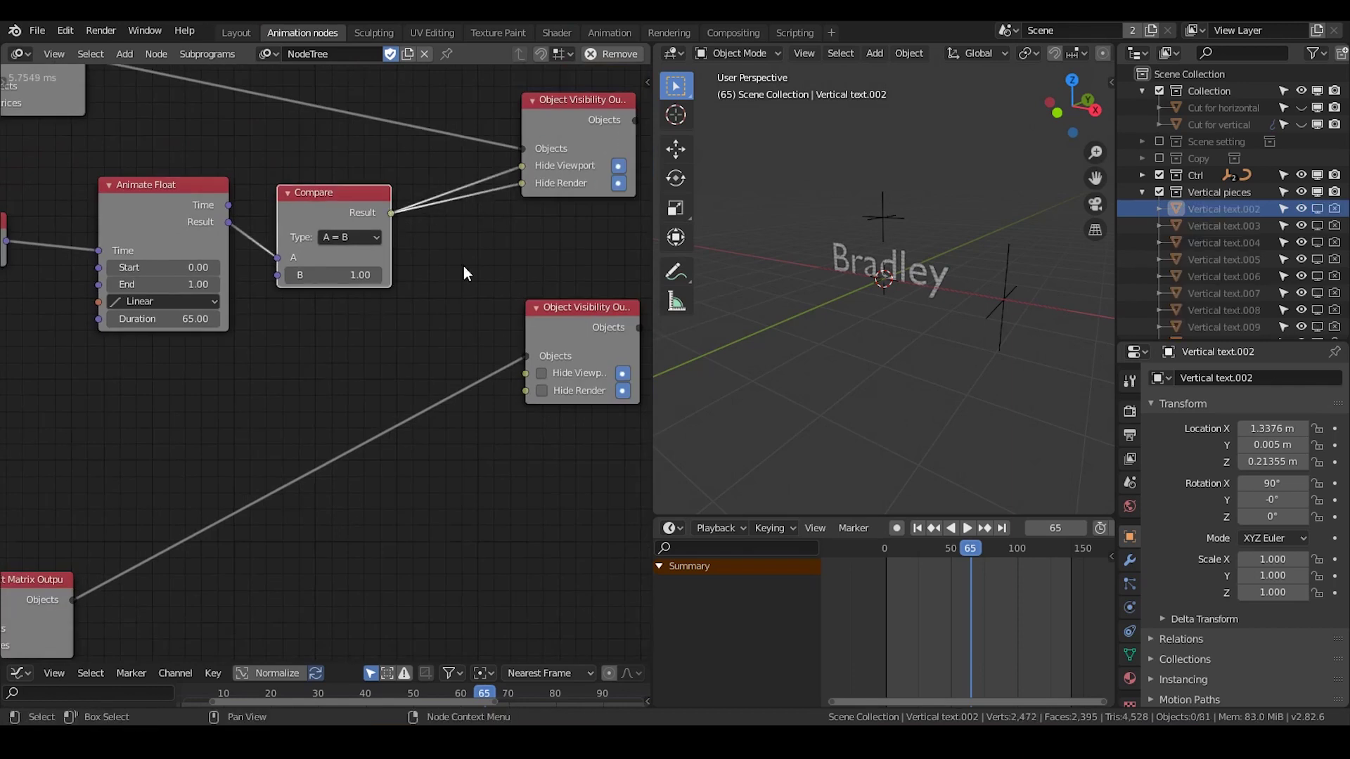
scroll(483, 231, "up", 1)
left_click_drag(972, 555, 984, 554)
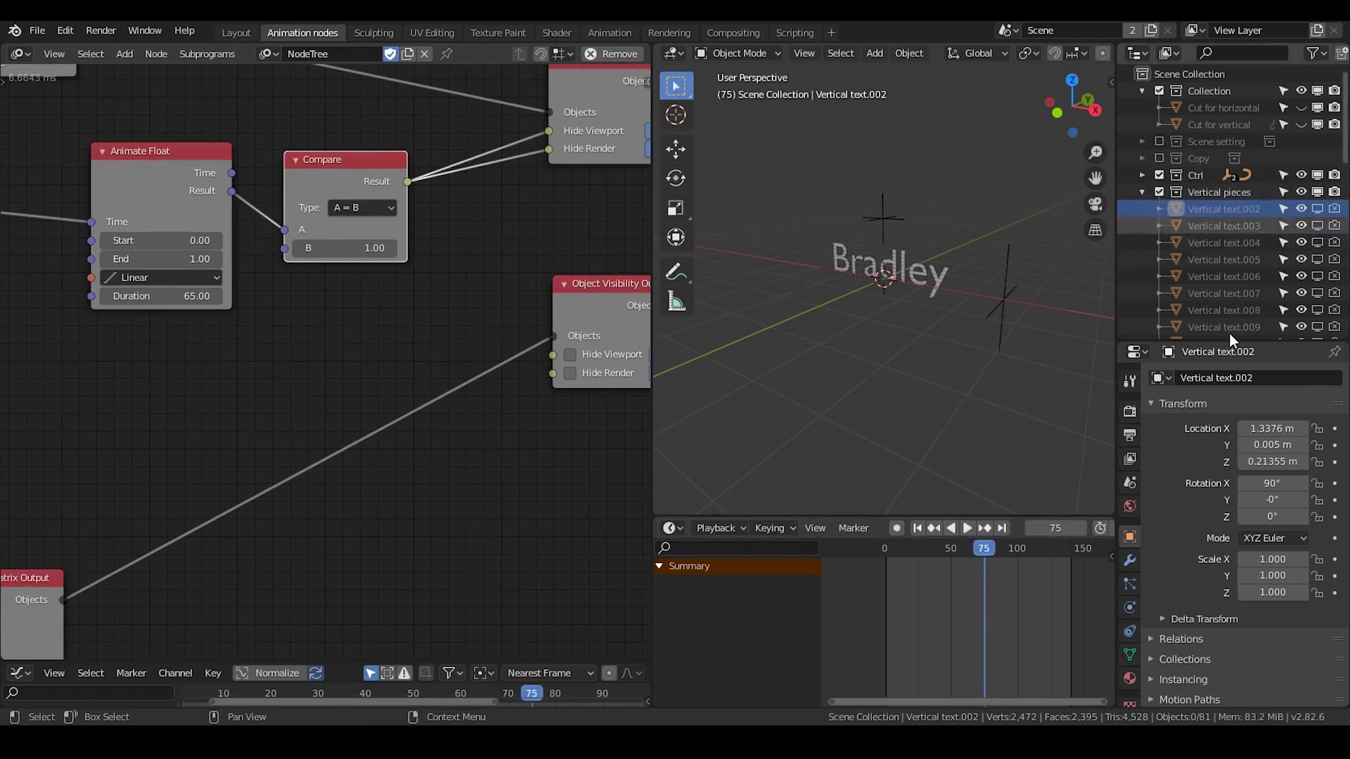
Move the horizontal pieces' visibility node aside and add a reroute point on the Compare node's output links
middle_click_drag(446, 223, 347, 218)
left_click_drag(492, 284, 539, 300)
right_click_drag(344, 184, 344, 185, "shift")
key("g")
left_click(381, 173)
Add an Invert Boolean node and connect the Compare Result to its Input
key("ctrl+a")
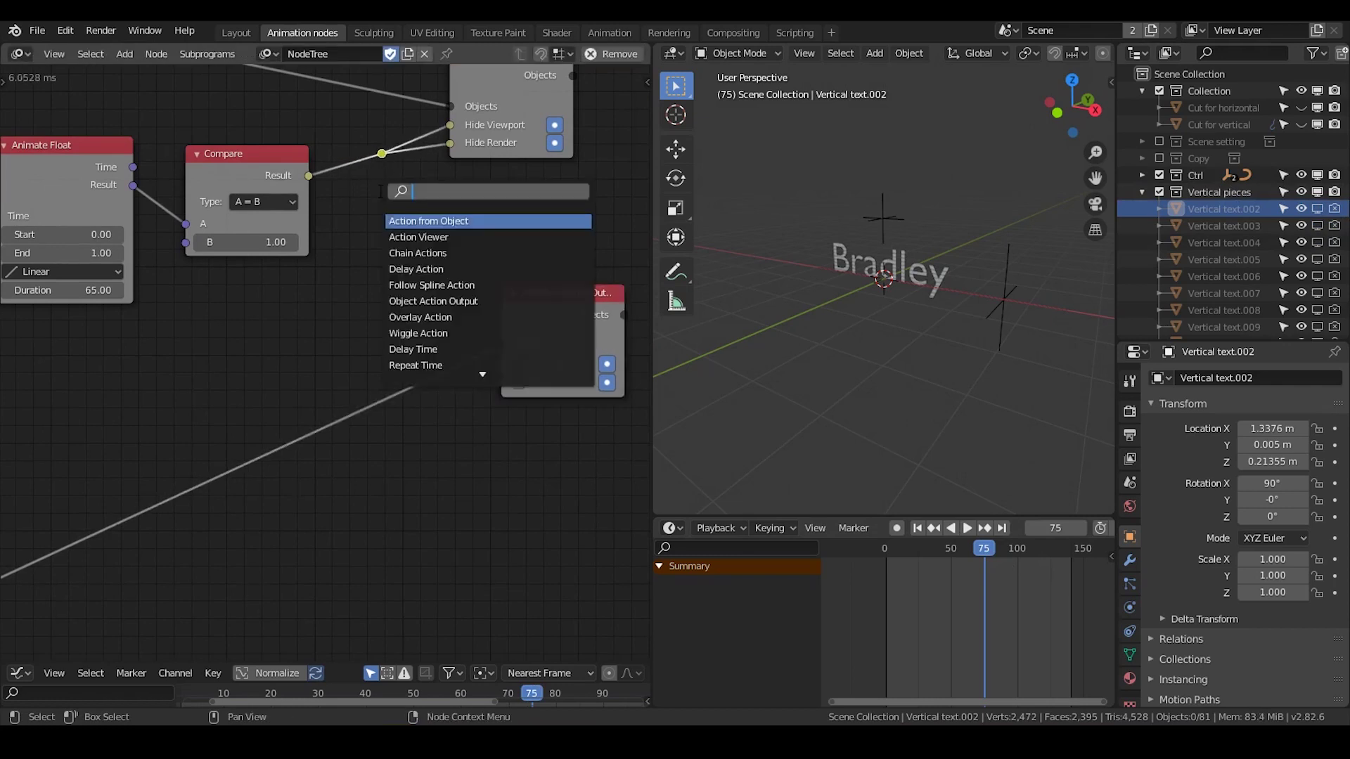
type("invert")
key("Return")
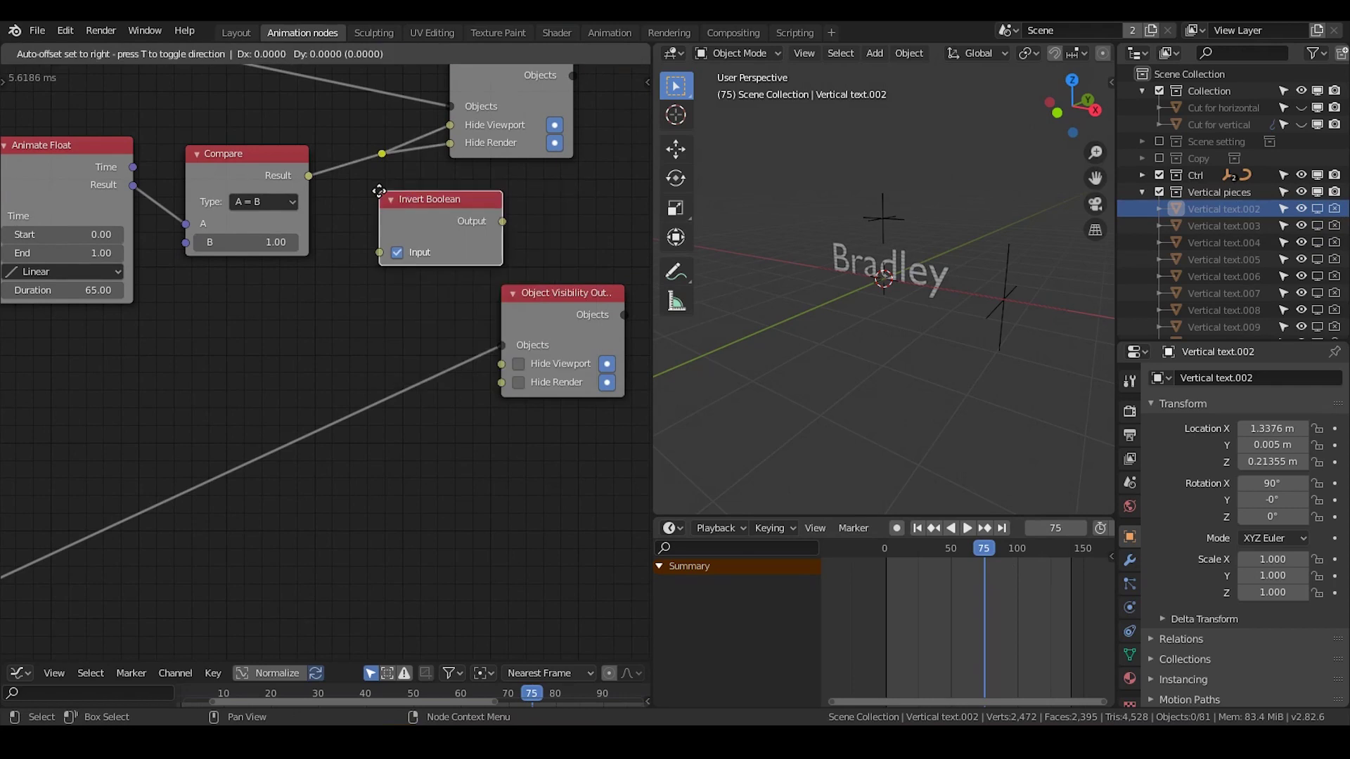
left_click(355, 222)
left_click_drag(311, 176, 354, 284)
Connect the Invert Boolean Output to Hide Viewport and Hide Render on the horizontal pieces' visibility node, and tidy both nodes
middle_click_drag(548, 310, 481, 288)
left_click_drag(480, 288, 543, 287)
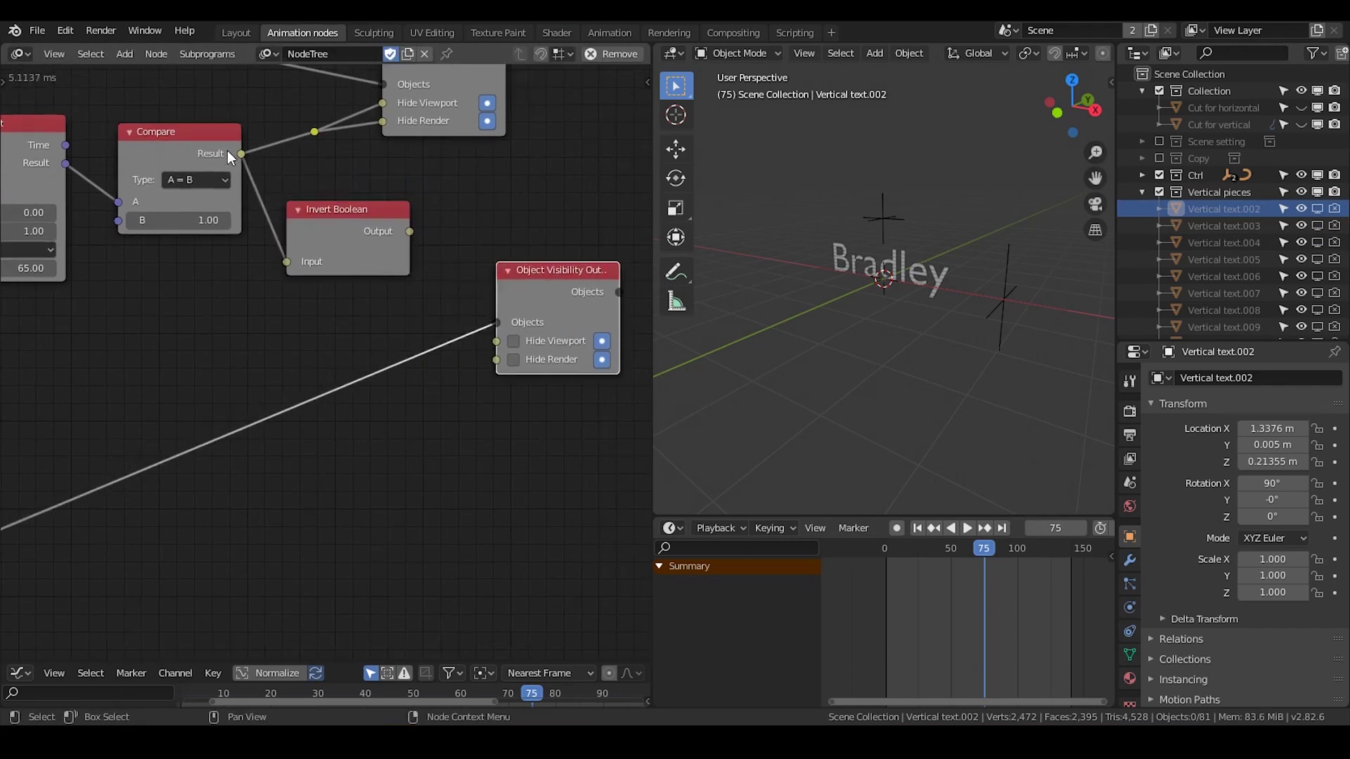
left_click_drag(409, 232, 494, 344)
left_click_drag(551, 275, 547, 295)
left_click_drag(309, 213, 307, 258)
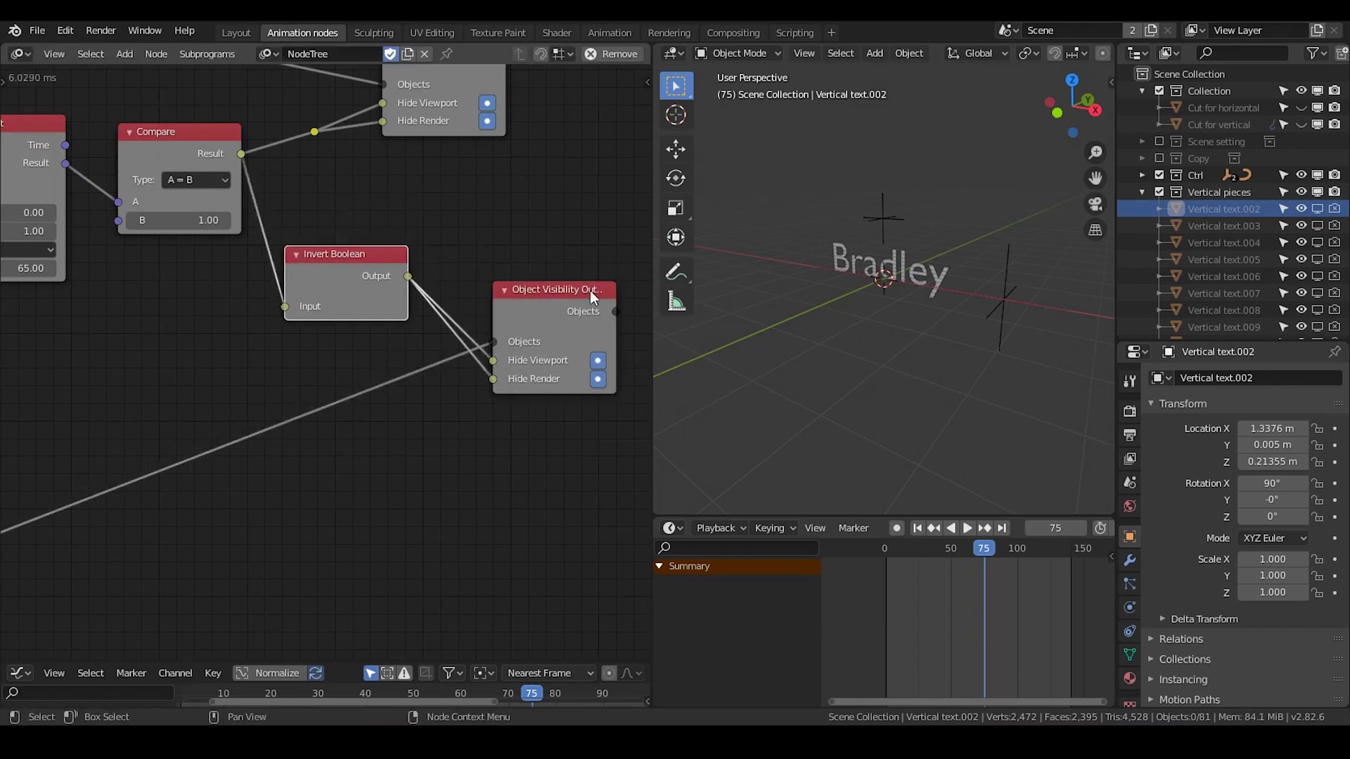
Collapse the Vertical pieces collection and play the animation from the first frame to check the visibility switch
left_click(1142, 193)
left_click(918, 529)
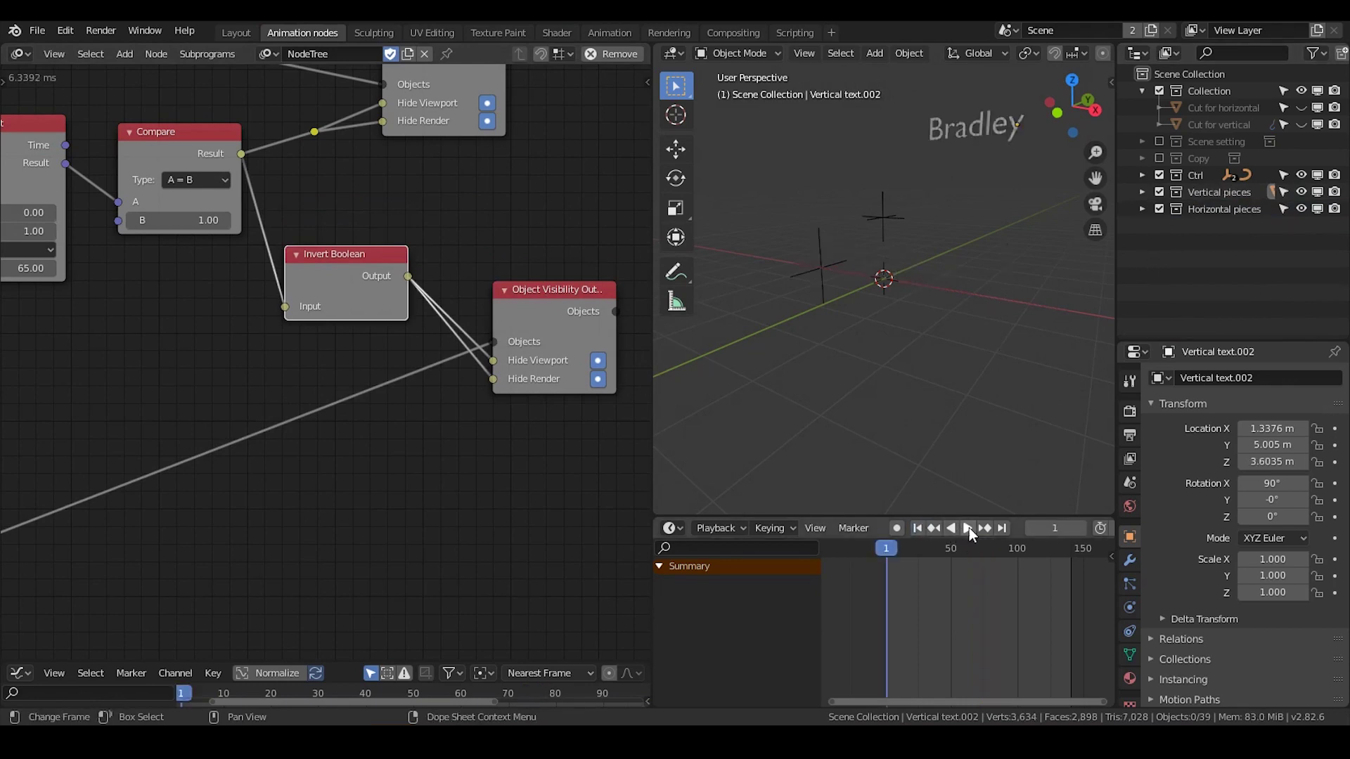
left_click(968, 529)
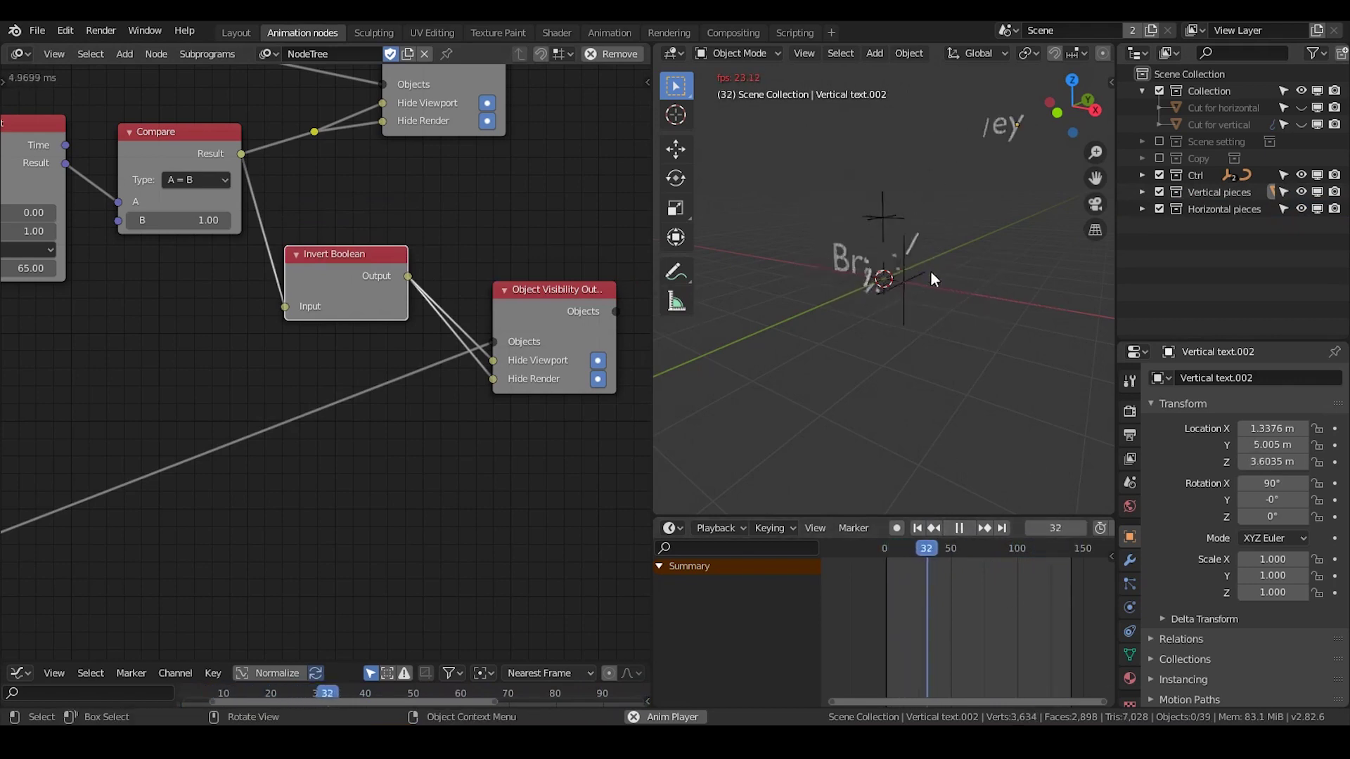
left_click(960, 530)
Examine the complete node tree, including the group of nodes driving the horizontal pieces
scroll(414, 325, "down", 6)
middle_click_drag(288, 340, 518, 265)
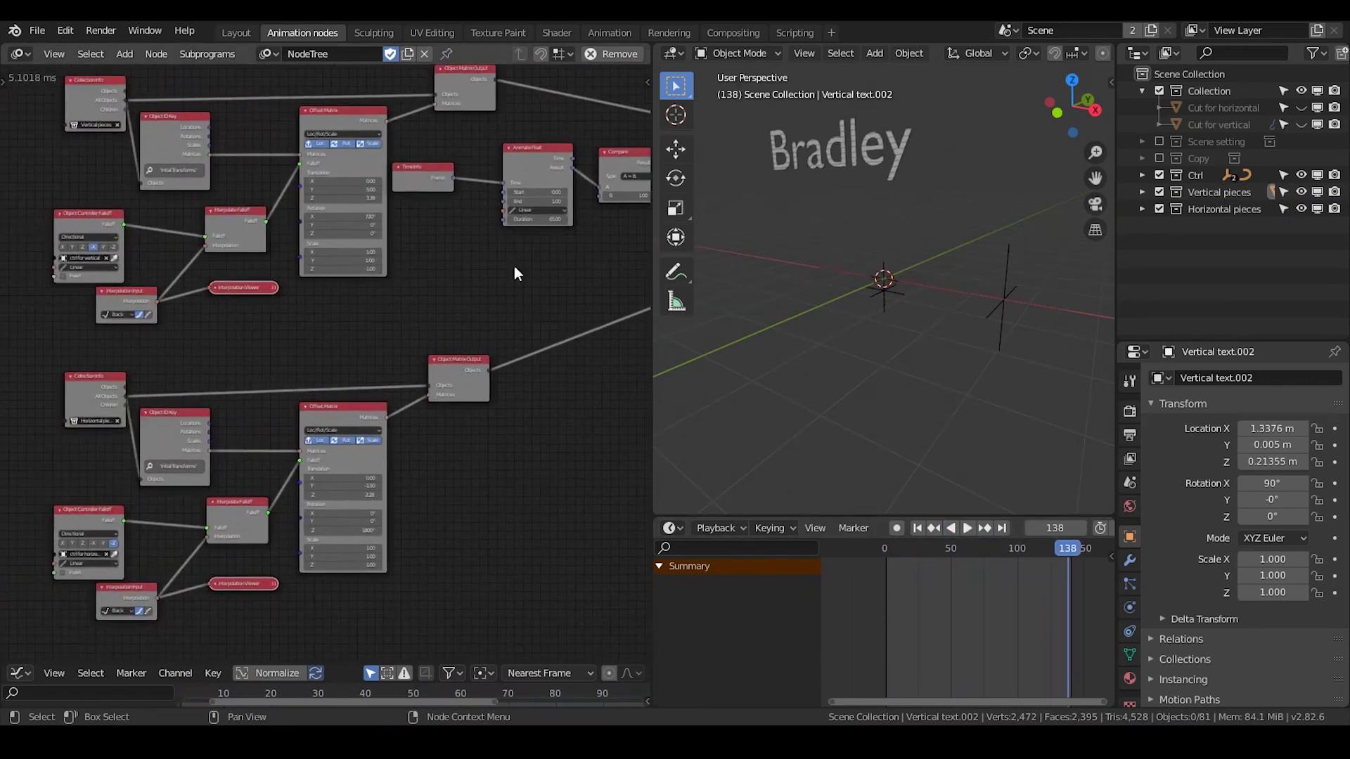
scroll(372, 282, "down", 3)
middle_click_drag(462, 302, 411, 281)
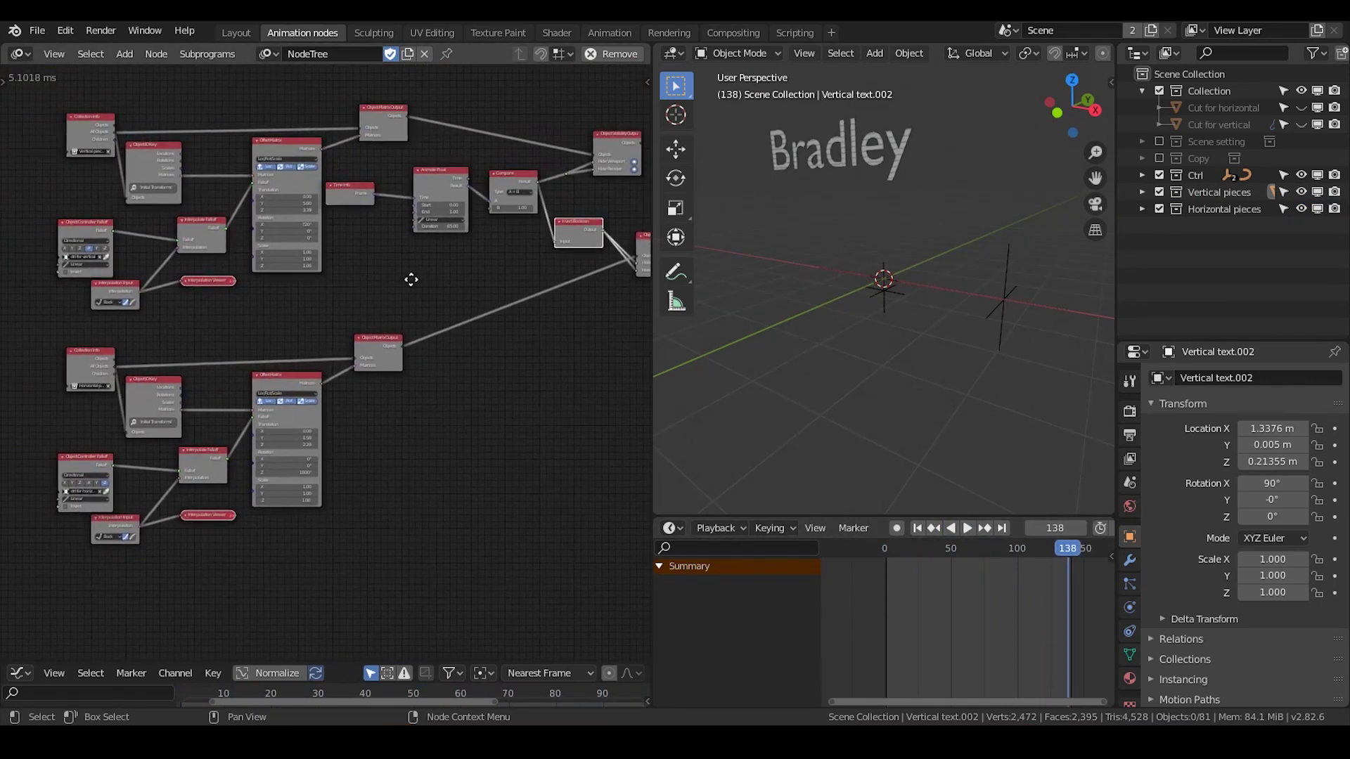
left_click_drag(412, 304, 63, 573)
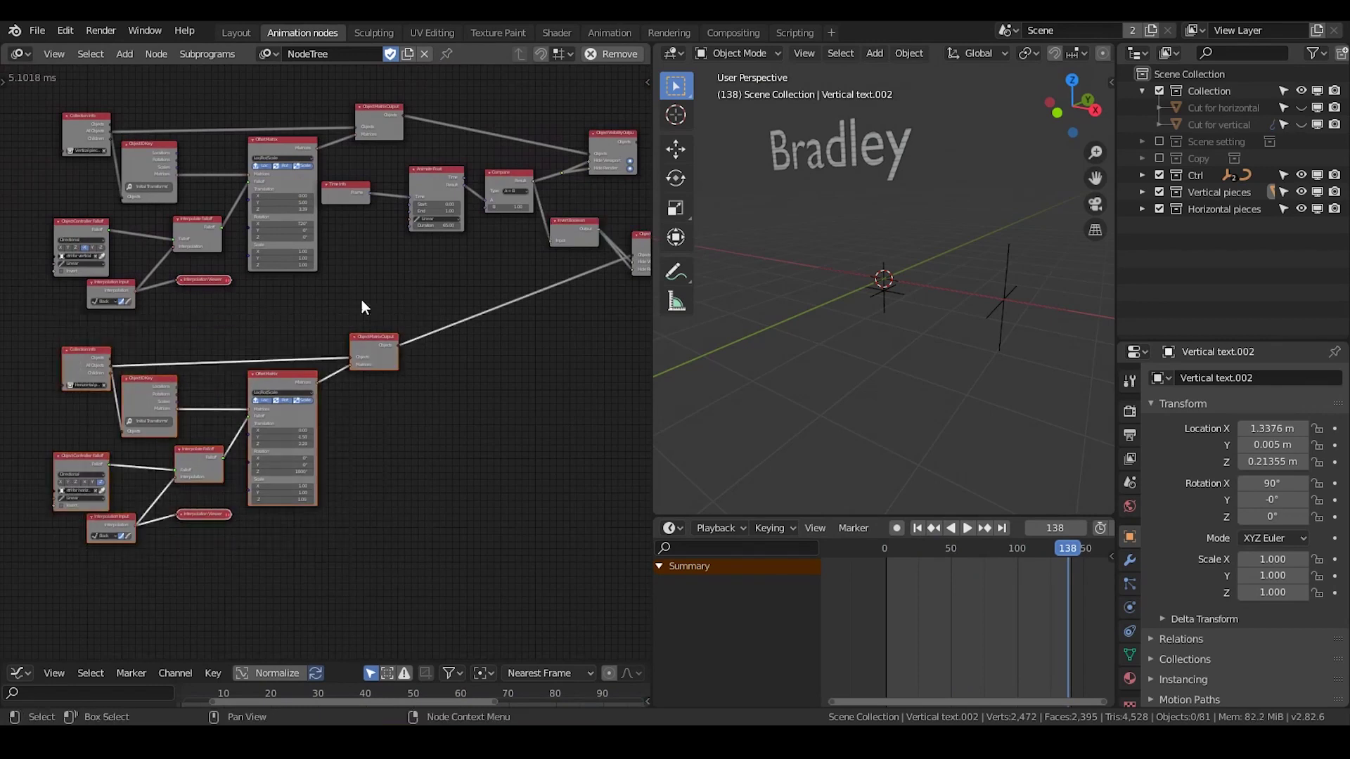
middle_click_drag(414, 294, 391, 286)
scroll(316, 319, "up", 4)
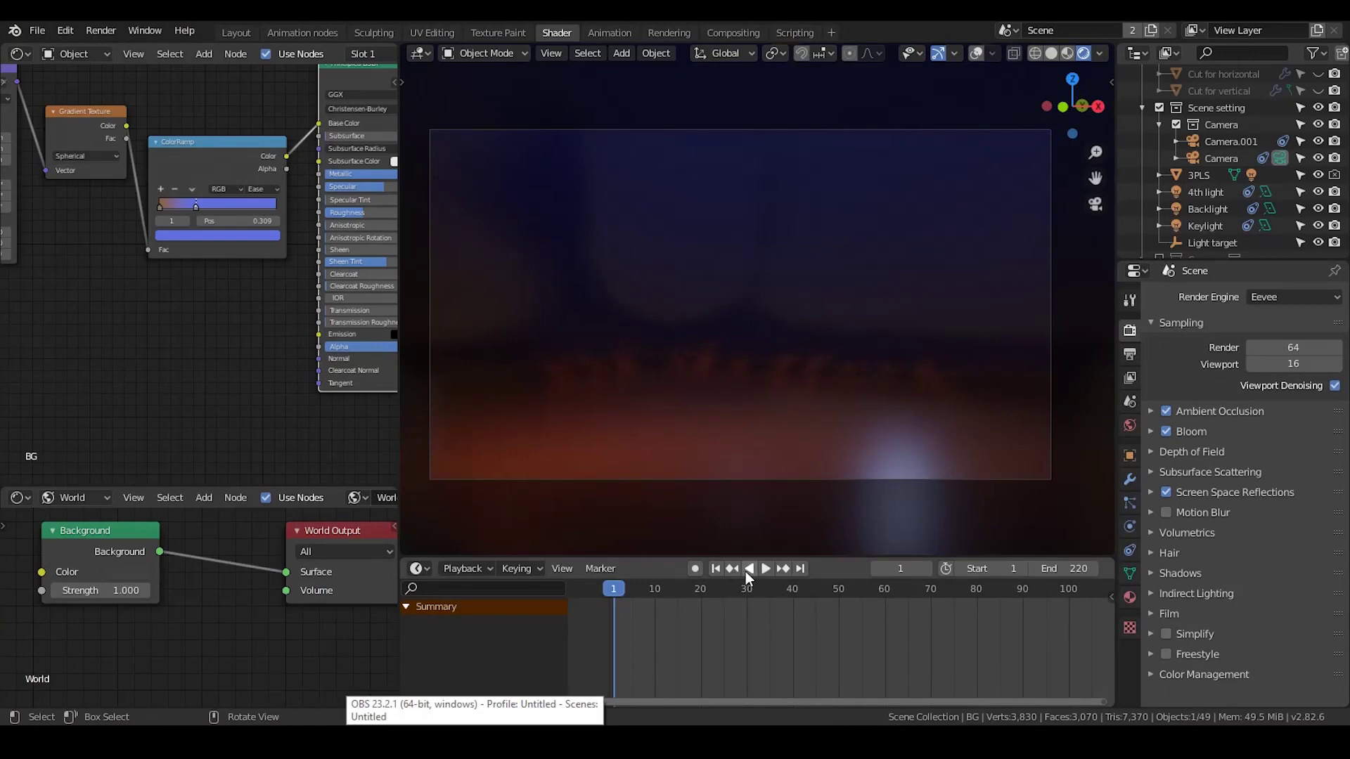
Play the lit scene's animation in the rendered camera view and stop it
left_click(765, 569)
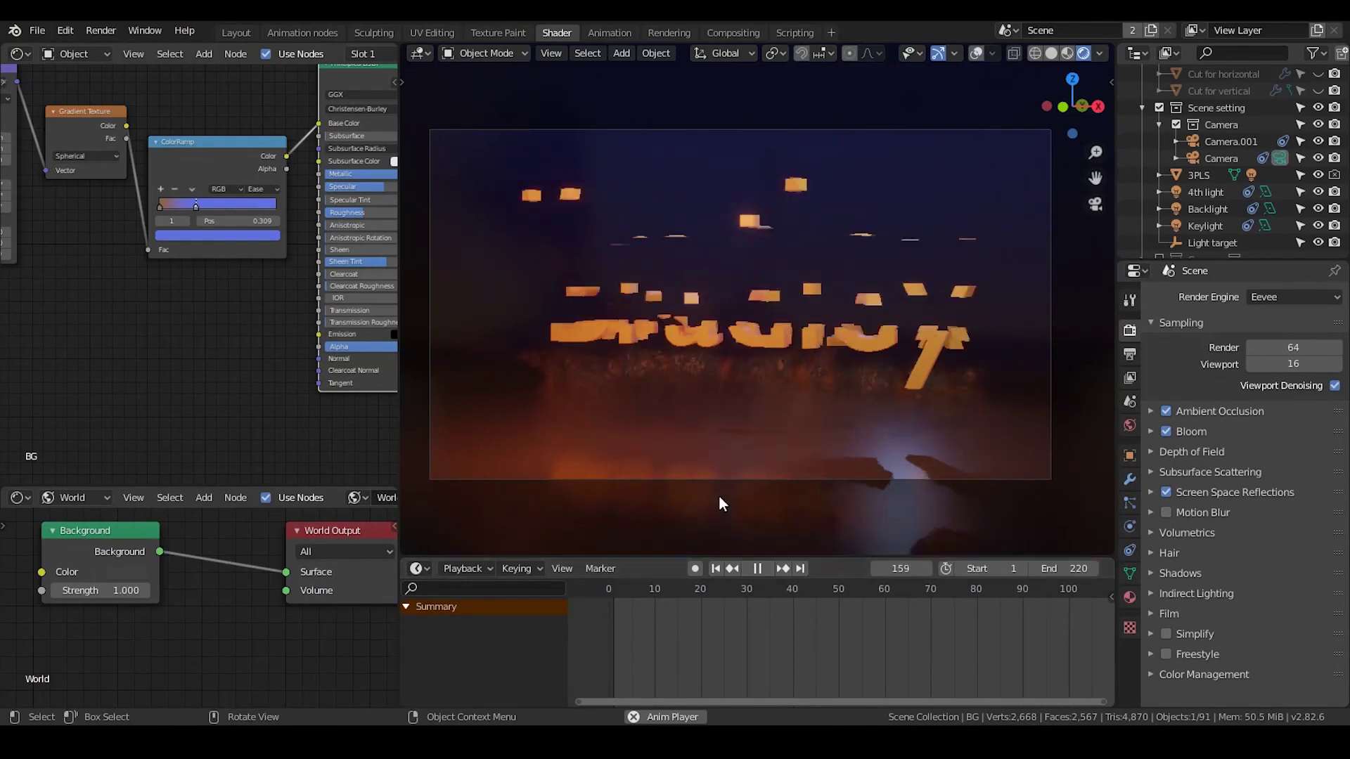
left_click(763, 574)
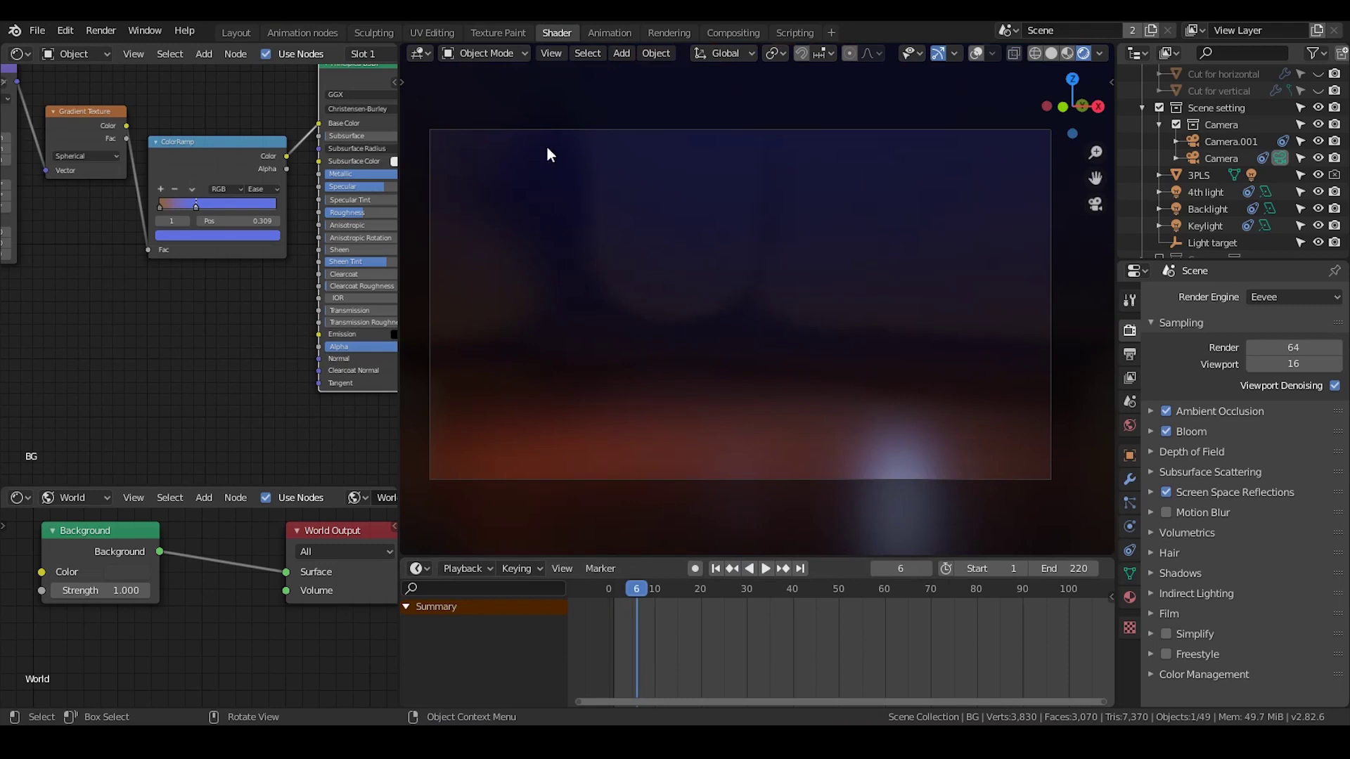
Switch to the Animation nodes workspace, exclude the Scene setting collection, and widen the node editor
left_click(302, 33)
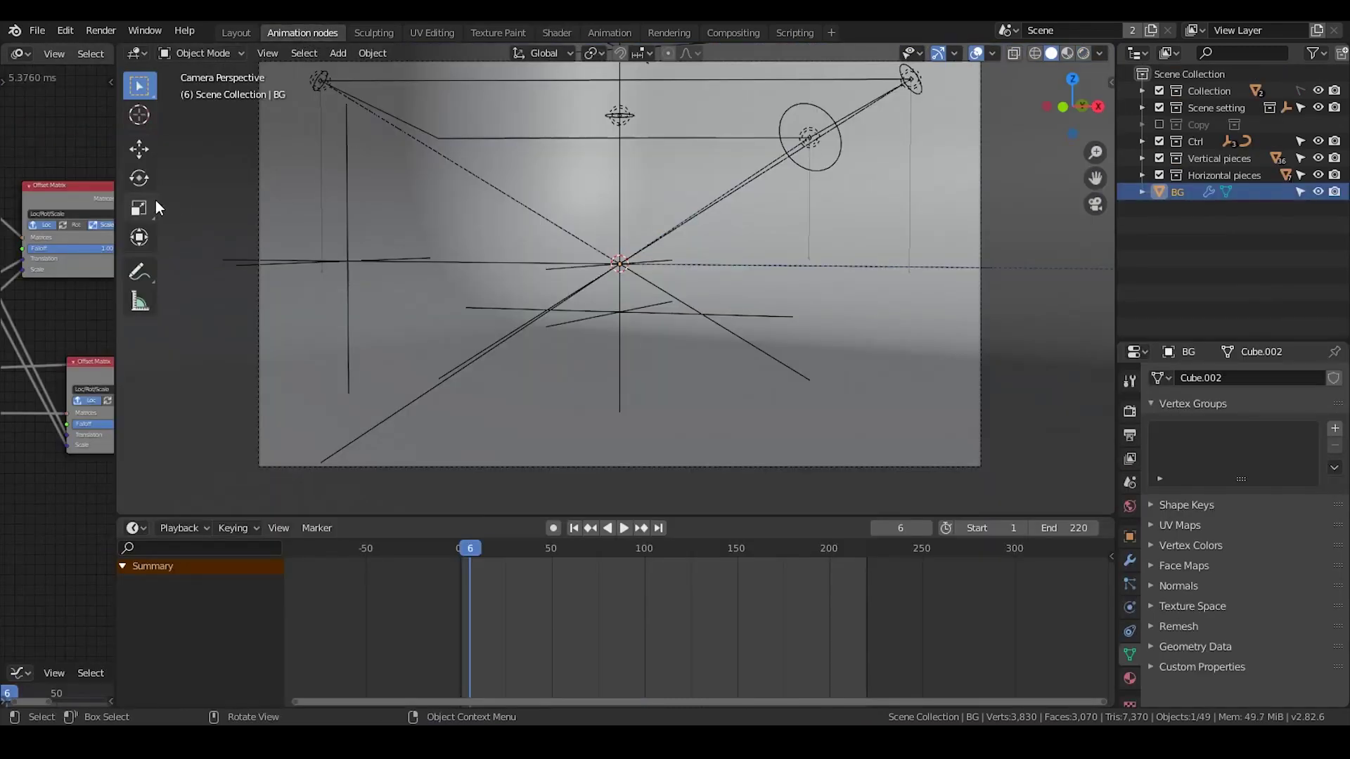
left_click(1159, 108)
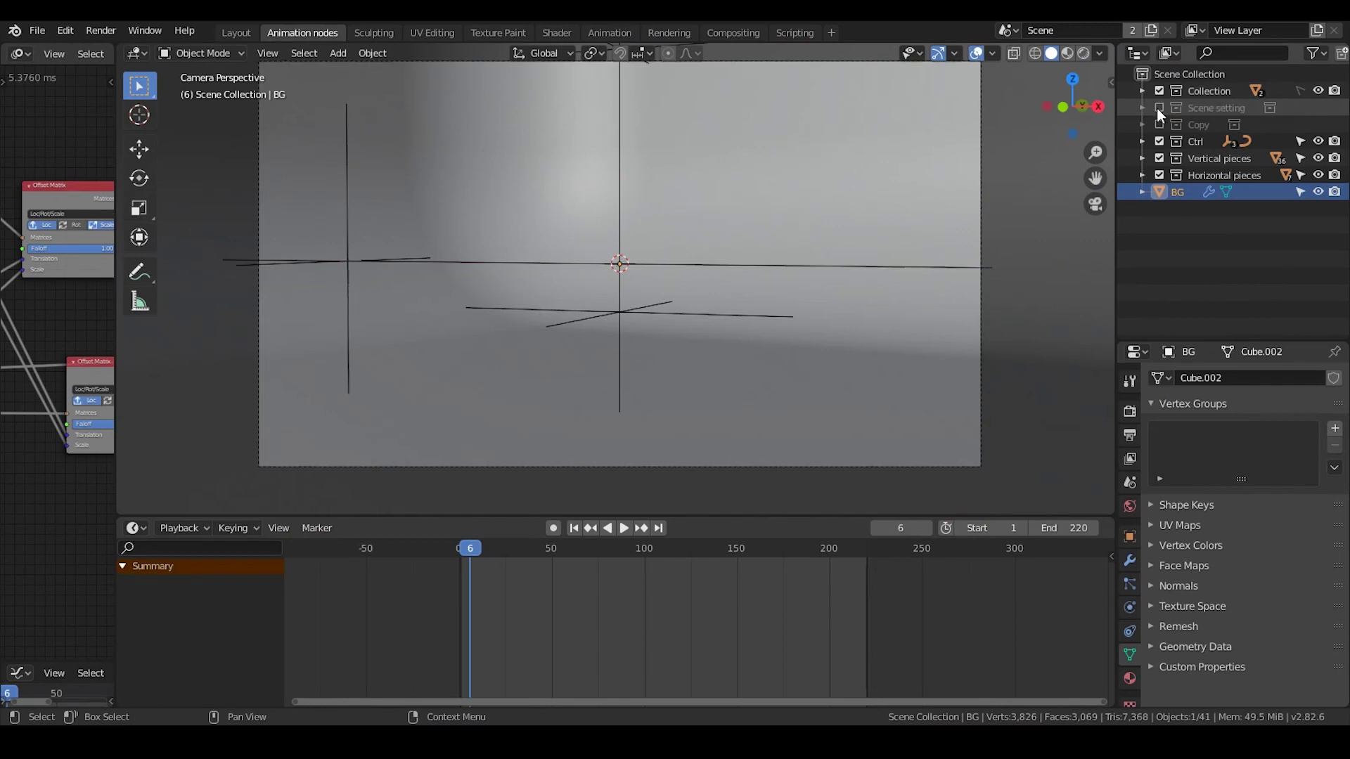
left_click_drag(113, 224, 827, 225)
scroll(492, 330, "up", 3)
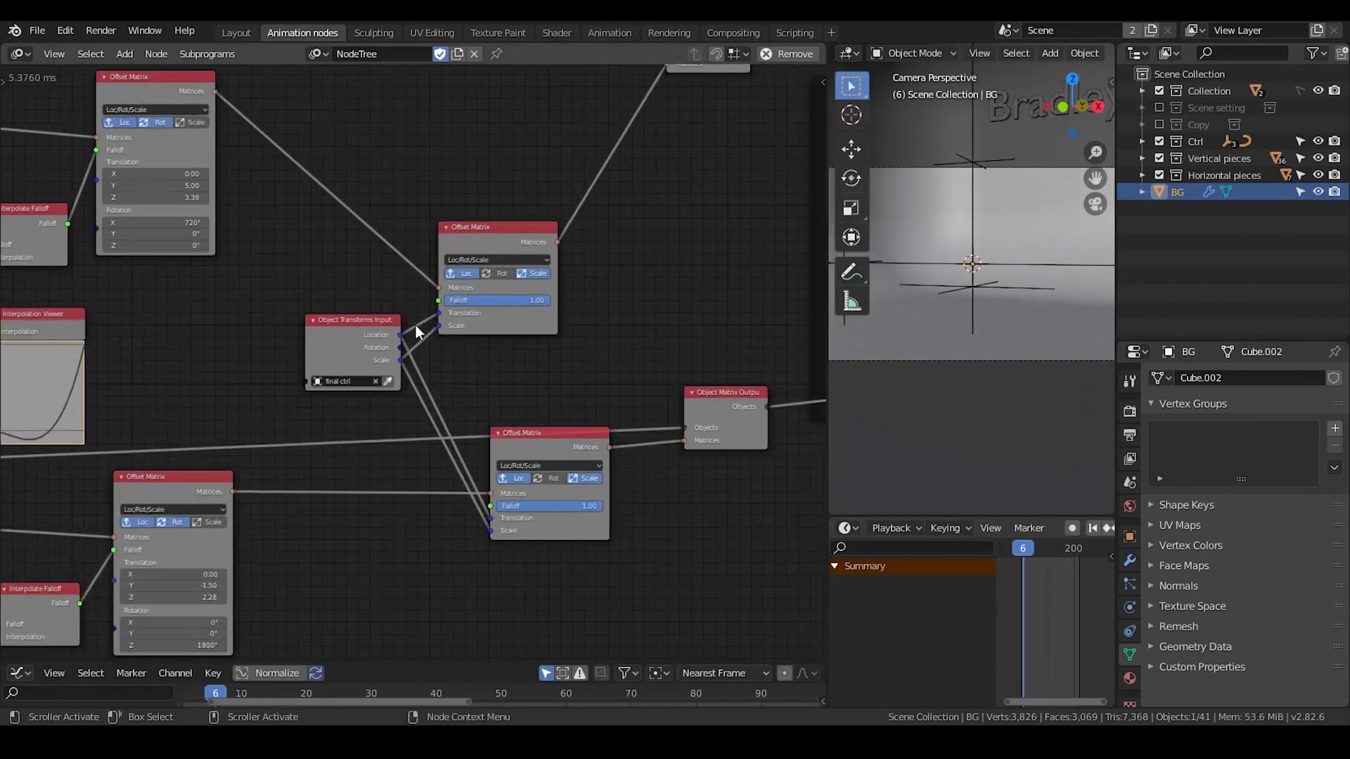
Examine the extra Offset Matrix nodes fed by the final ctrl Object Transforms Input, nudging the nodes to show their links
middle_click_drag(387, 316, 424, 333)
left_click_drag(205, 111, 239, 107)
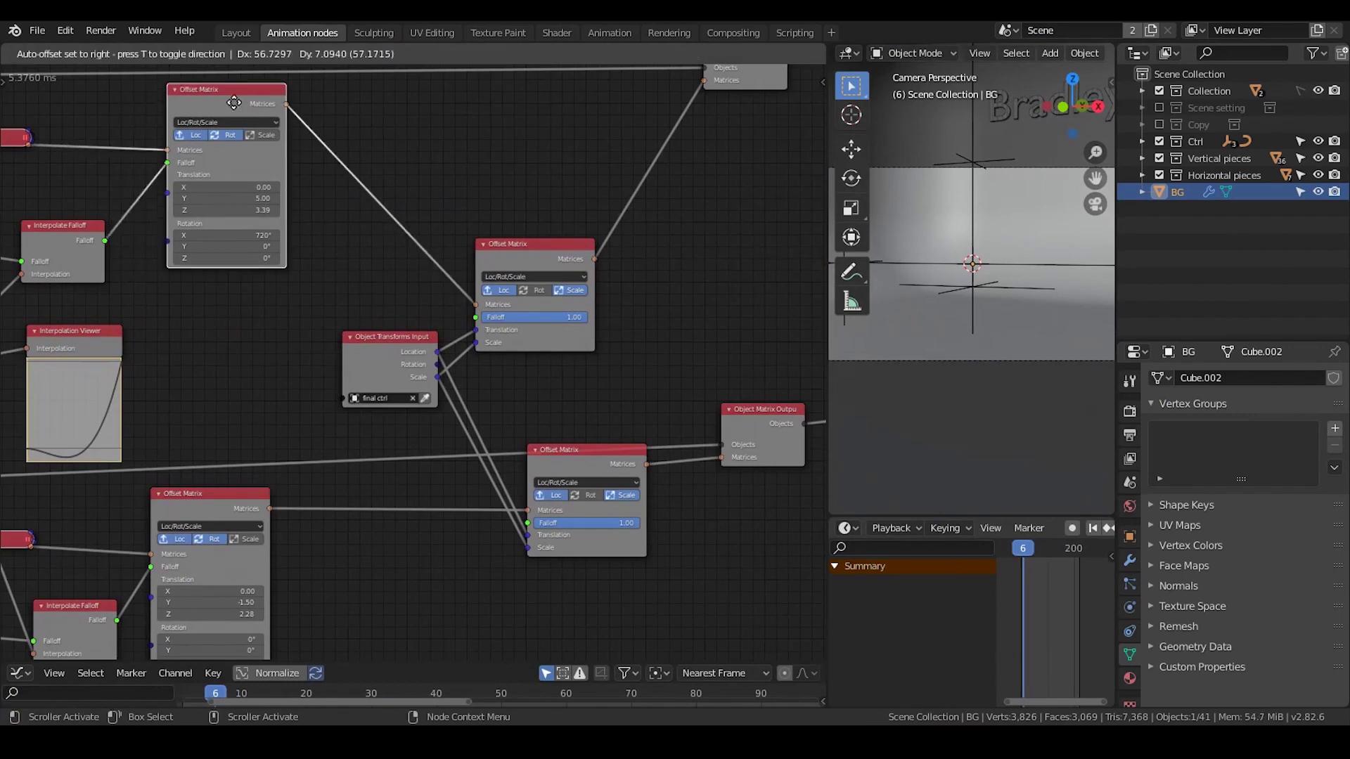
left_click_drag(536, 256, 539, 245)
left_click_drag(221, 99, 220, 107)
middle_click_drag(451, 340, 420, 258)
scroll(369, 260, "up", 1)
scroll(513, 253, "up", 1)
left_click_drag(267, 234, 269, 247)
left_click_drag(285, 304, 276, 303)
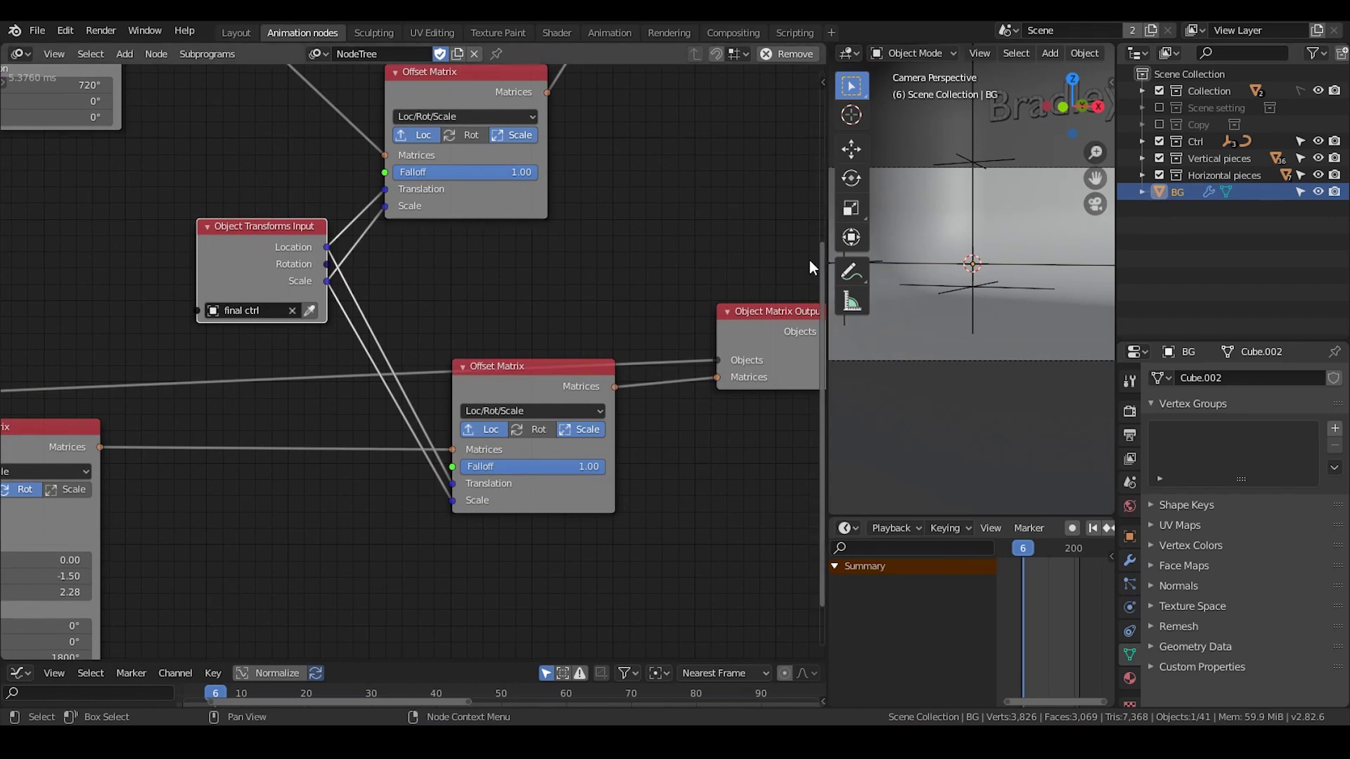
Enlarge the 3D viewport, expand the Ctrl collection, and select the final ctrl empty
left_click_drag(829, 252, 340, 252)
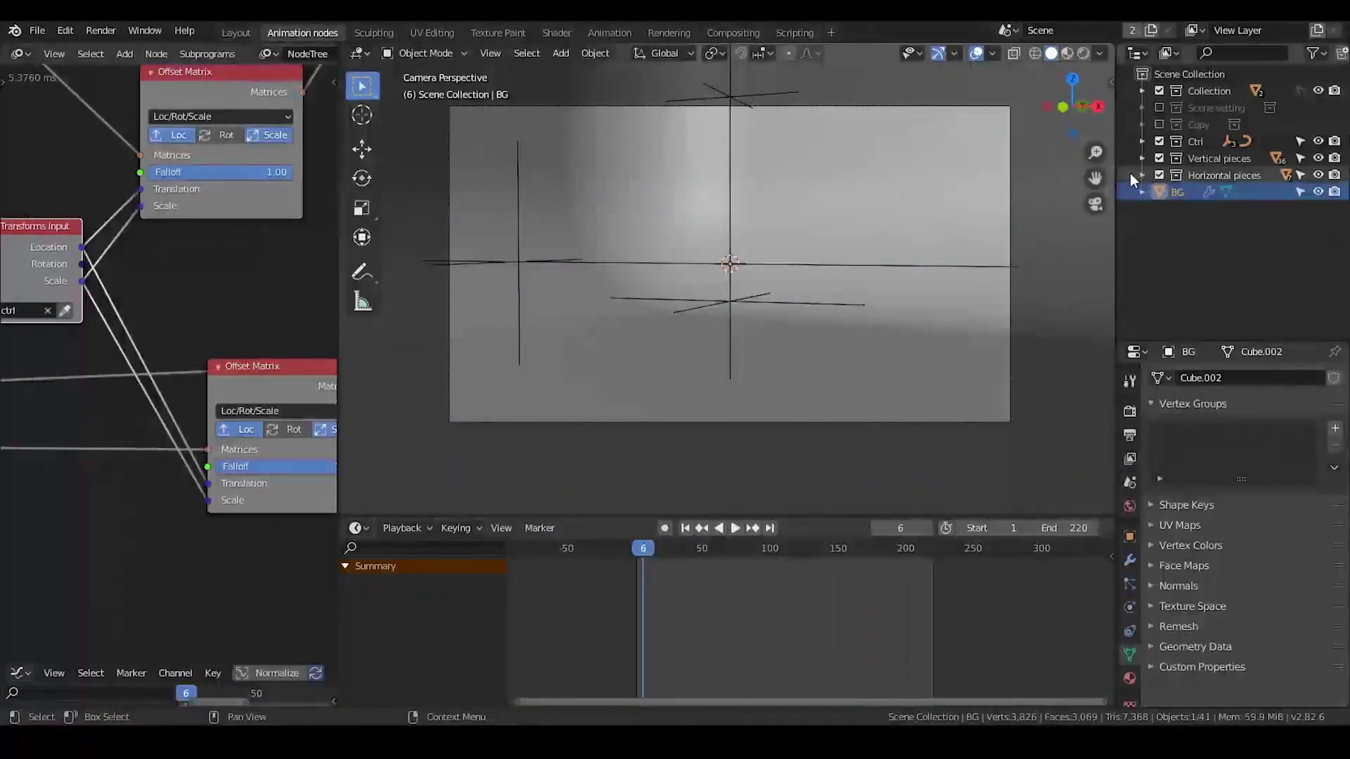
left_click(1142, 141)
left_click(1216, 196)
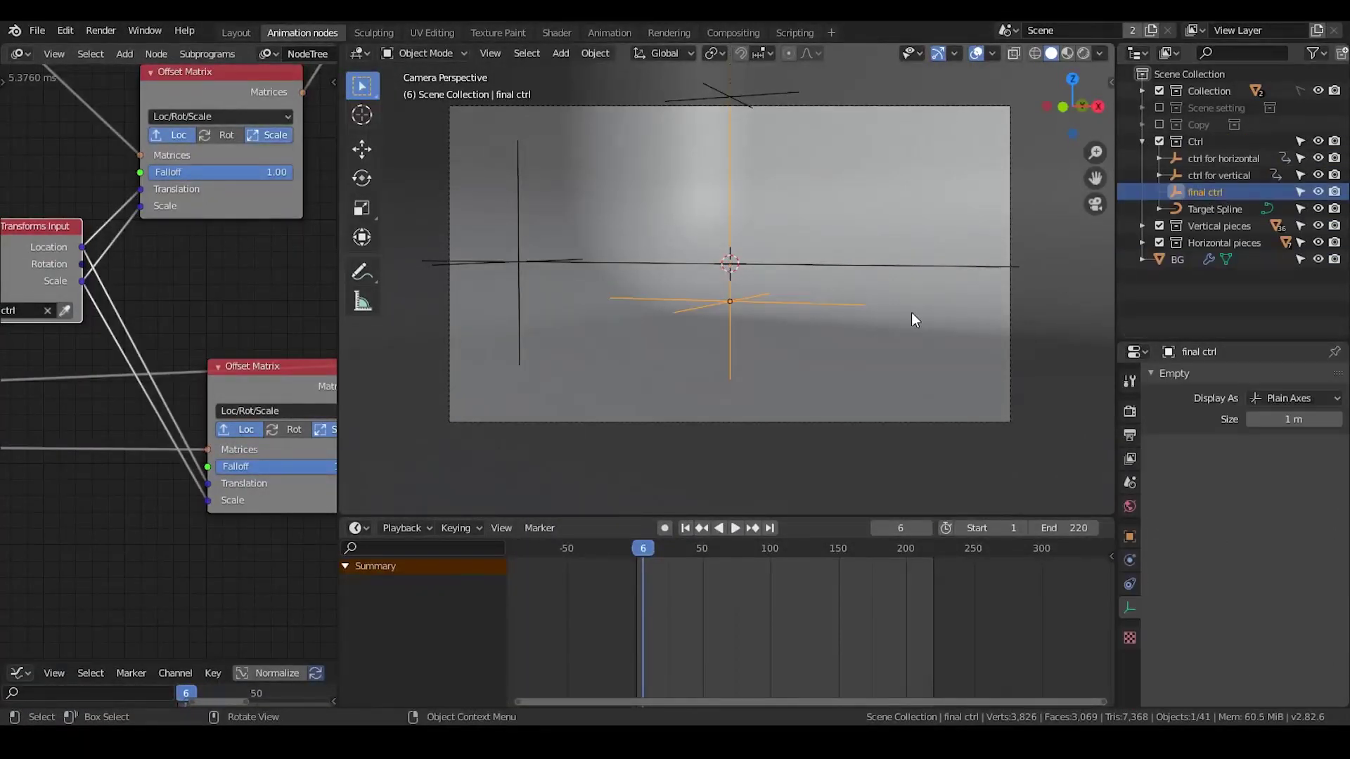
Go to frame 84 and try moving and scaling the final ctrl empty along the Z axis
left_click_drag(732, 553, 747, 553)
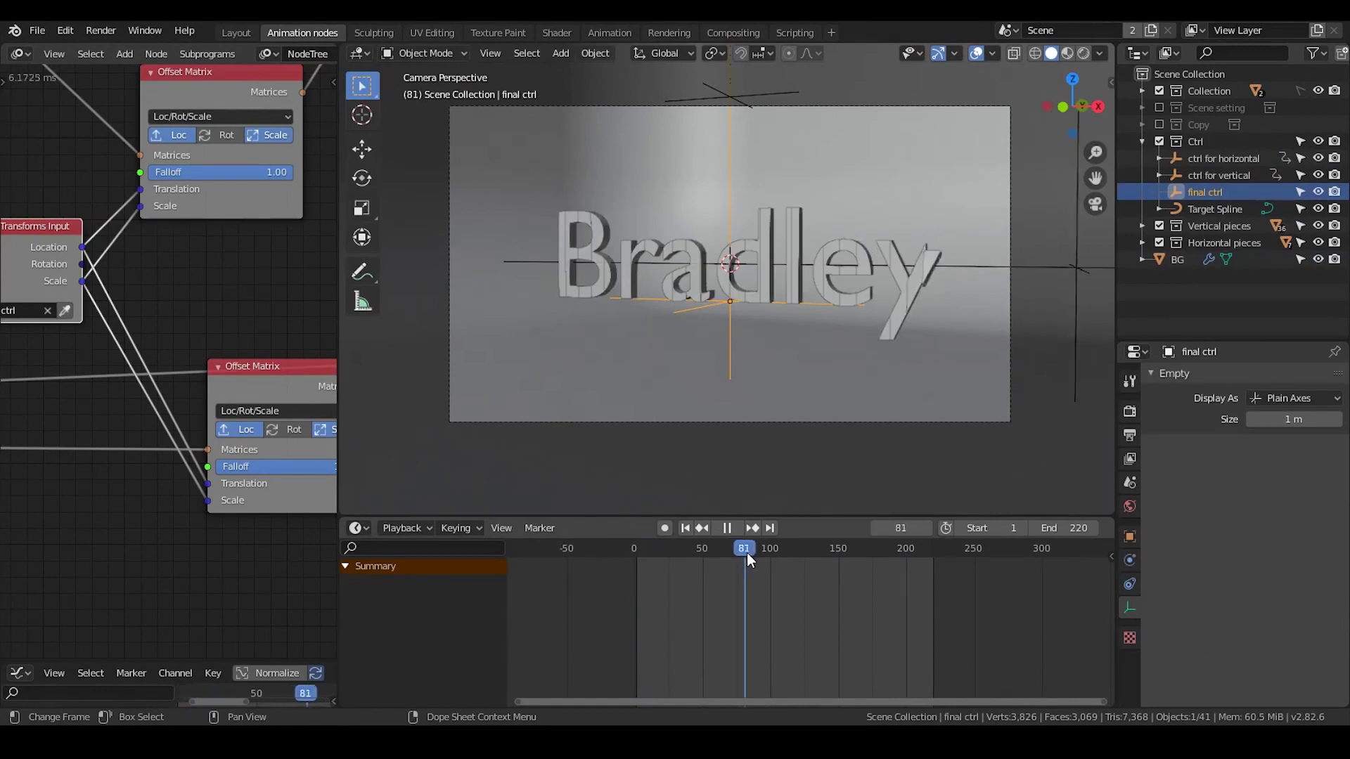
key("g")
key("z")
right_click(778, 334)
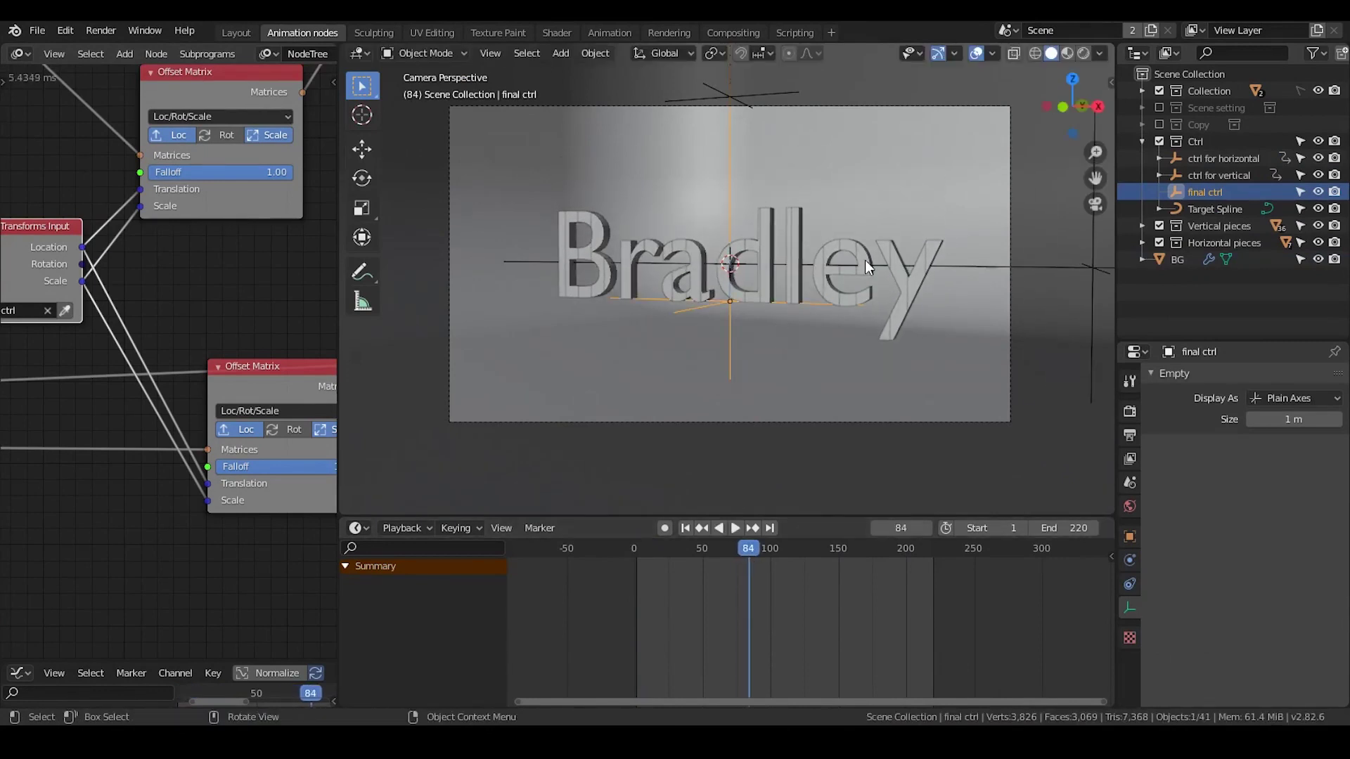
key("s")
key("z")
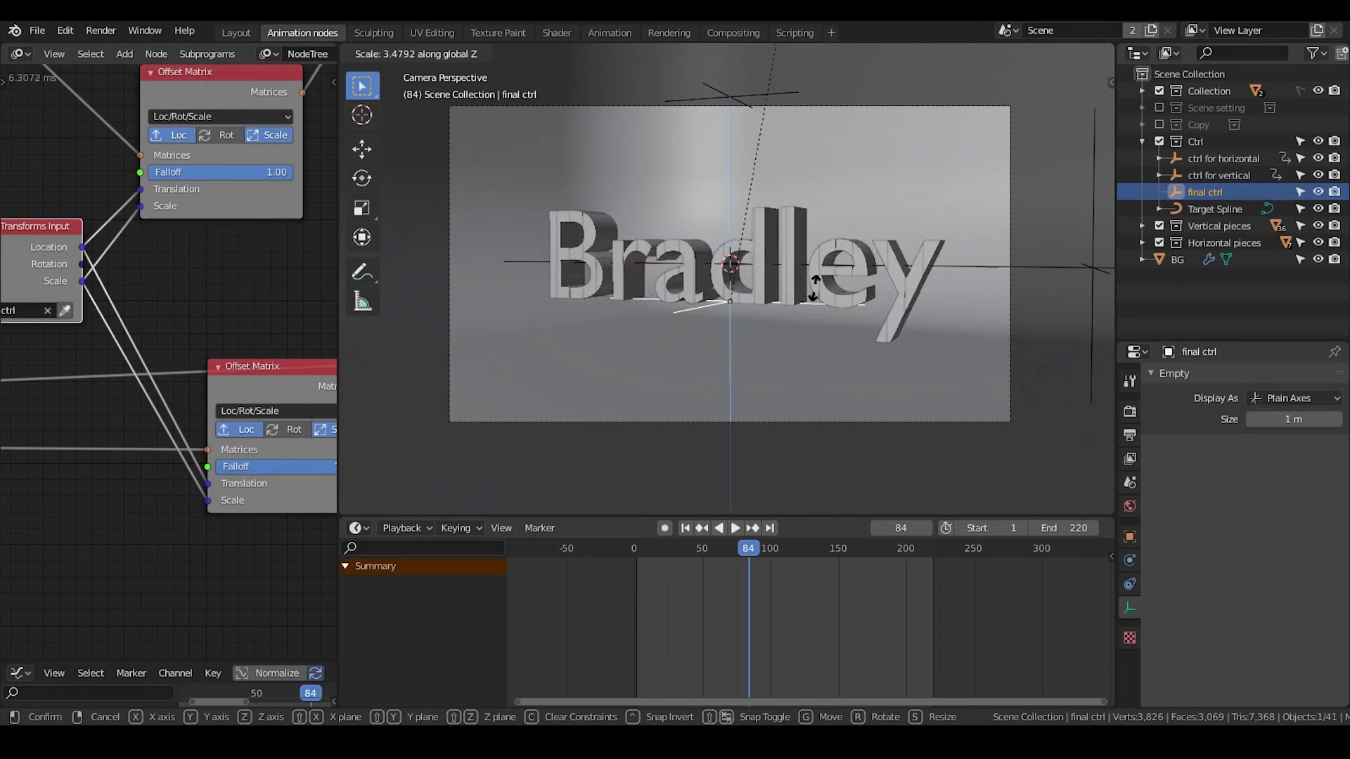
left_click(829, 256)
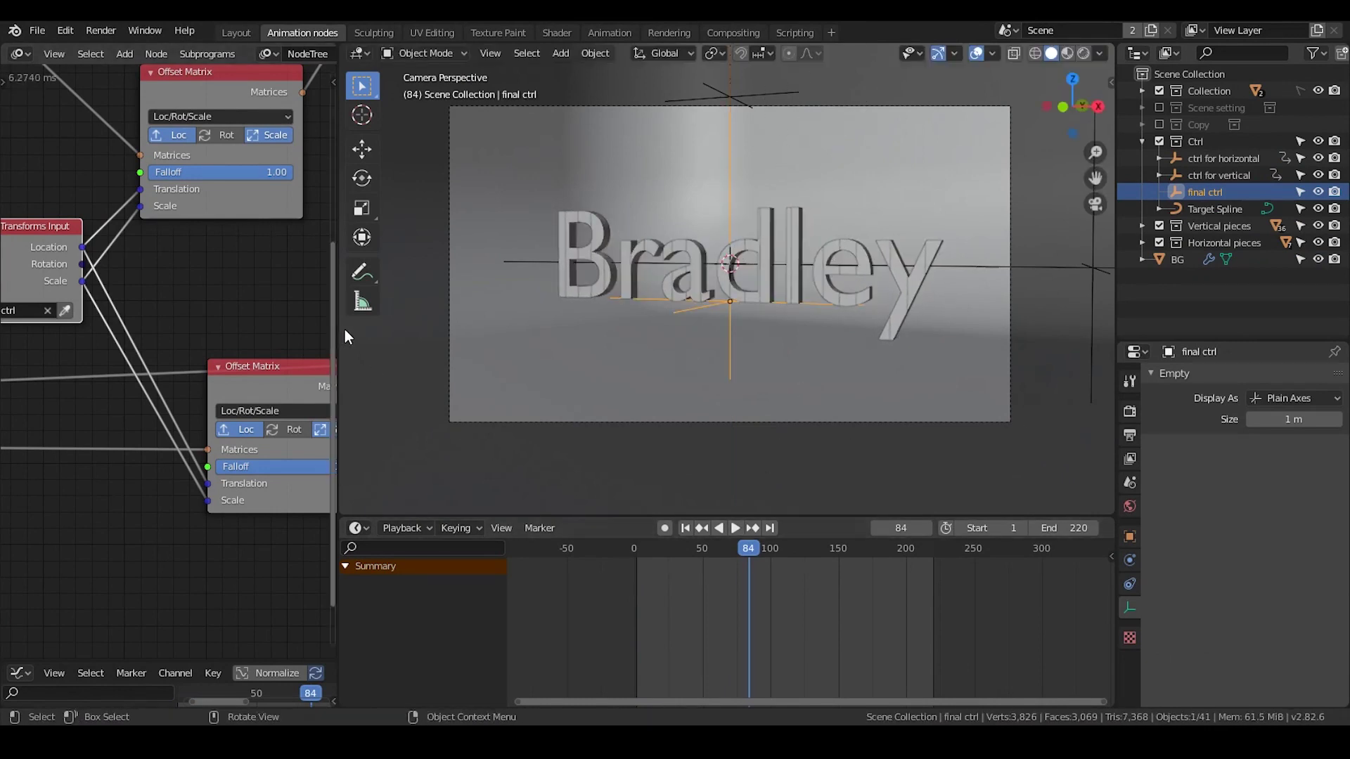
Widen the node editor, then select a vertical piece of the letter a and show its material settings
left_click_drag(337, 330, 583, 327)
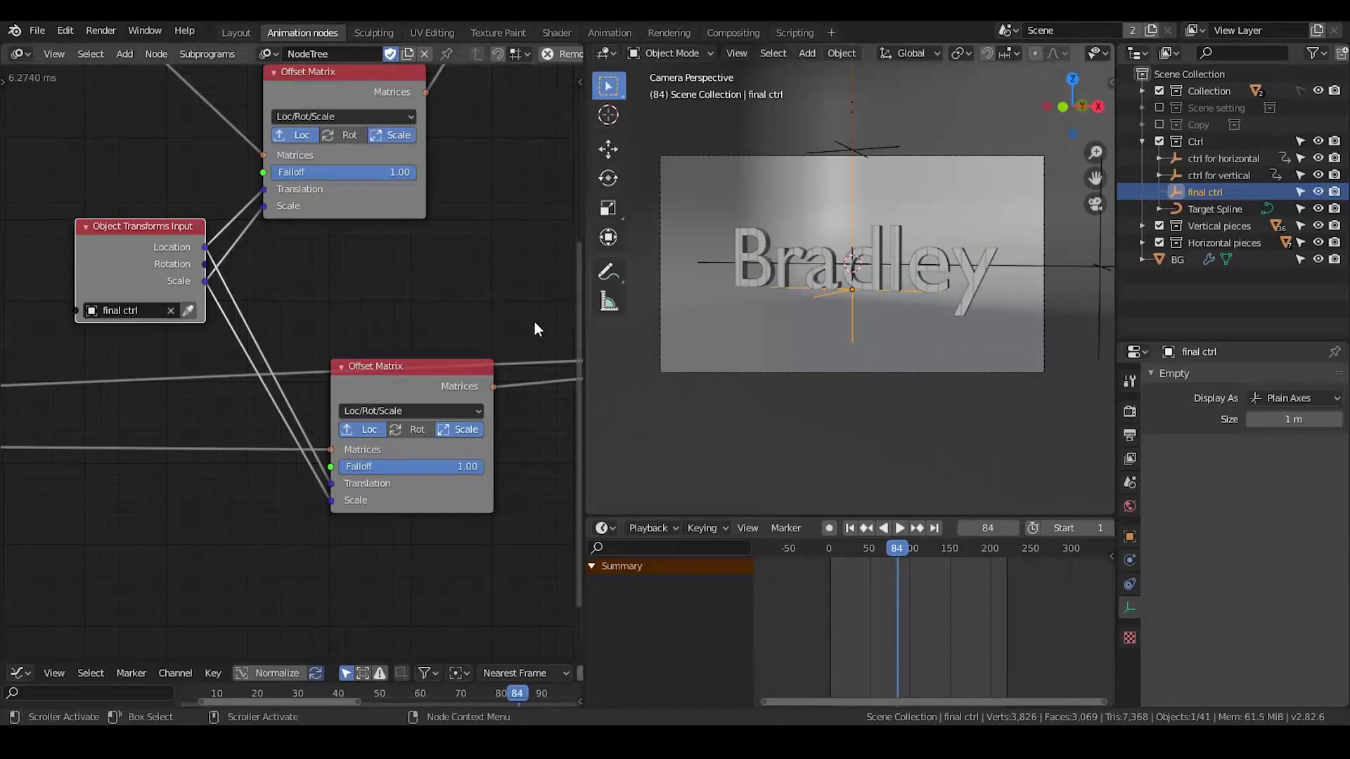
scroll(769, 309, "up", 2)
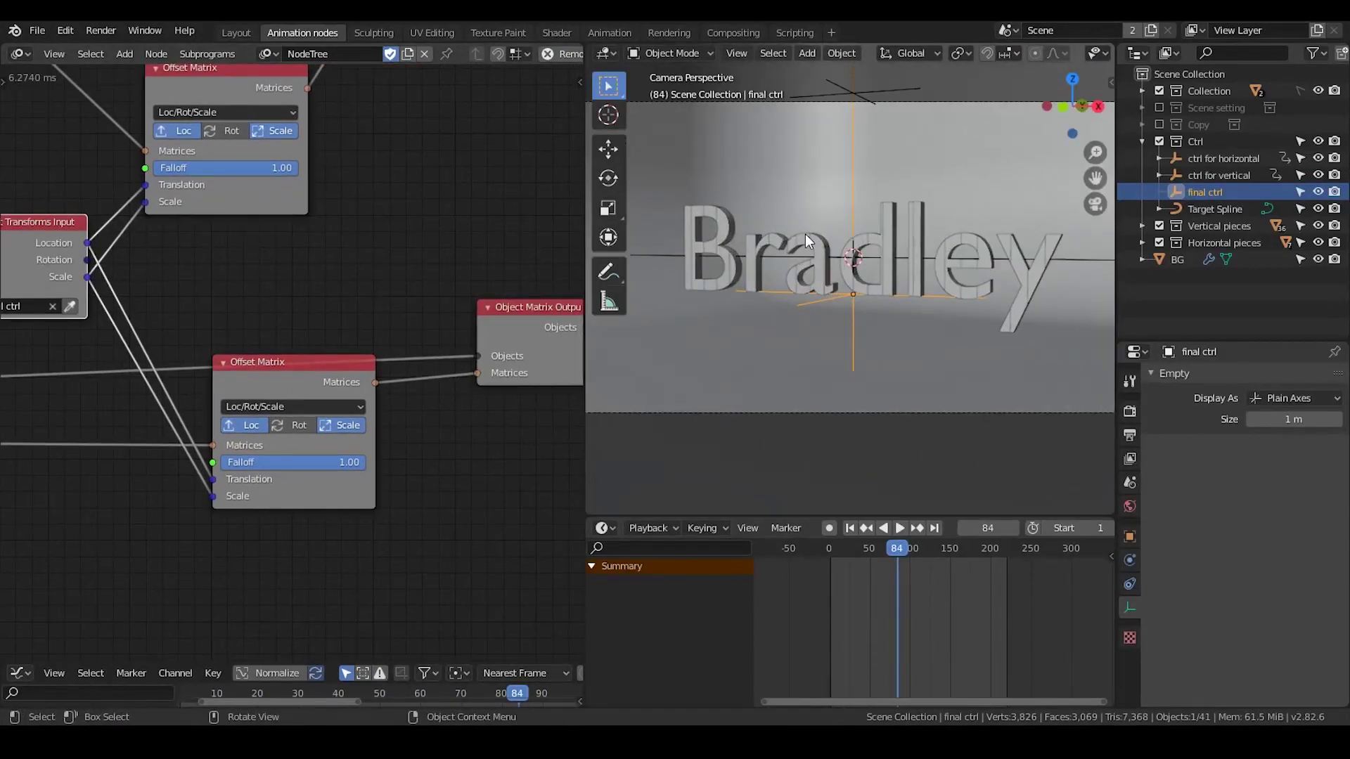
left_click(808, 239)
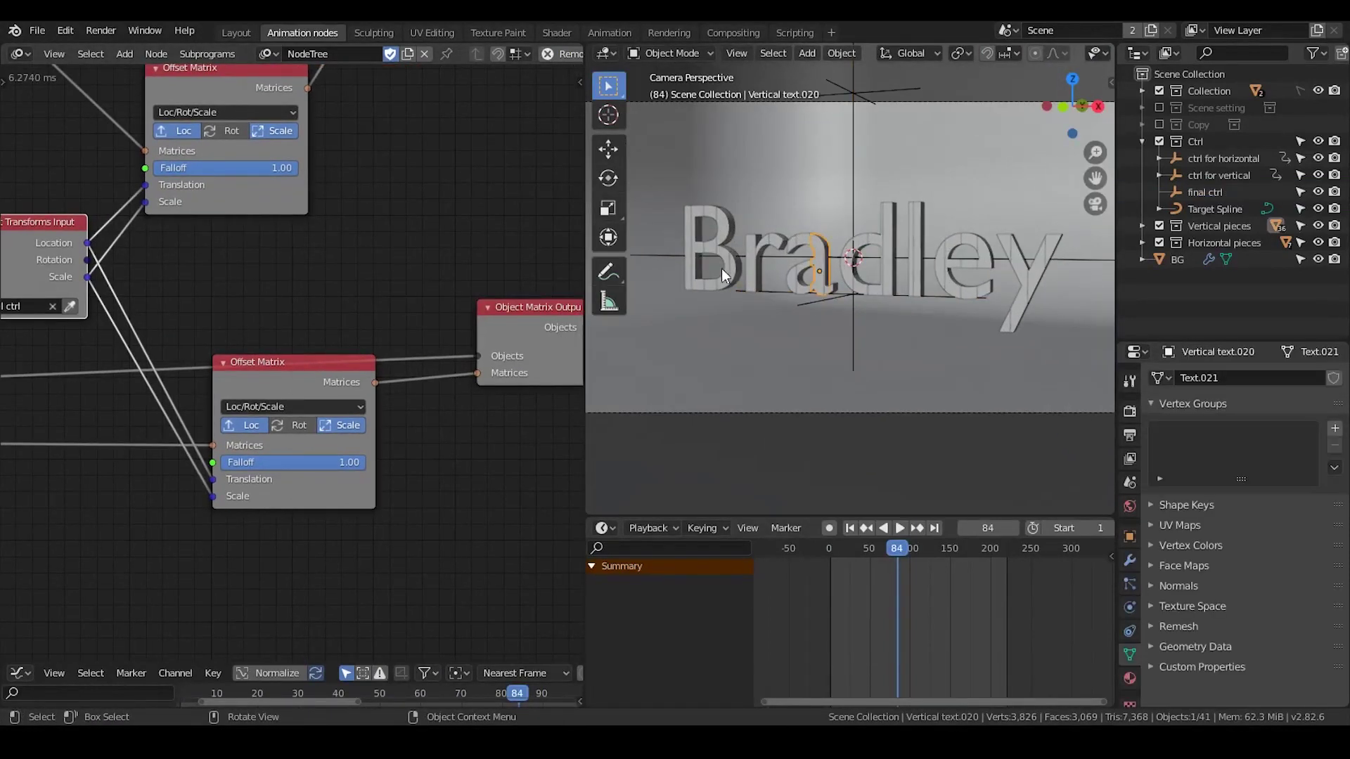
left_click(1129, 679)
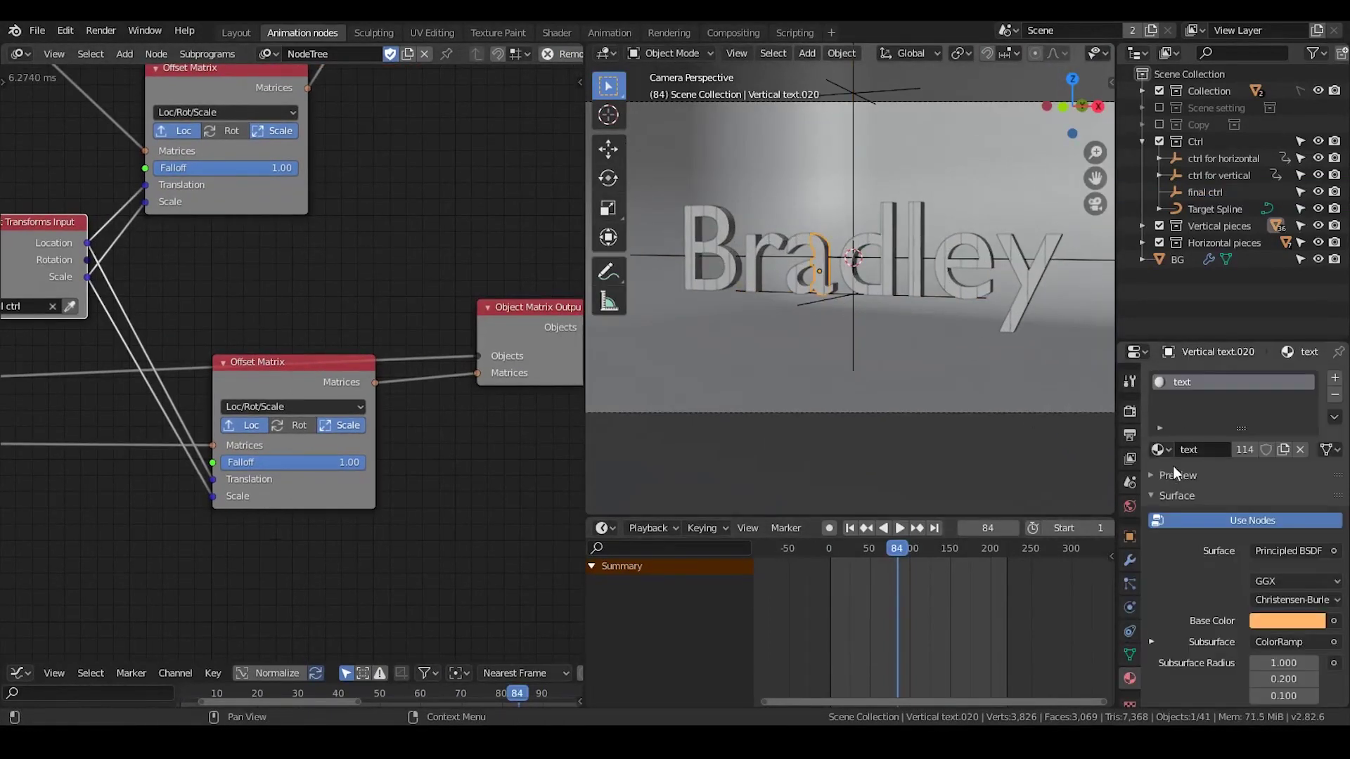
Bring up the Make Links options for all objects, then dismiss them and select only the stem of the letter d
key("a")
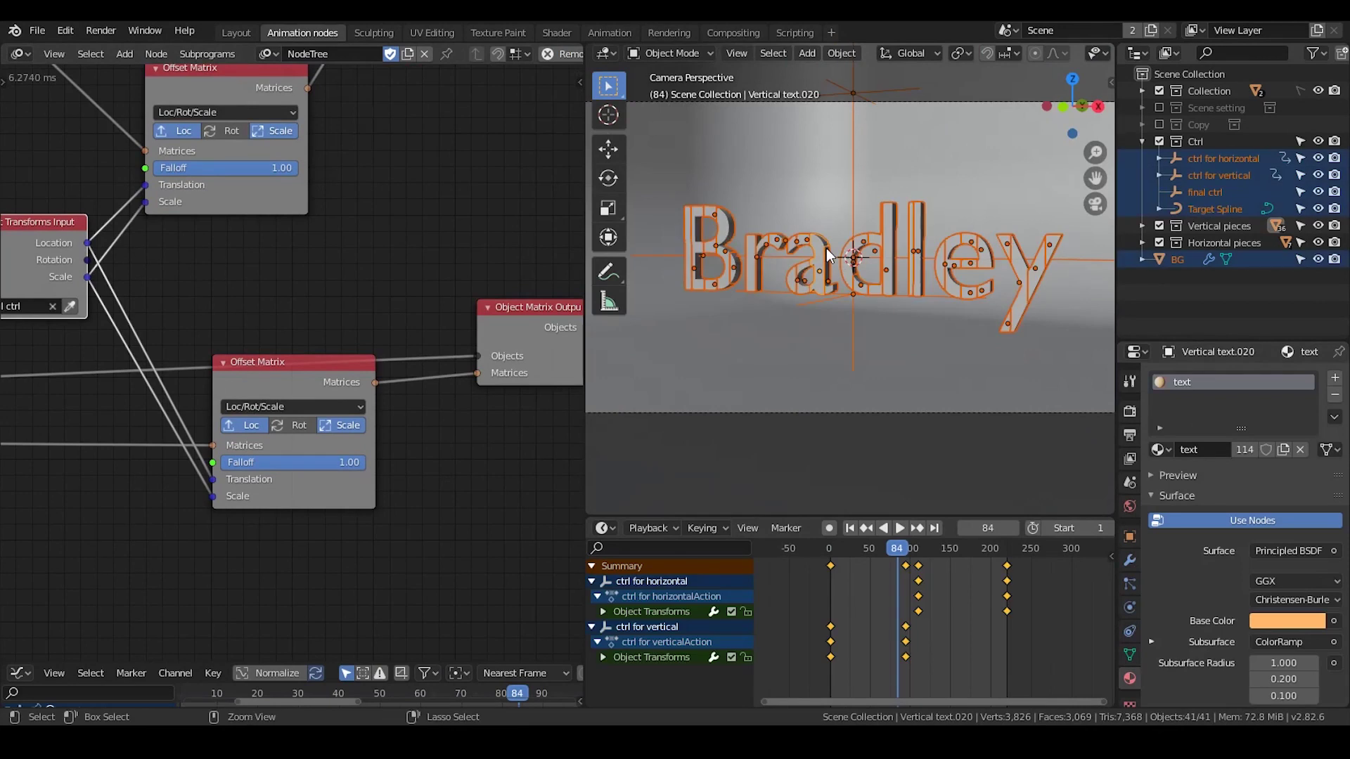
key("ctrl+l")
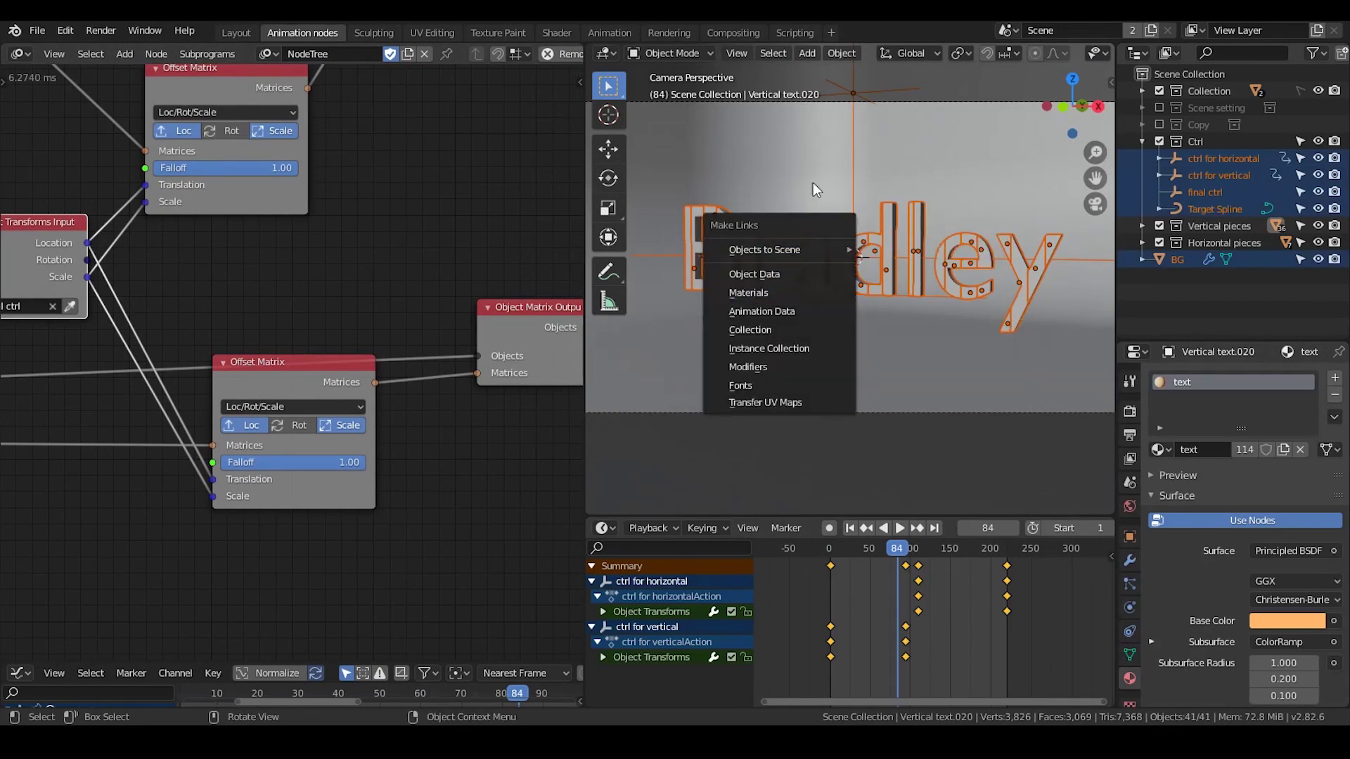
left_click(890, 246)
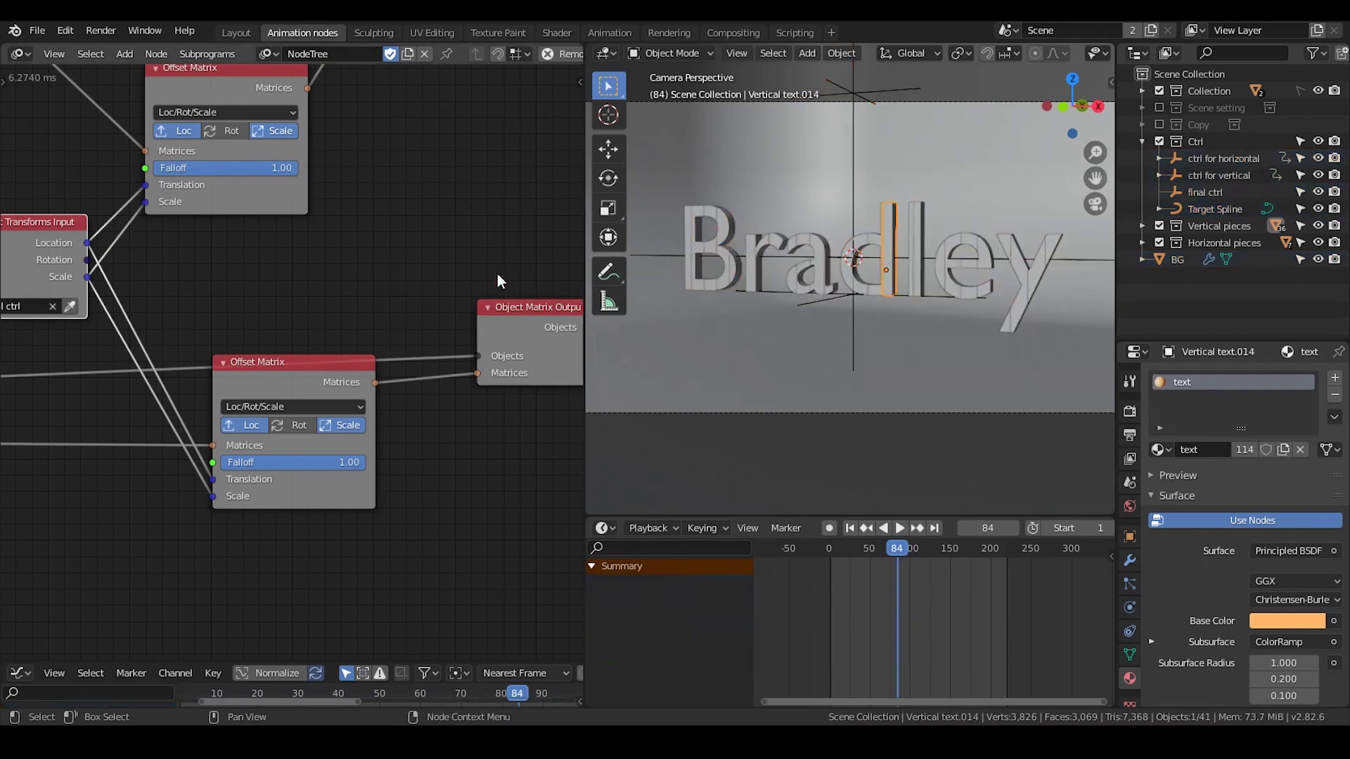
left_click_drag(582, 247, 443, 248)
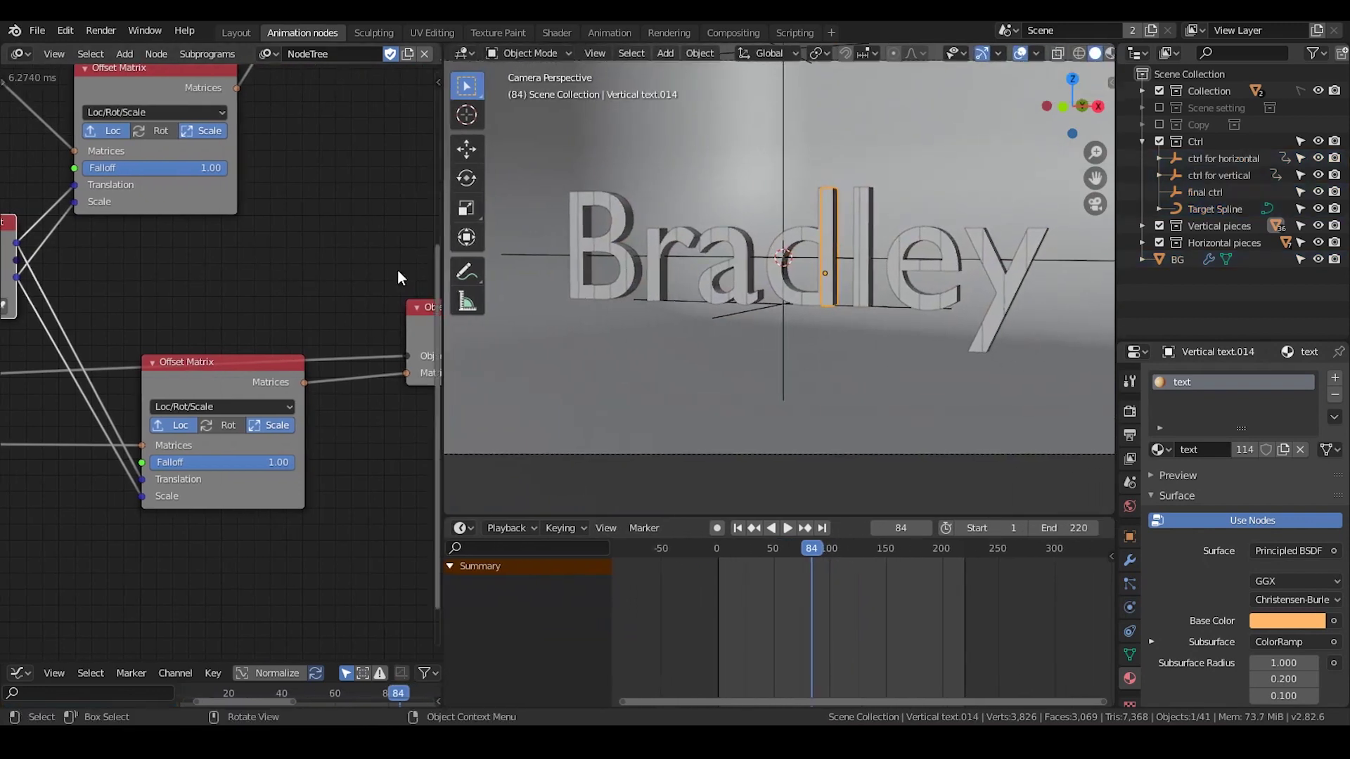
scroll(202, 331, "down", 4)
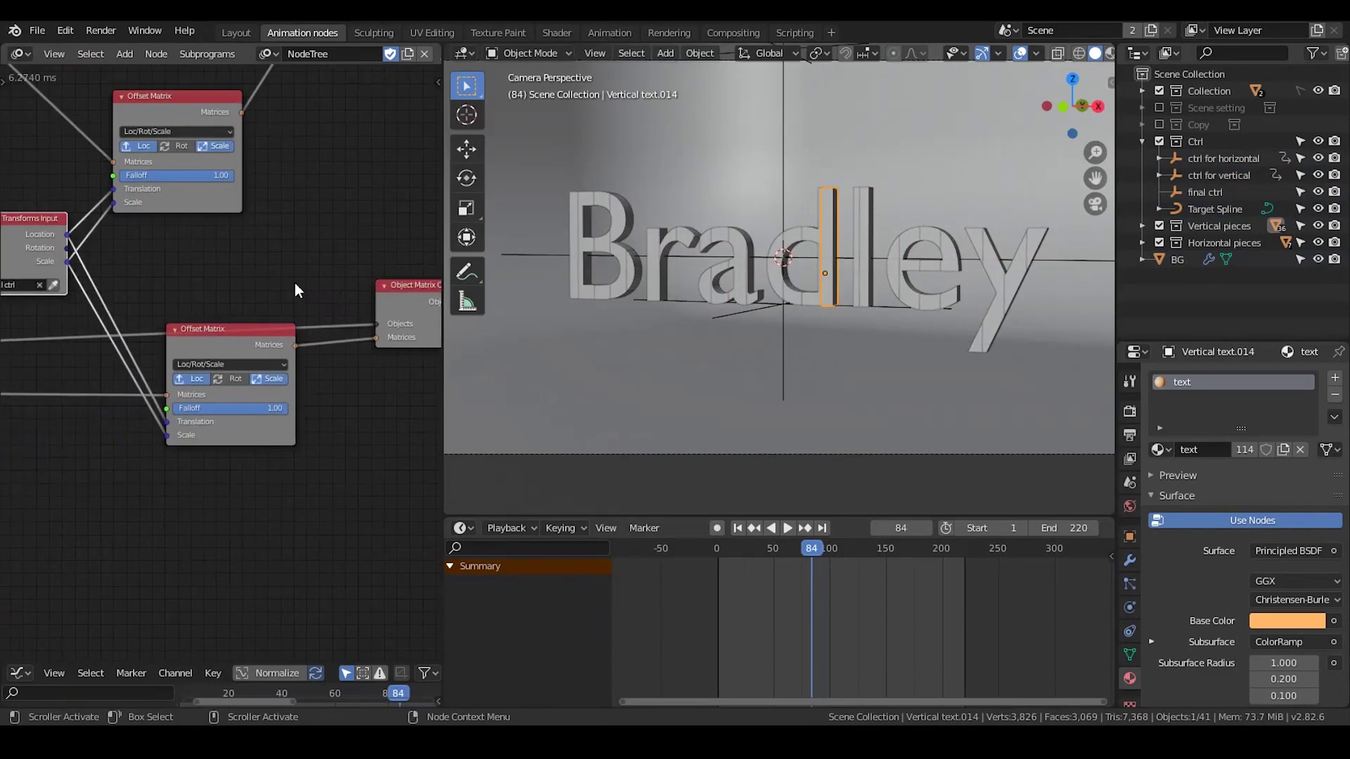